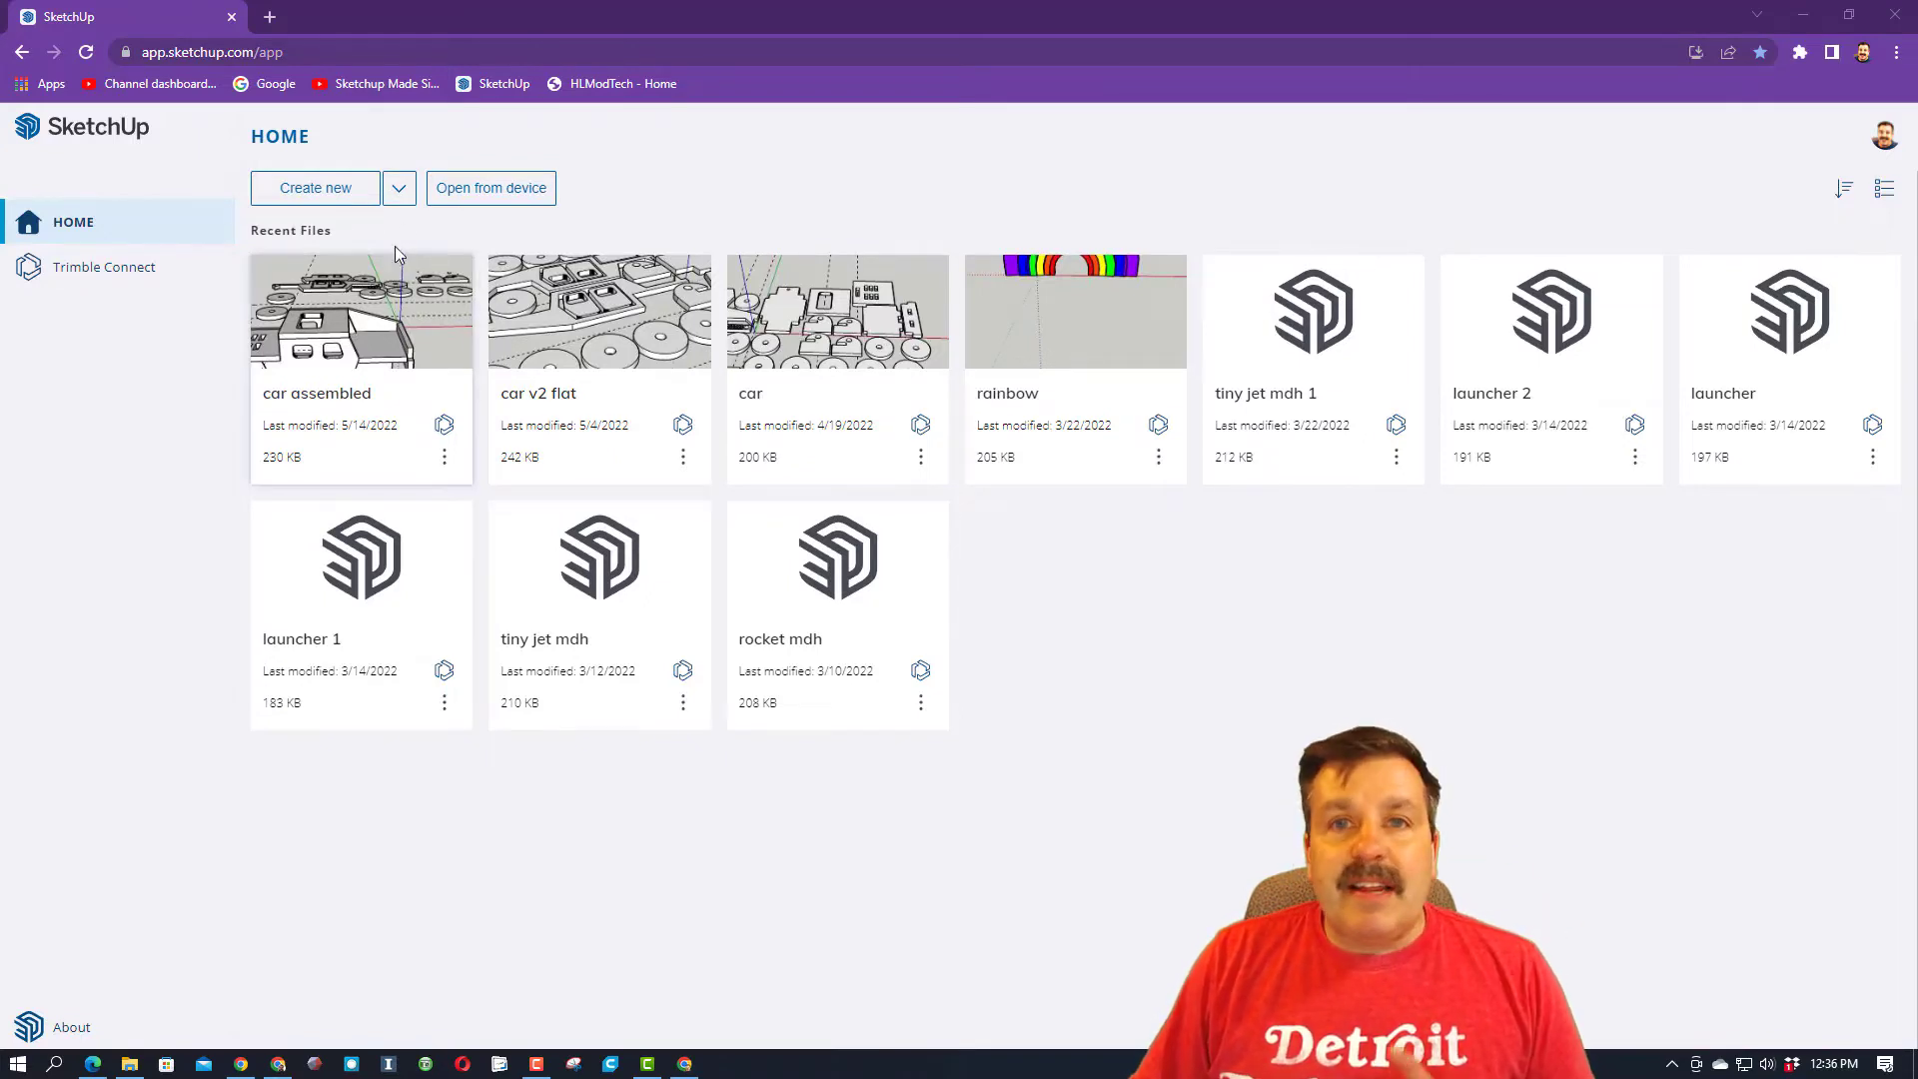
- Create a new model using the Decimal - Centimeters template and delete the default human scale figure
click(398, 187)
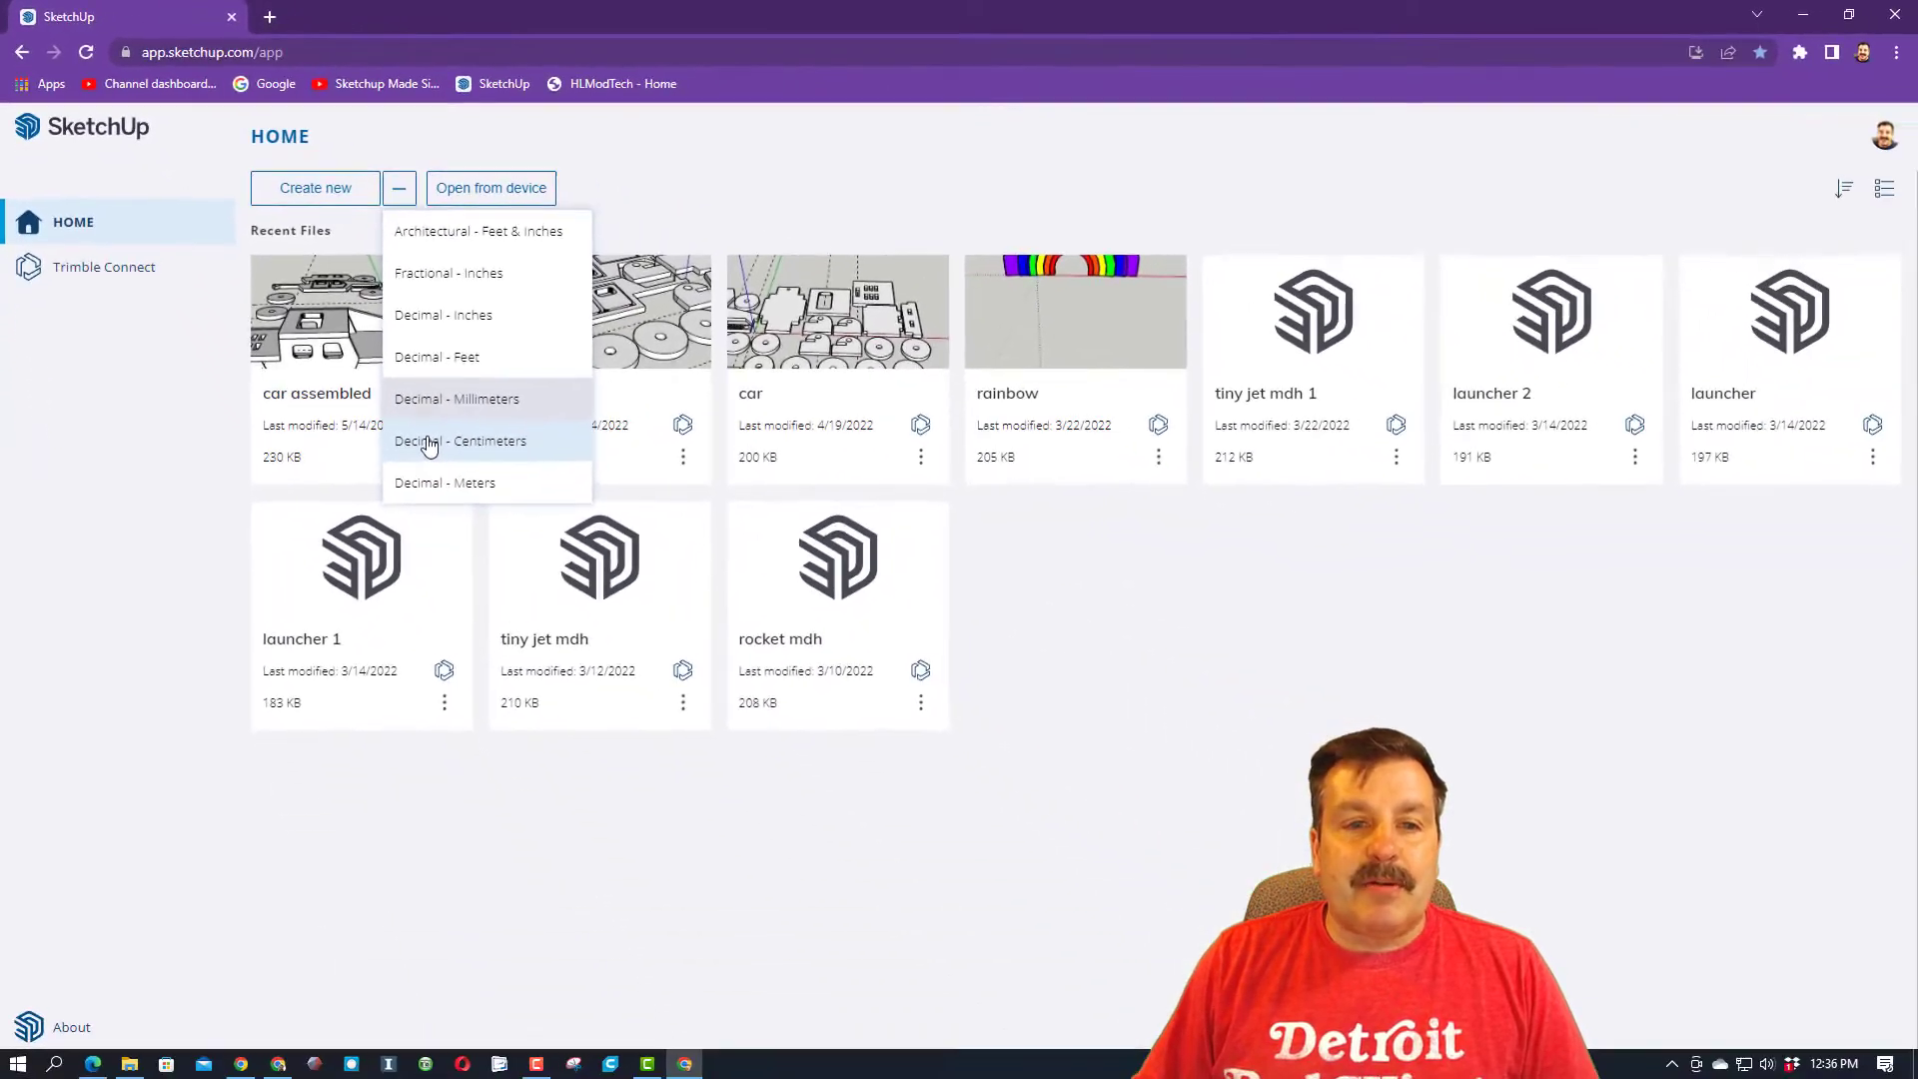
click(487, 595)
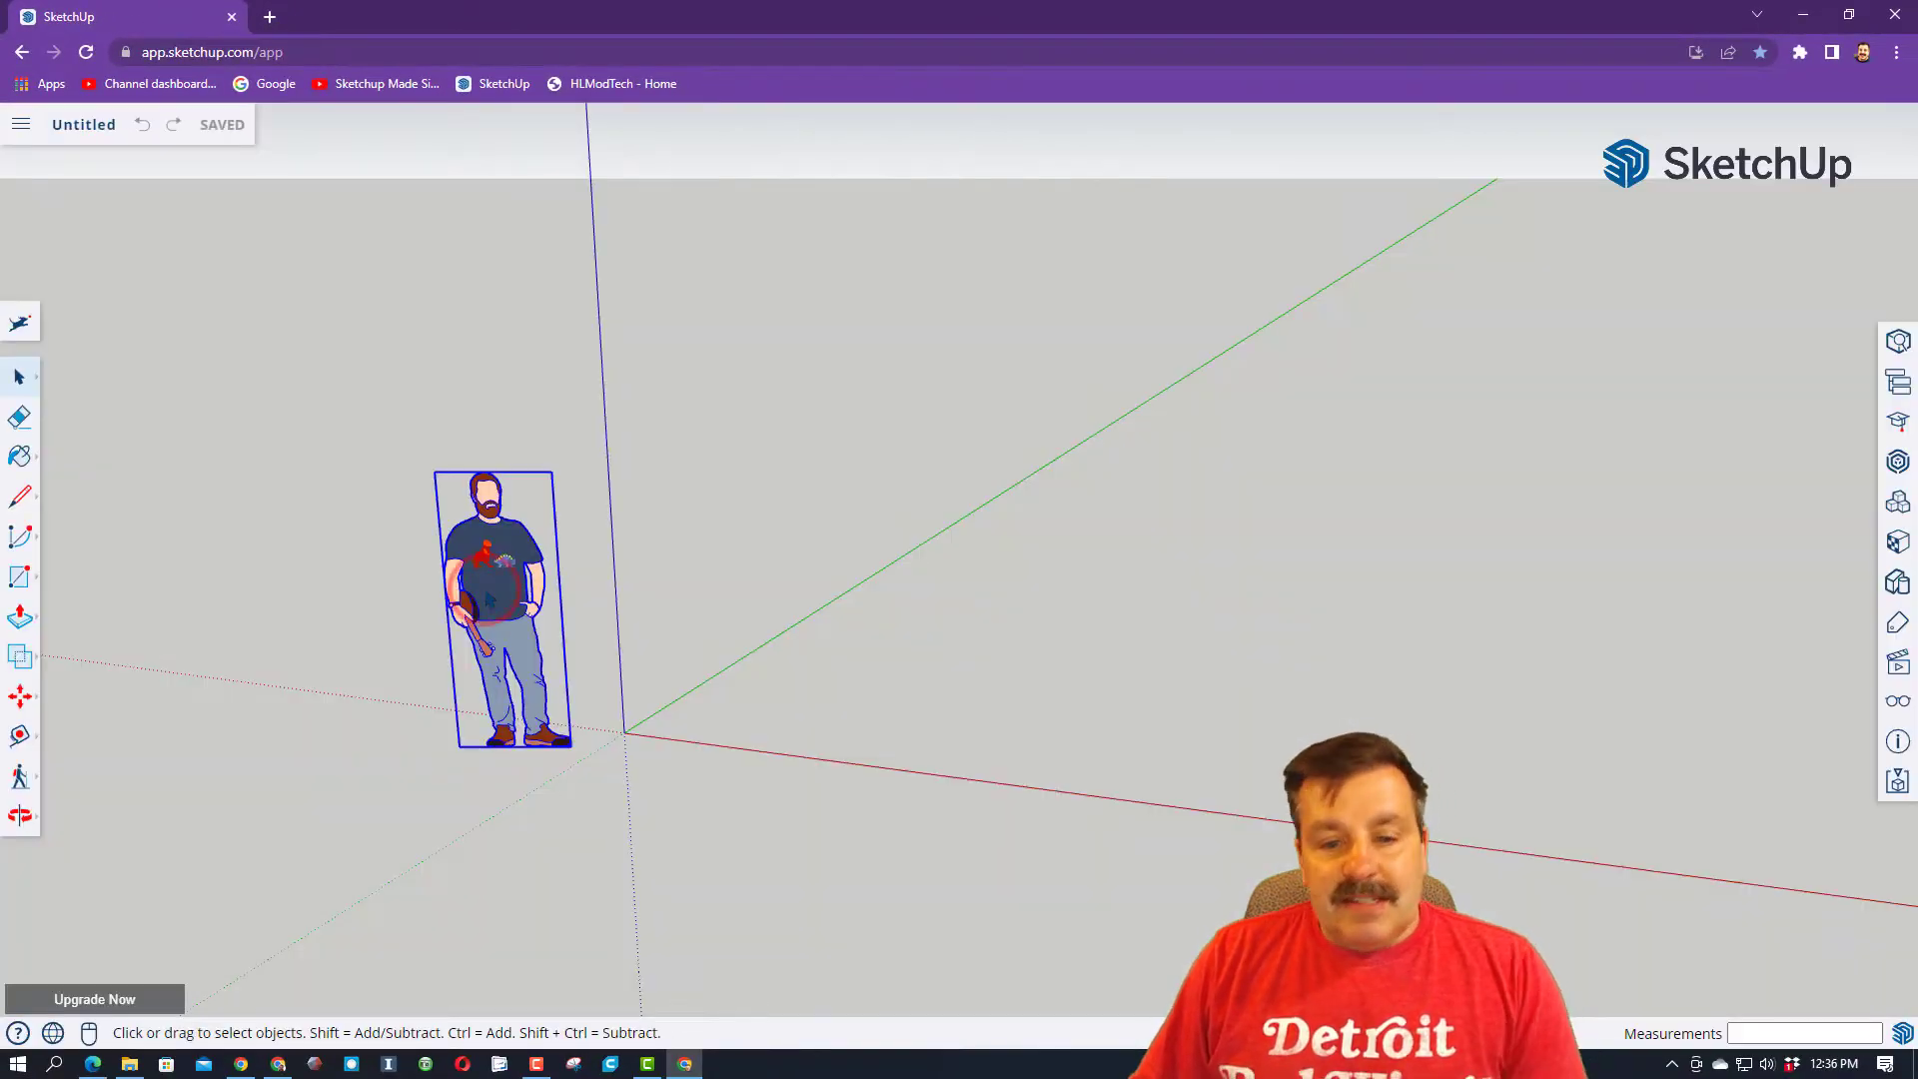
key(Delete)
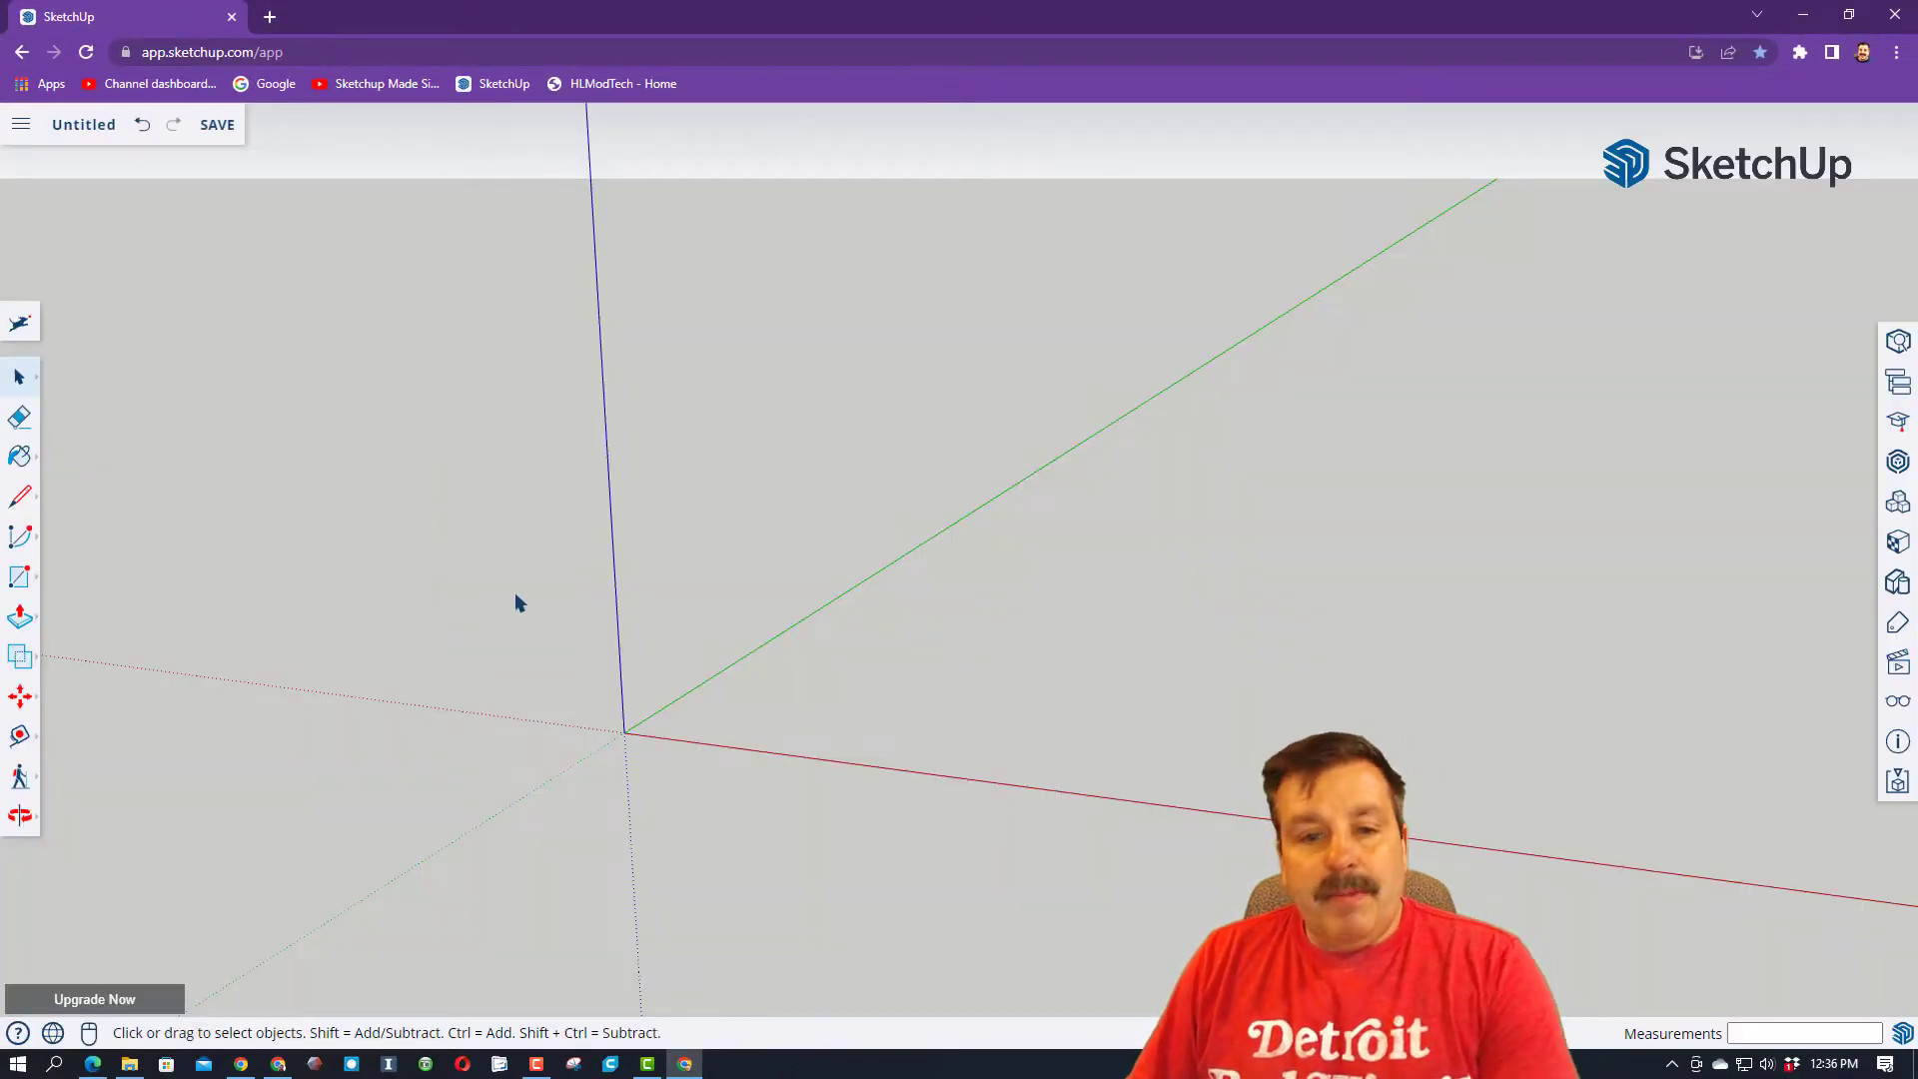
- Save the model under the name lamp in the second SketchUp project folder
click(86, 128)
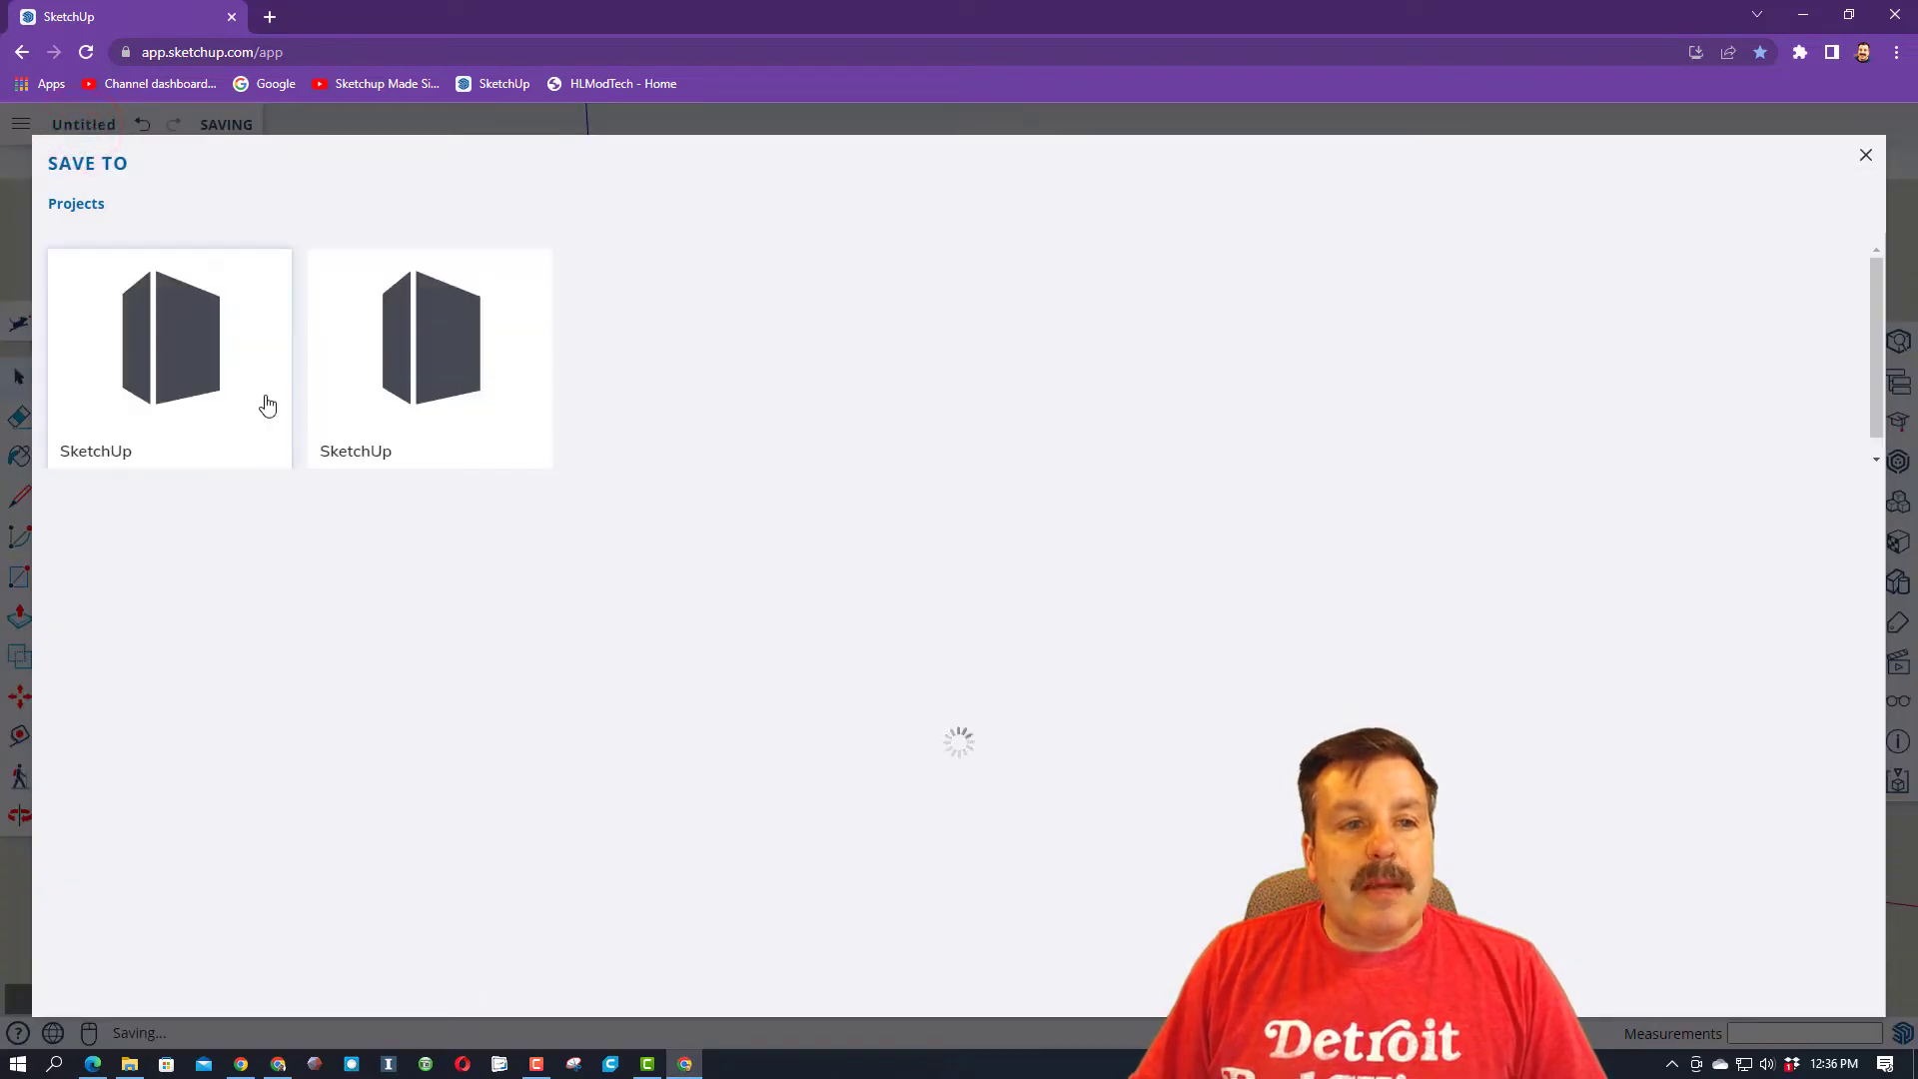
click(449, 411)
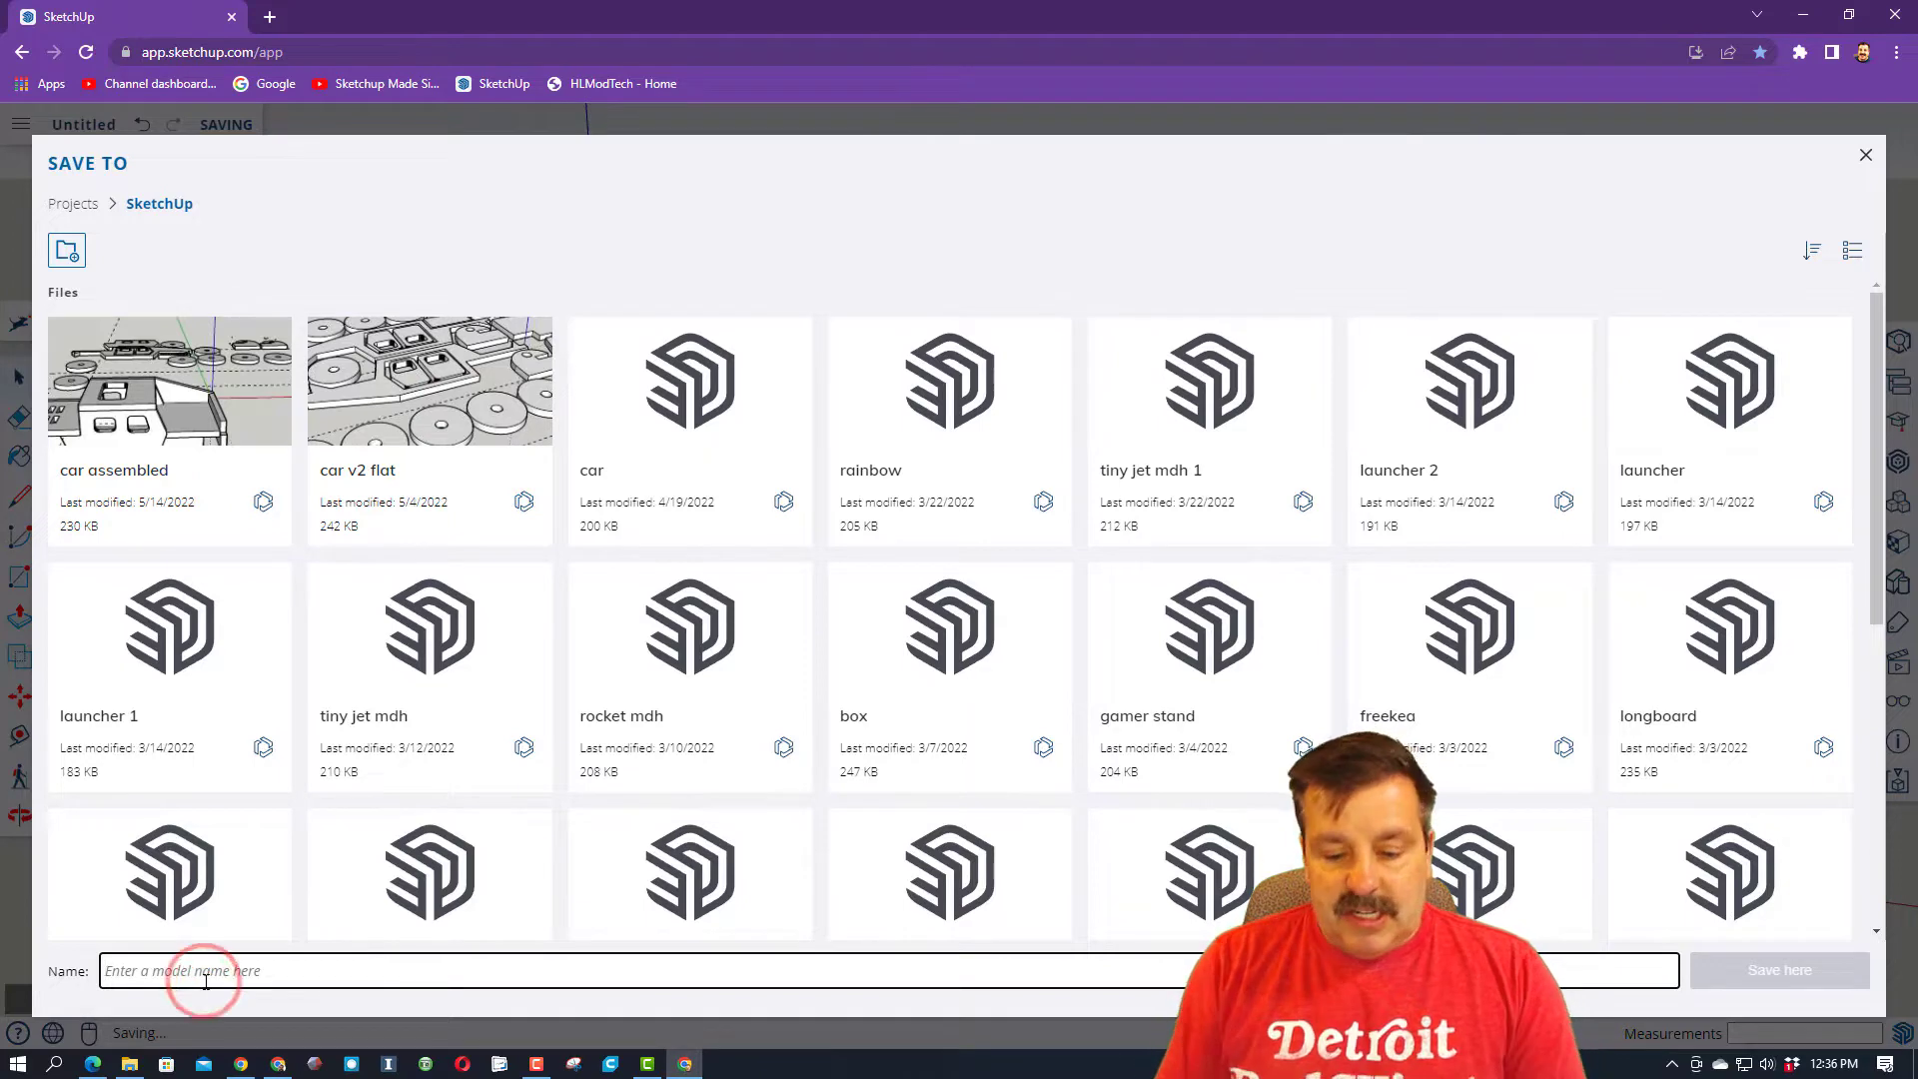
text(lan)
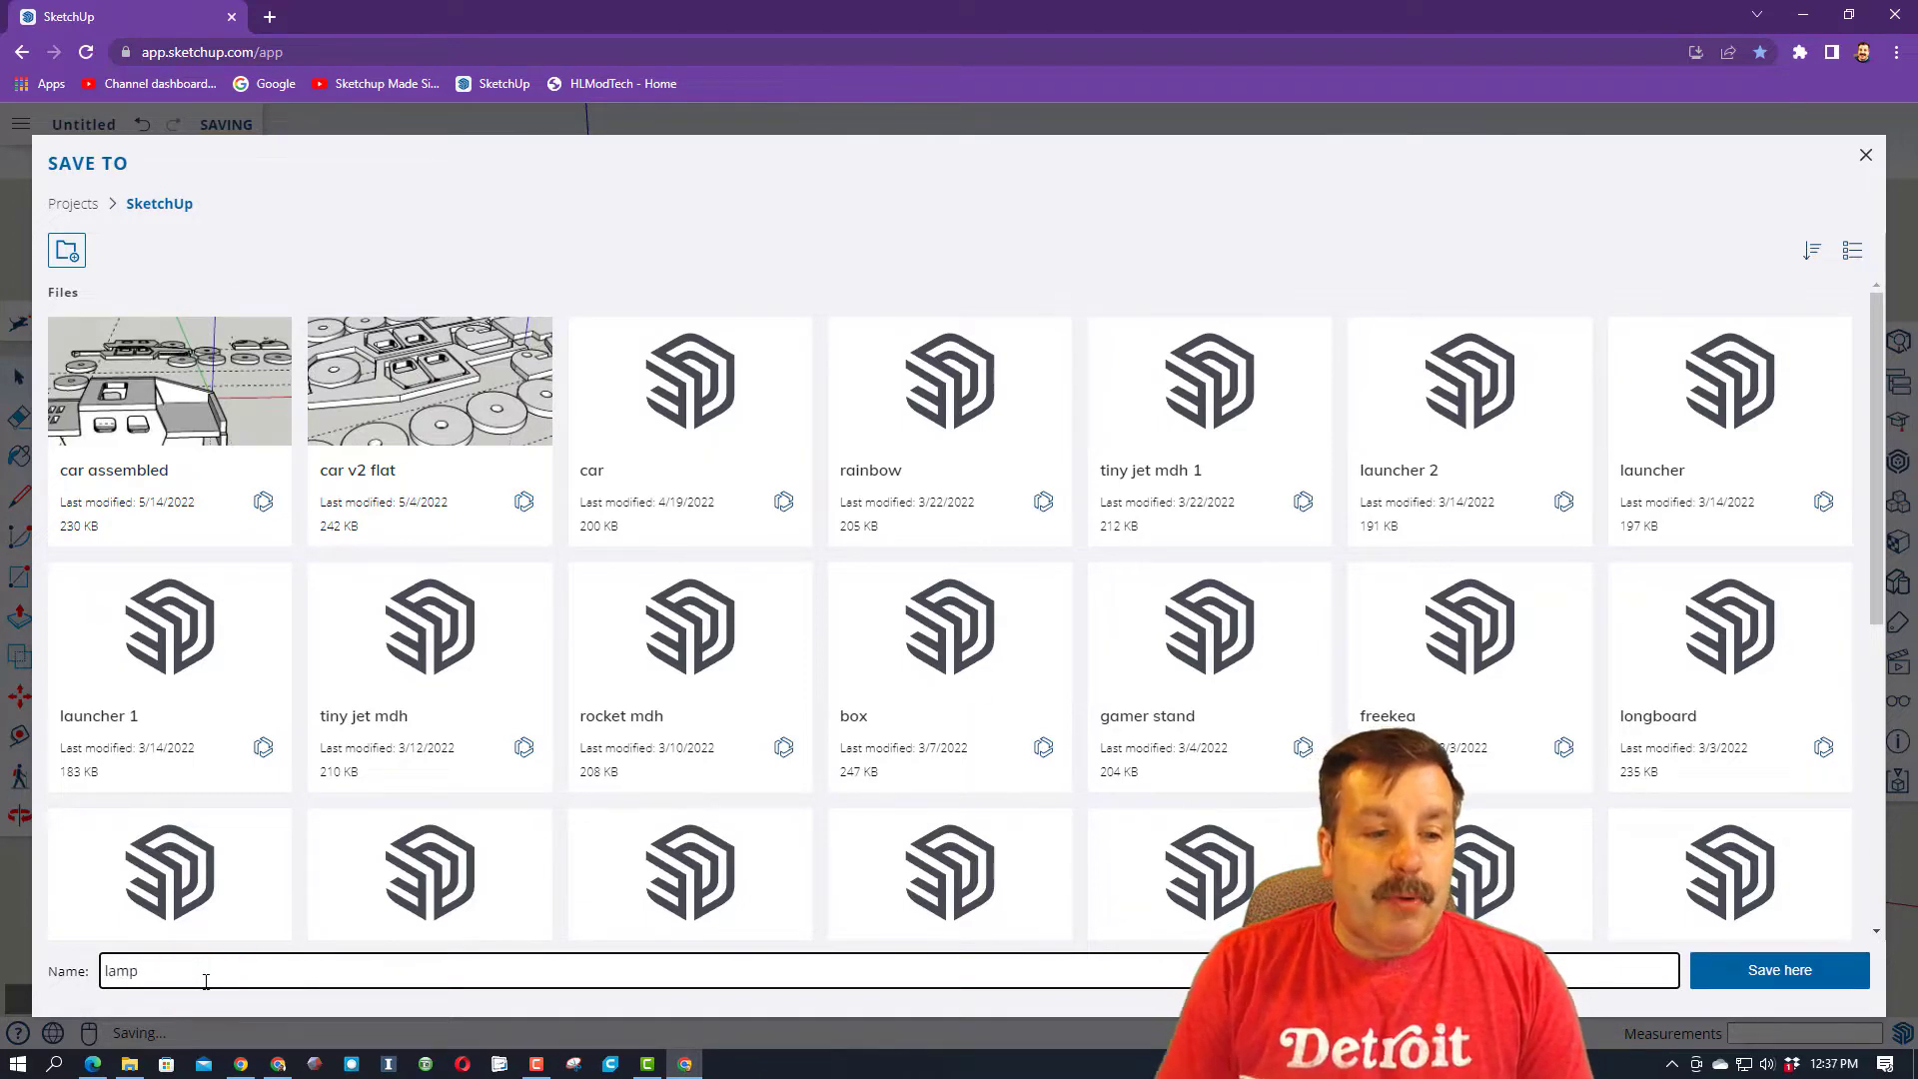
click(1737, 969)
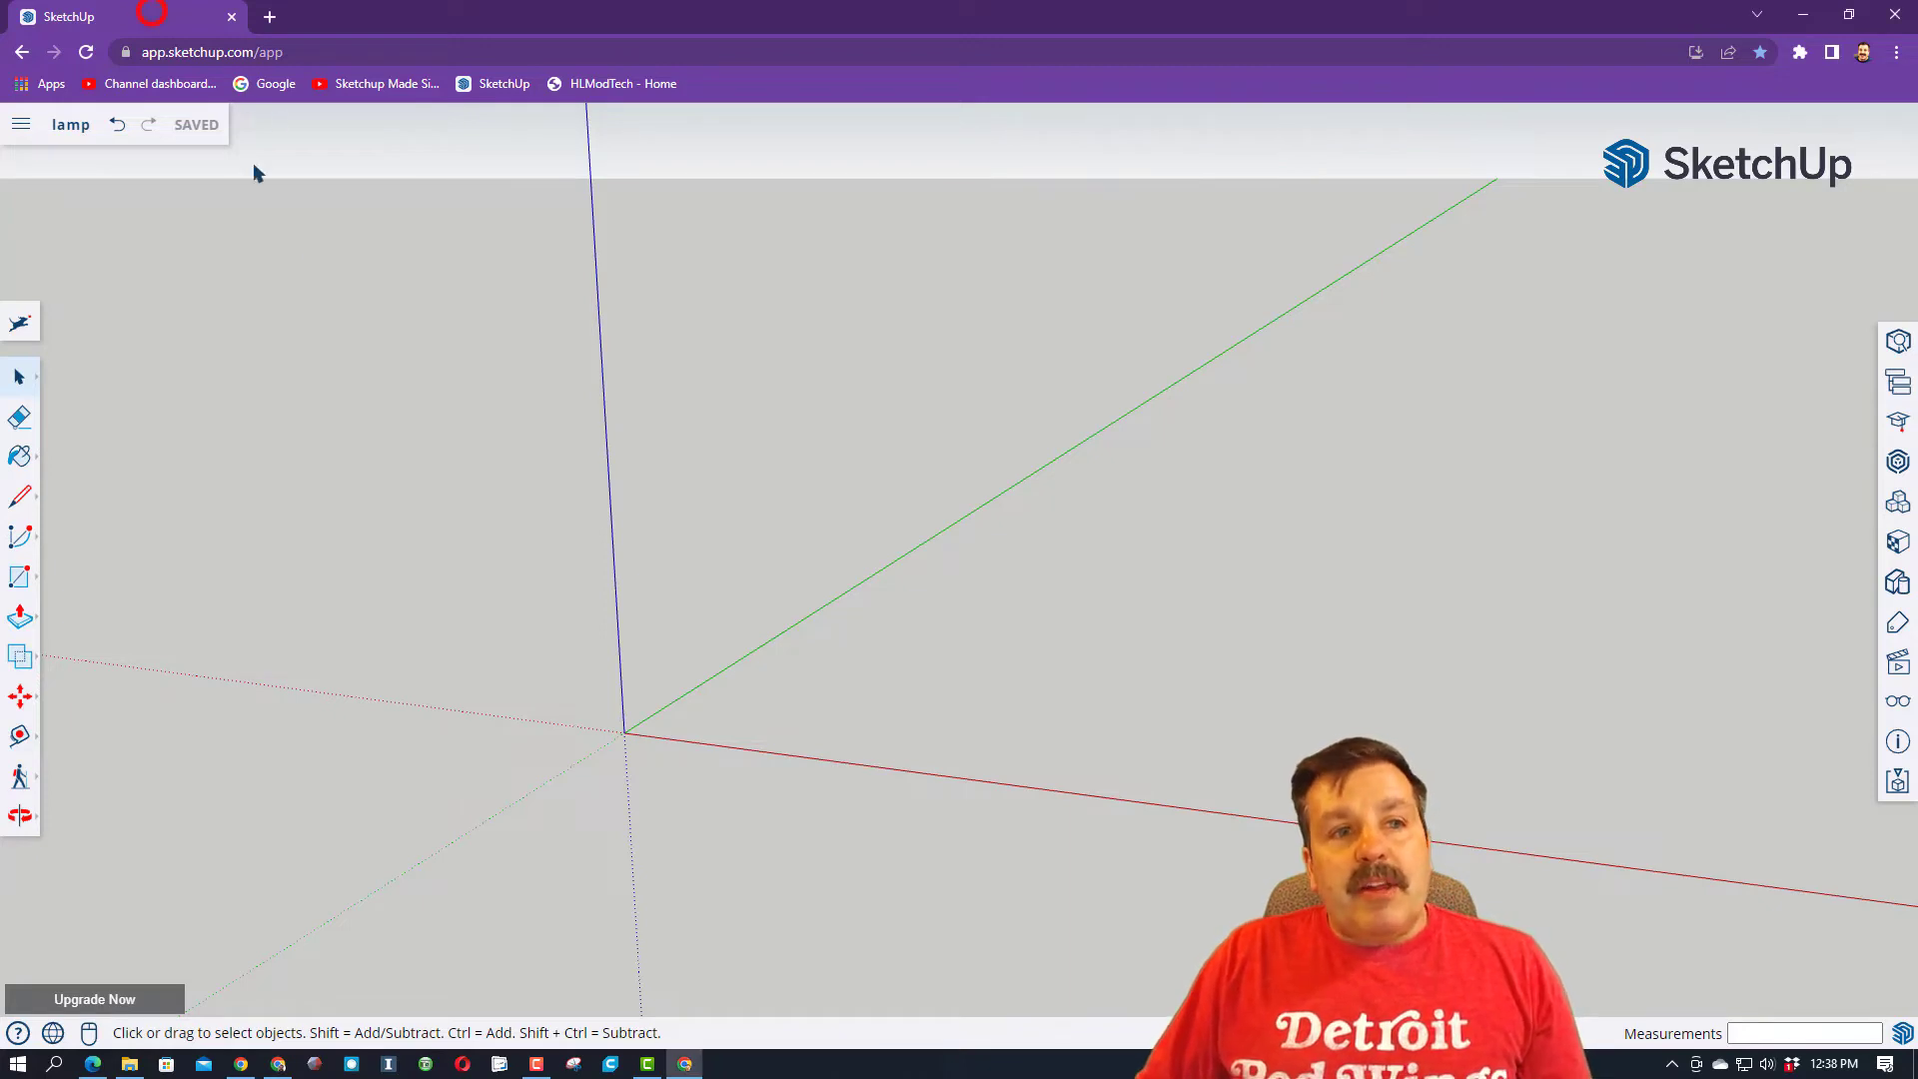
- Draw a 30 by 30 cm square on the ground plane, starting from the origin
key(r)
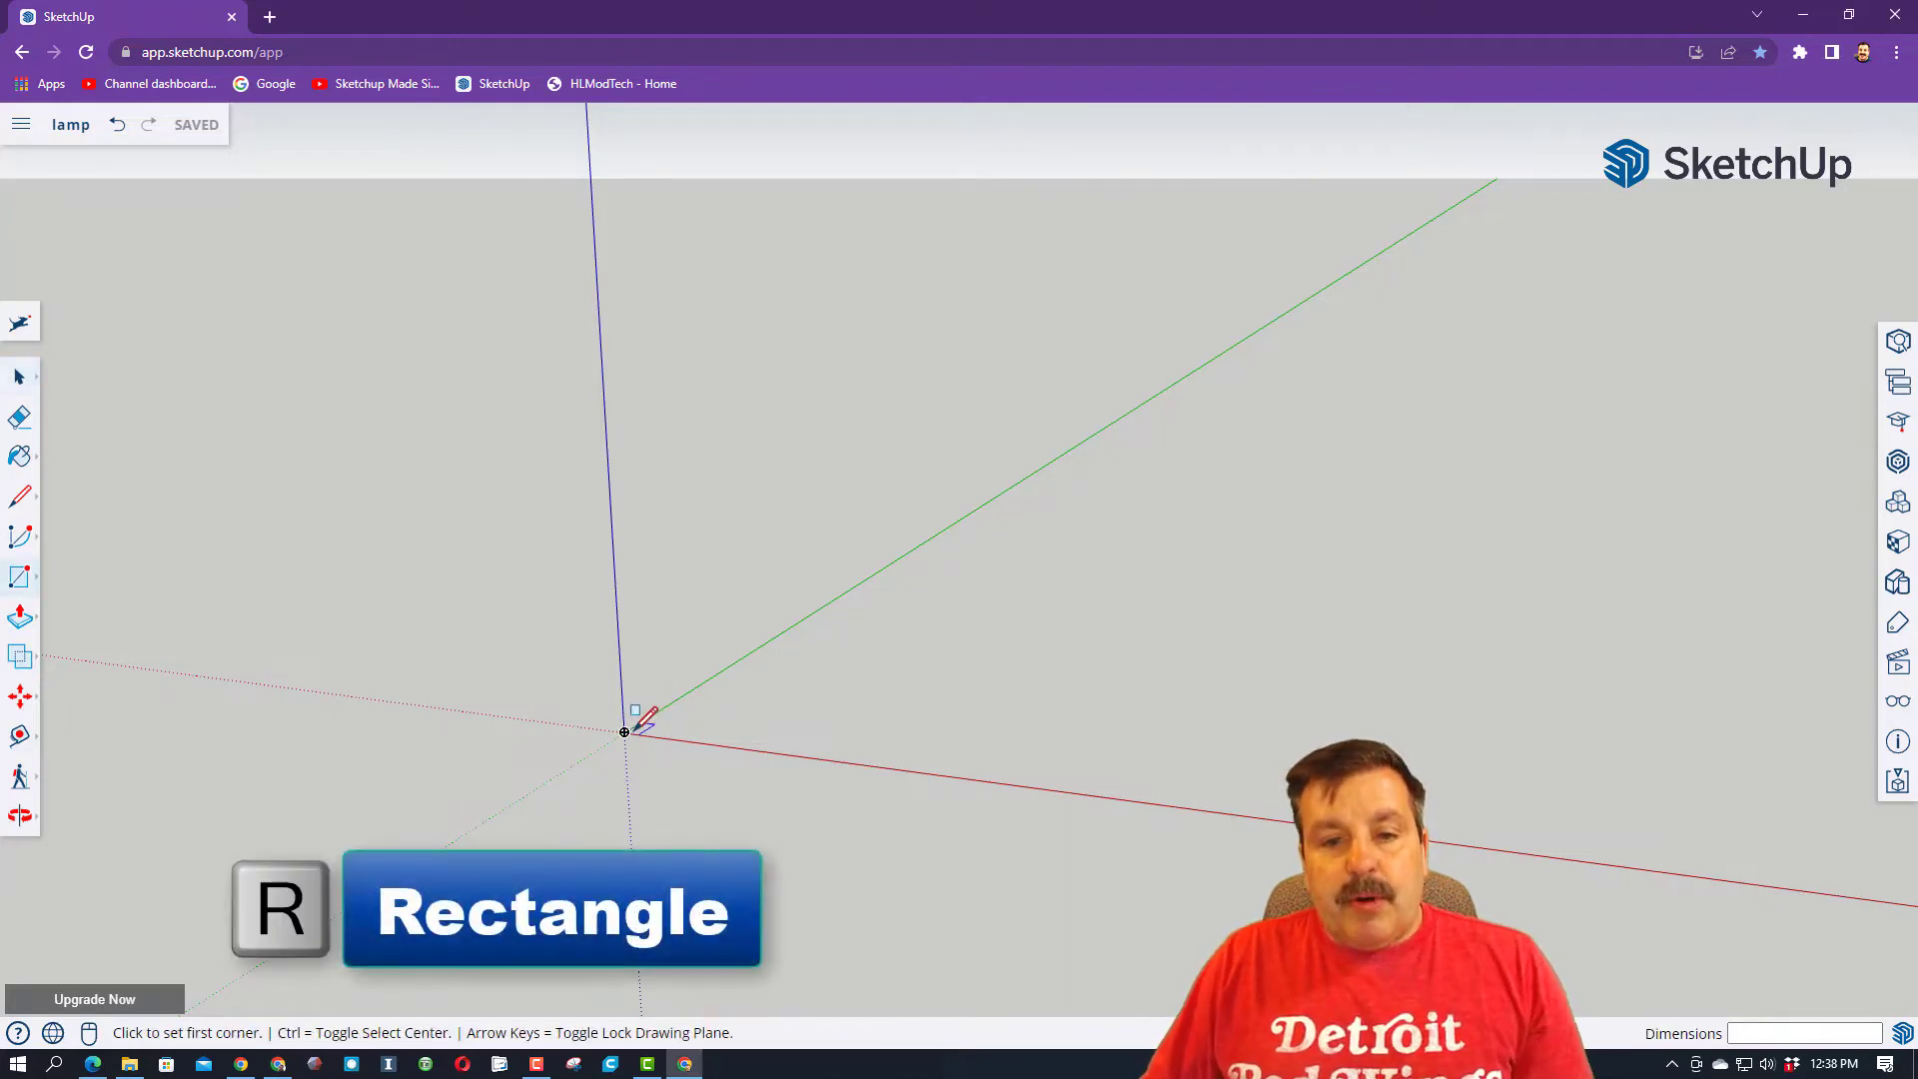
click(624, 732)
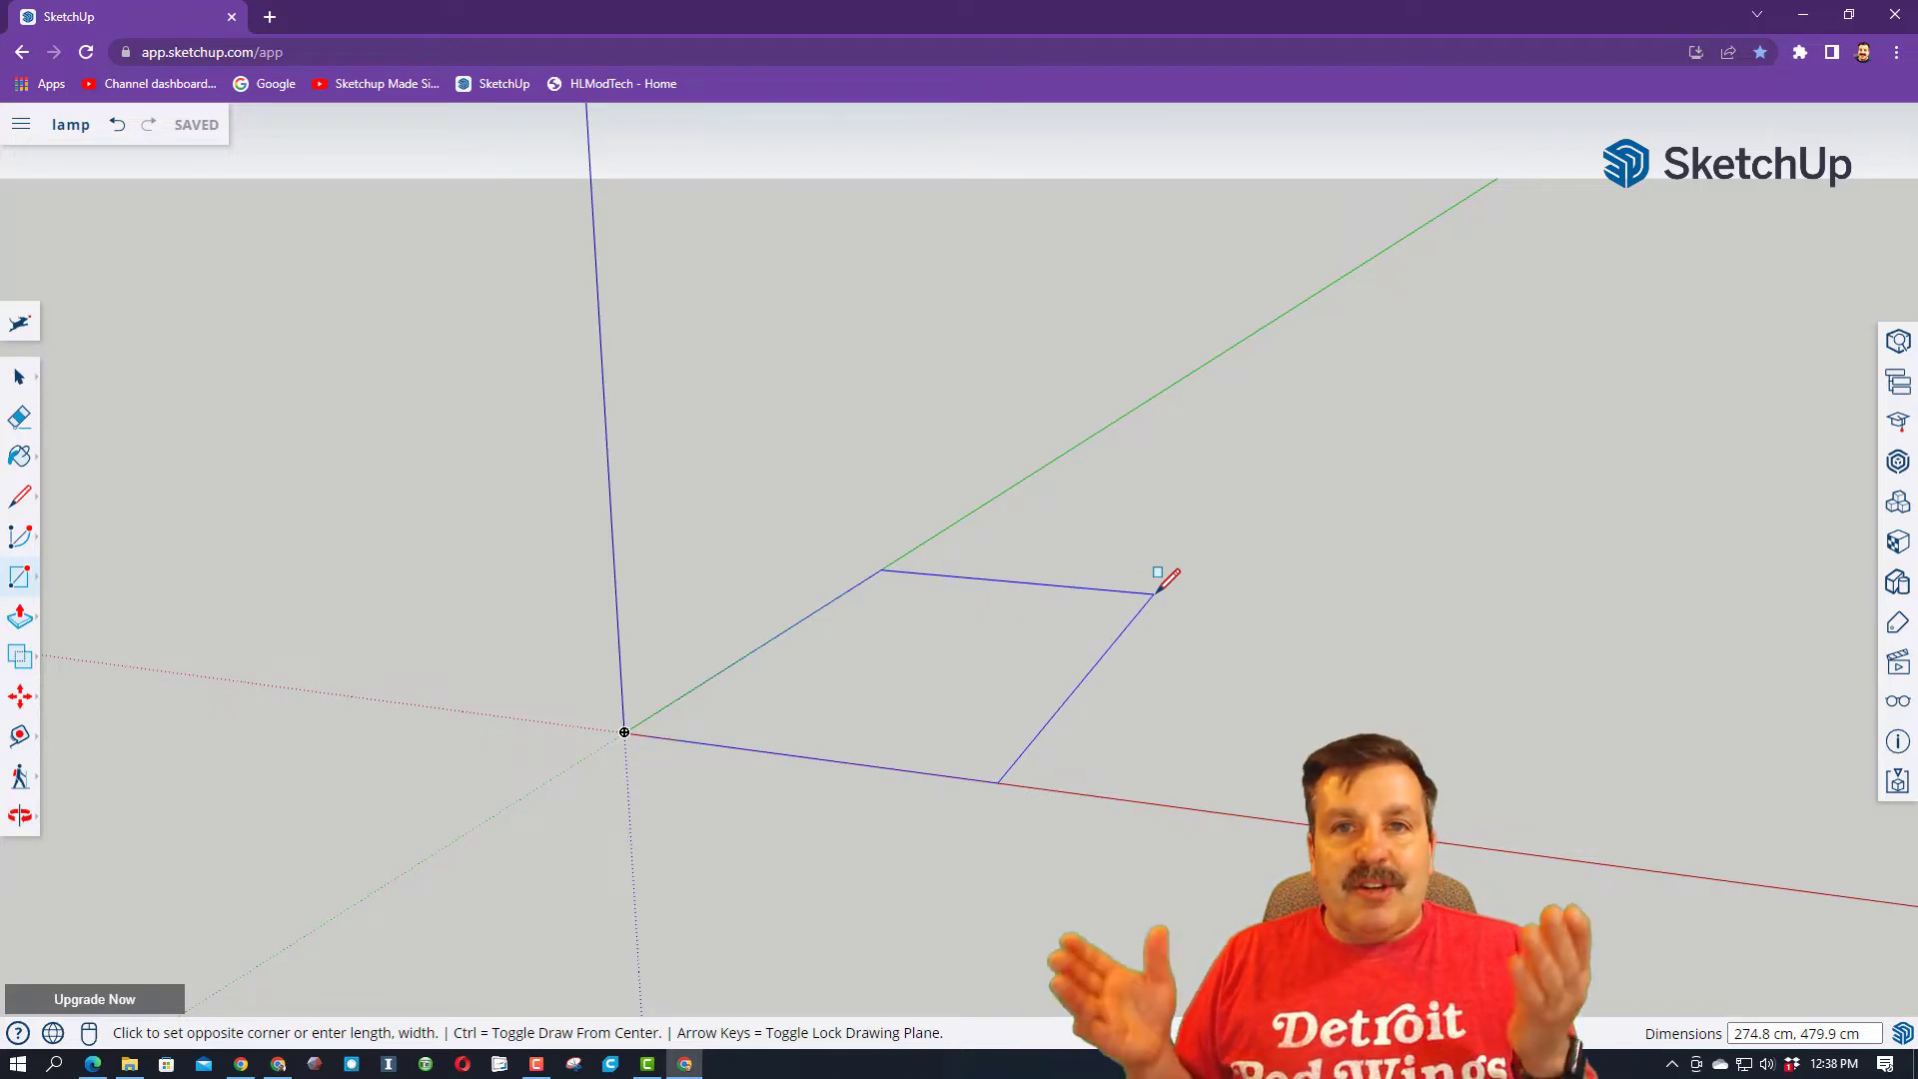
text(30,30)
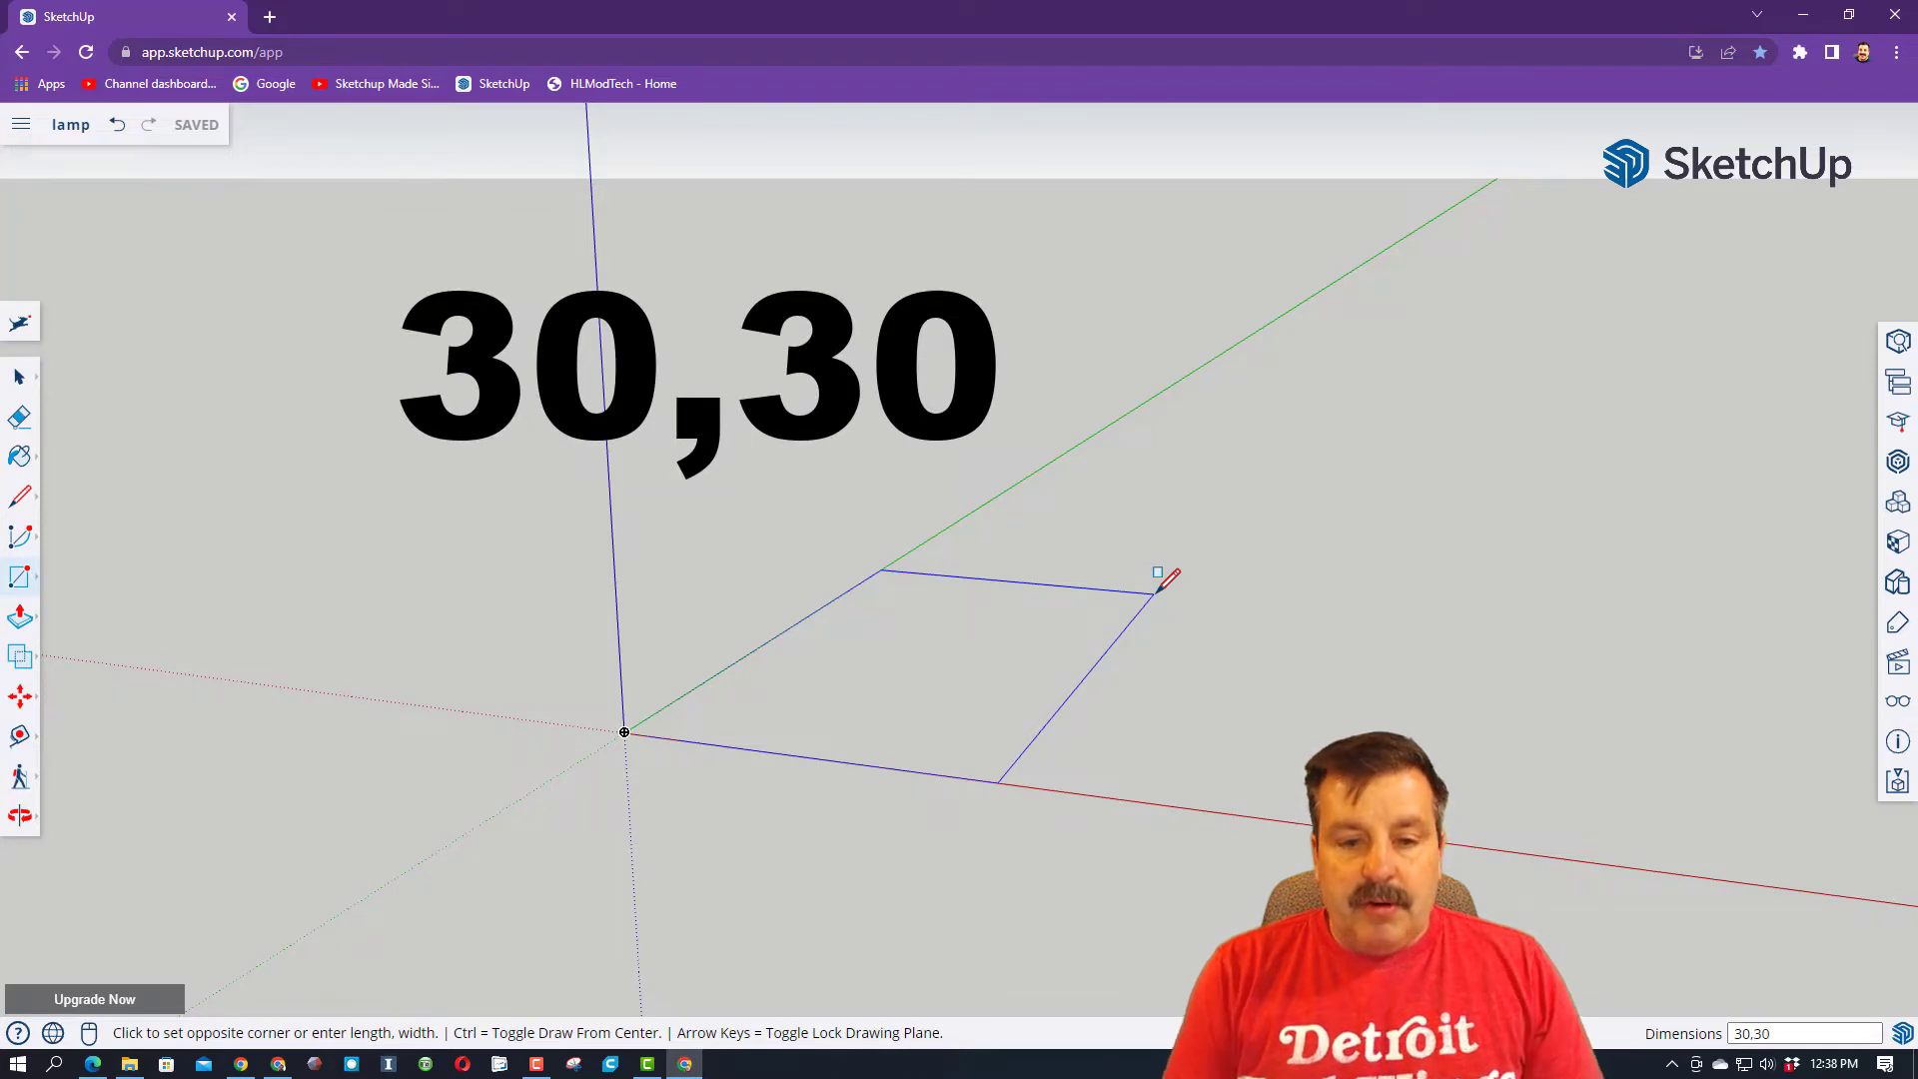
key(Return)
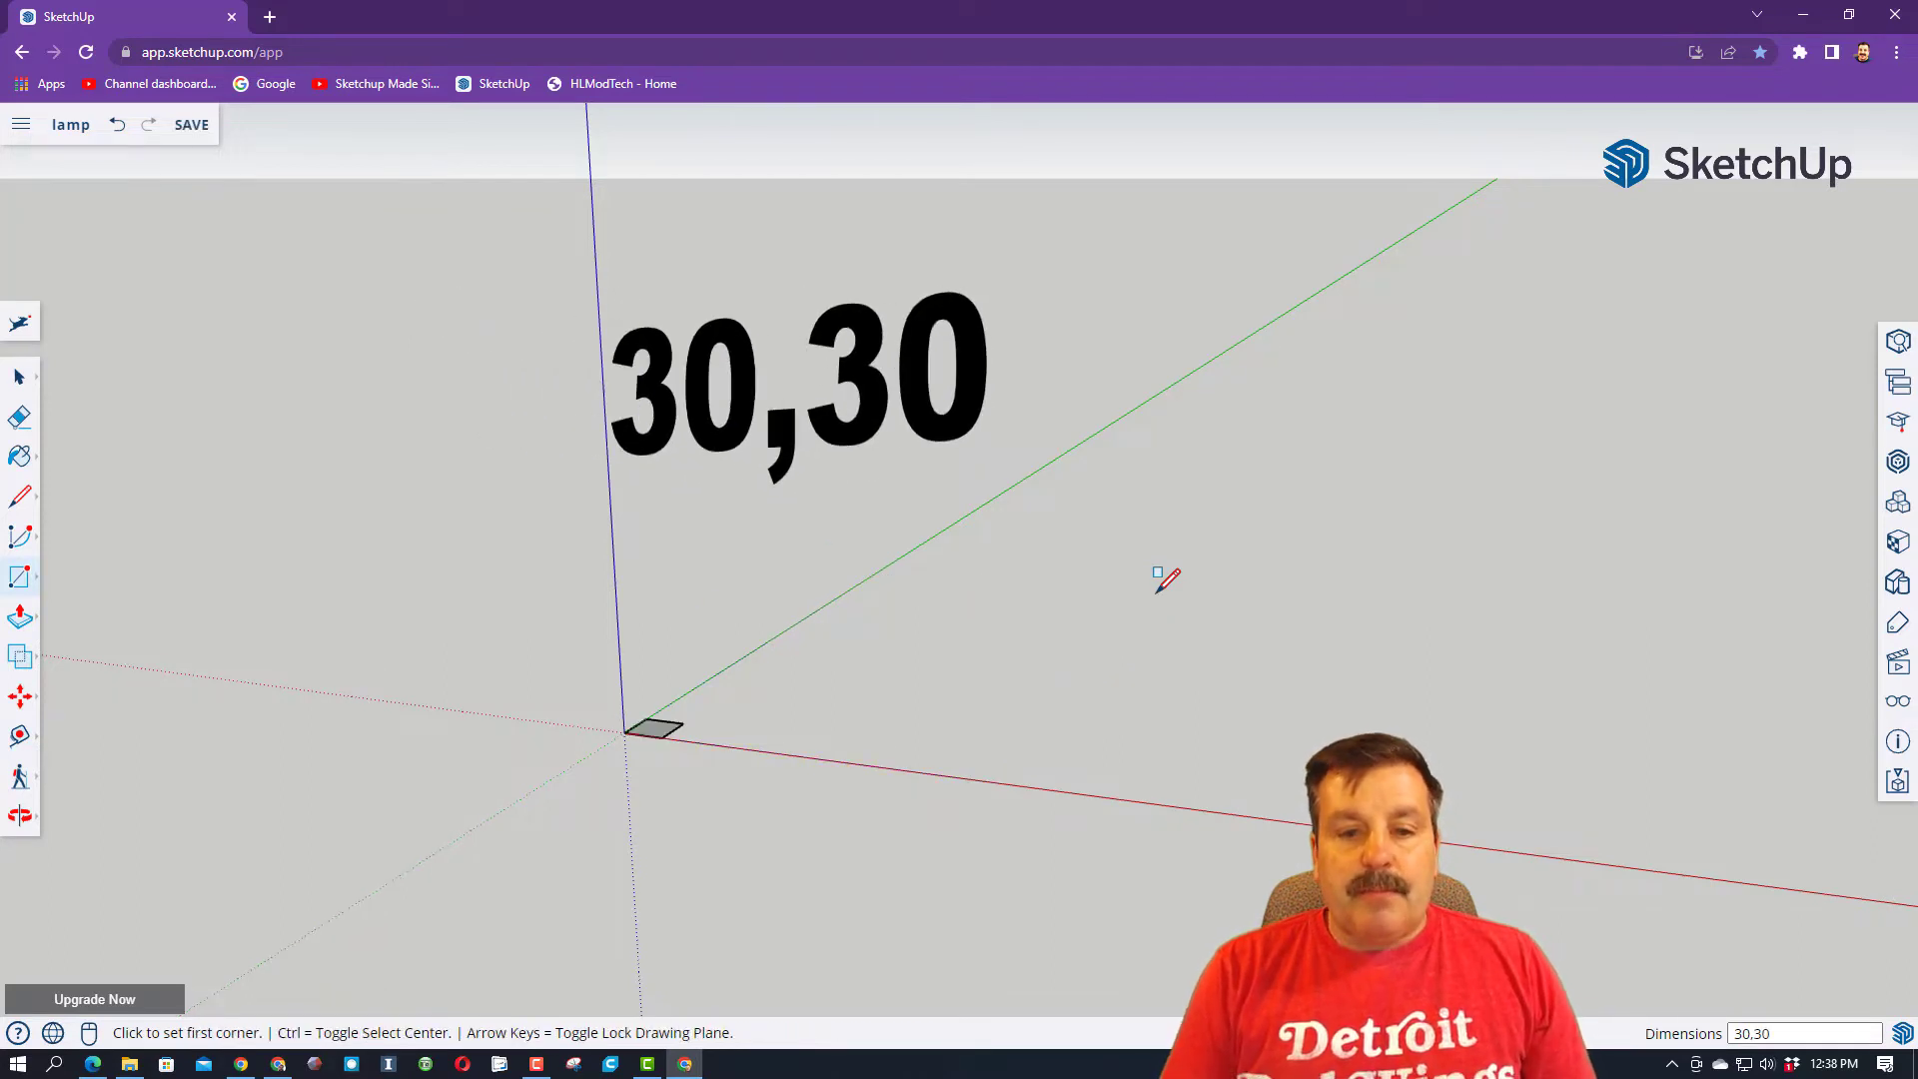
- Push/Pull the square upward 5 cm to form the lamp base block
key(shift+z)
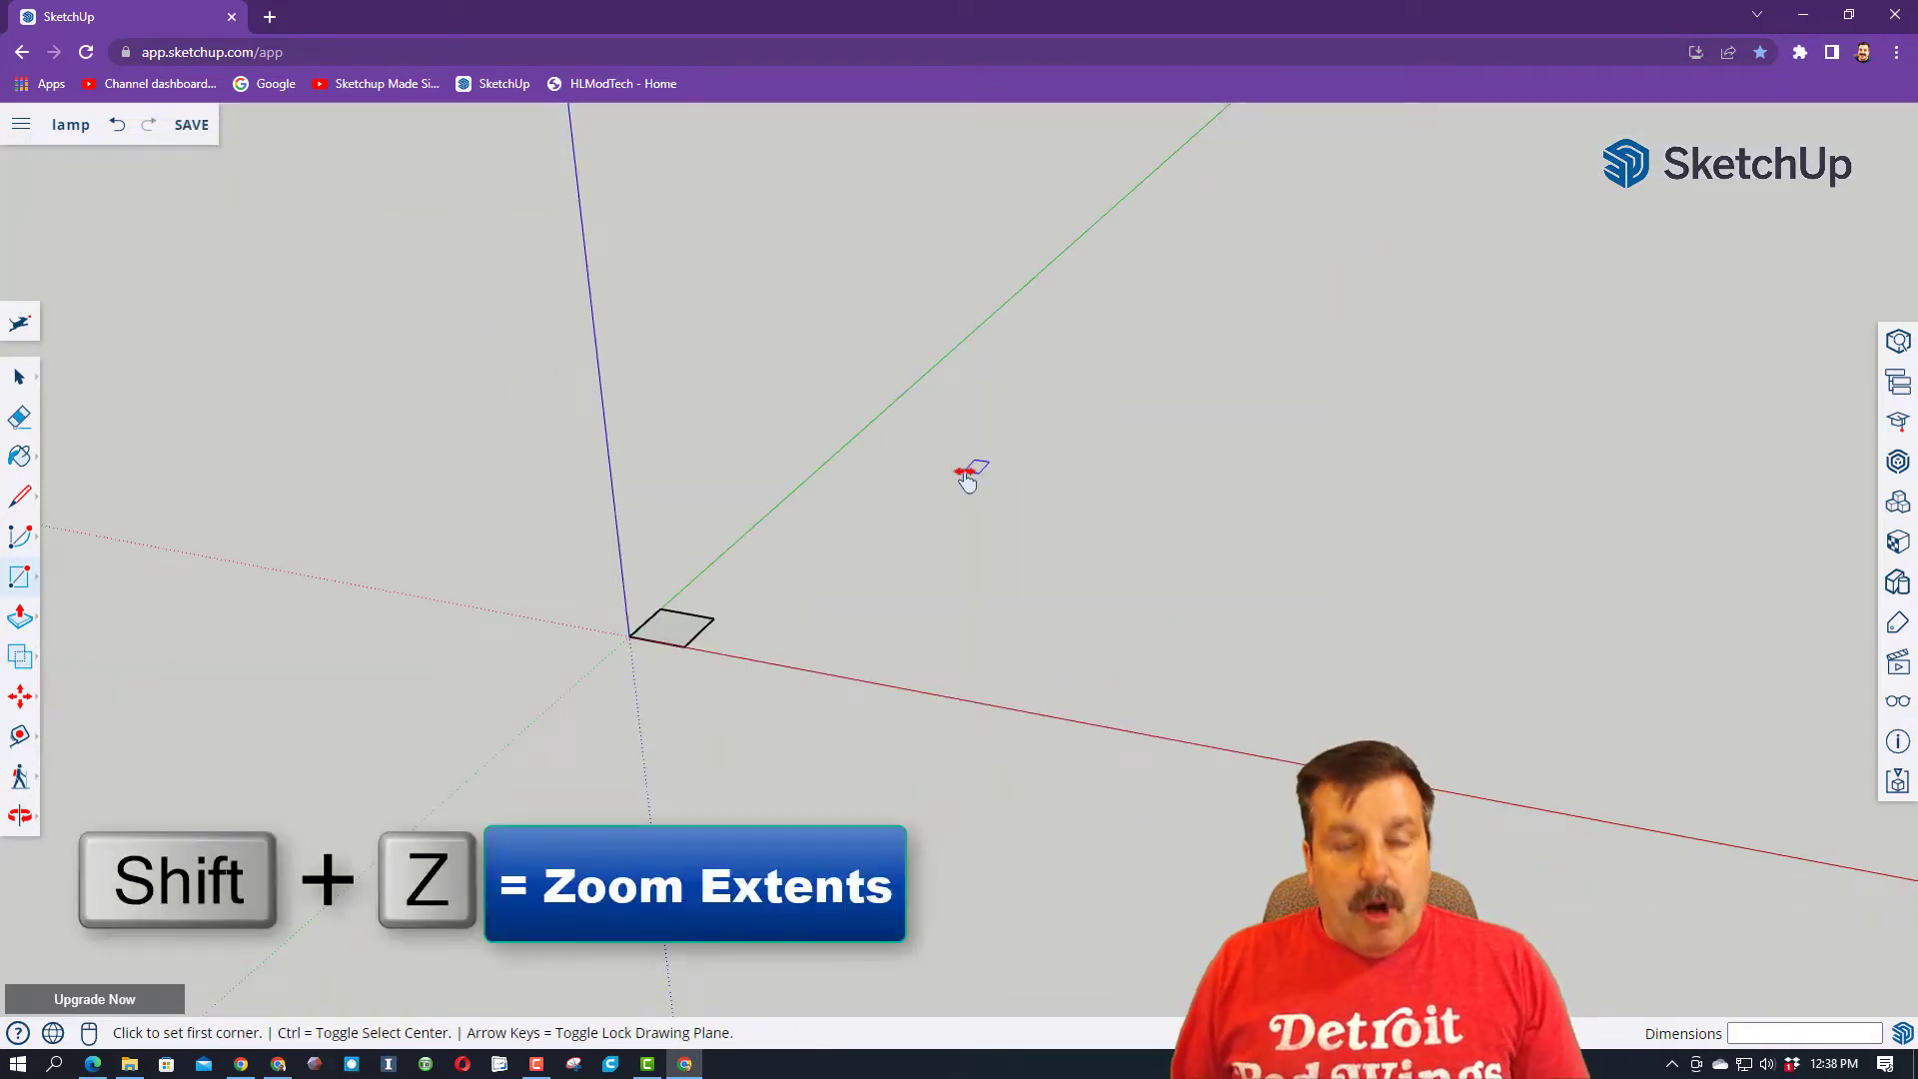
key(shift+z)
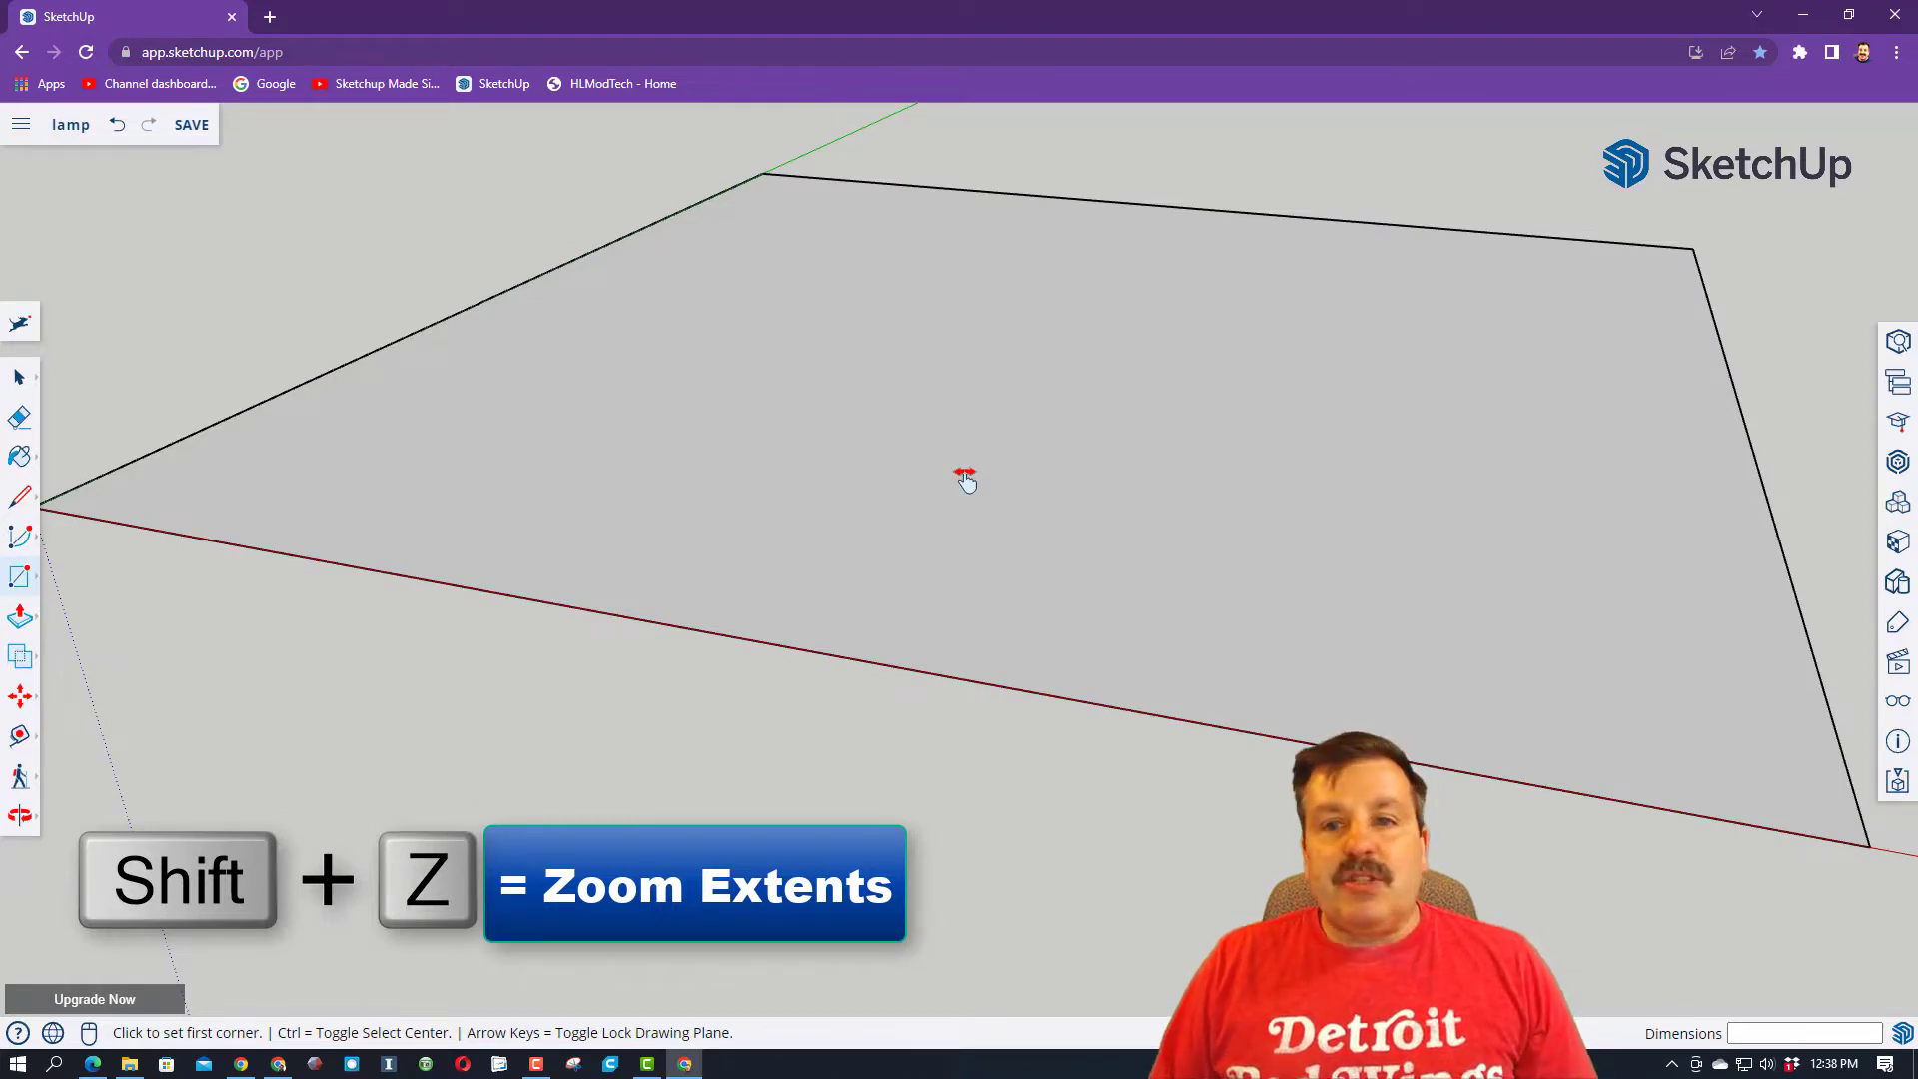
scroll(967, 481, down, 3)
key(p)
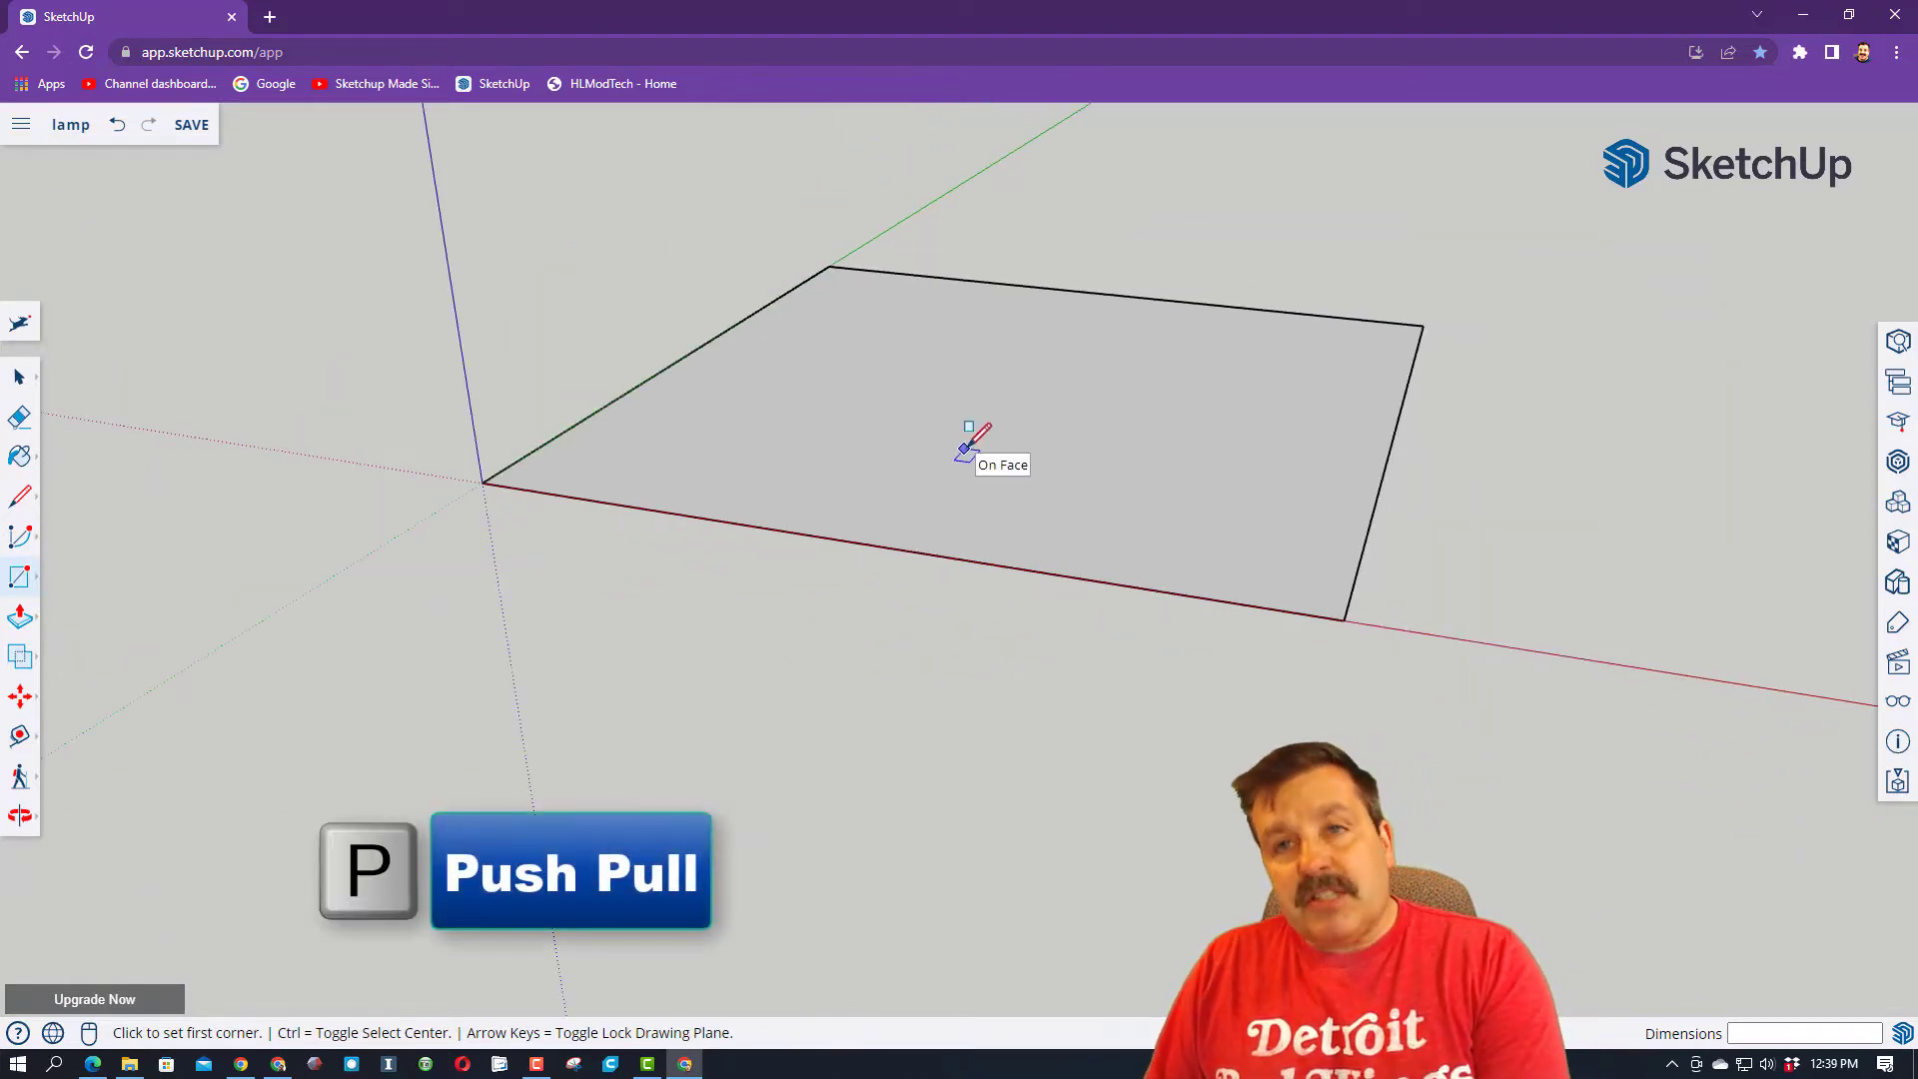
key(p)
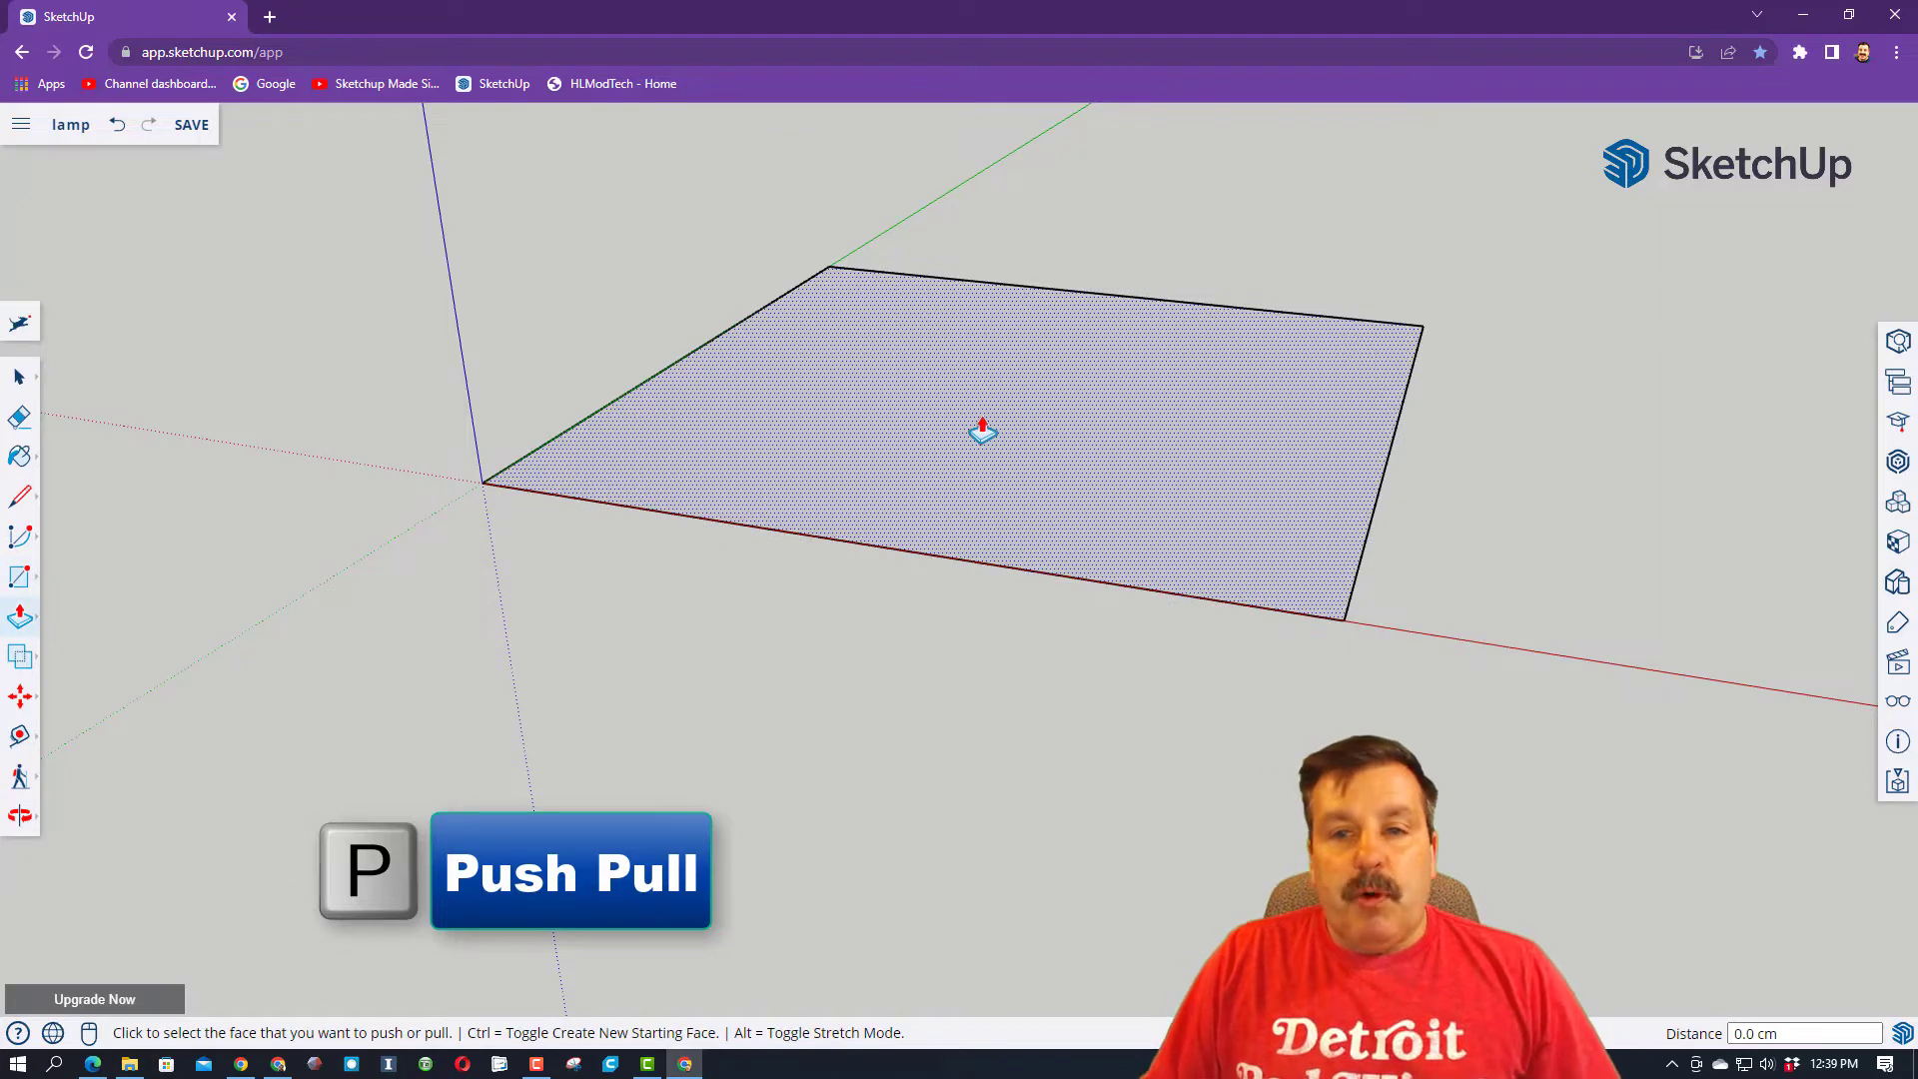
click(982, 431)
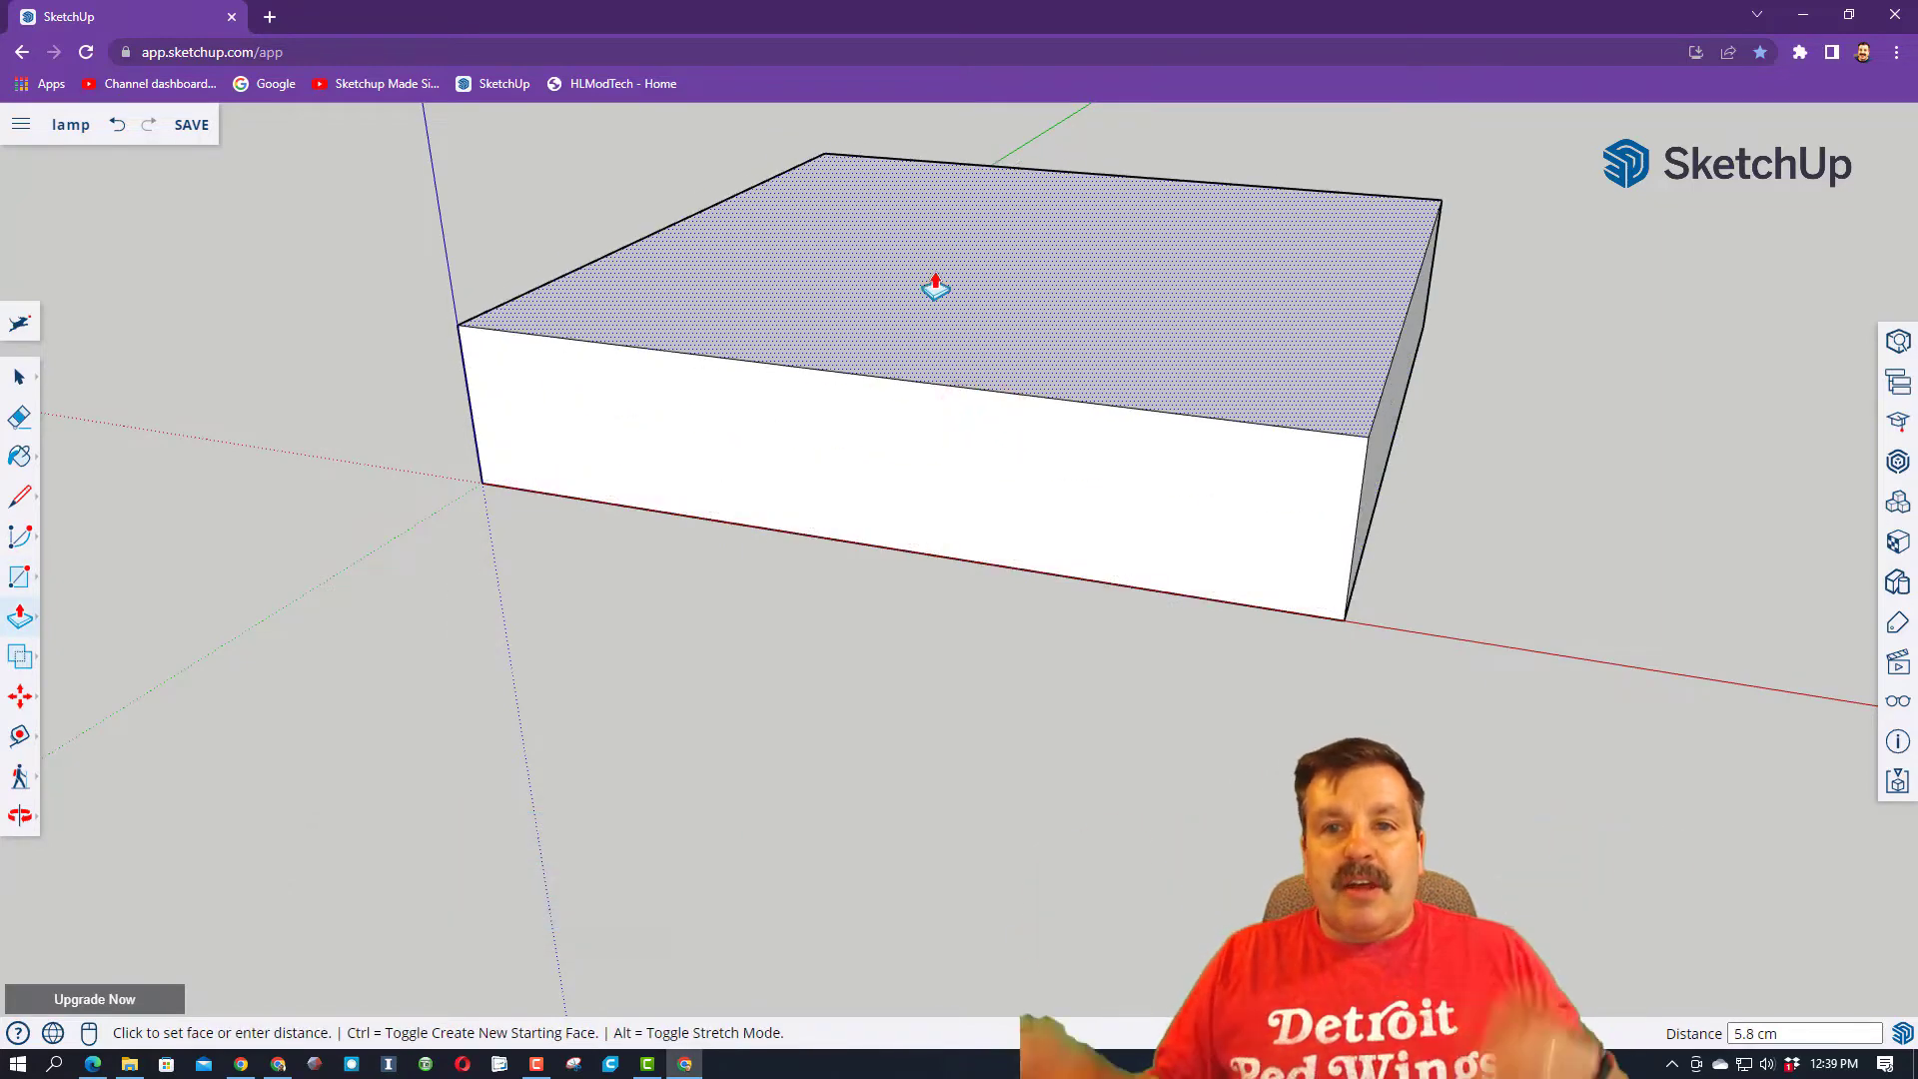
text(5)
key(Return)
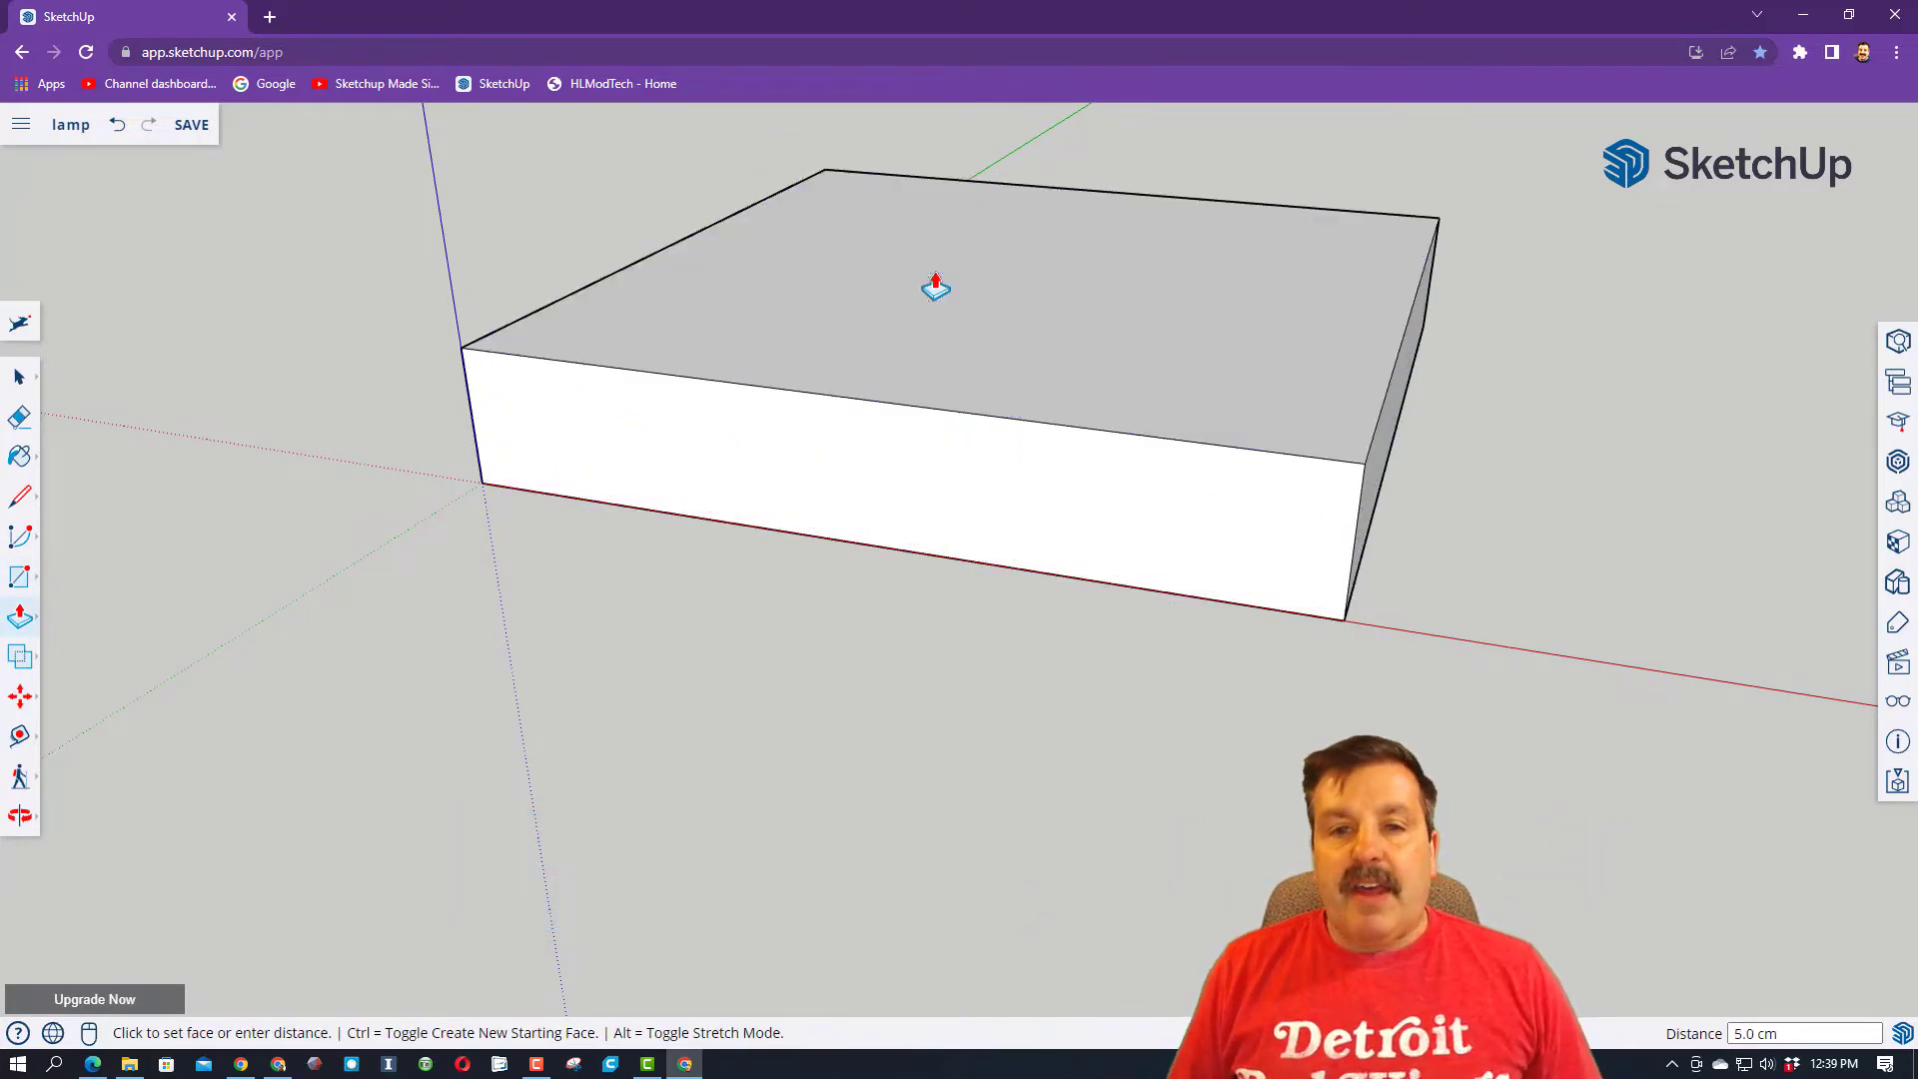
- Draw a diagonal line about 3.5 cm long across the front face's upper corner above the origin, starting from the vertical edge's midpoint
scroll(856, 485, down, 2)
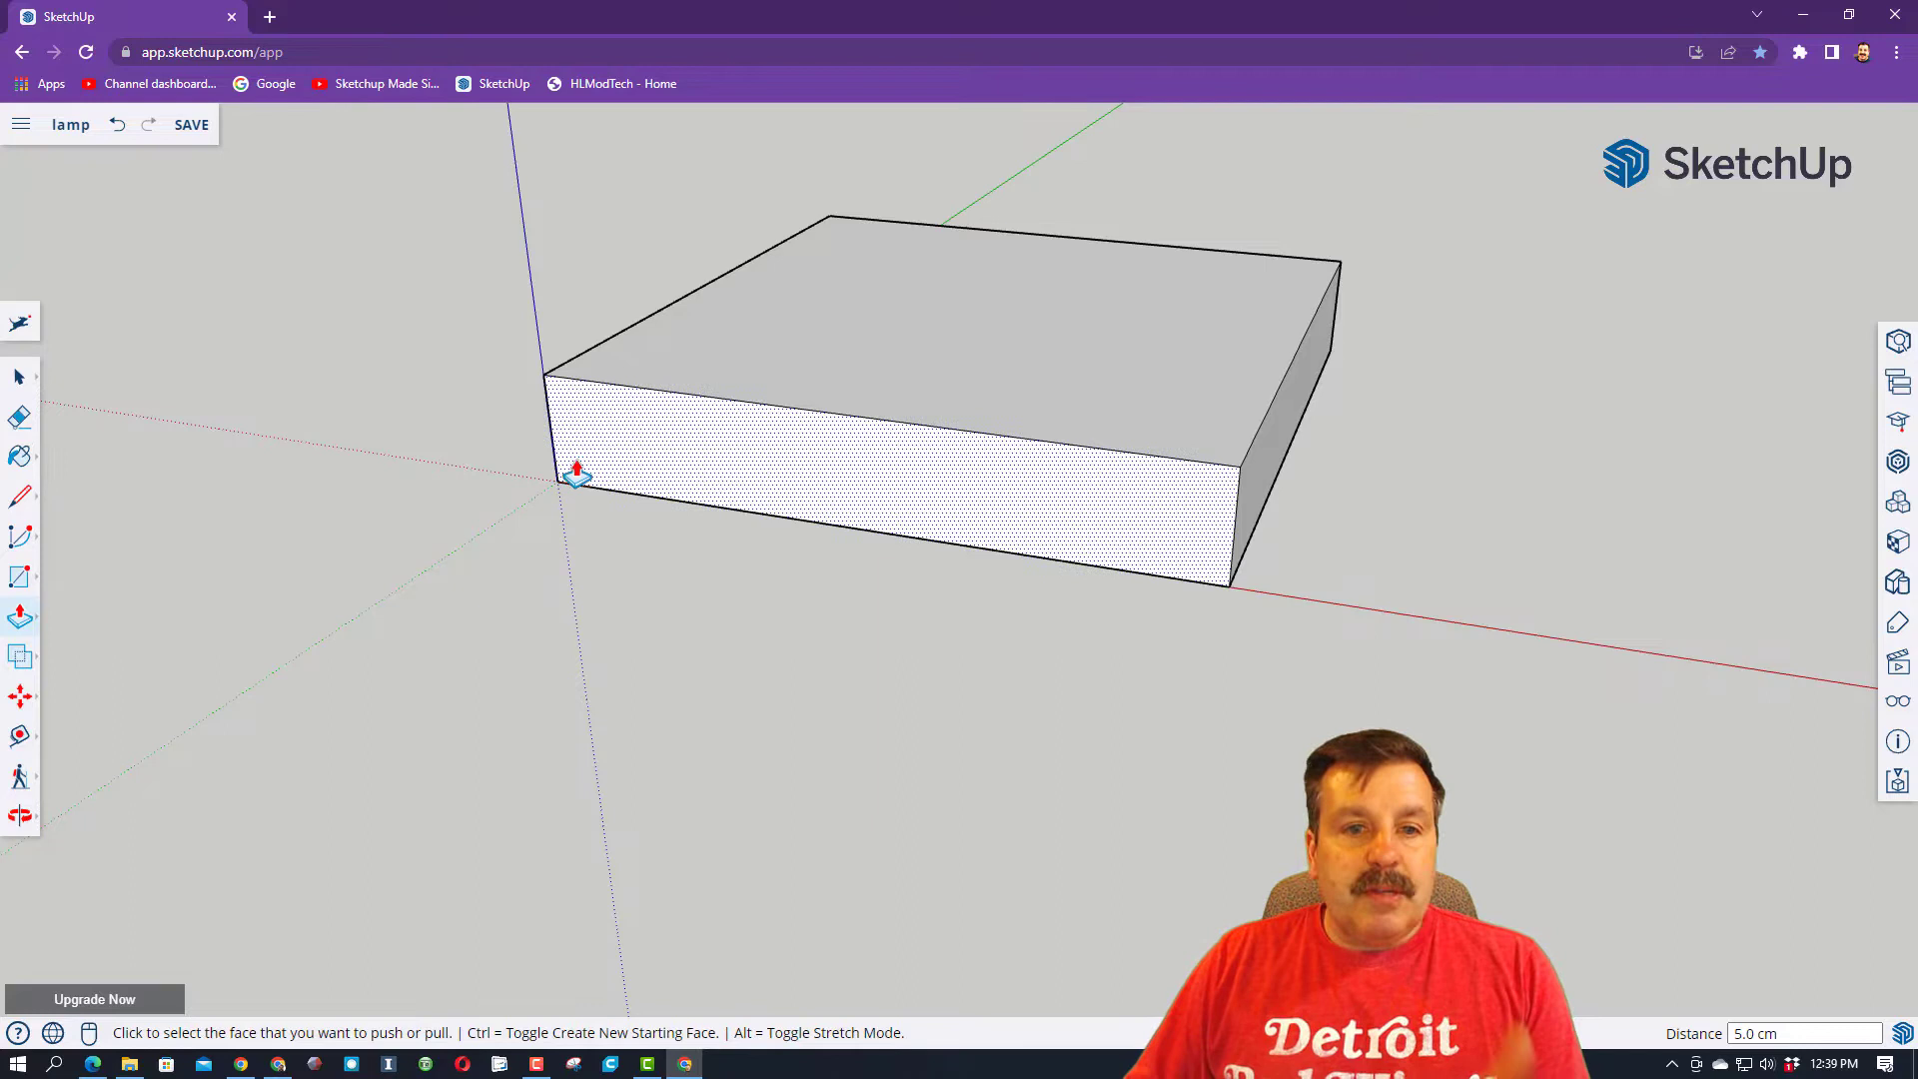
key(l)
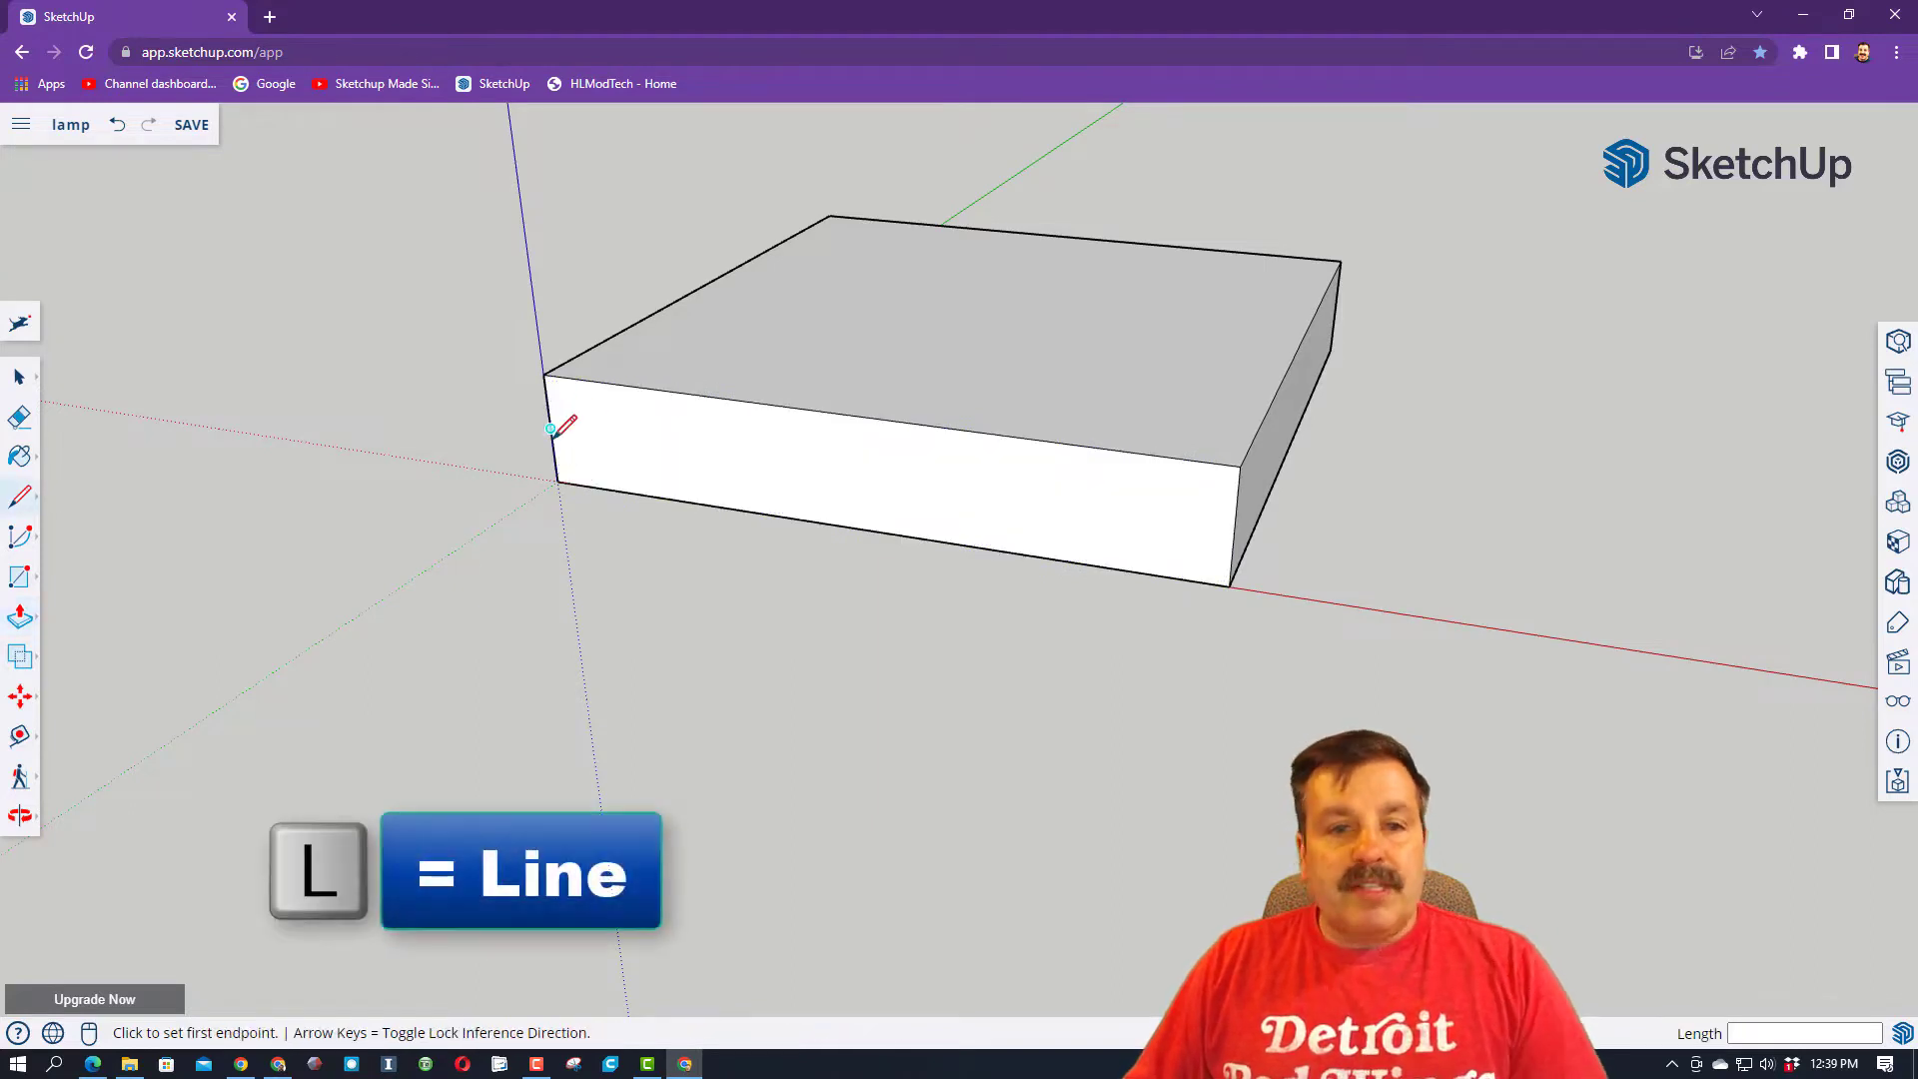
click(550, 440)
click(594, 382)
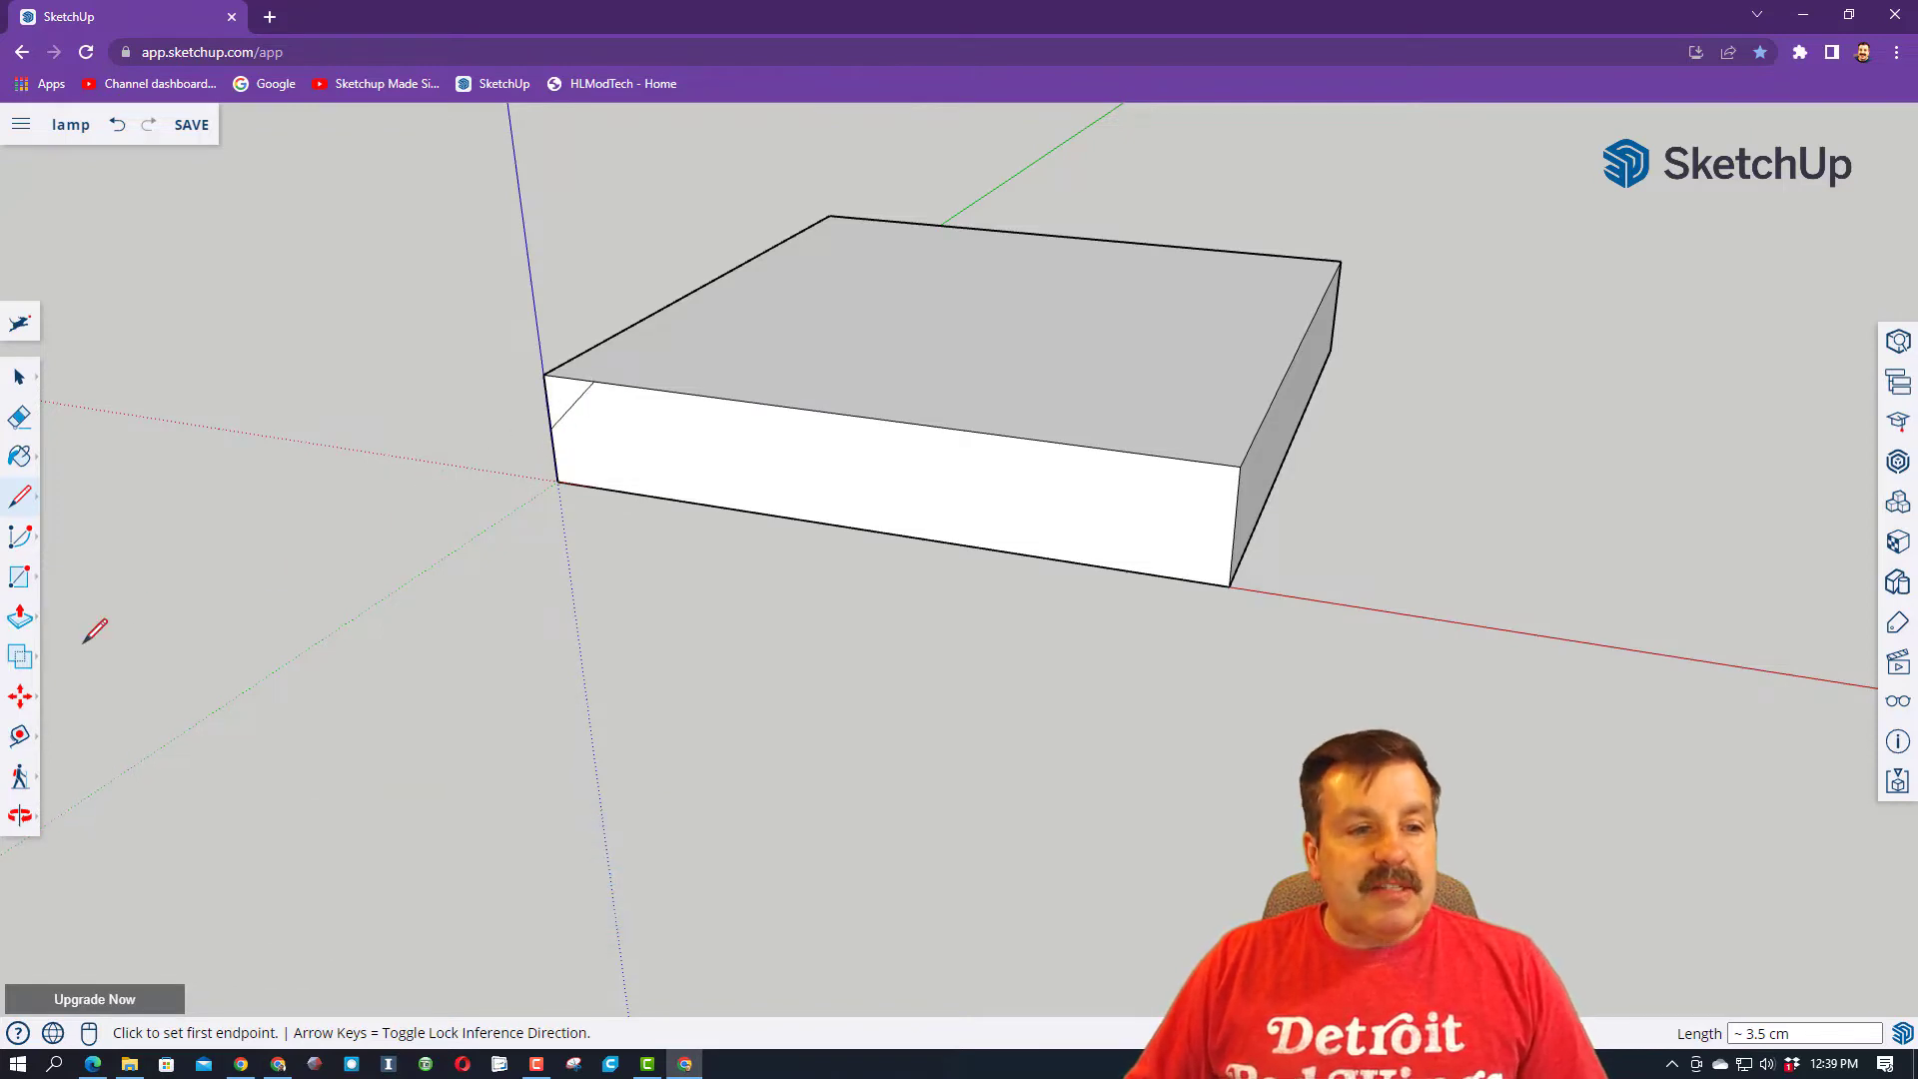
key(space)
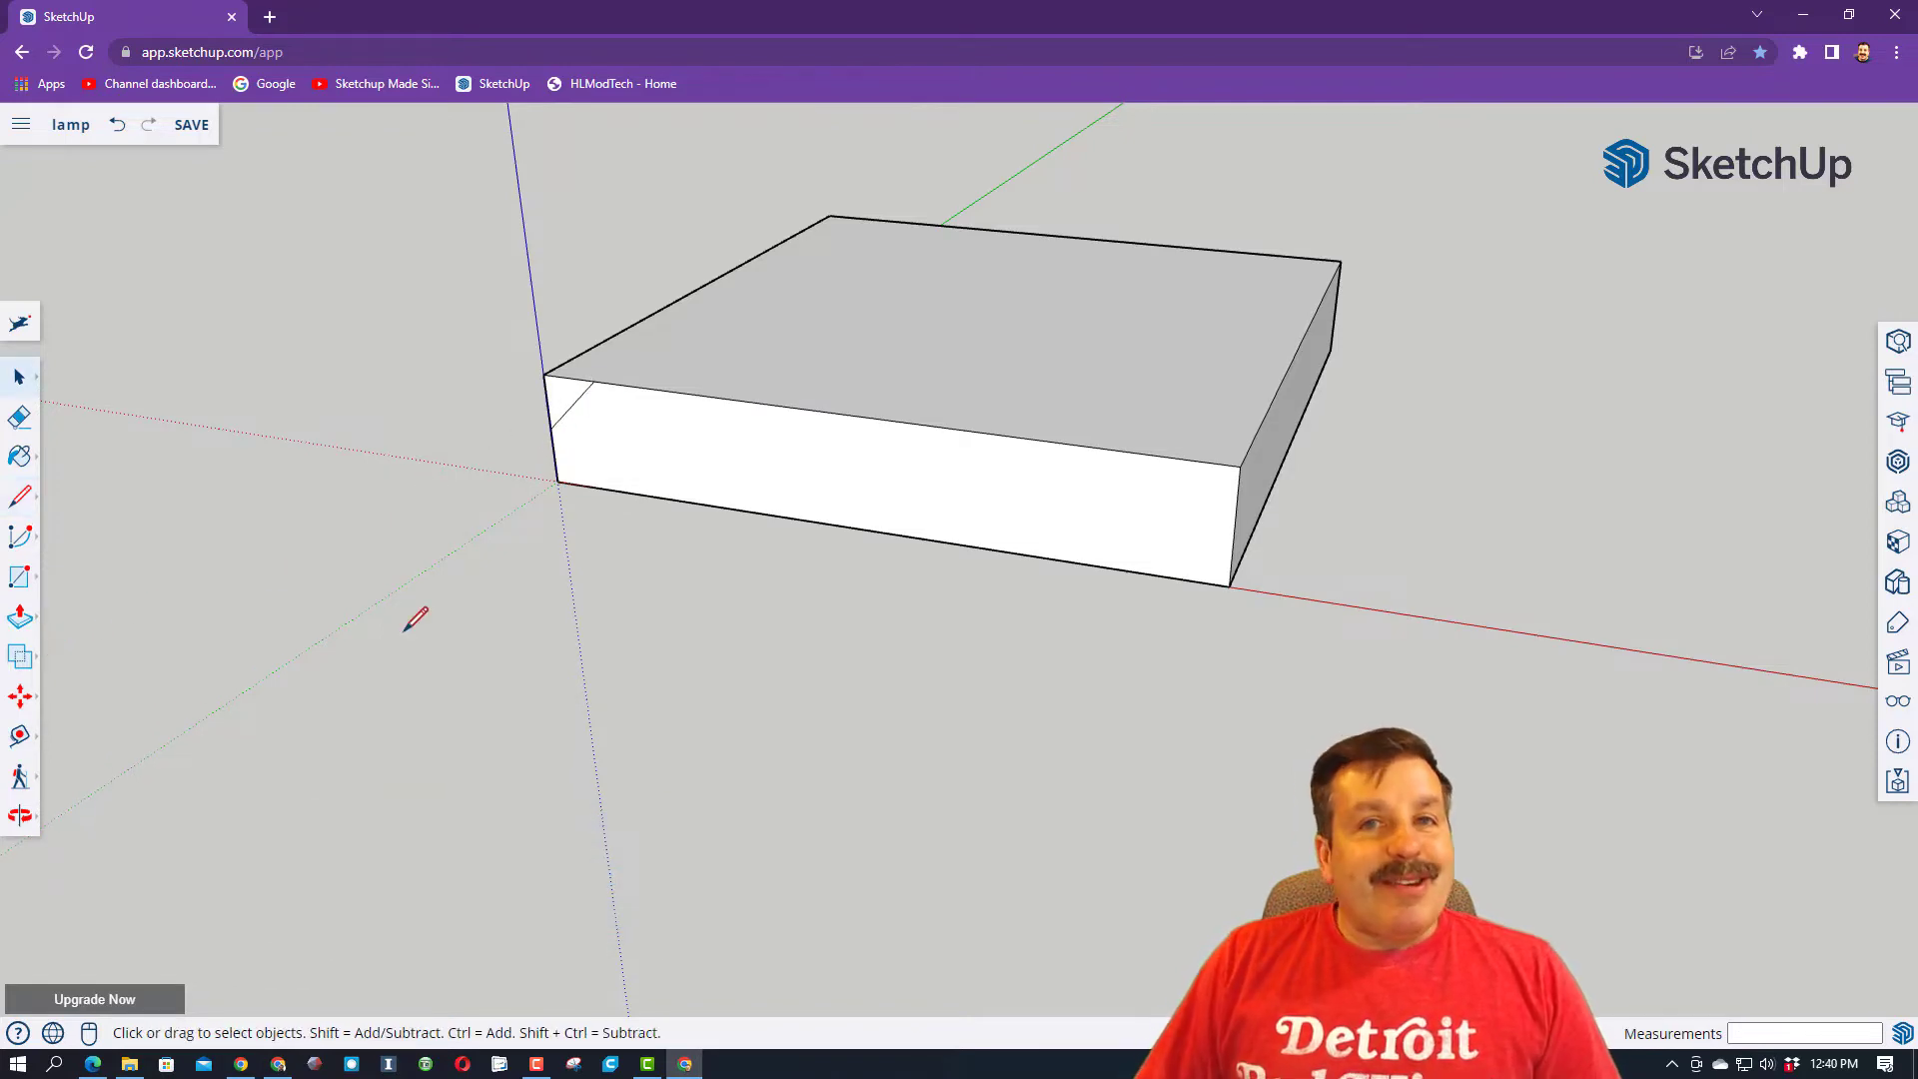
- Use Follow Me to sweep the small corner triangle around the block's whole top perimeter, bevelling its upper edges
click(20, 620)
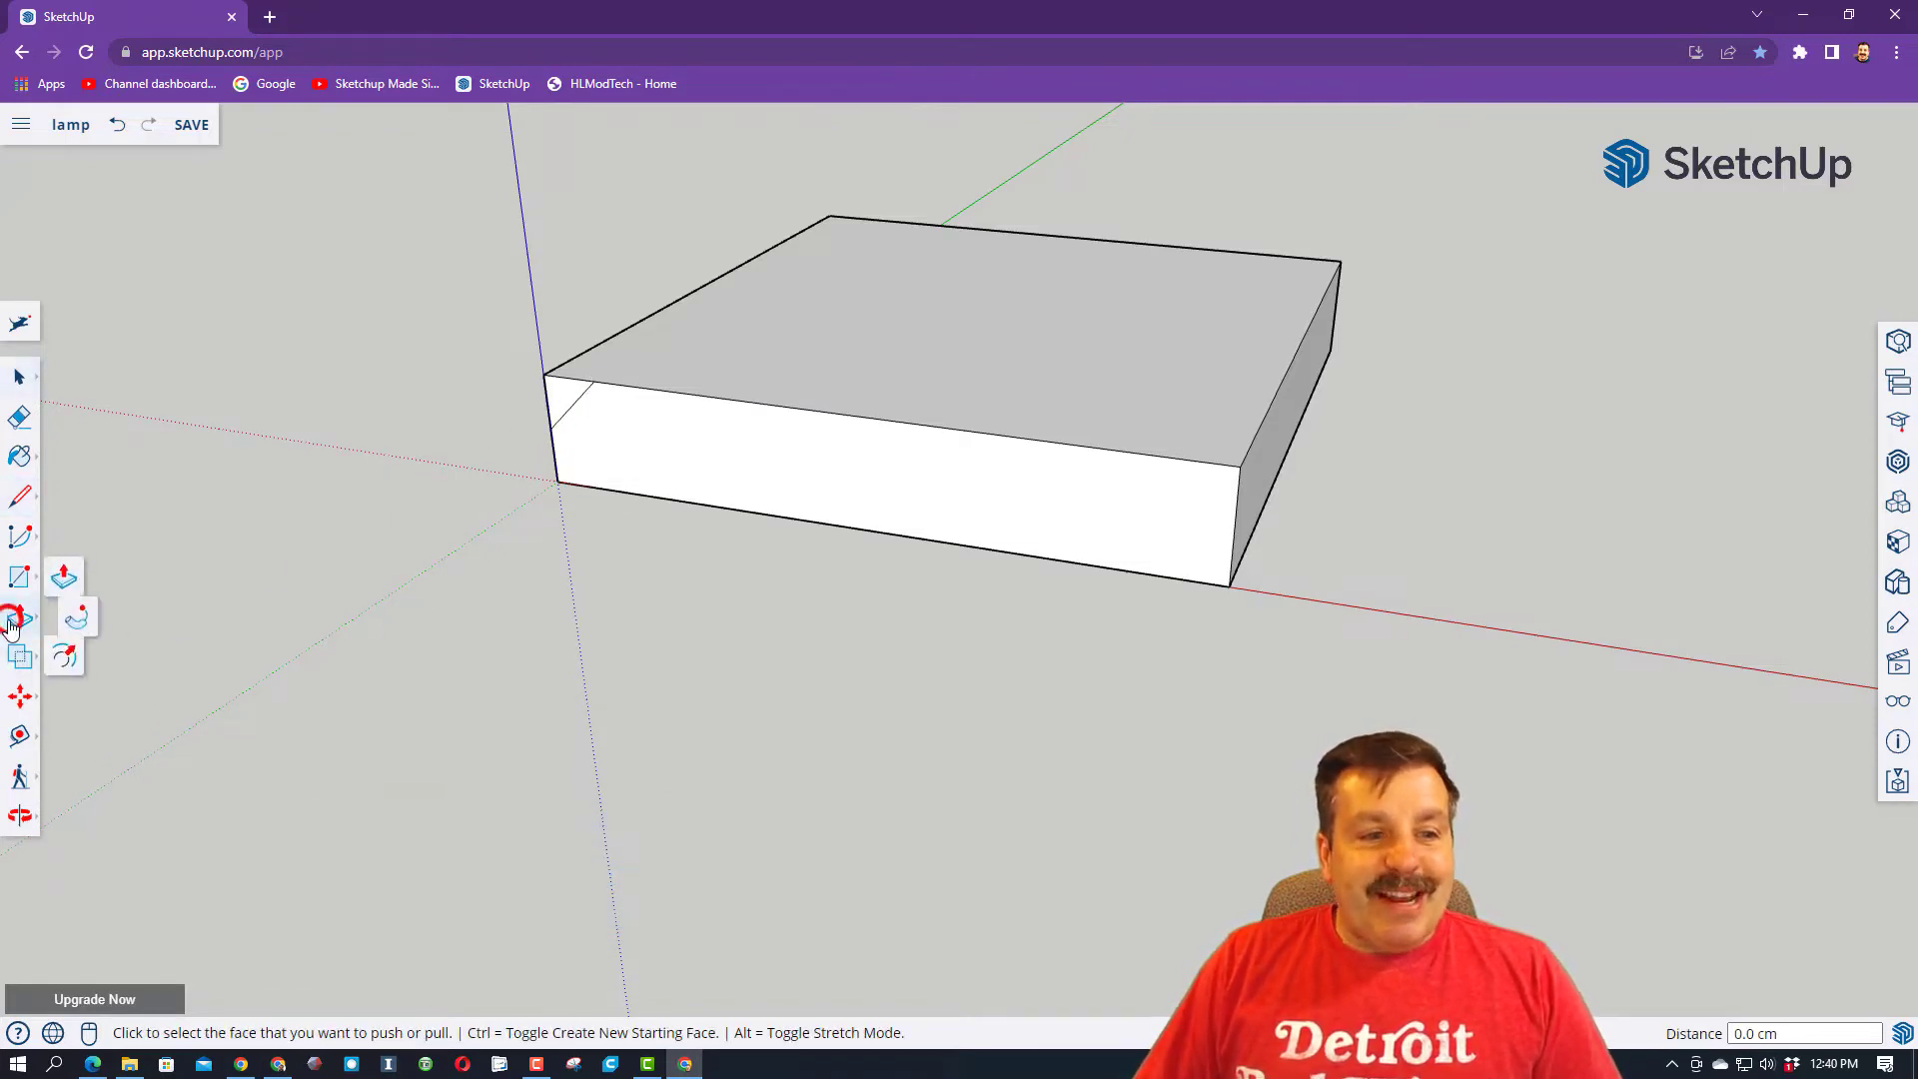
click(83, 619)
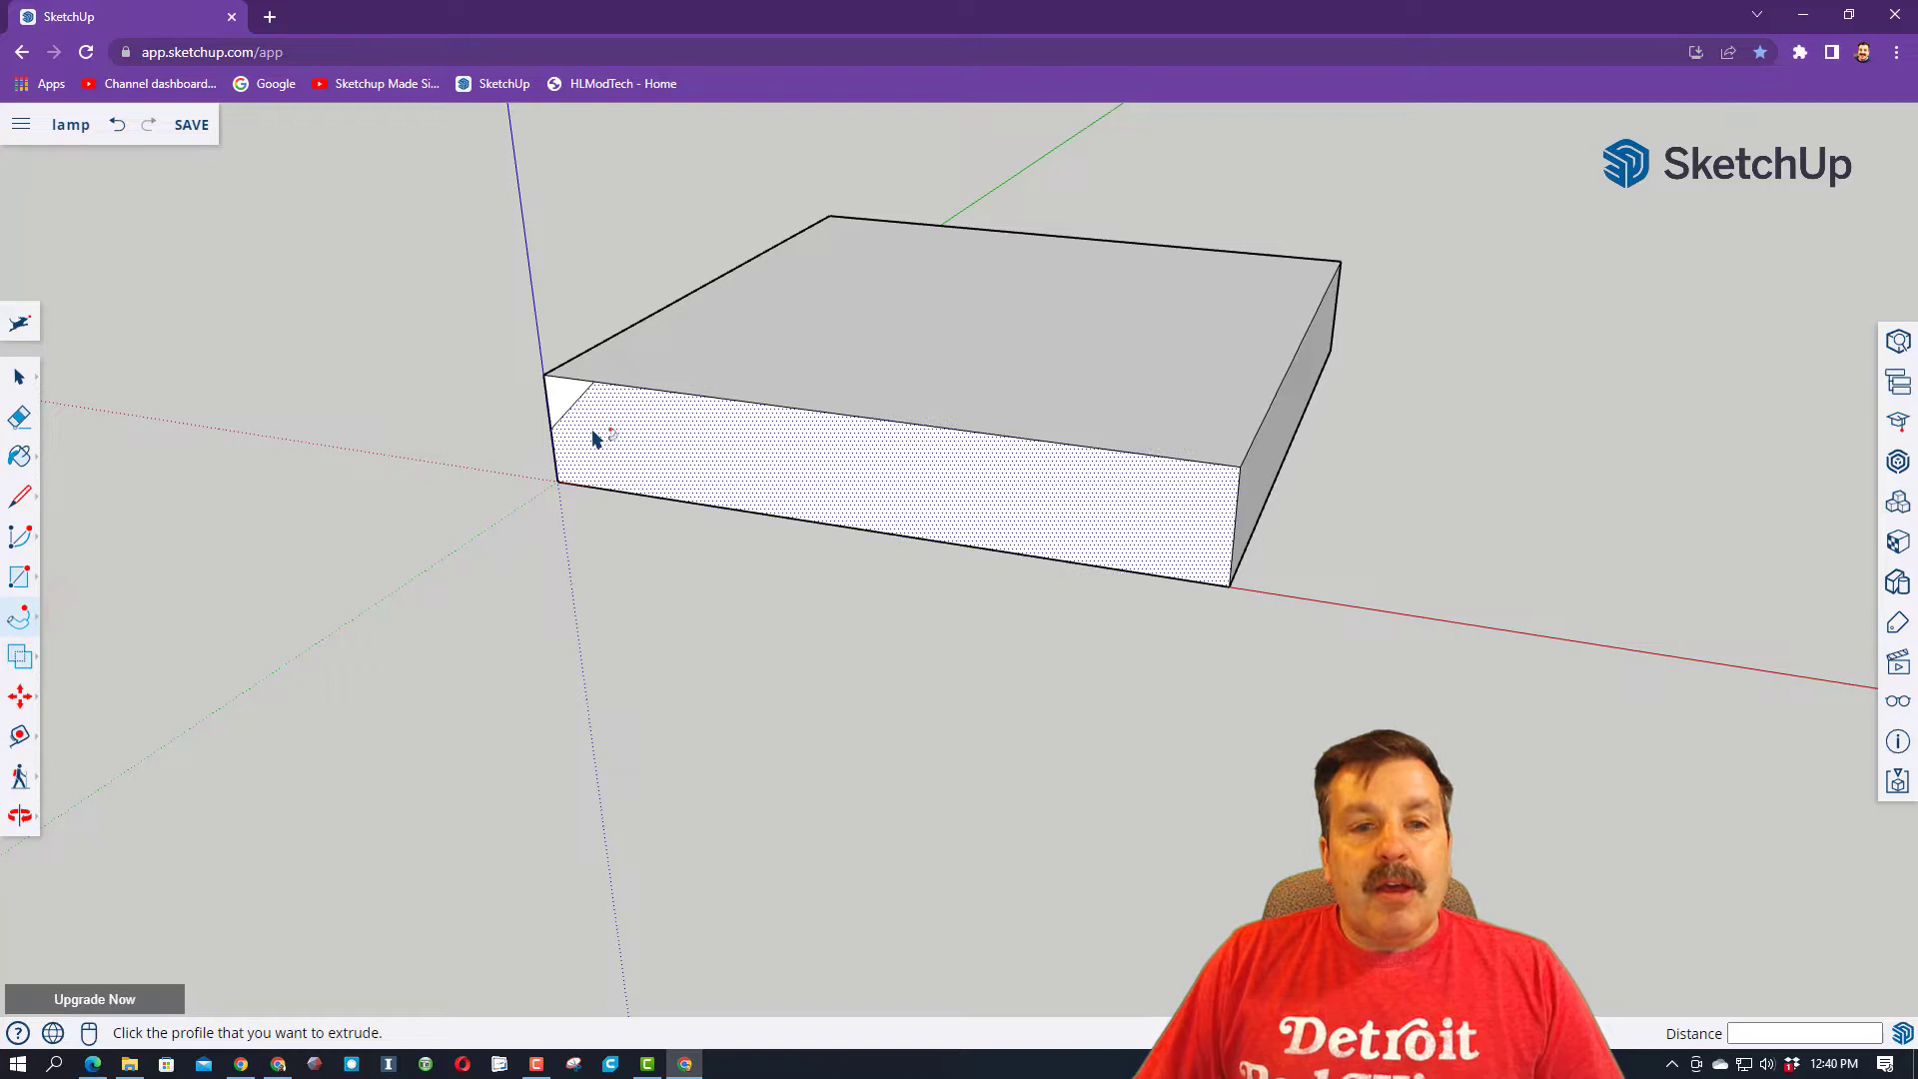
click(566, 401)
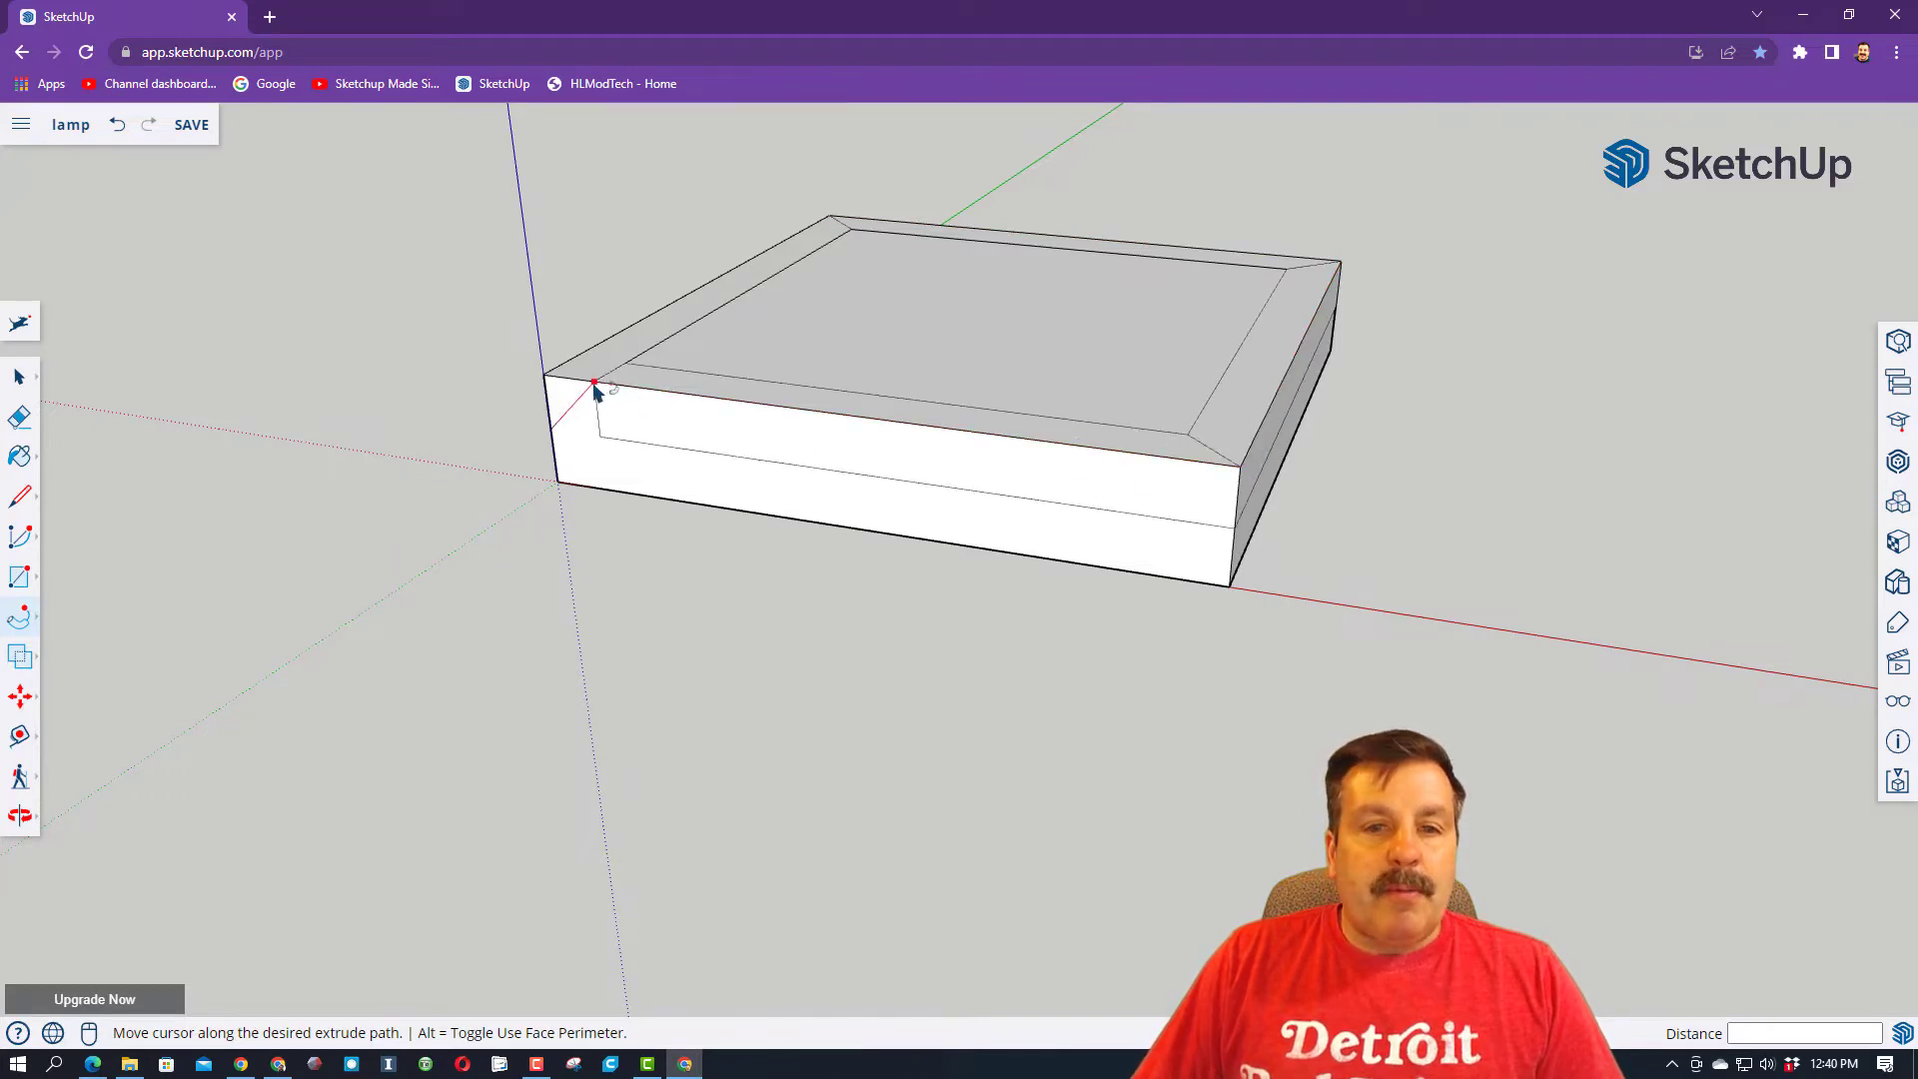
click(544, 379)
- Select the entire bevelled base, make it a group, and clear the selection
key(o)
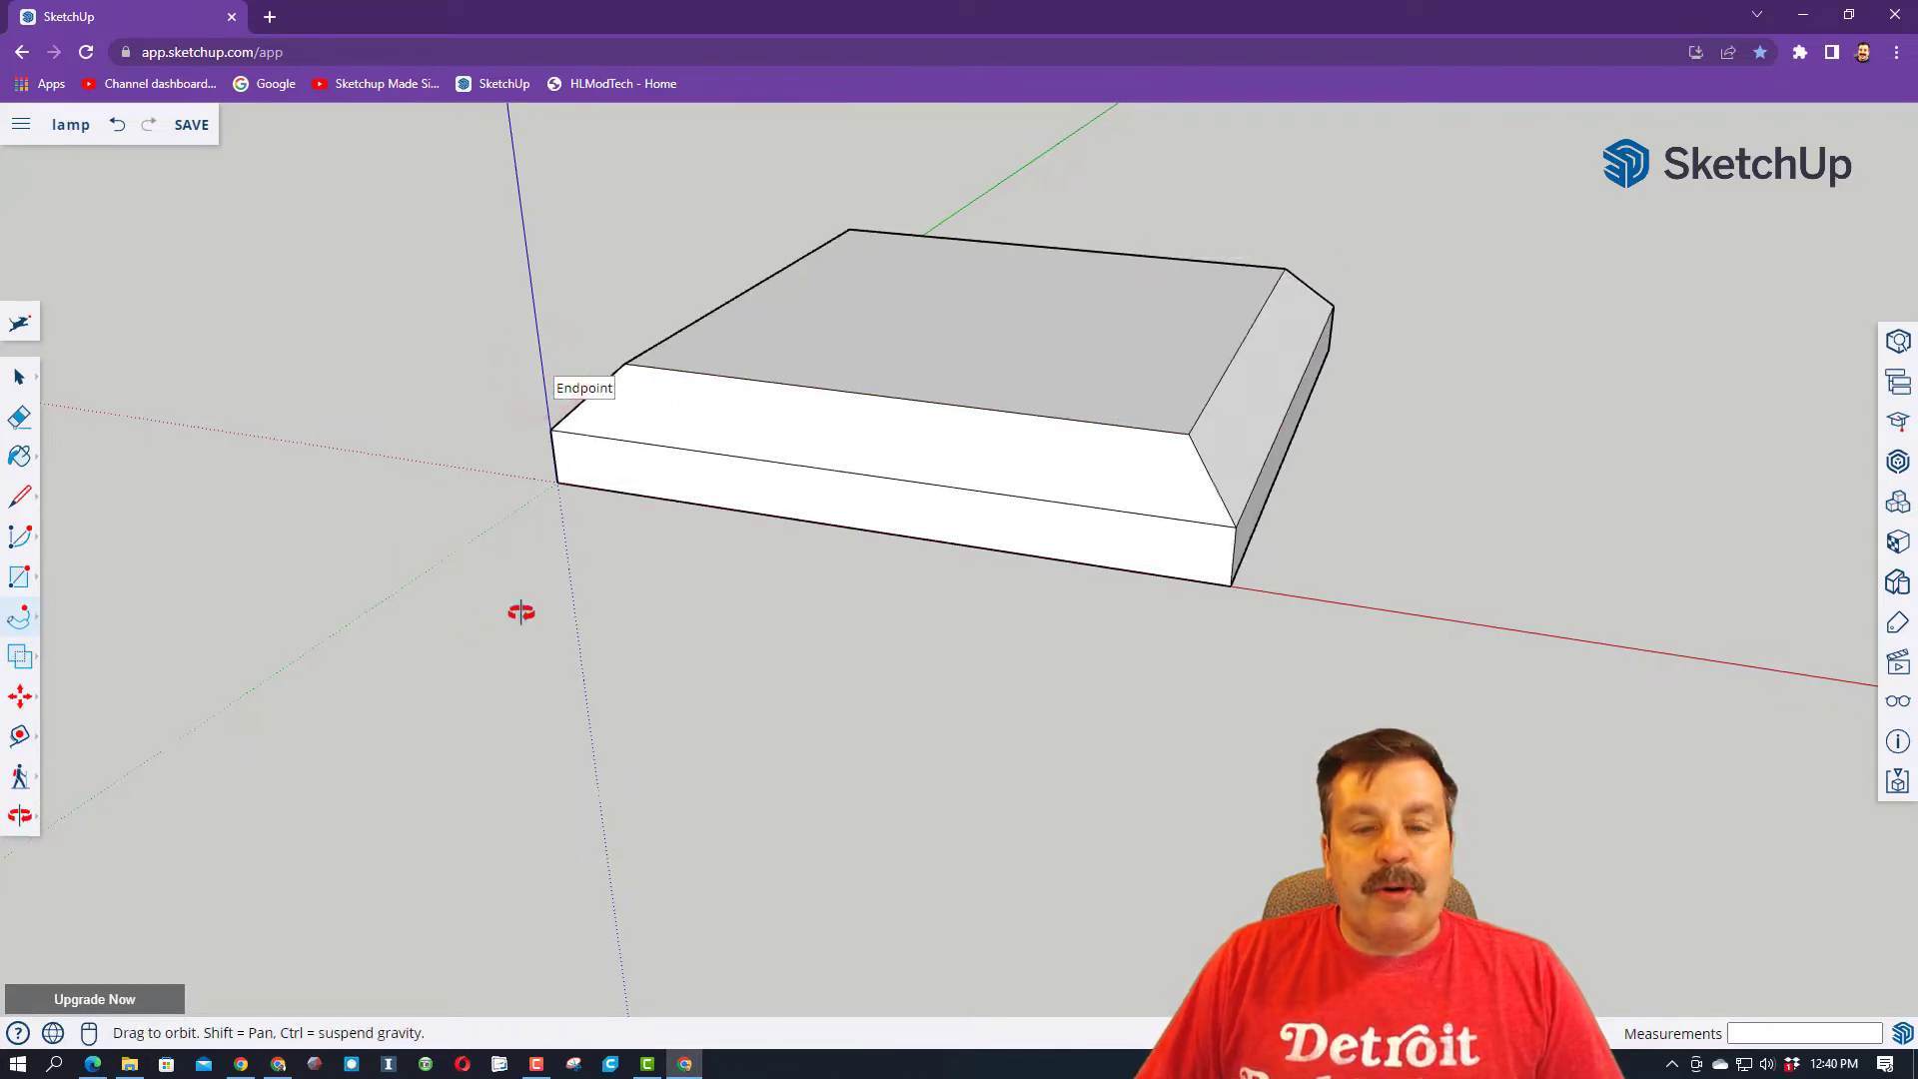
drag(520, 612, 838, 592)
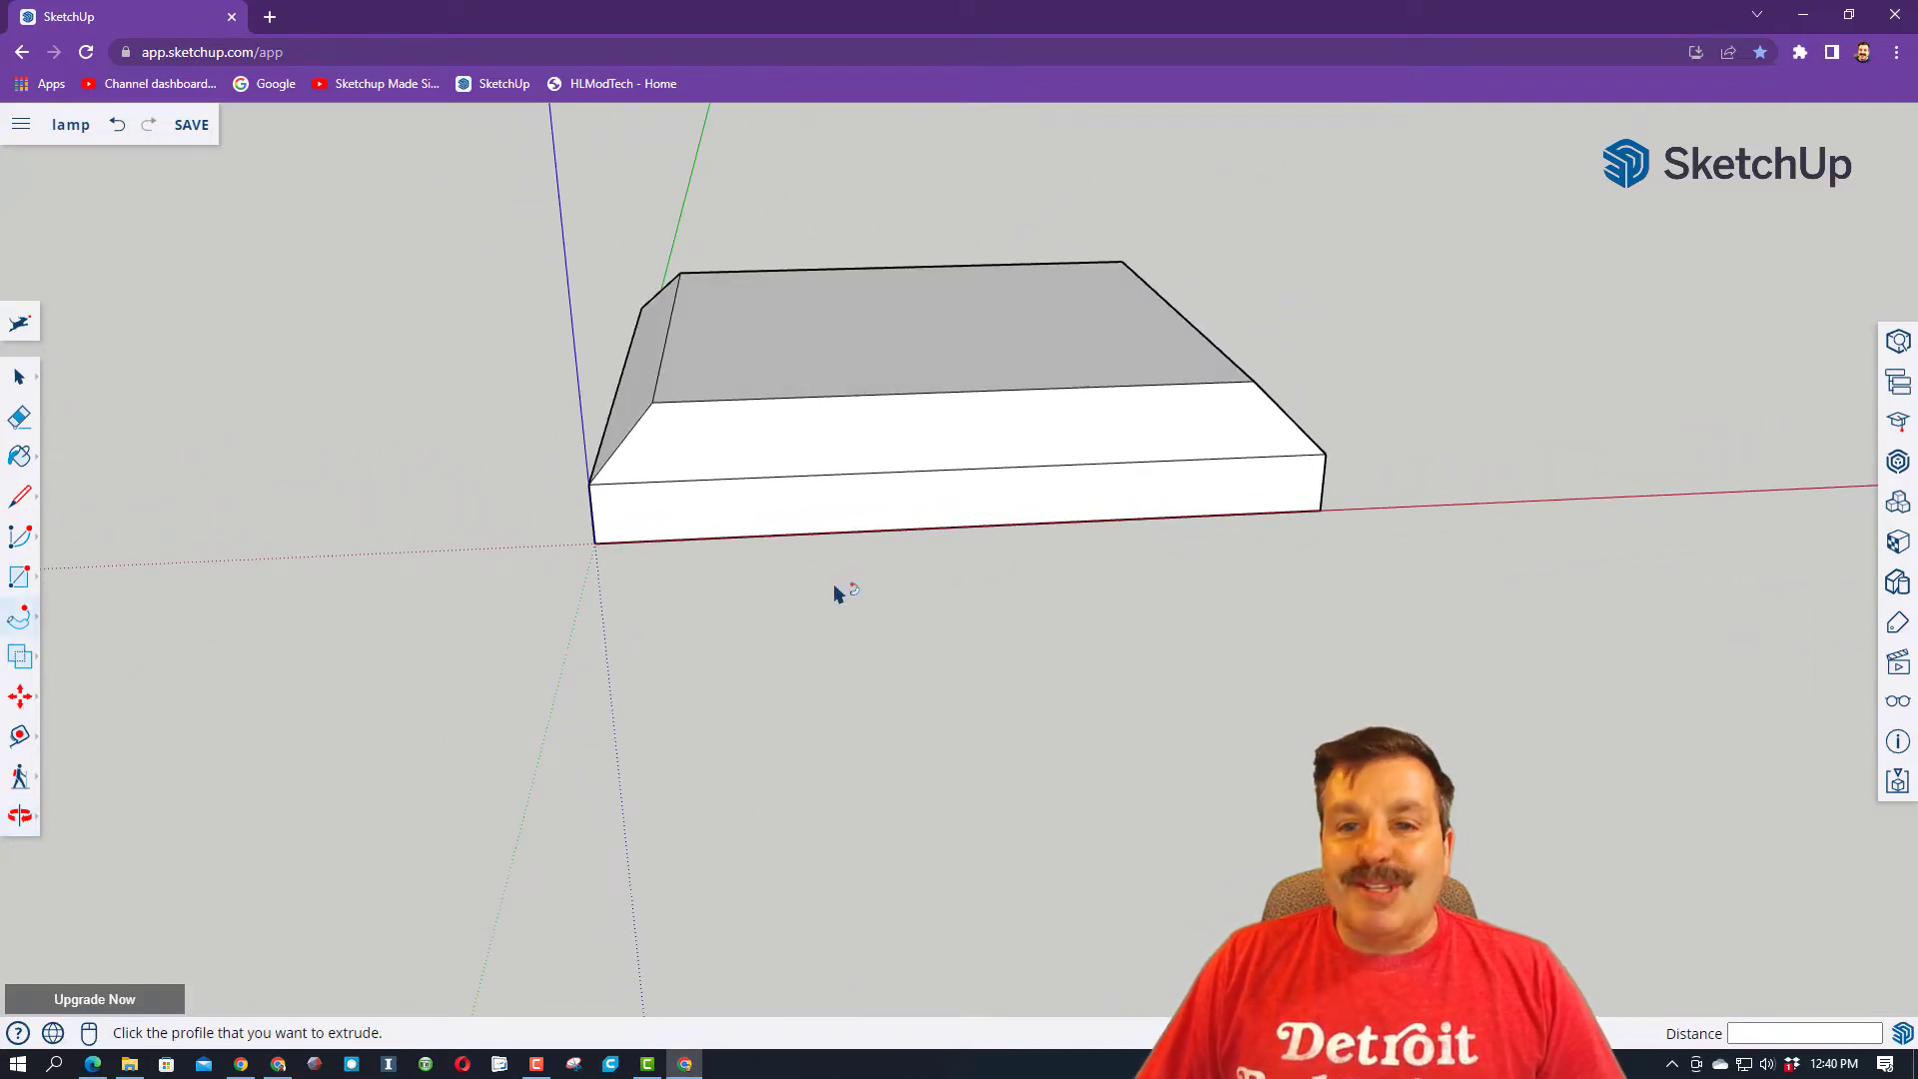
middle_drag(837, 593, 762, 543)
key(space)
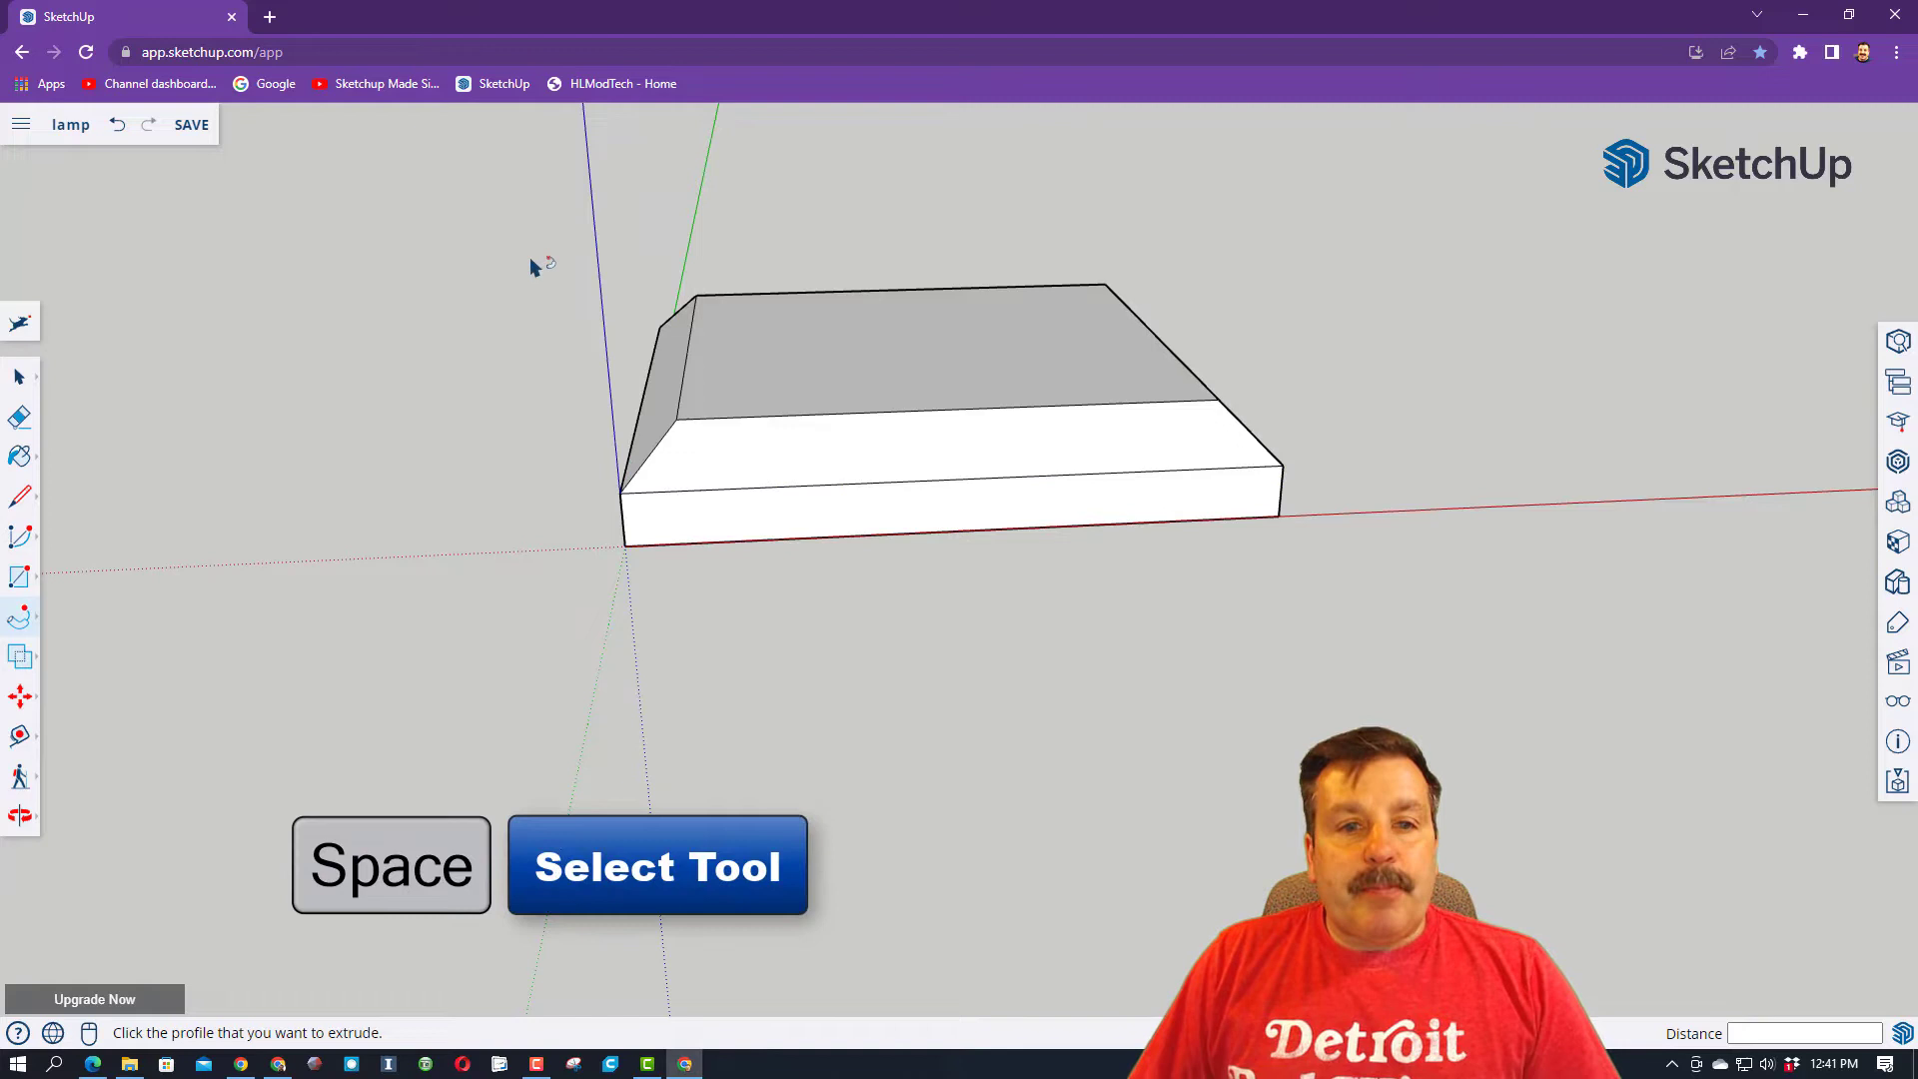
drag(549, 249, 1477, 716)
right_click(959, 465)
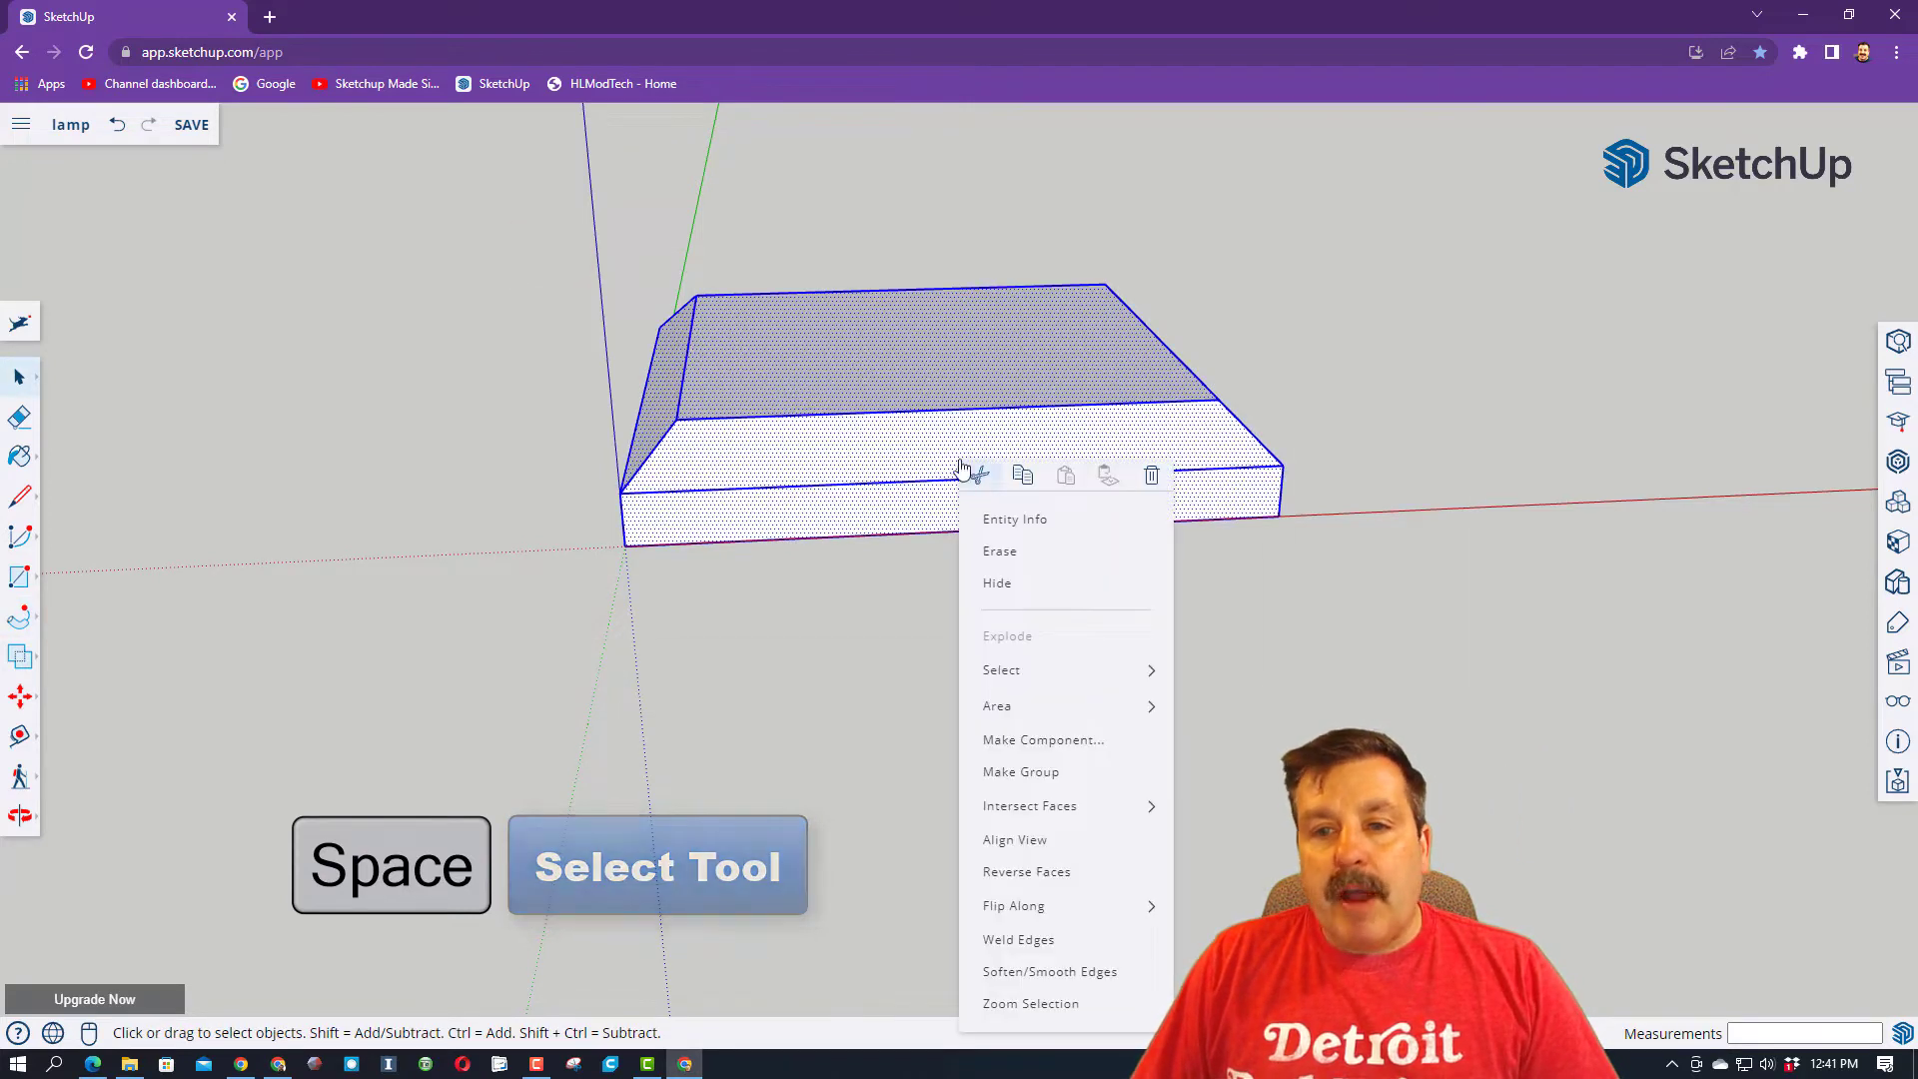
click(1022, 773)
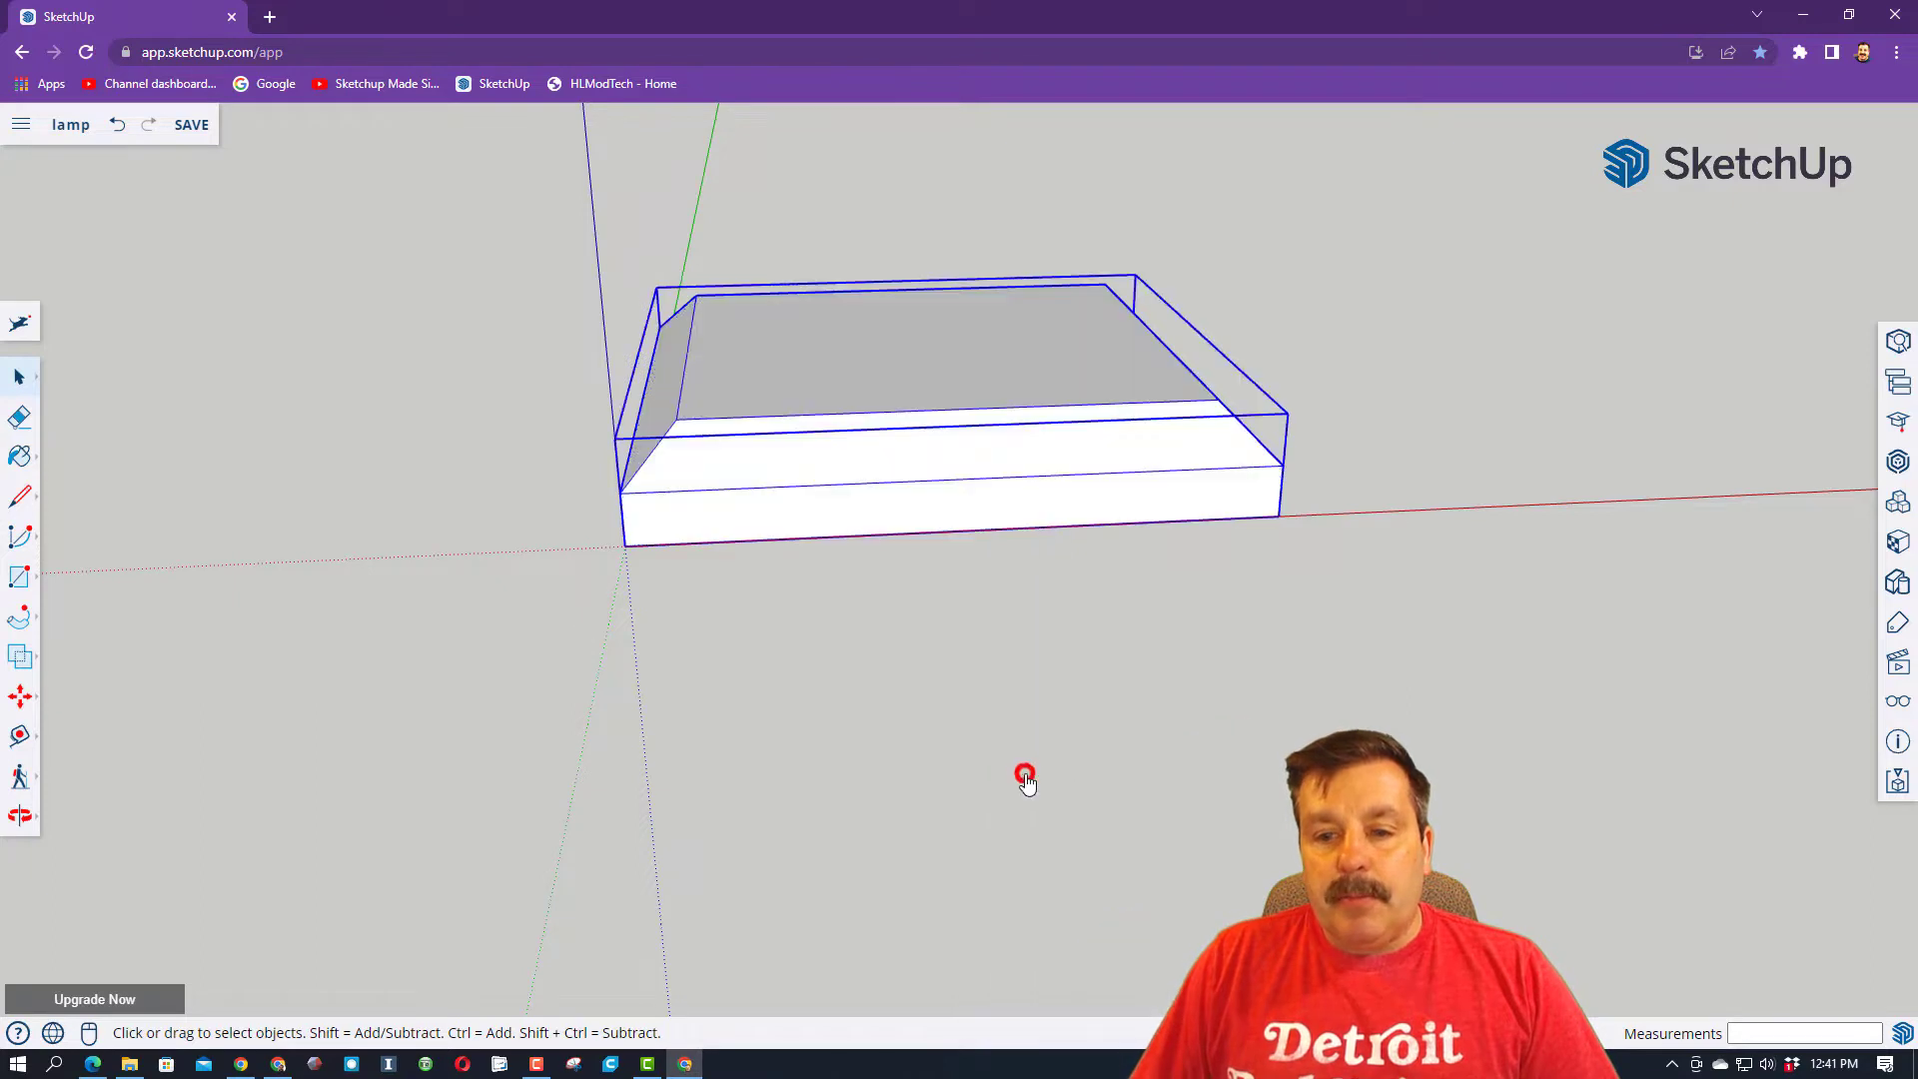
right_click(864, 577)
click(900, 580)
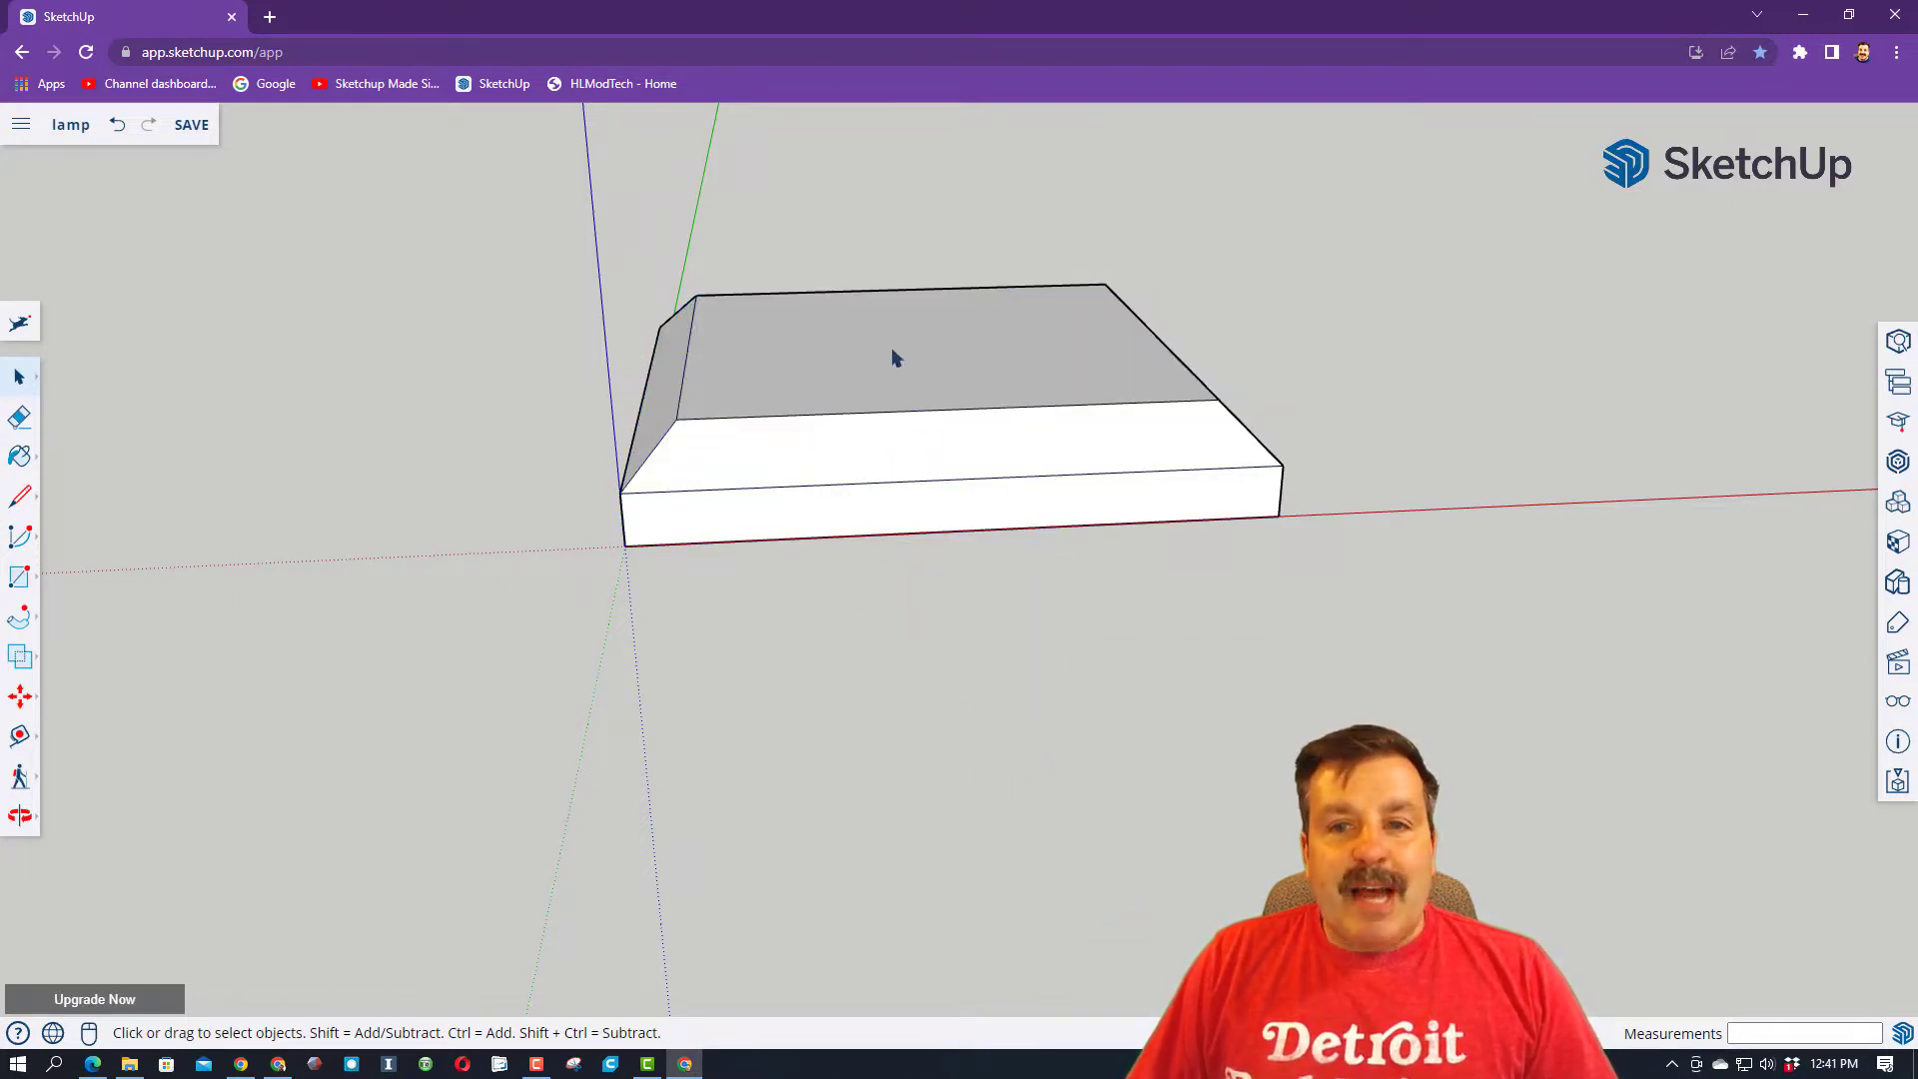
- Draw a circle with a 3 cm radius at the centre of the base's top face
key(c)
key(ctrl+z)
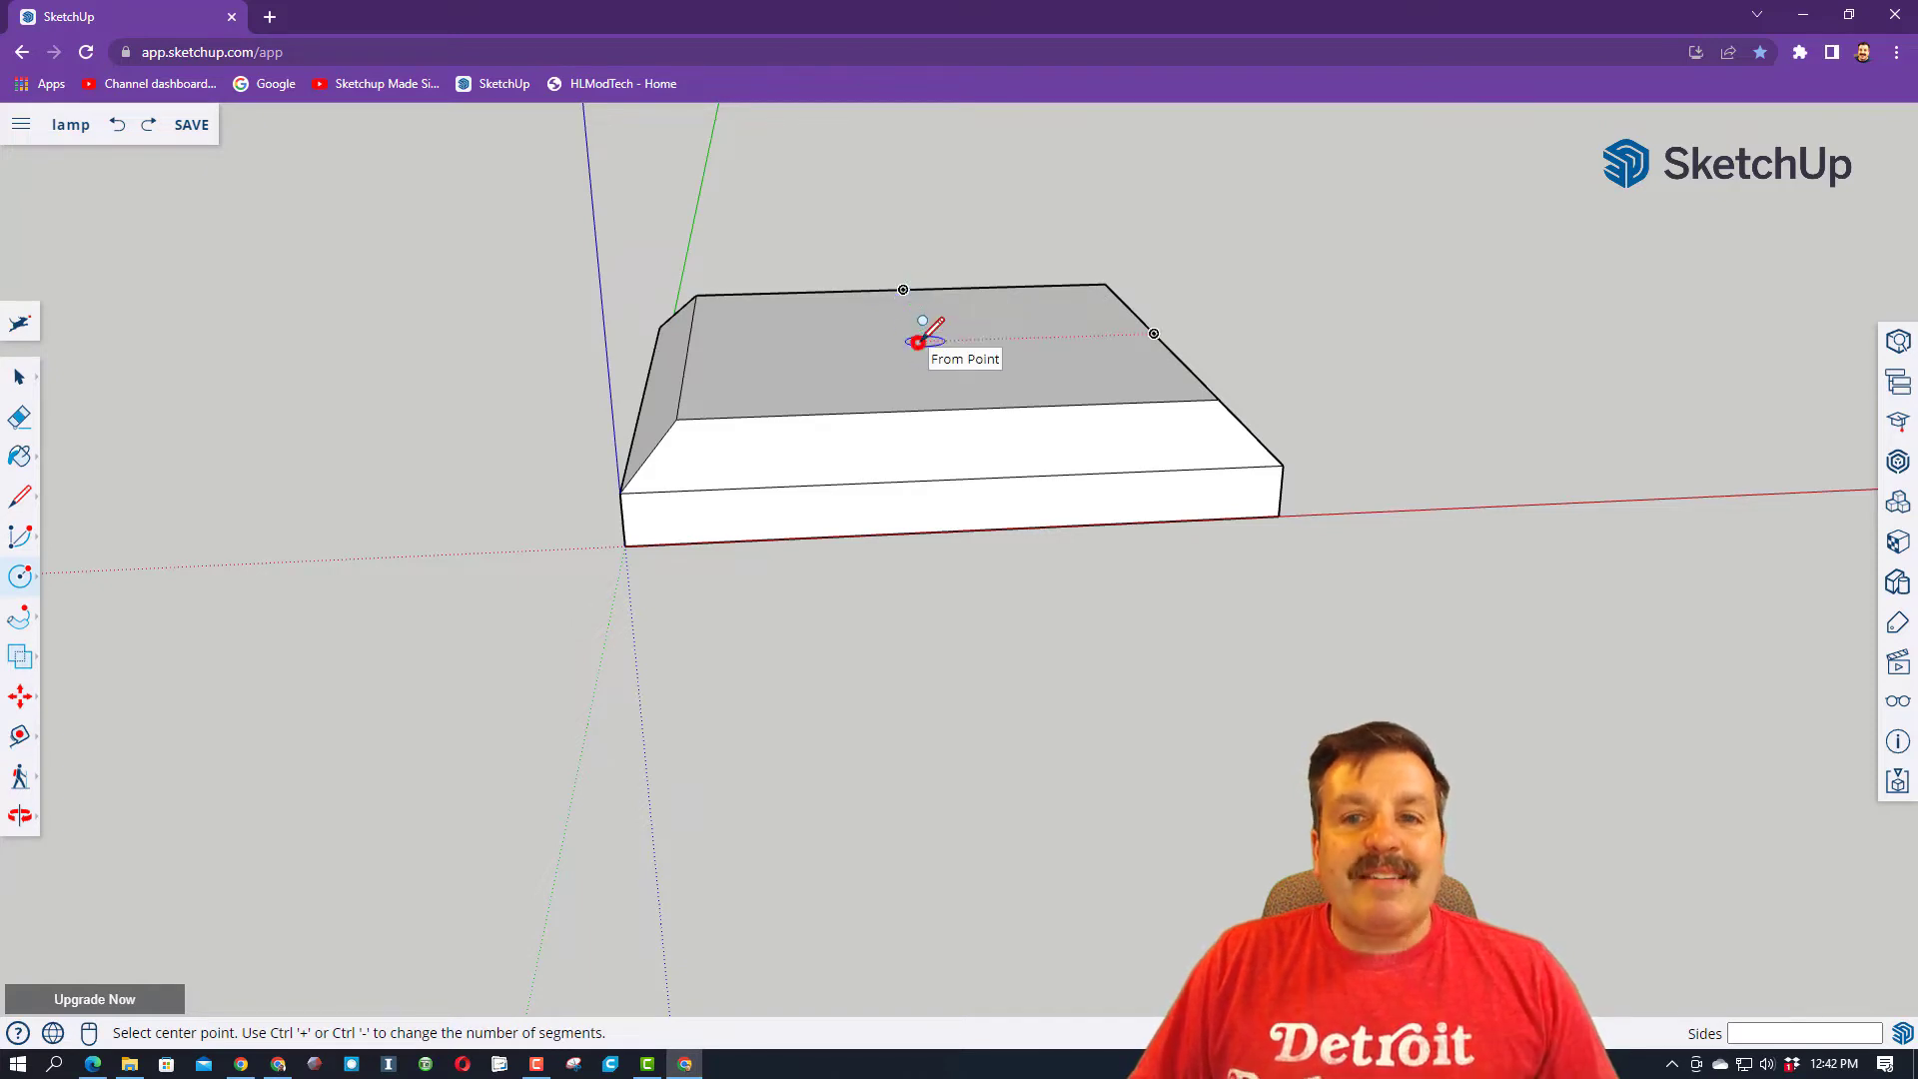
click(918, 342)
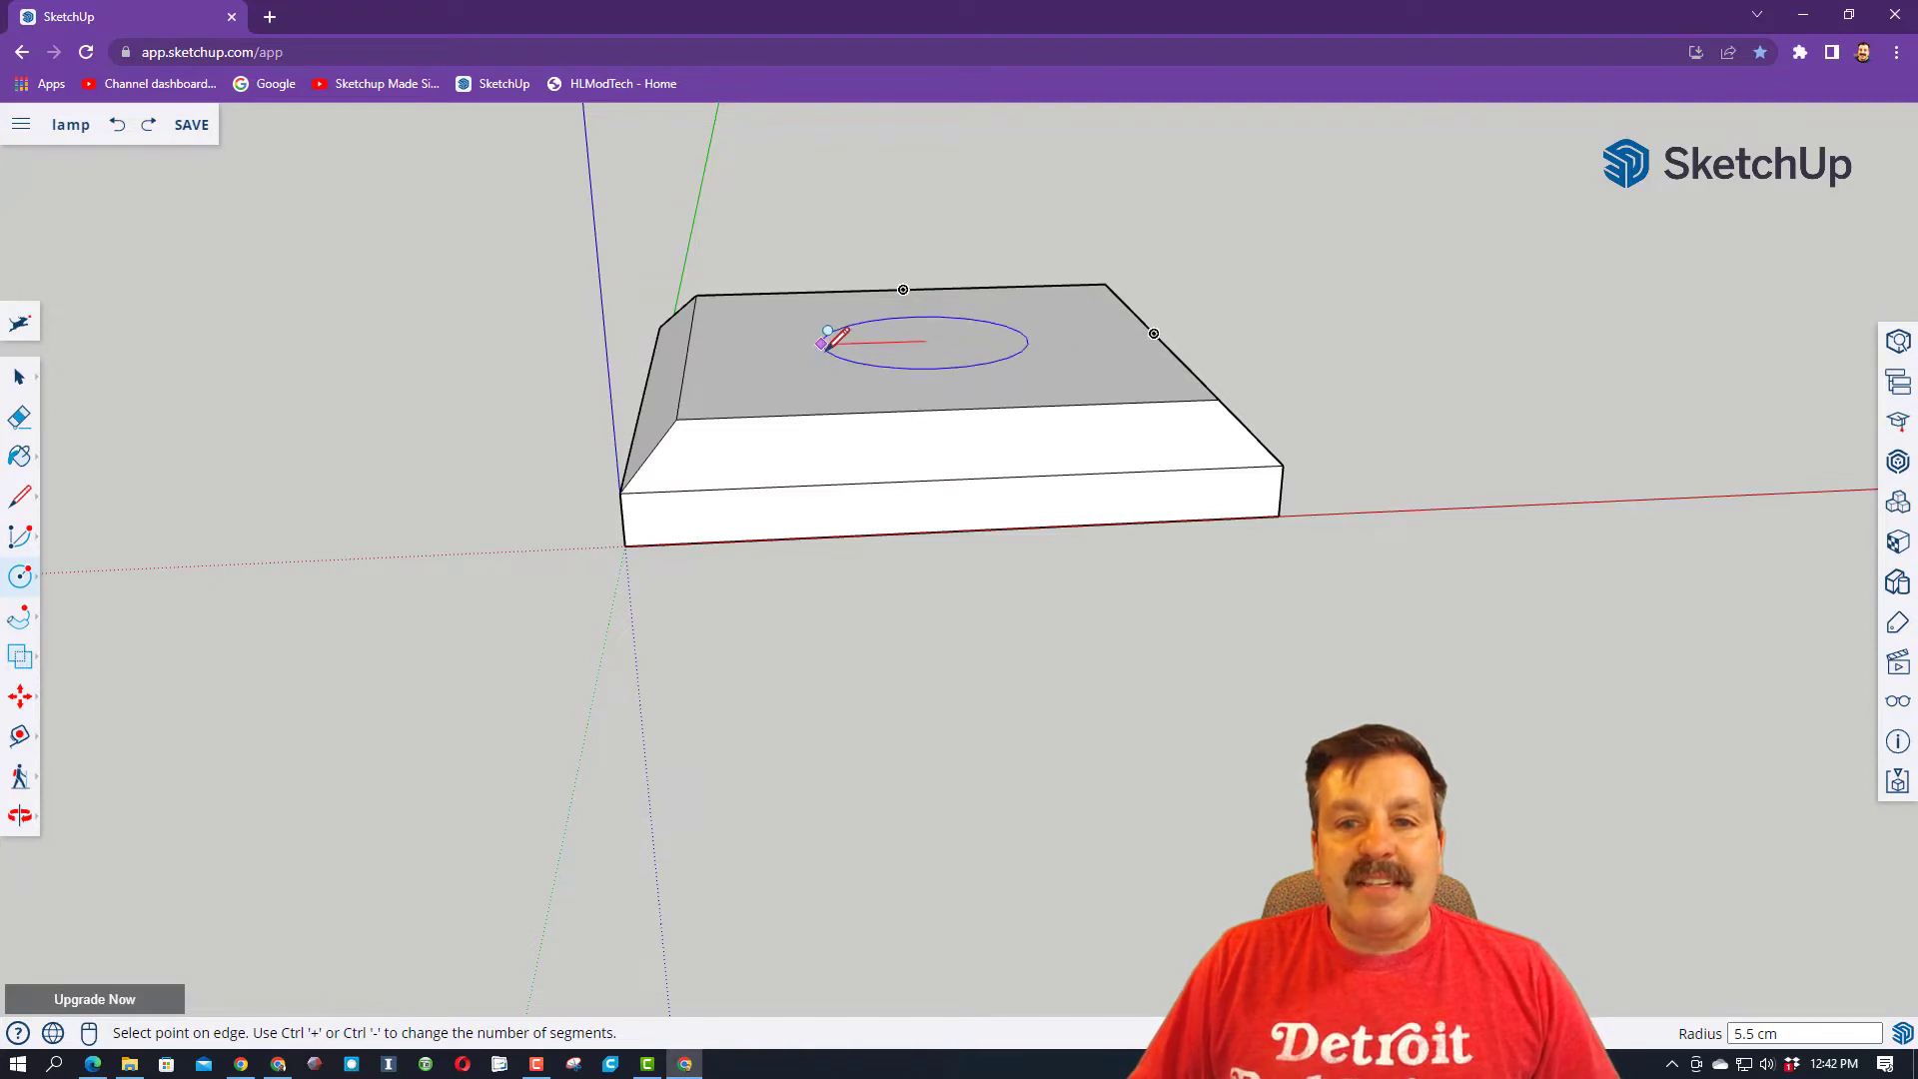
text(3)
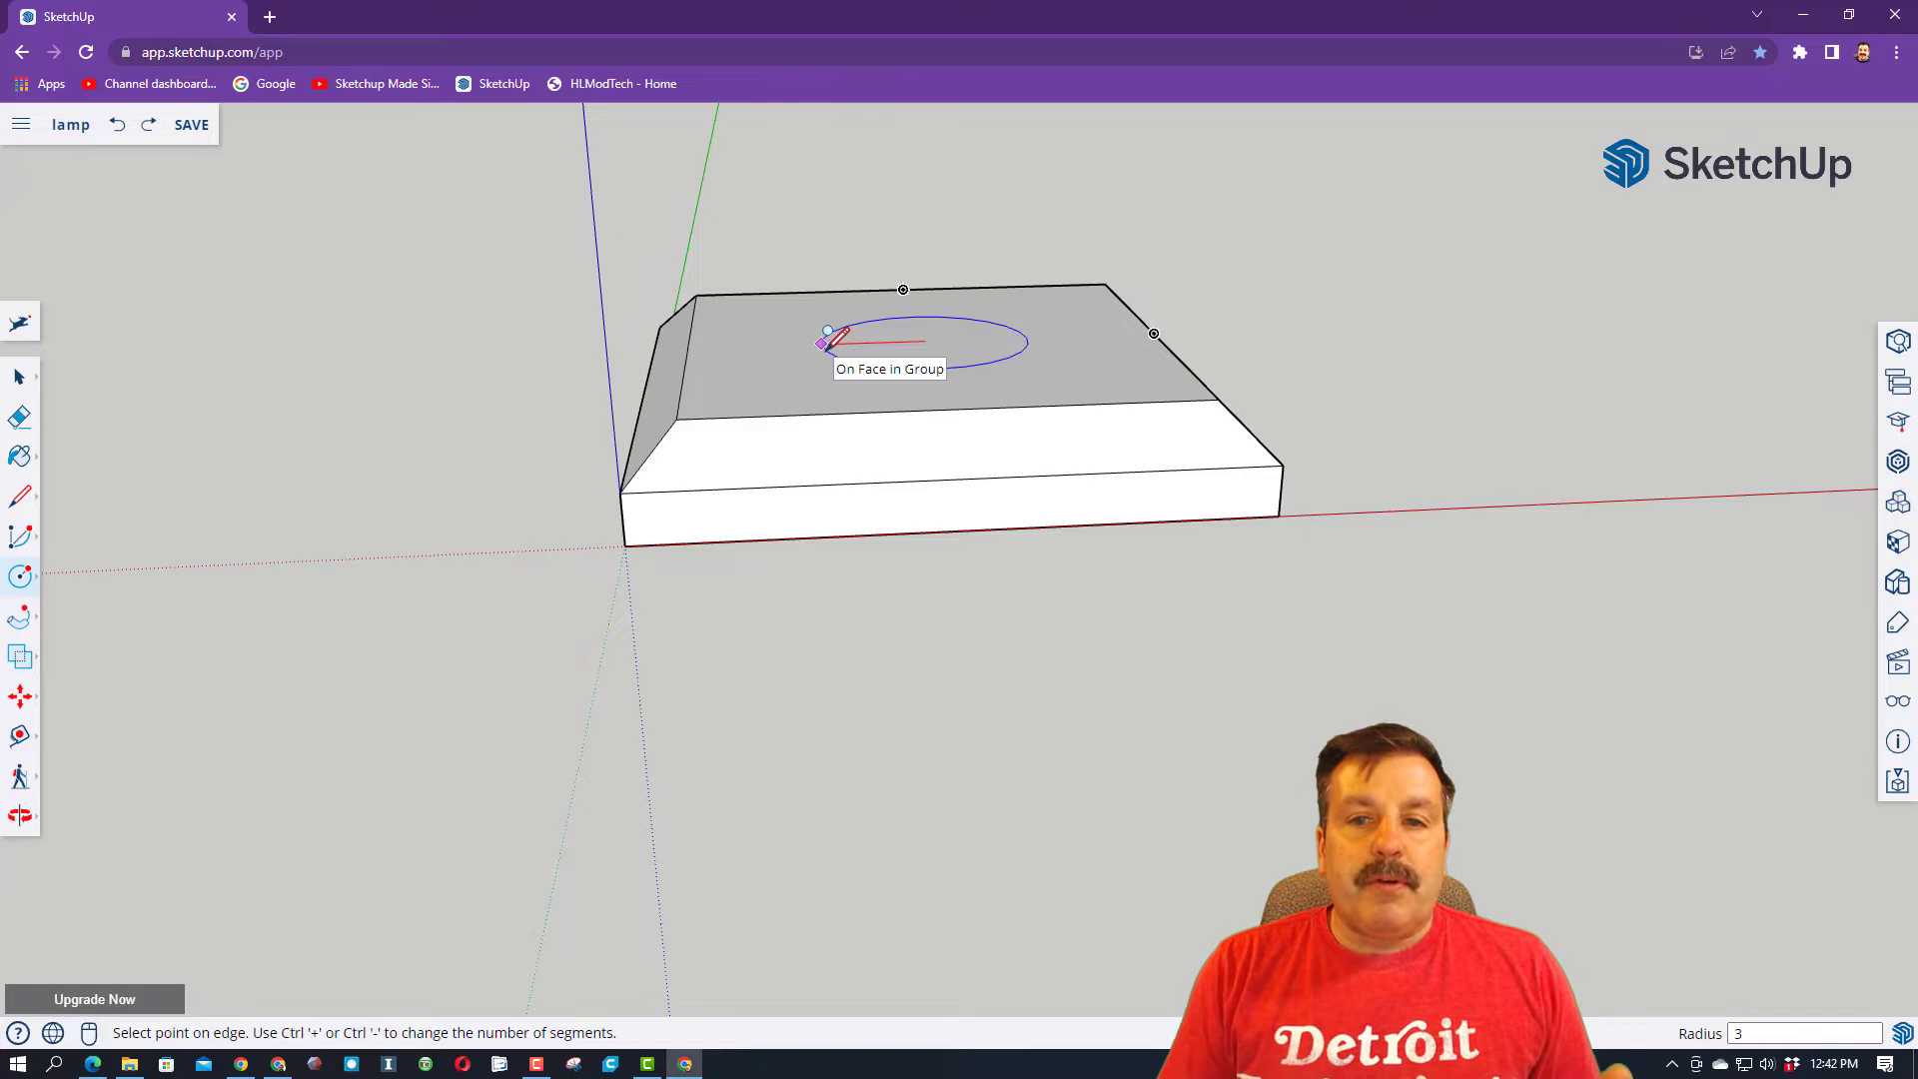
key(Return)
key(space)
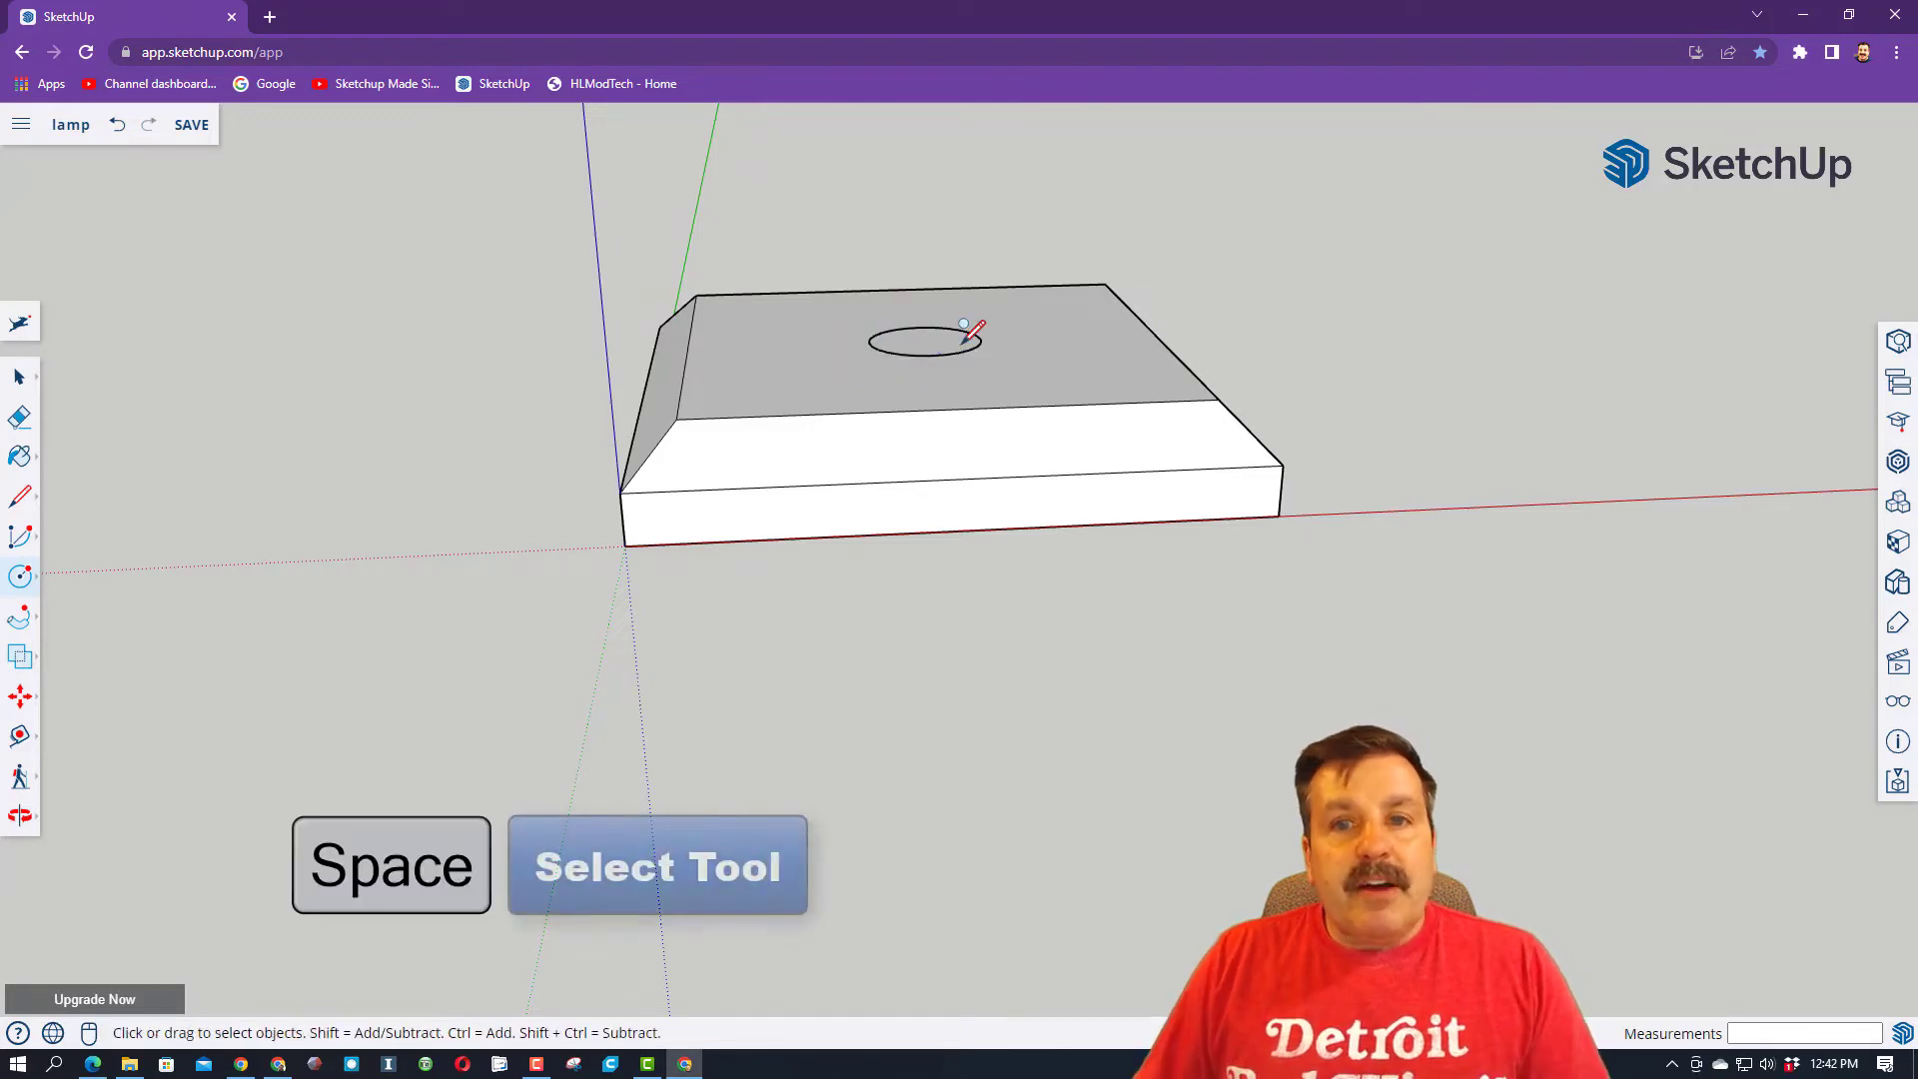
- Extrude the circle on the base's top face upward by 35 cm to form the lamp post
key(p)
click(936, 365)
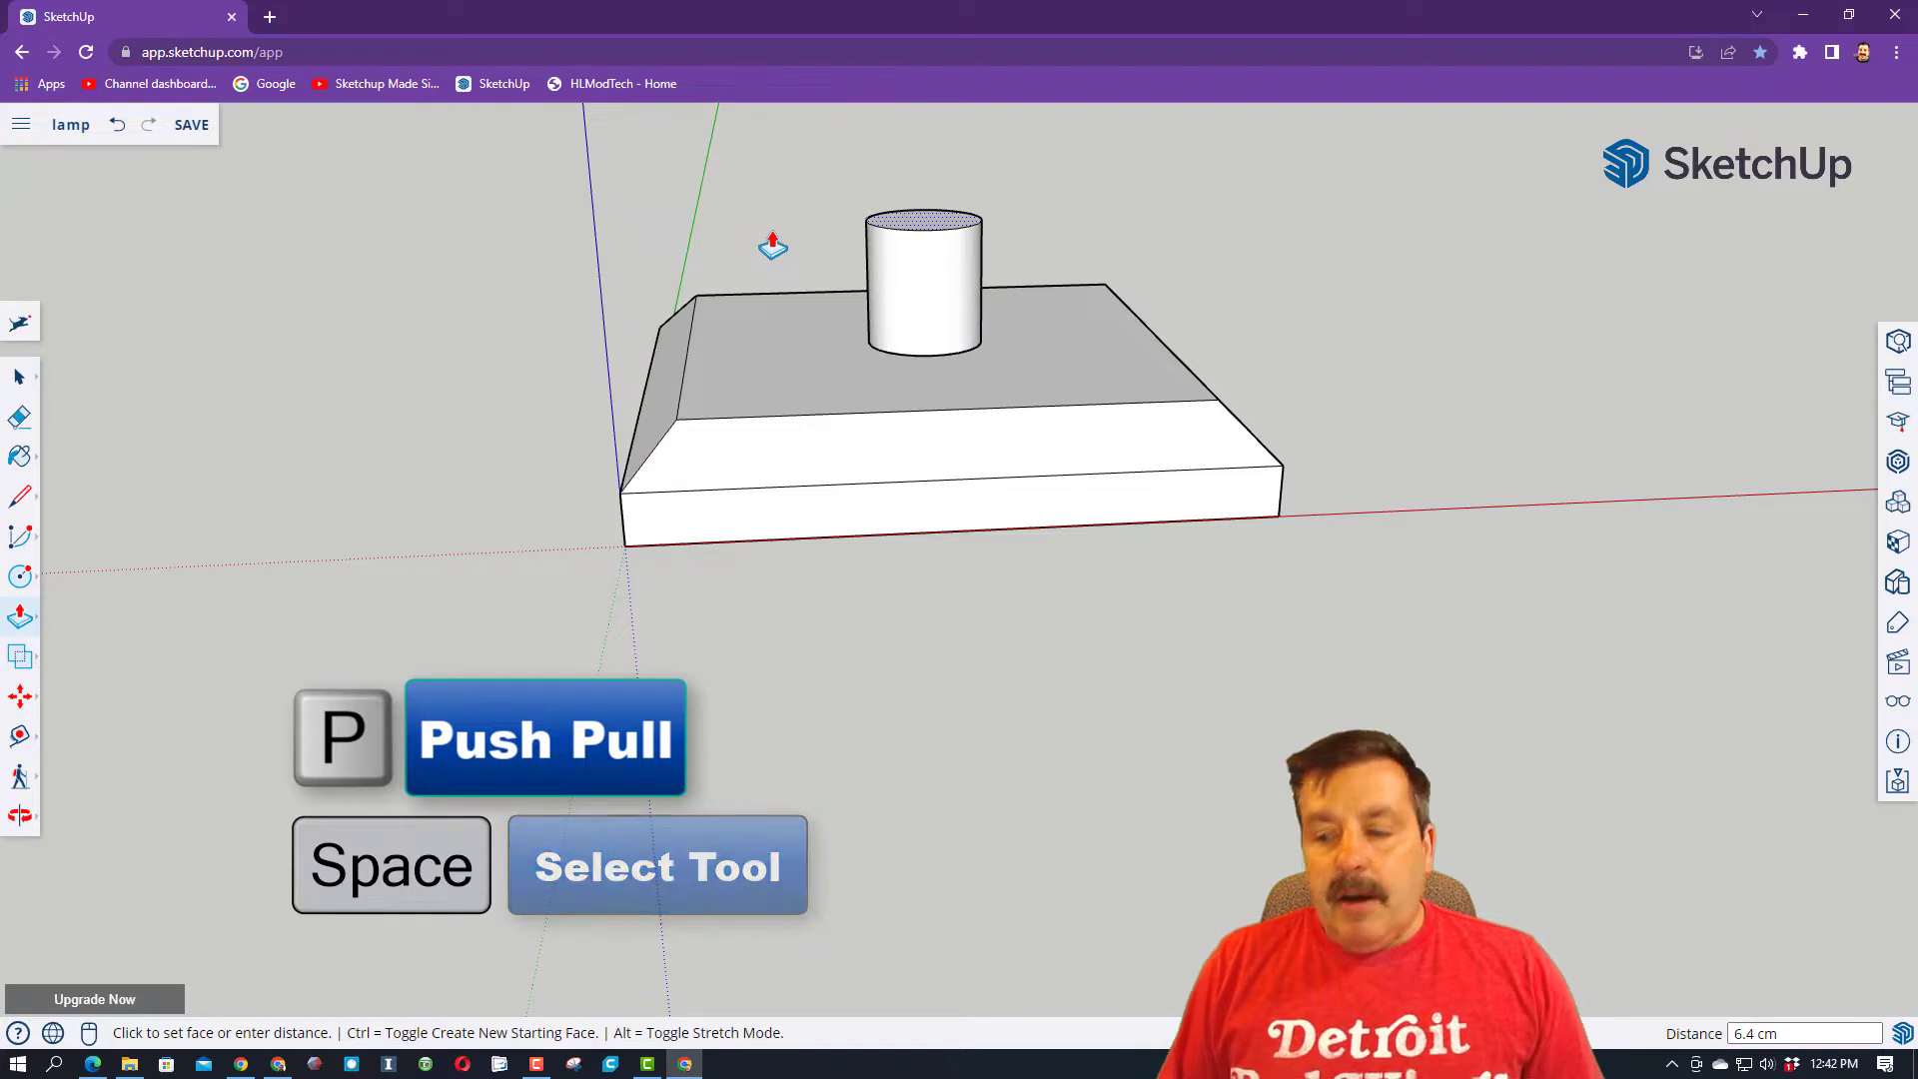
text(35)
key(Return)
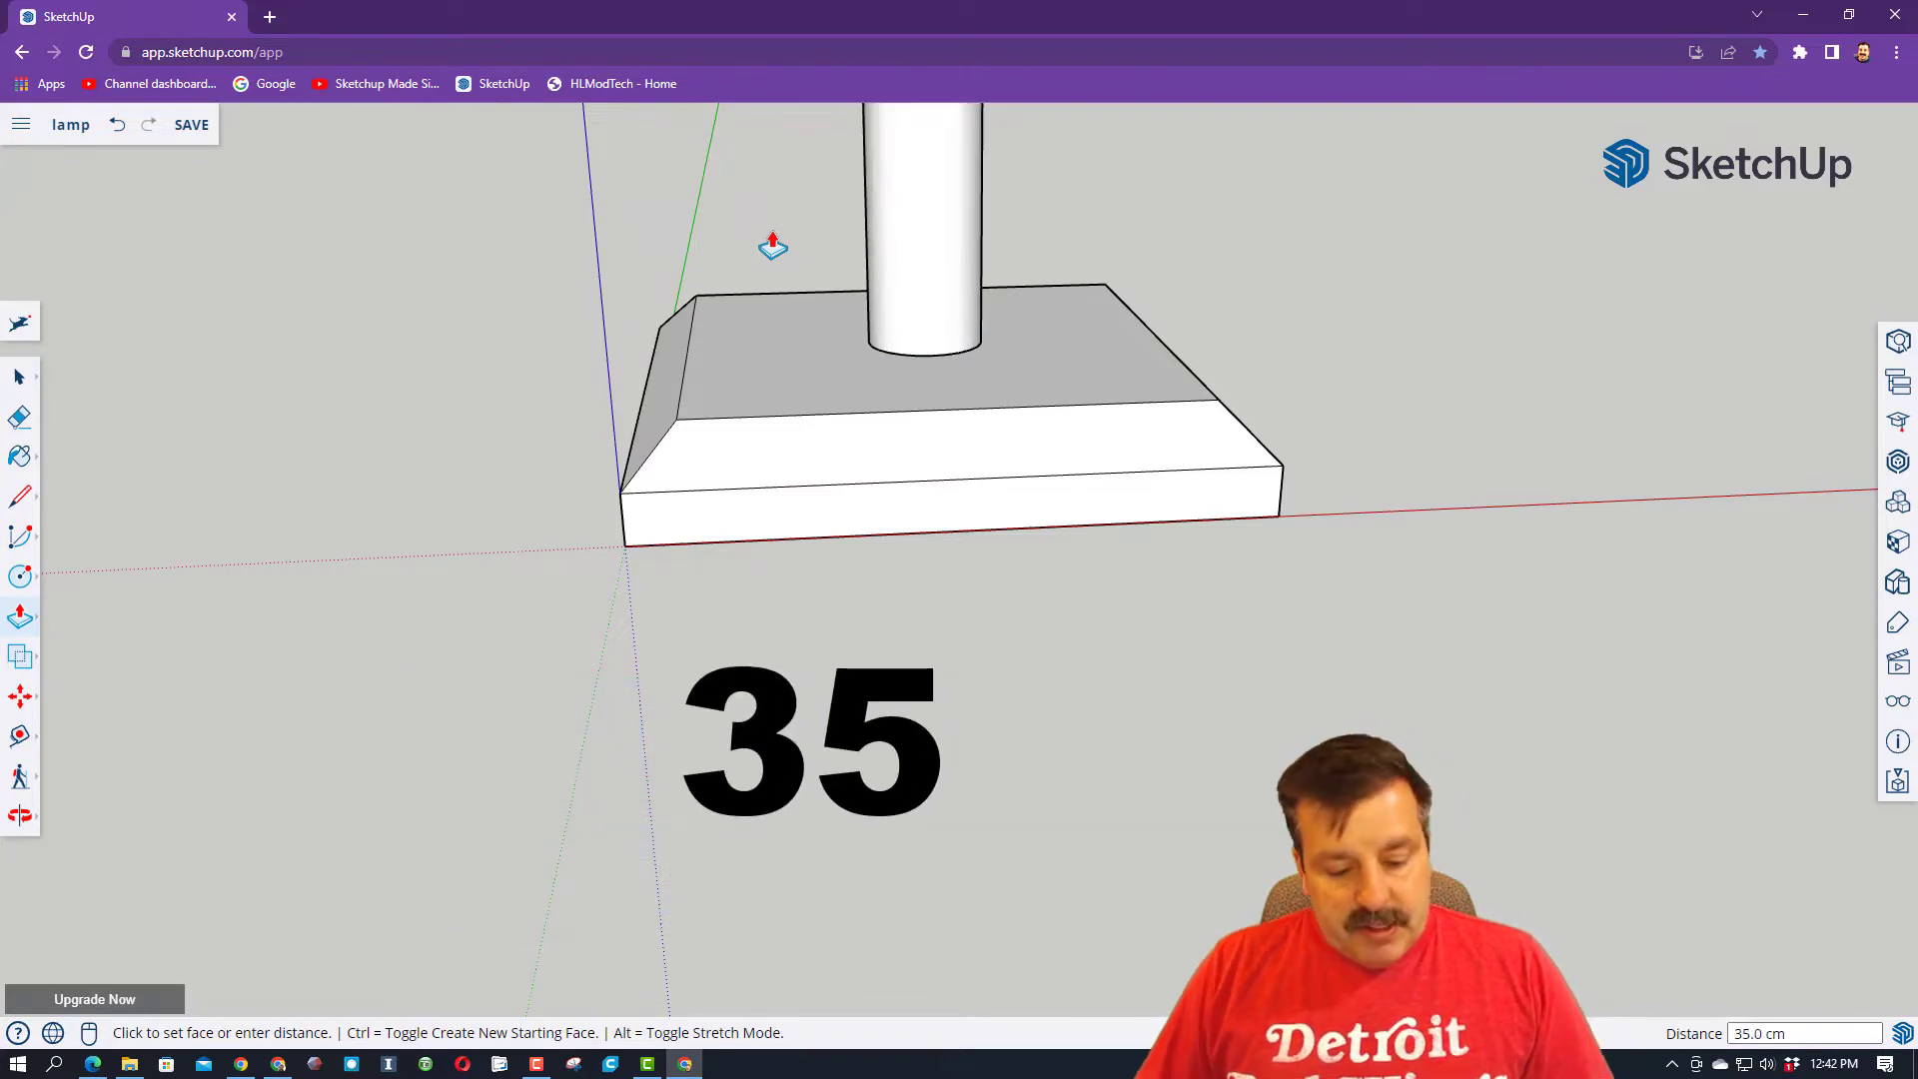
key(shift+z)
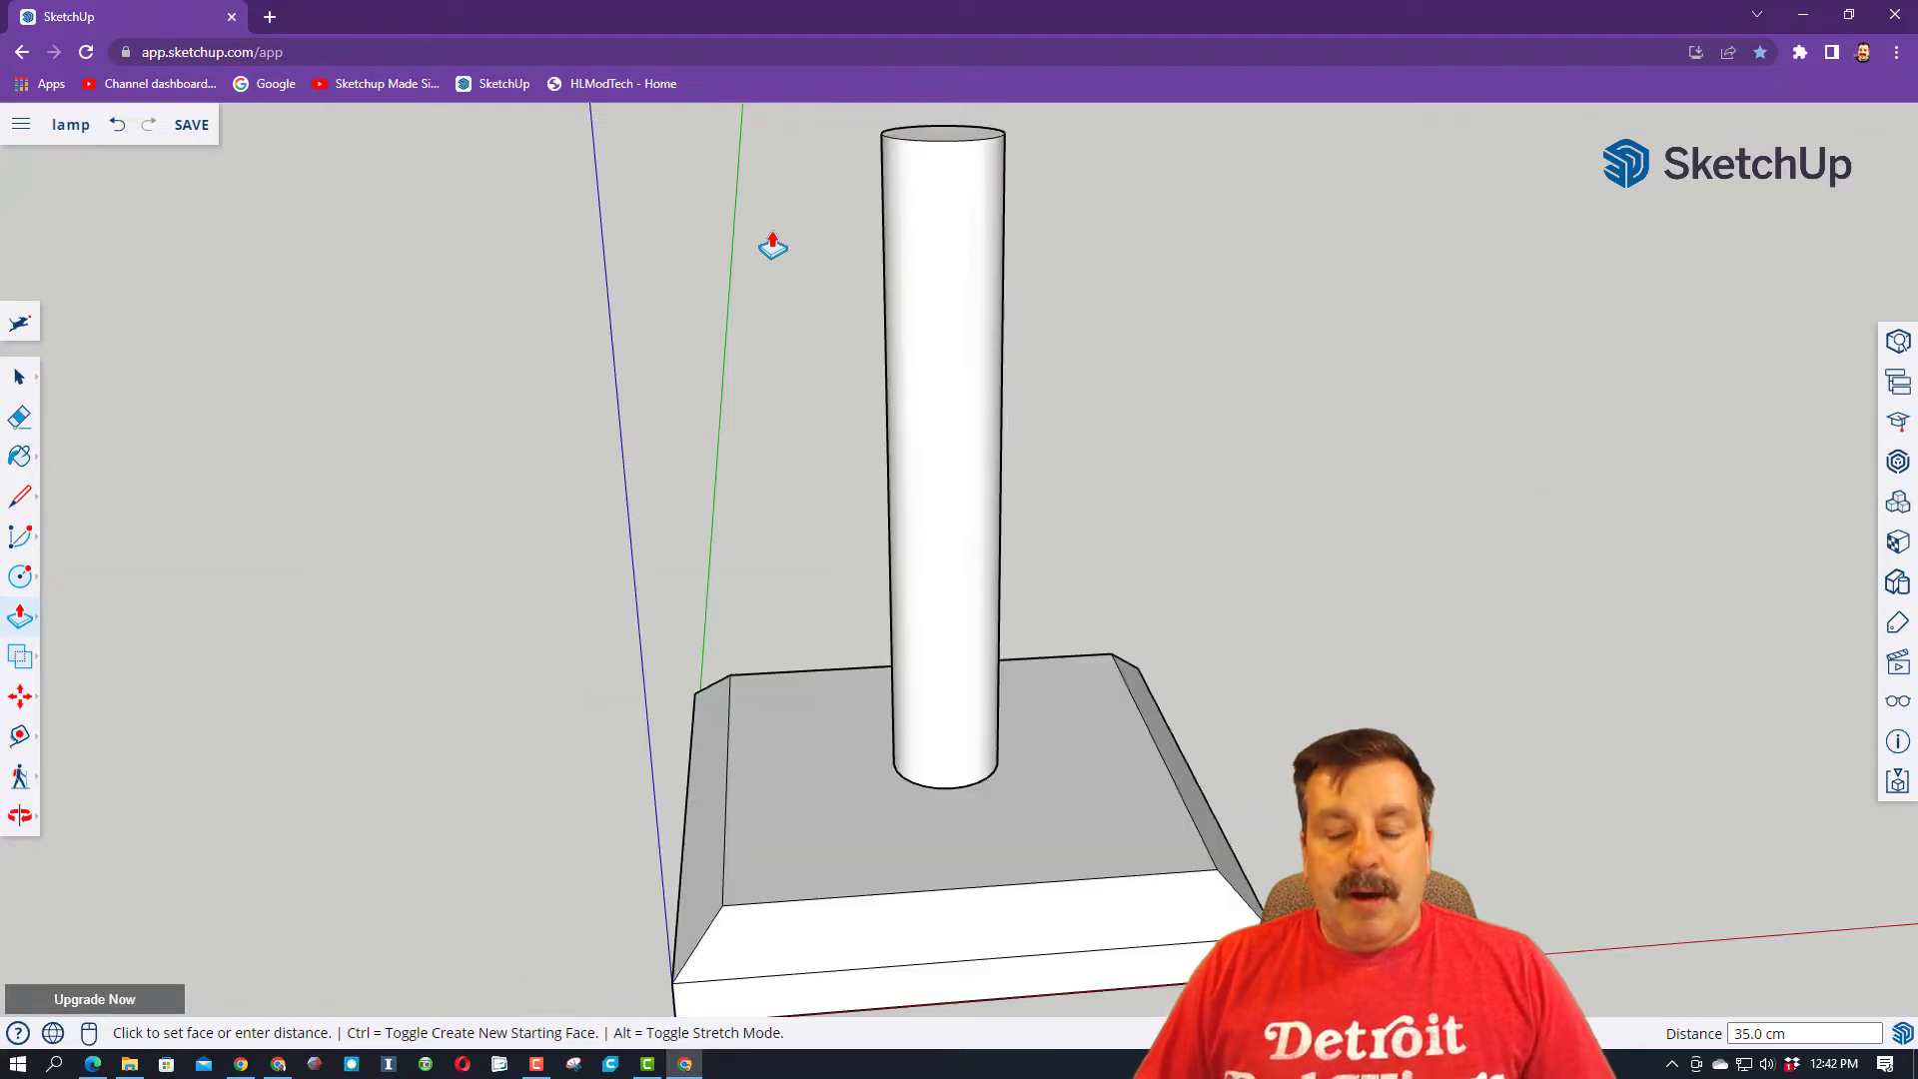
scroll(772, 247, down, 1)
middle_drag(327, 455, 490, 382)
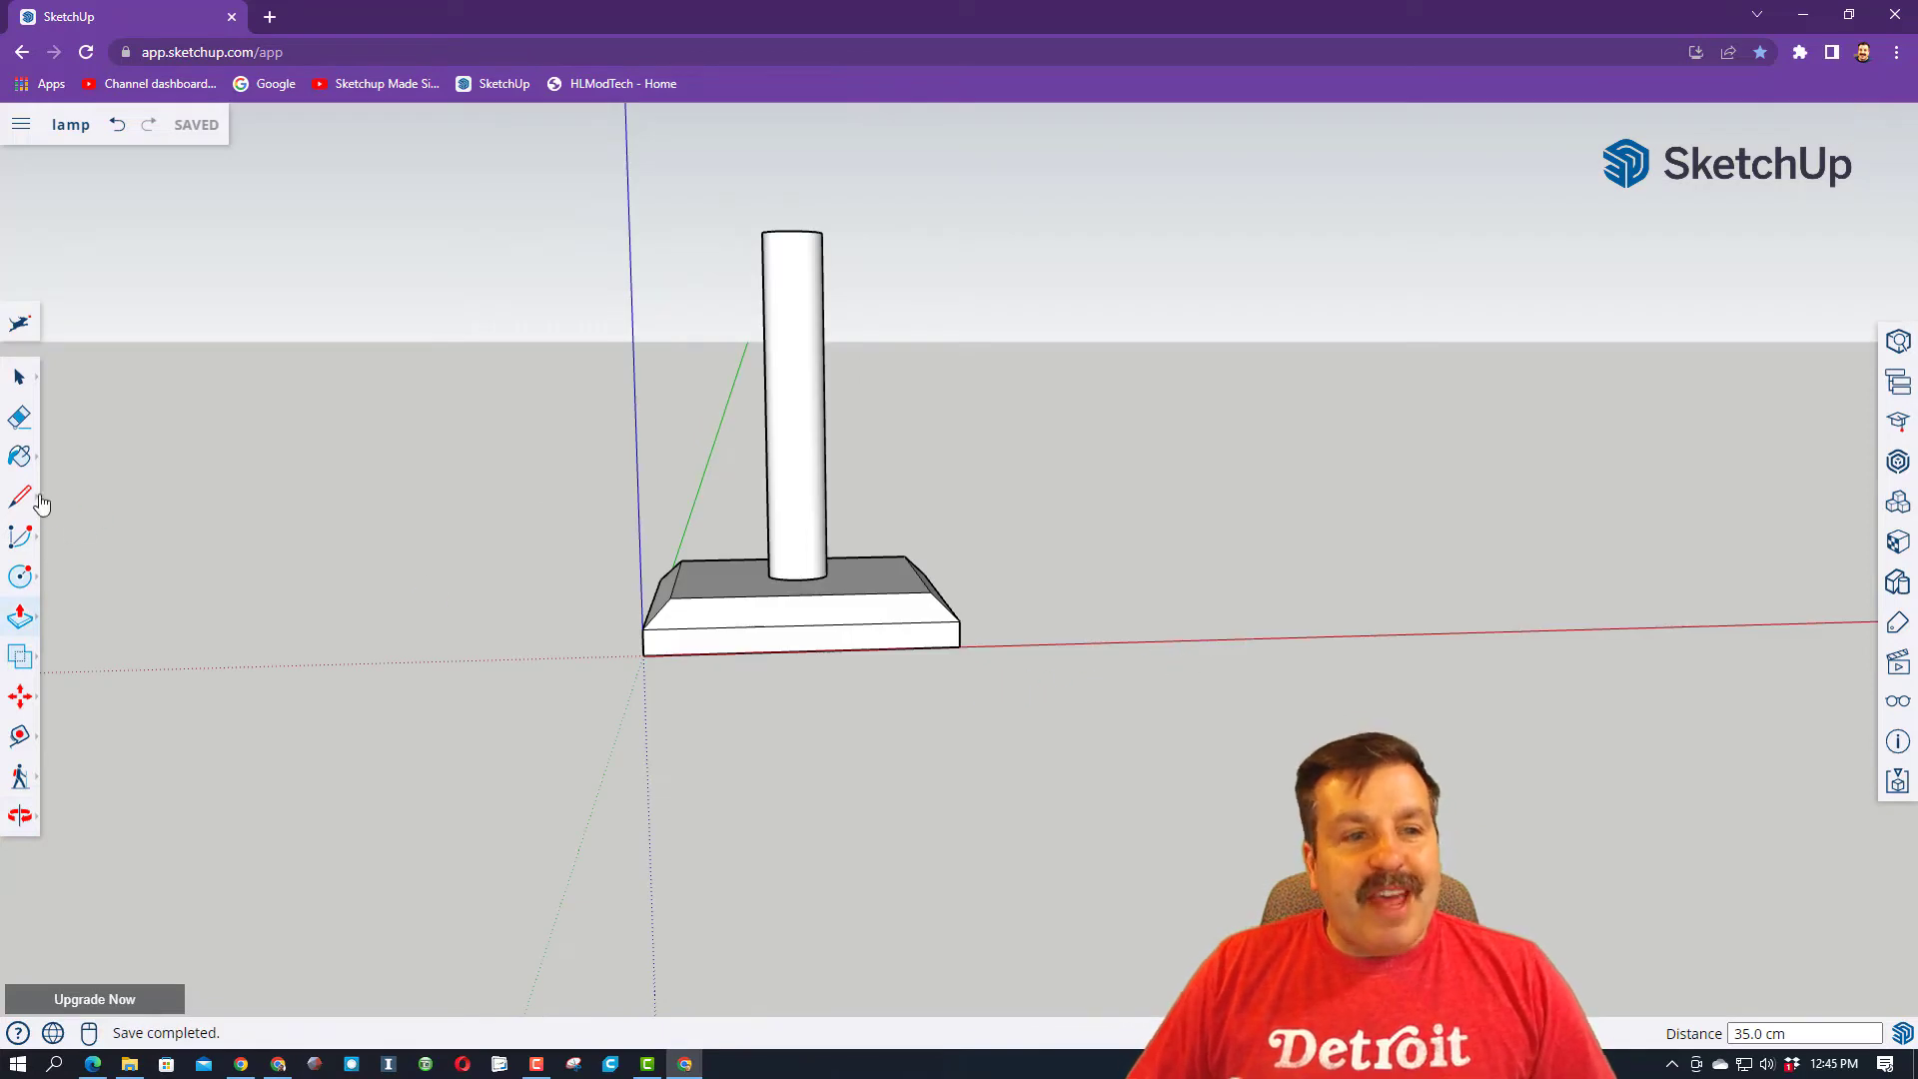
- Draw an upright rectangle about 16.2 cm wide and 22 cm tall along the red axis, starting from the base's lower front corner
key(r)
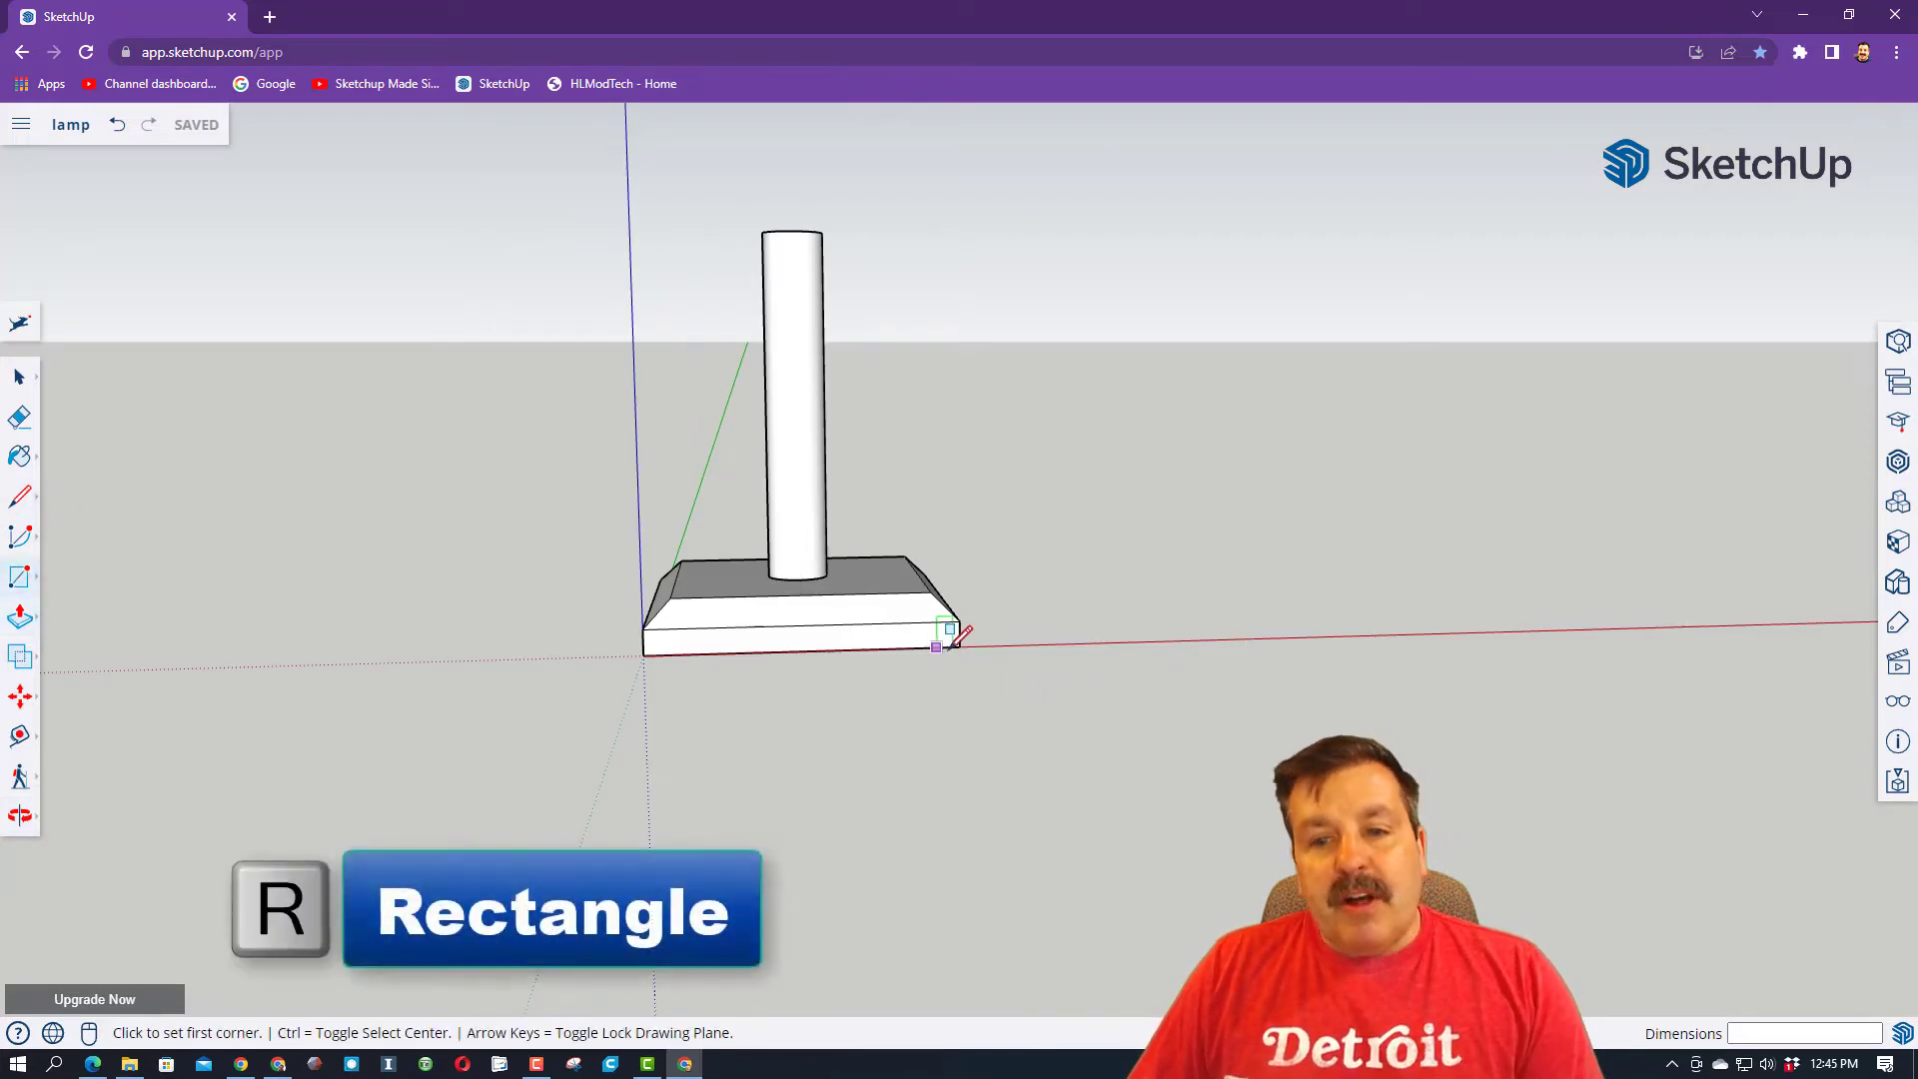
click(959, 645)
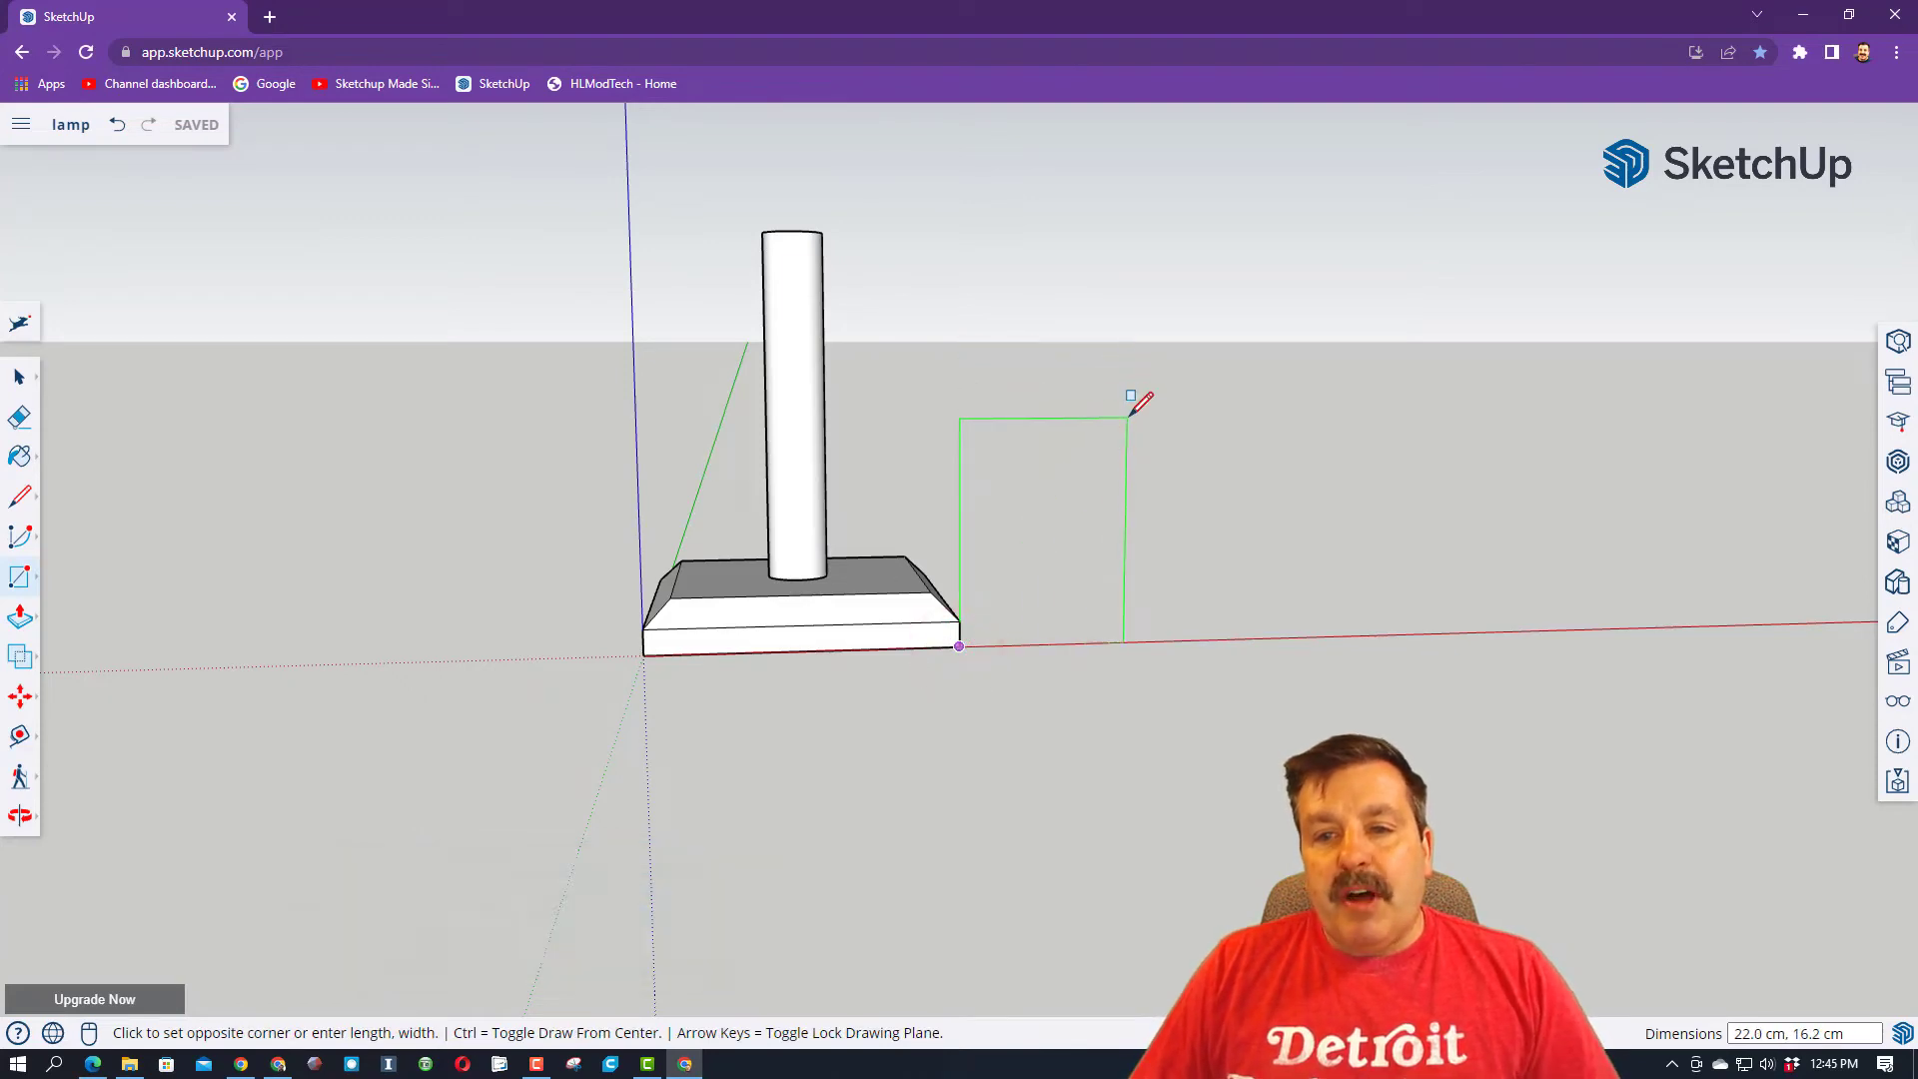
click(1127, 417)
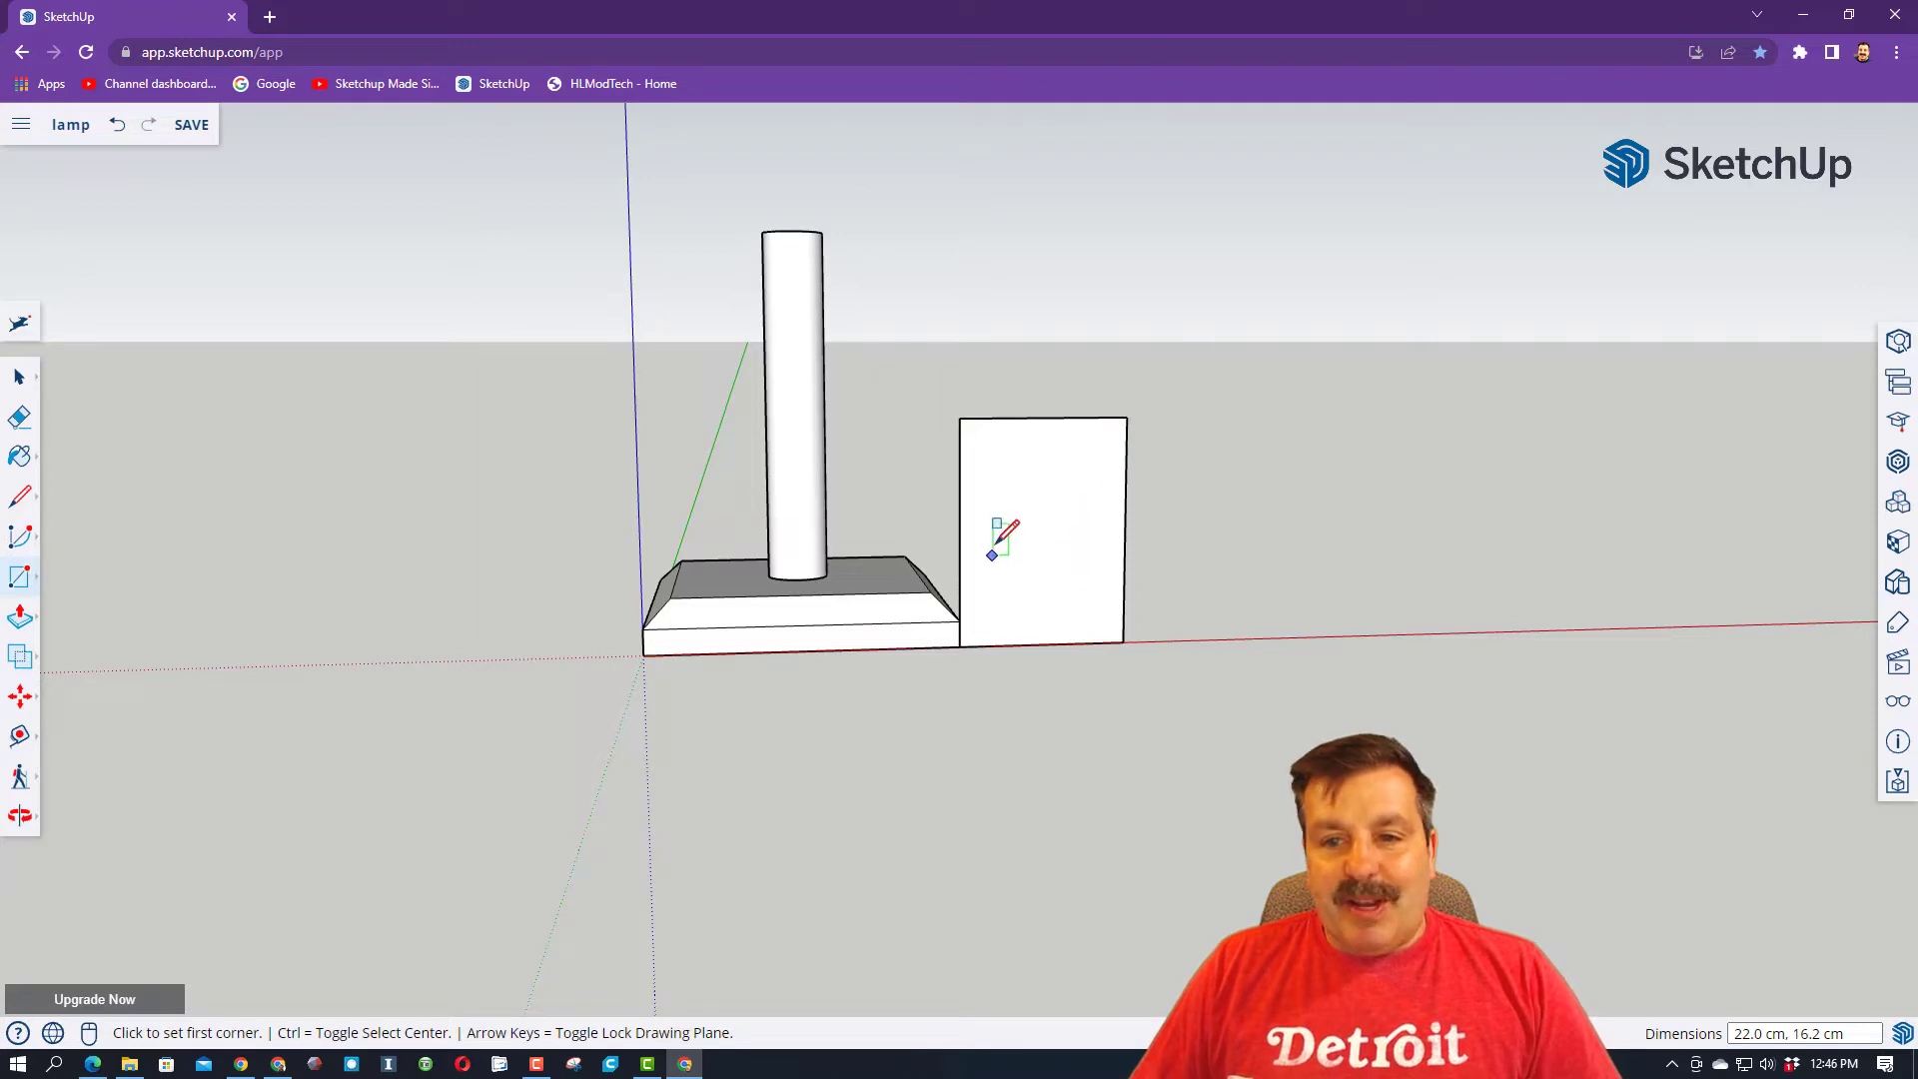
- Draw a two-point arc with a bulge of about 6.2 cm inside the rectangle, from its upper corner nearest the lamp to past midway down that edge
click(19, 539)
click(95, 519)
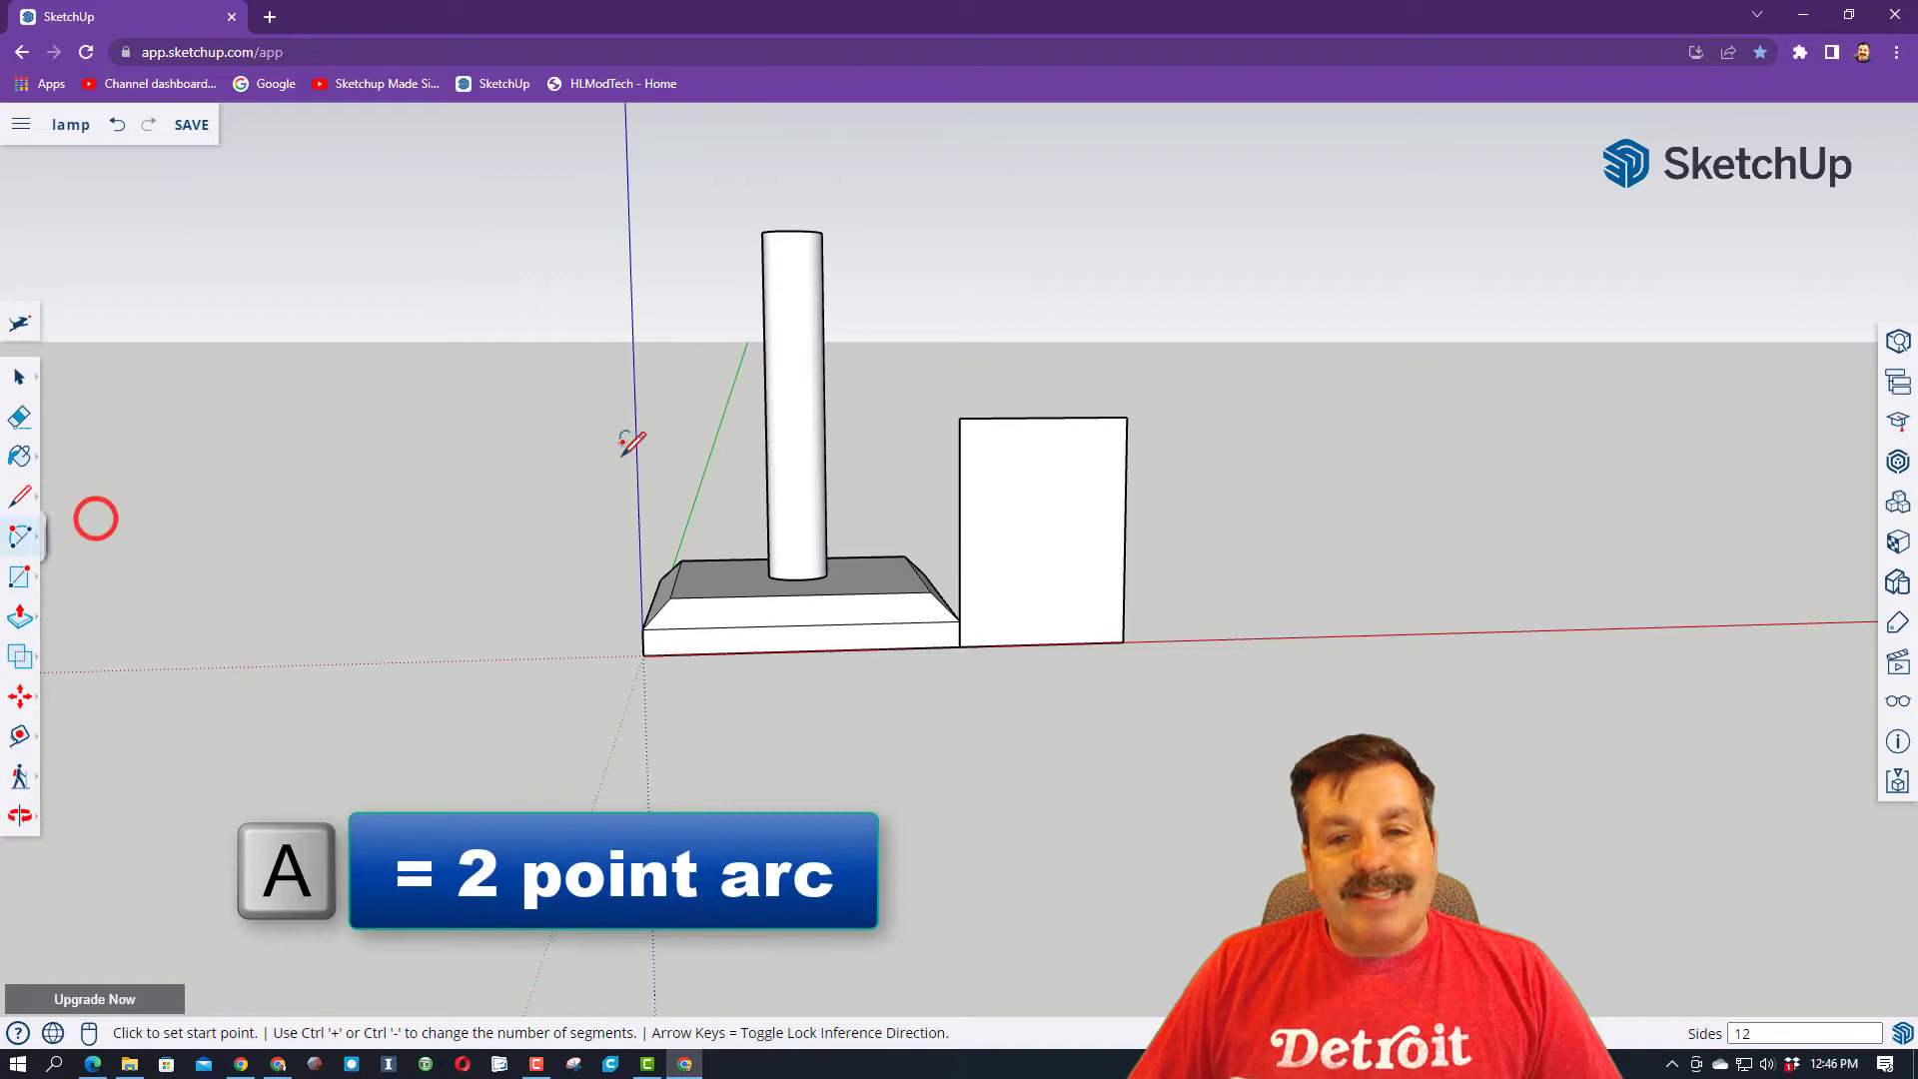
click(960, 424)
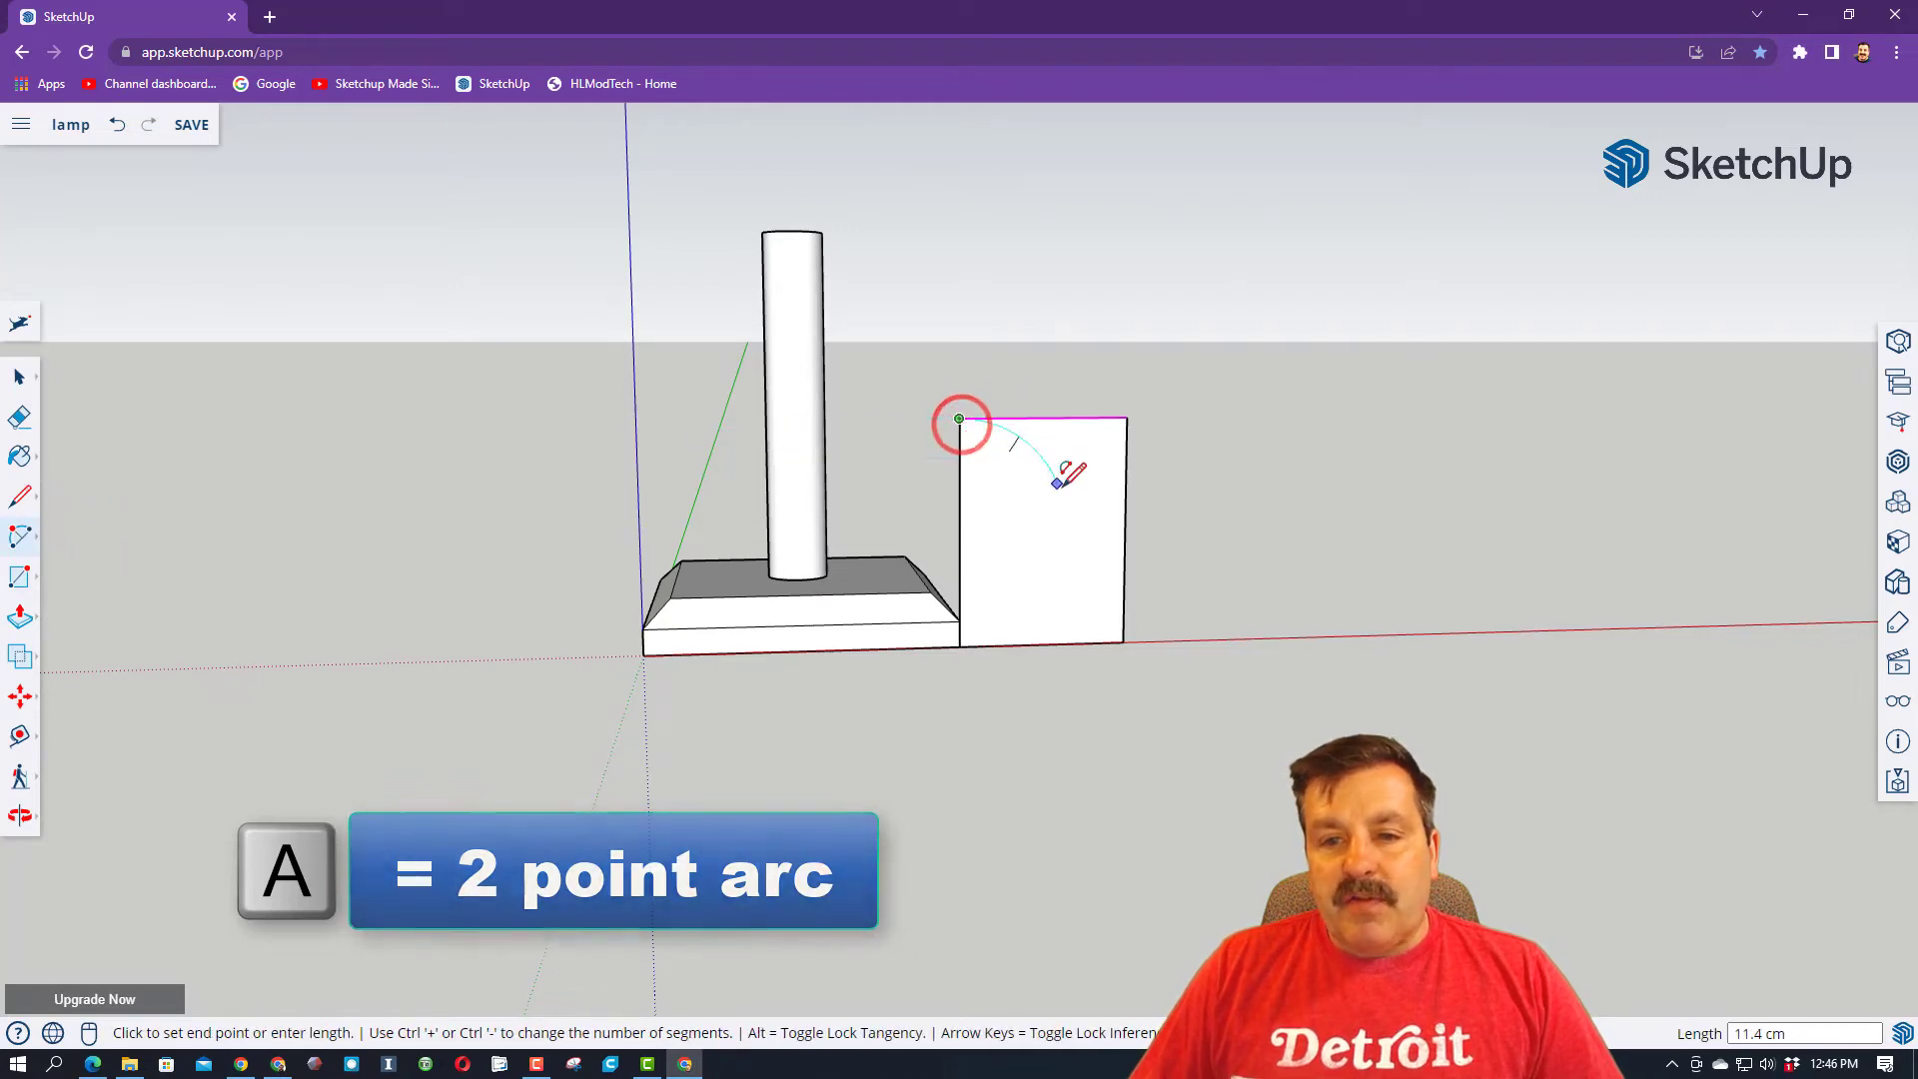
click(958, 547)
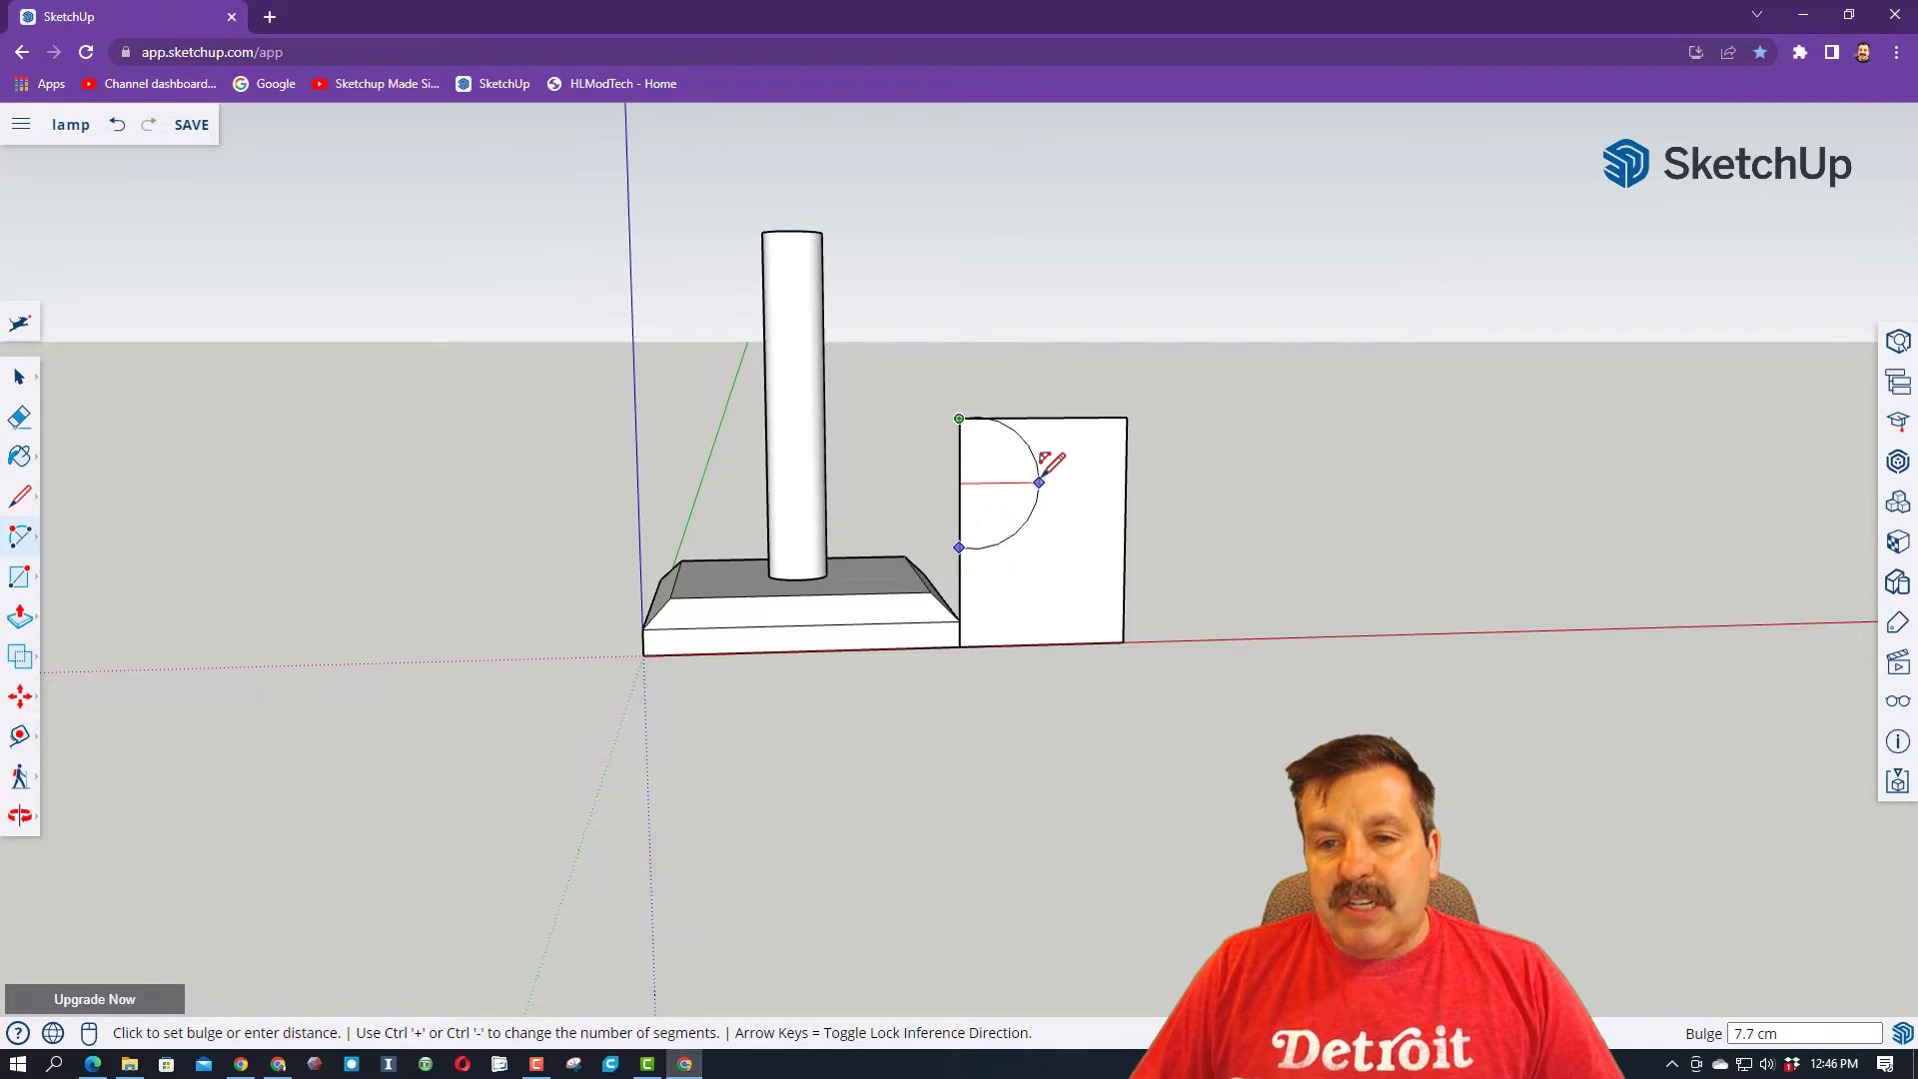
click(1028, 483)
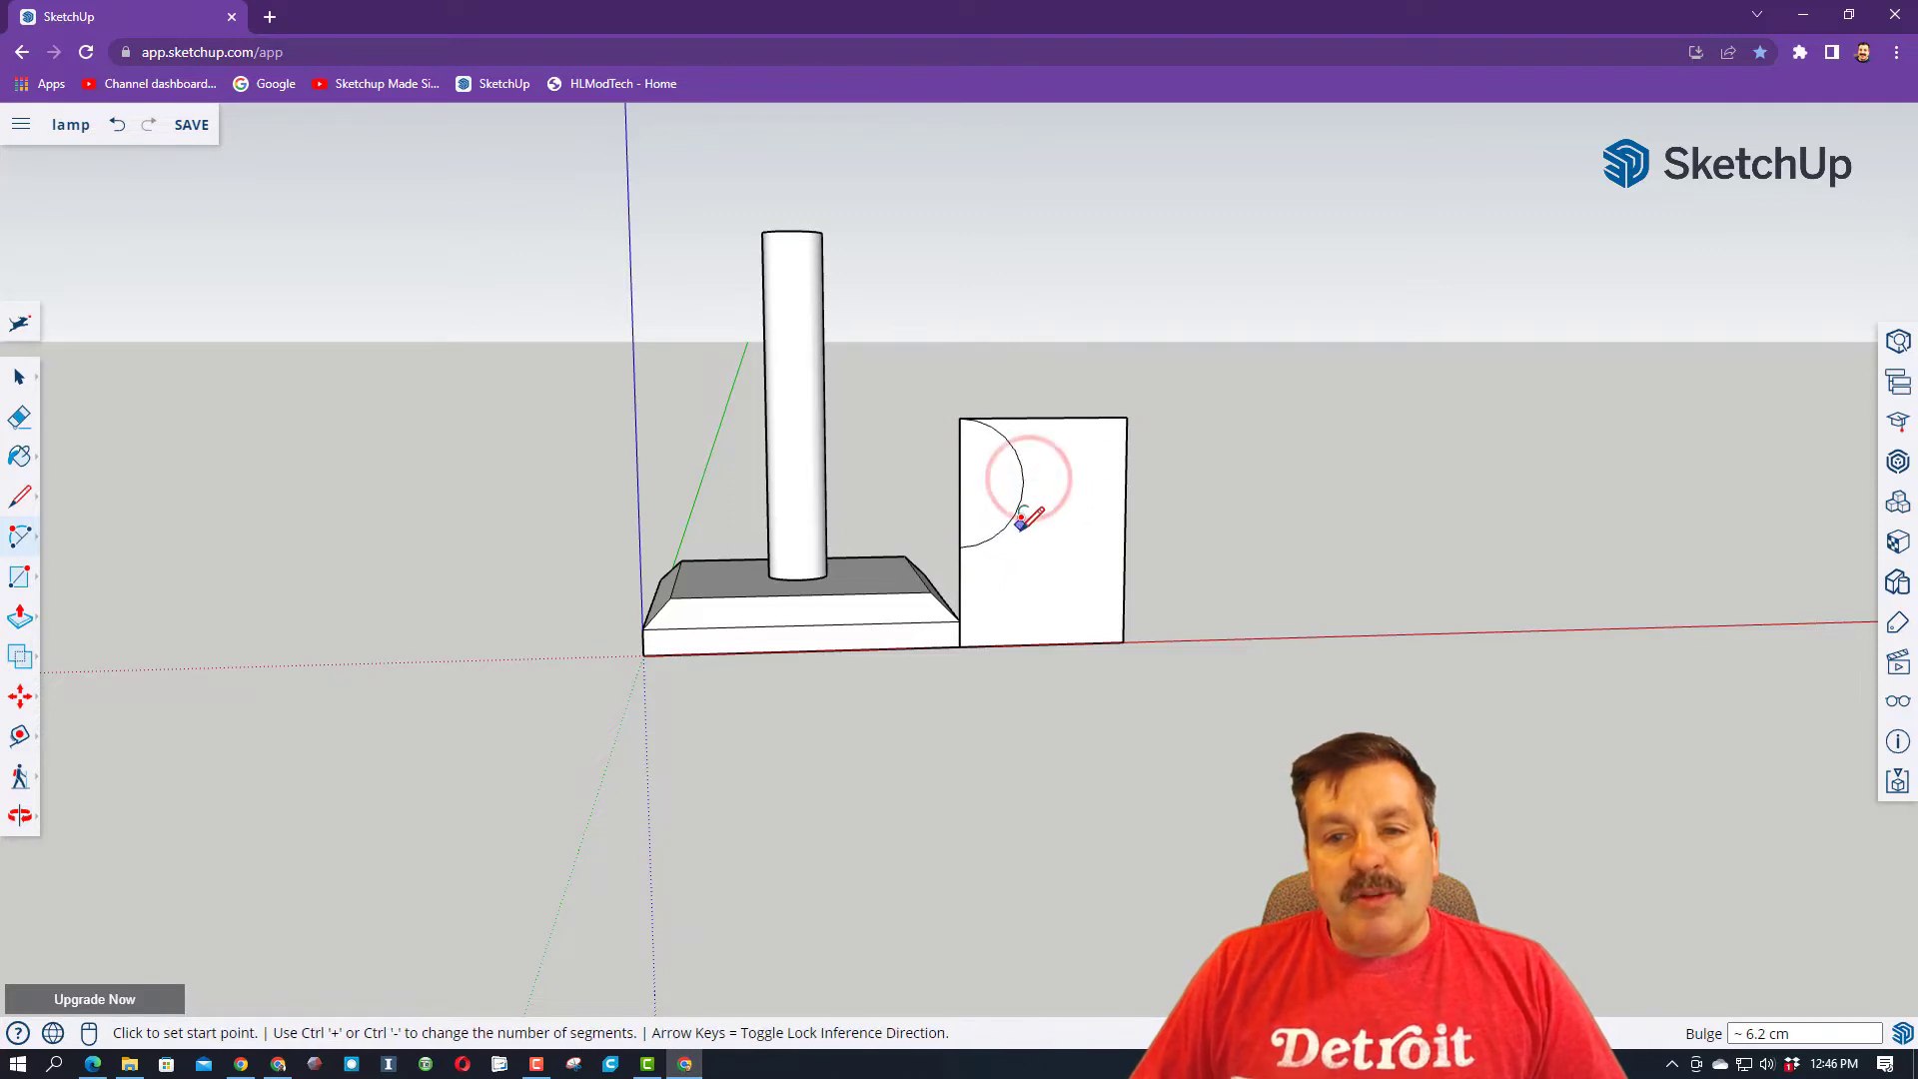
- Draw a vertical line down from the arc's lower part, continuing with a slanted line about 5 cm long inward to the rectangle's bottom edge
key(l)
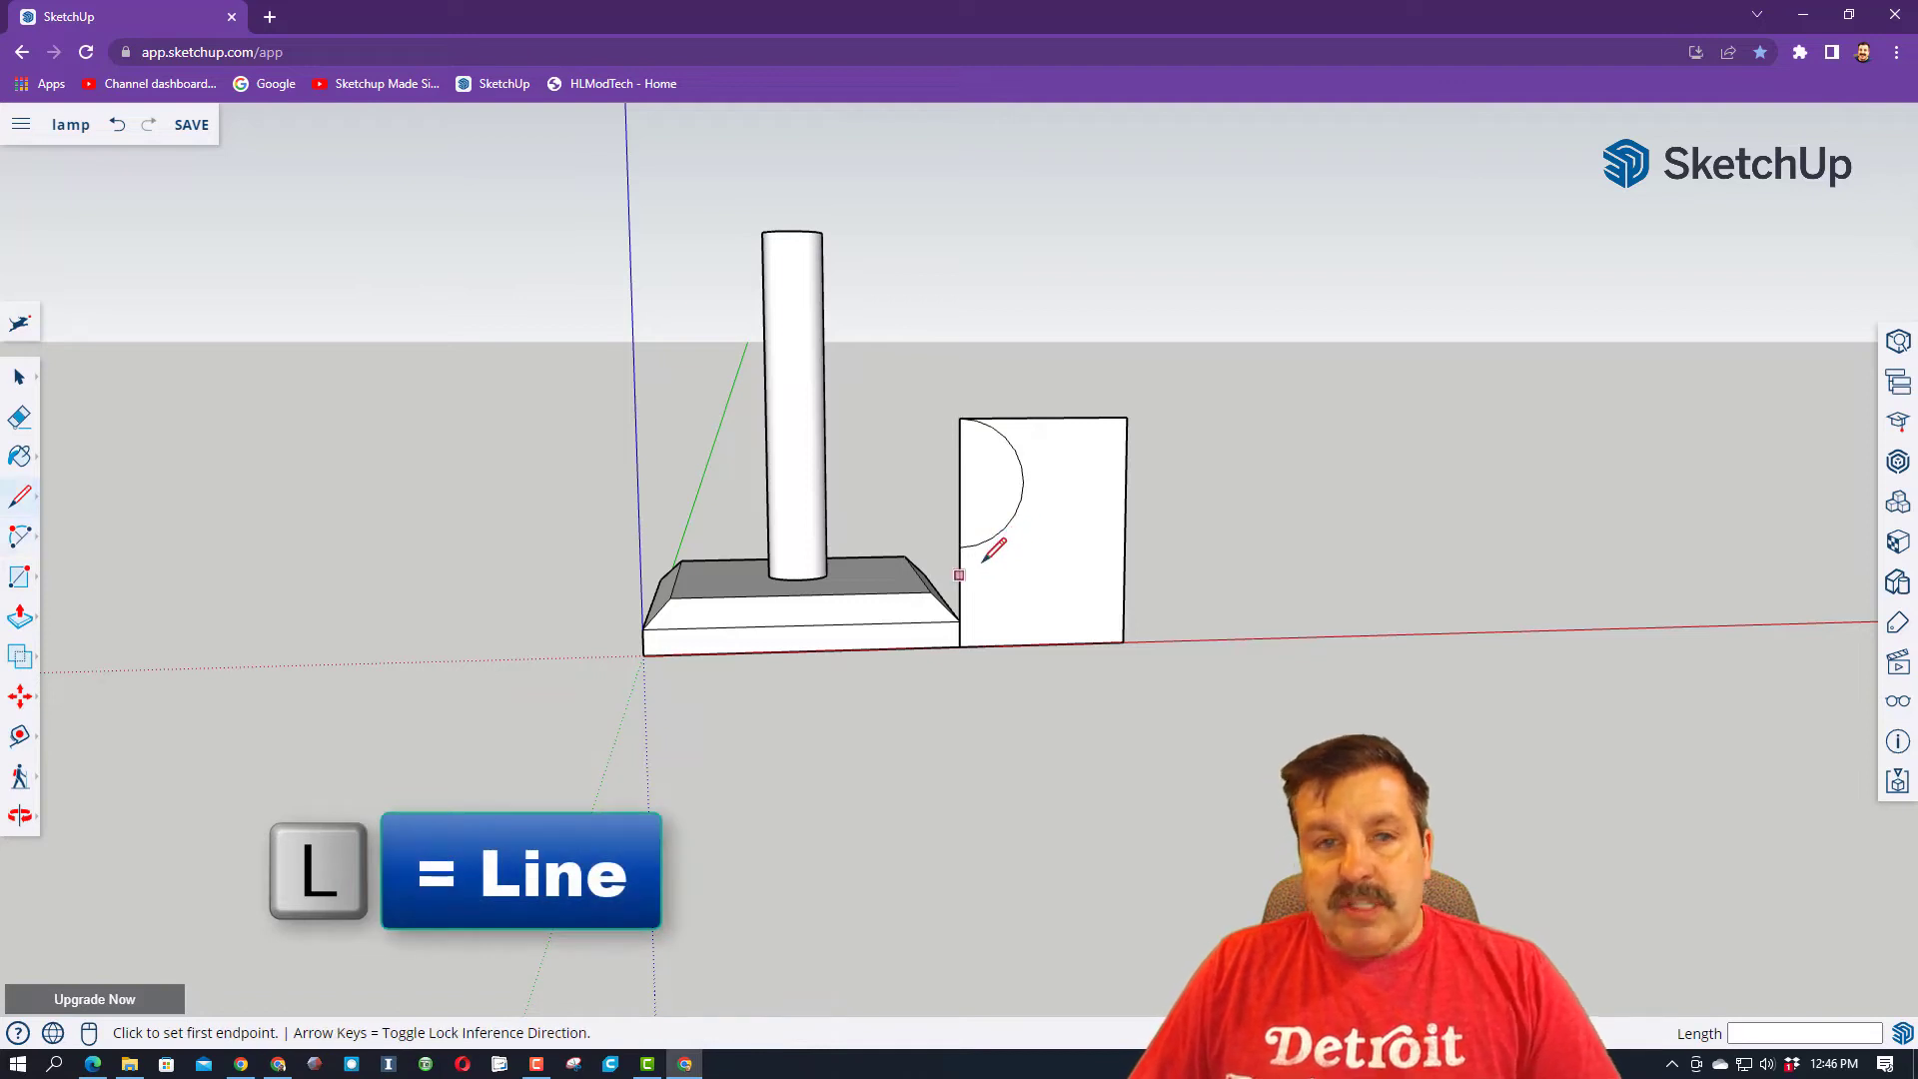
click(1003, 527)
click(1003, 598)
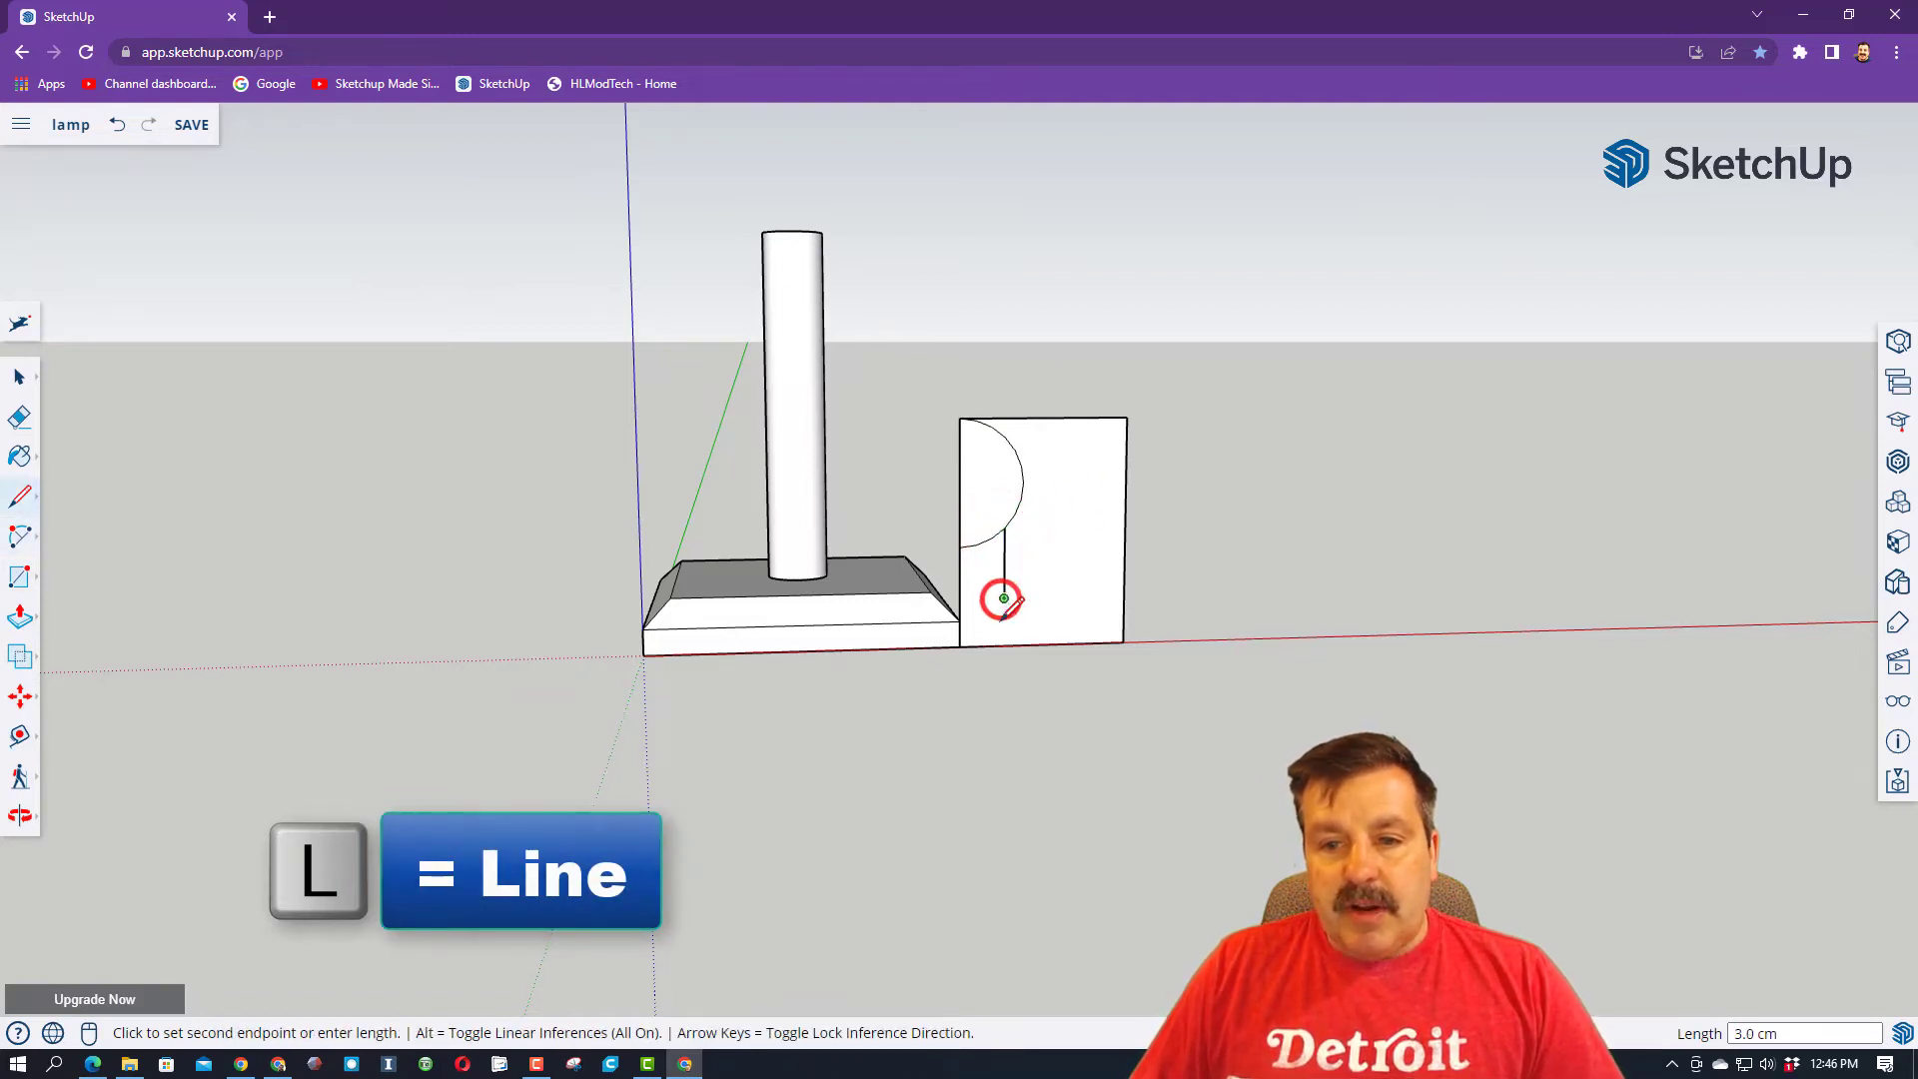
click(984, 650)
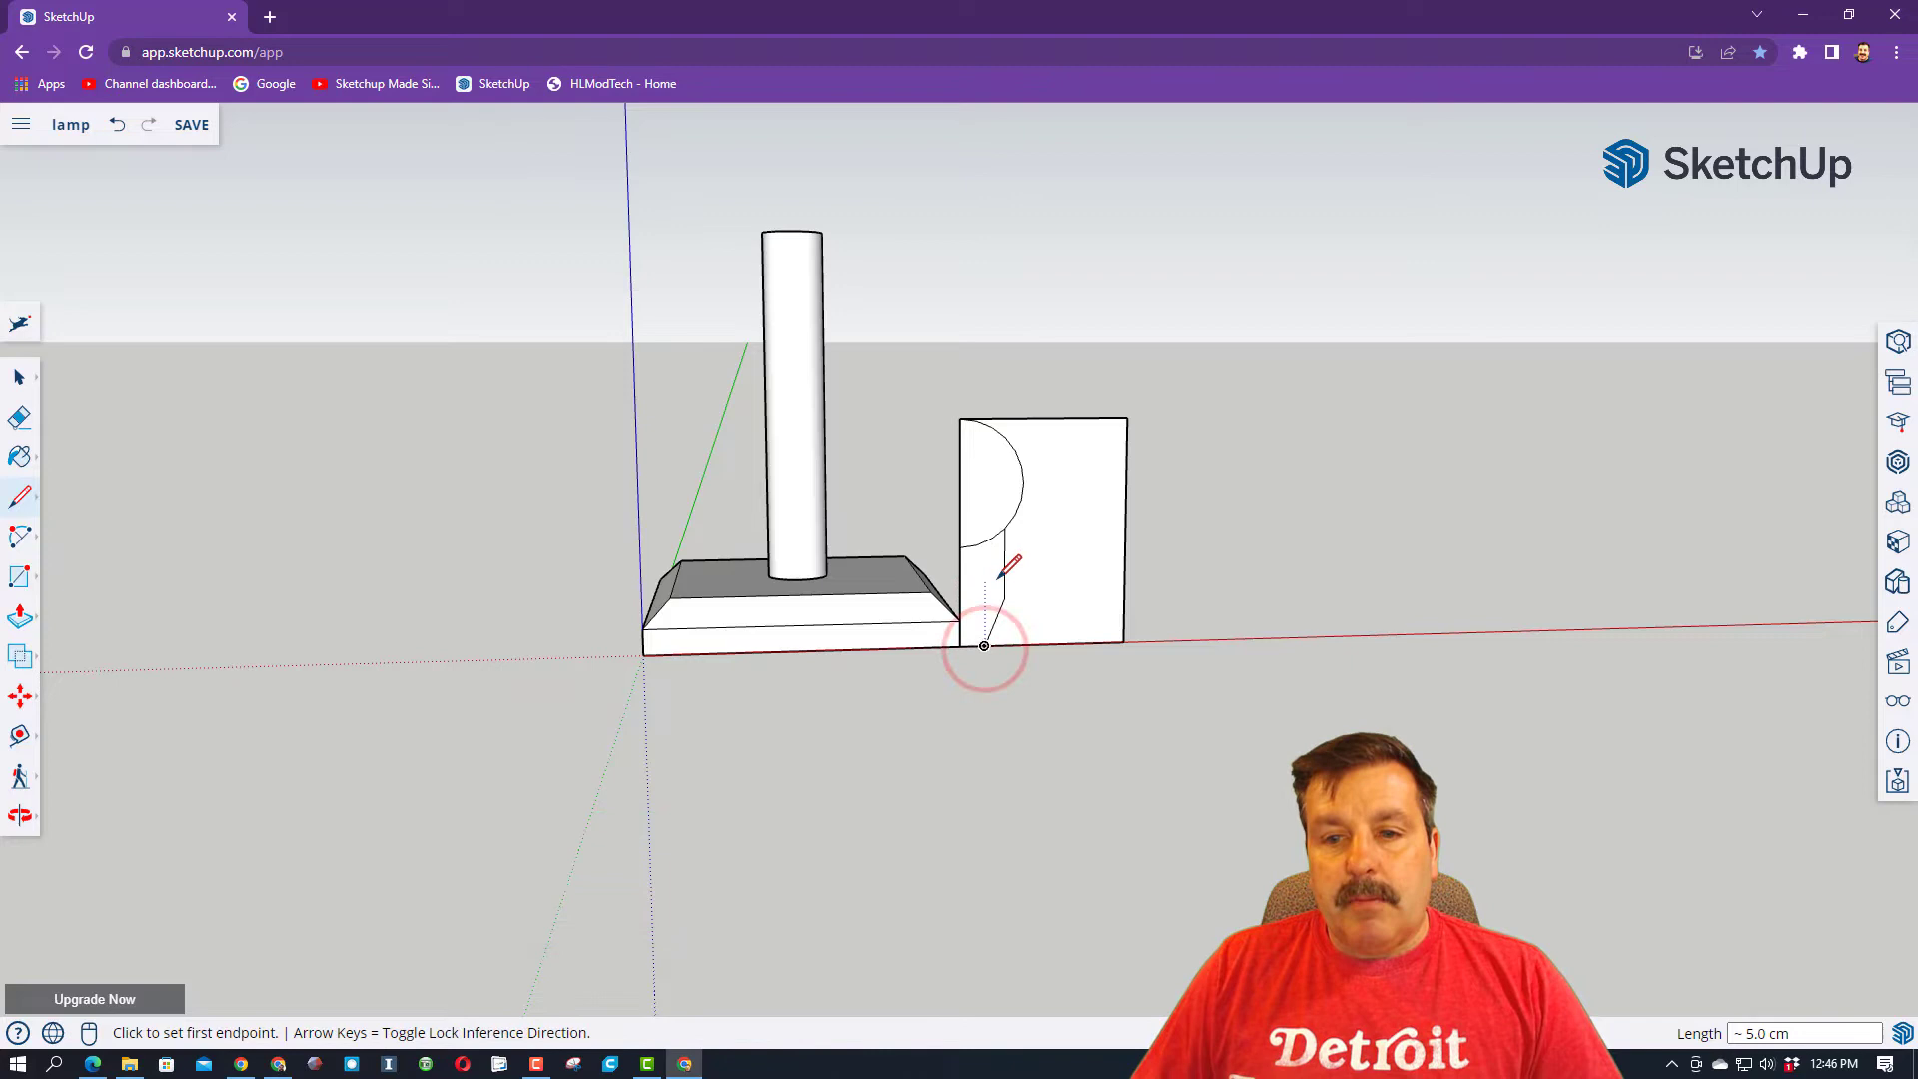
- Erase the inner end of the arc and the rectangle's surplus outer edges, leaving only the half-bulb profile
key(e)
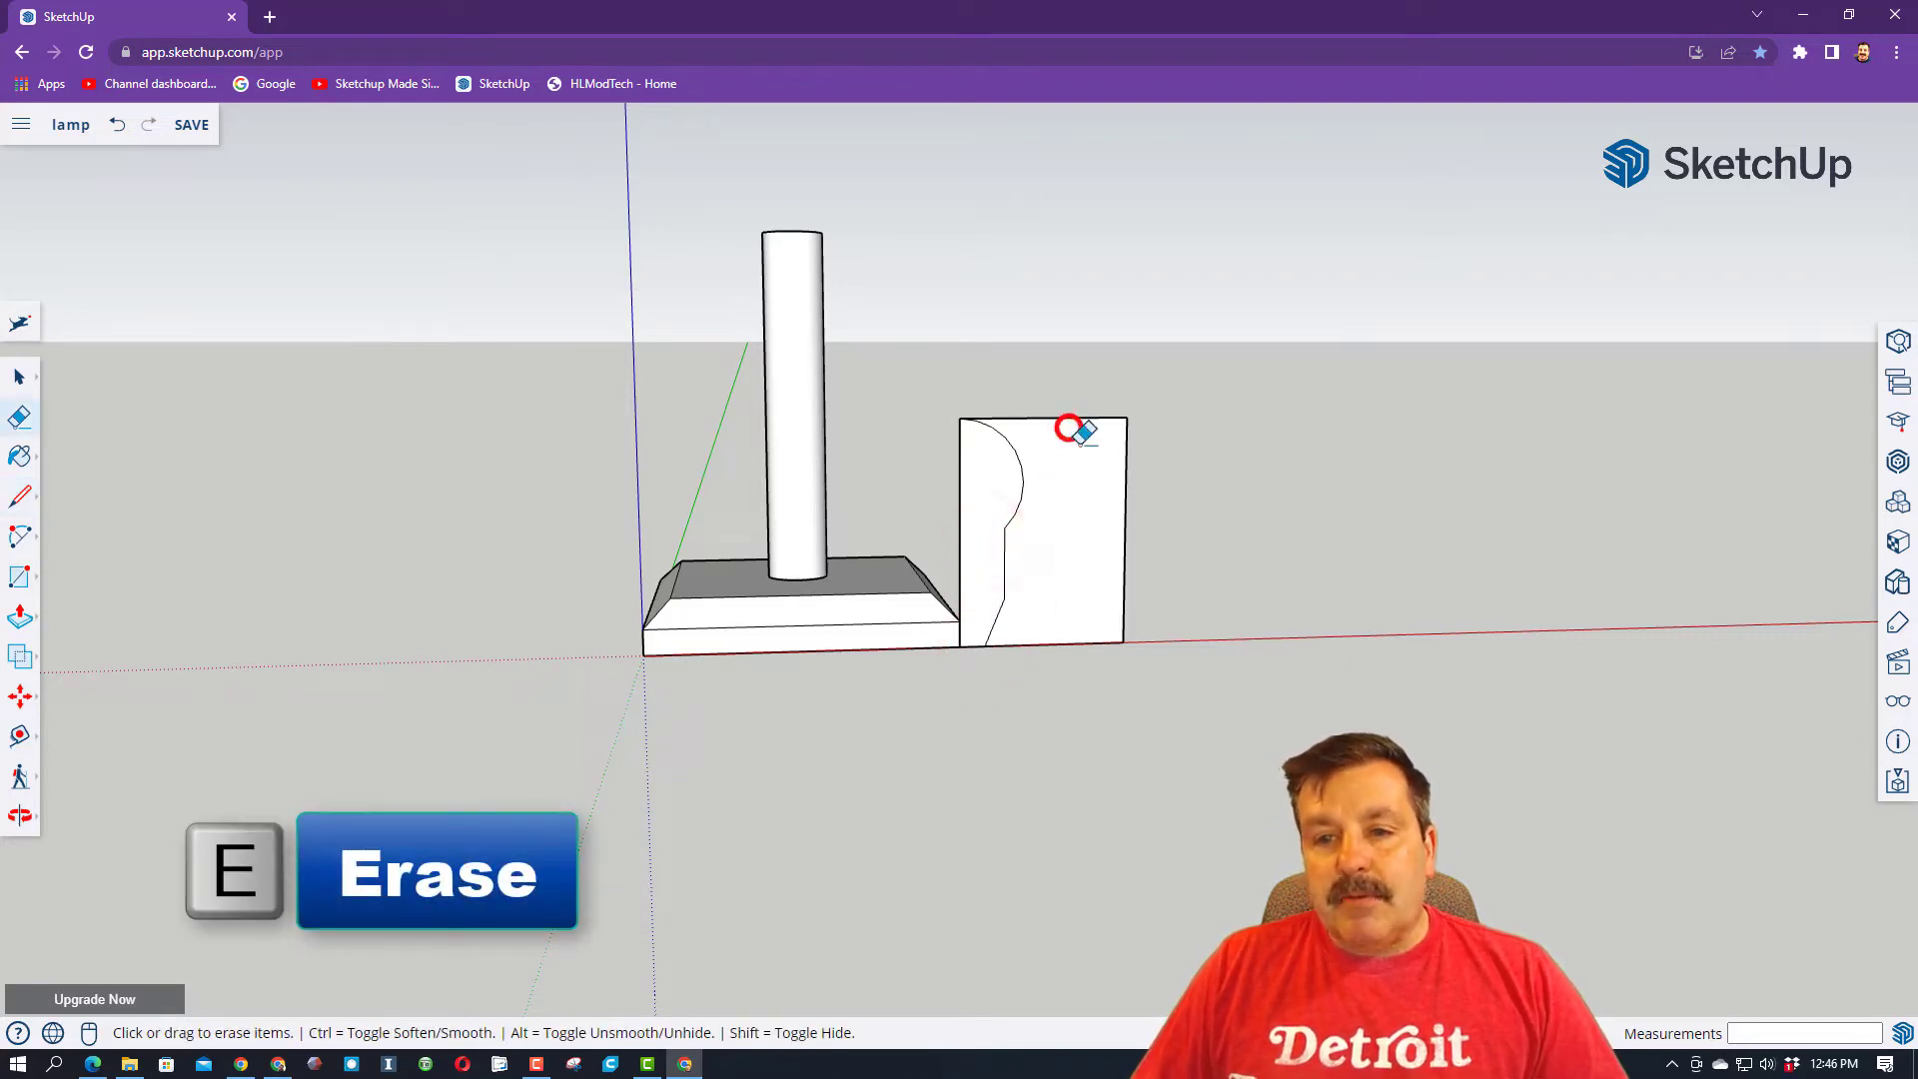
click(1126, 429)
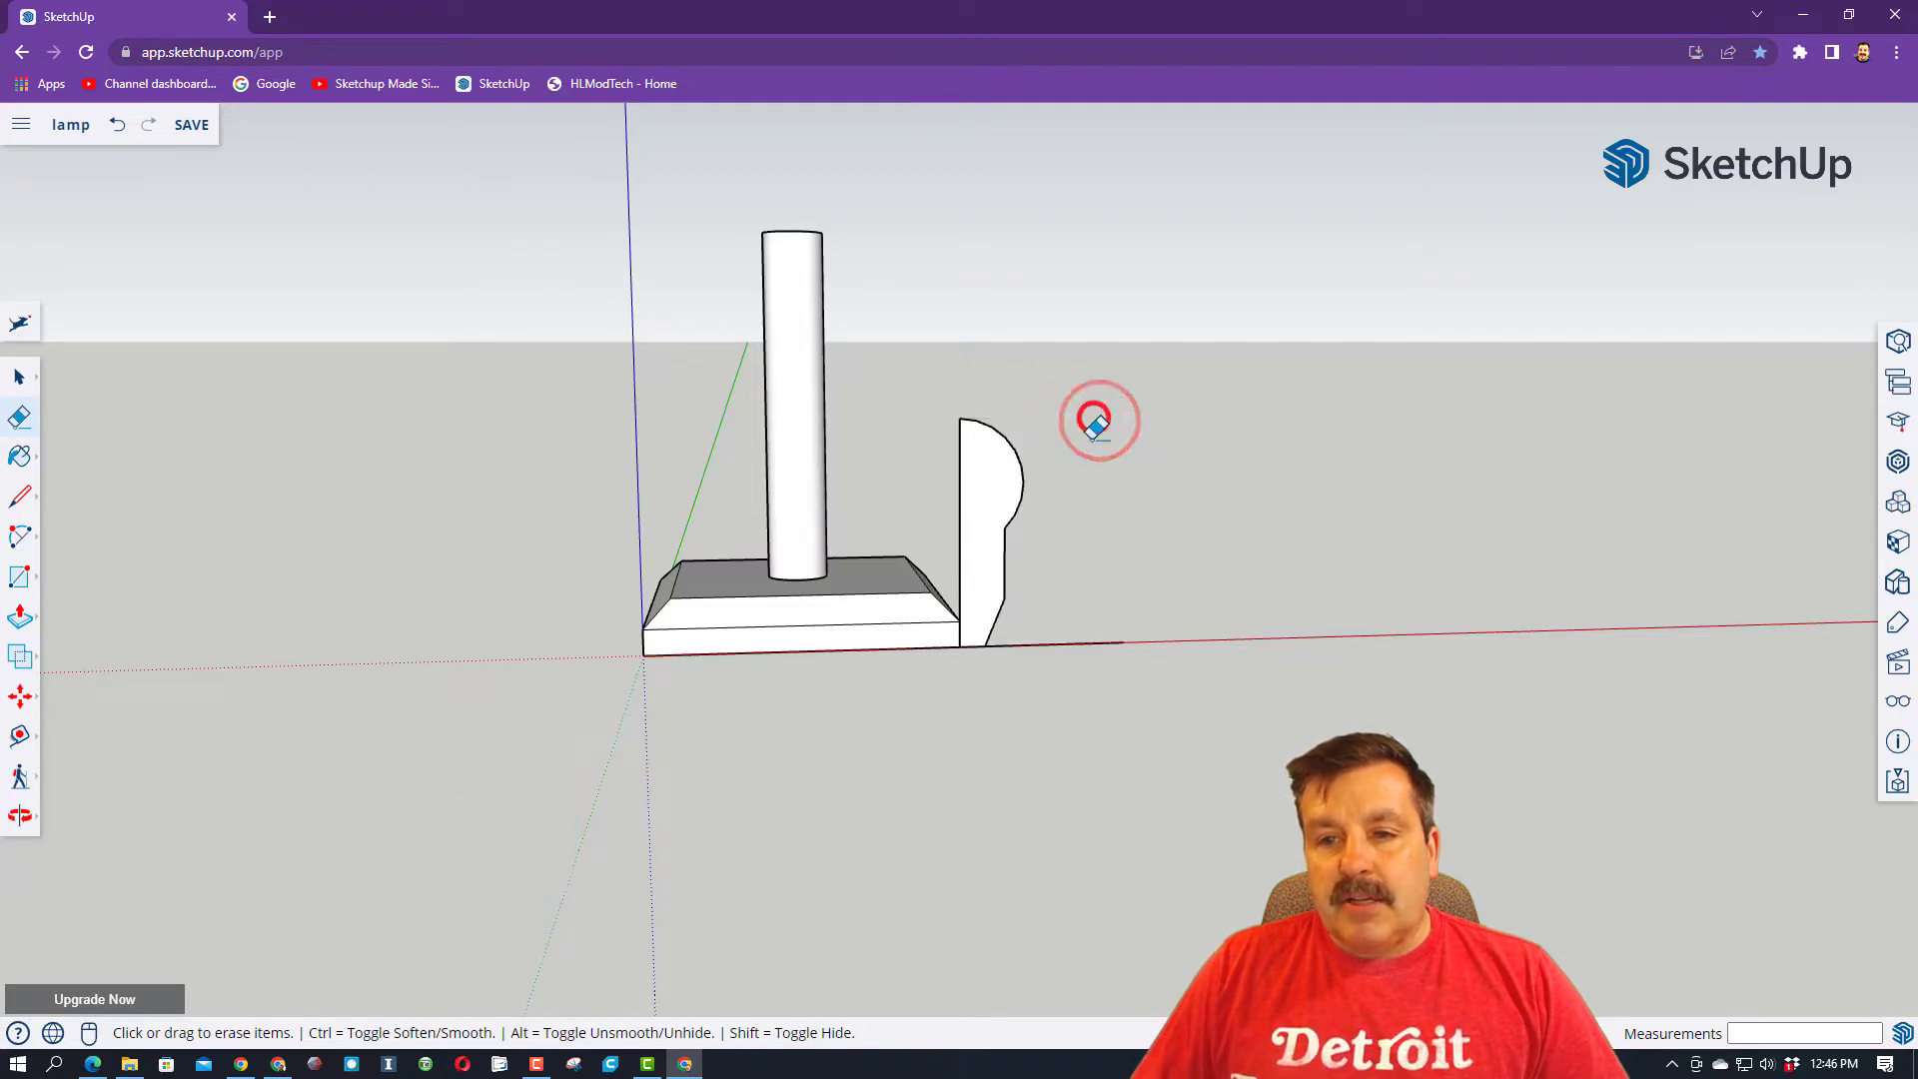
click(1095, 539)
click(1073, 637)
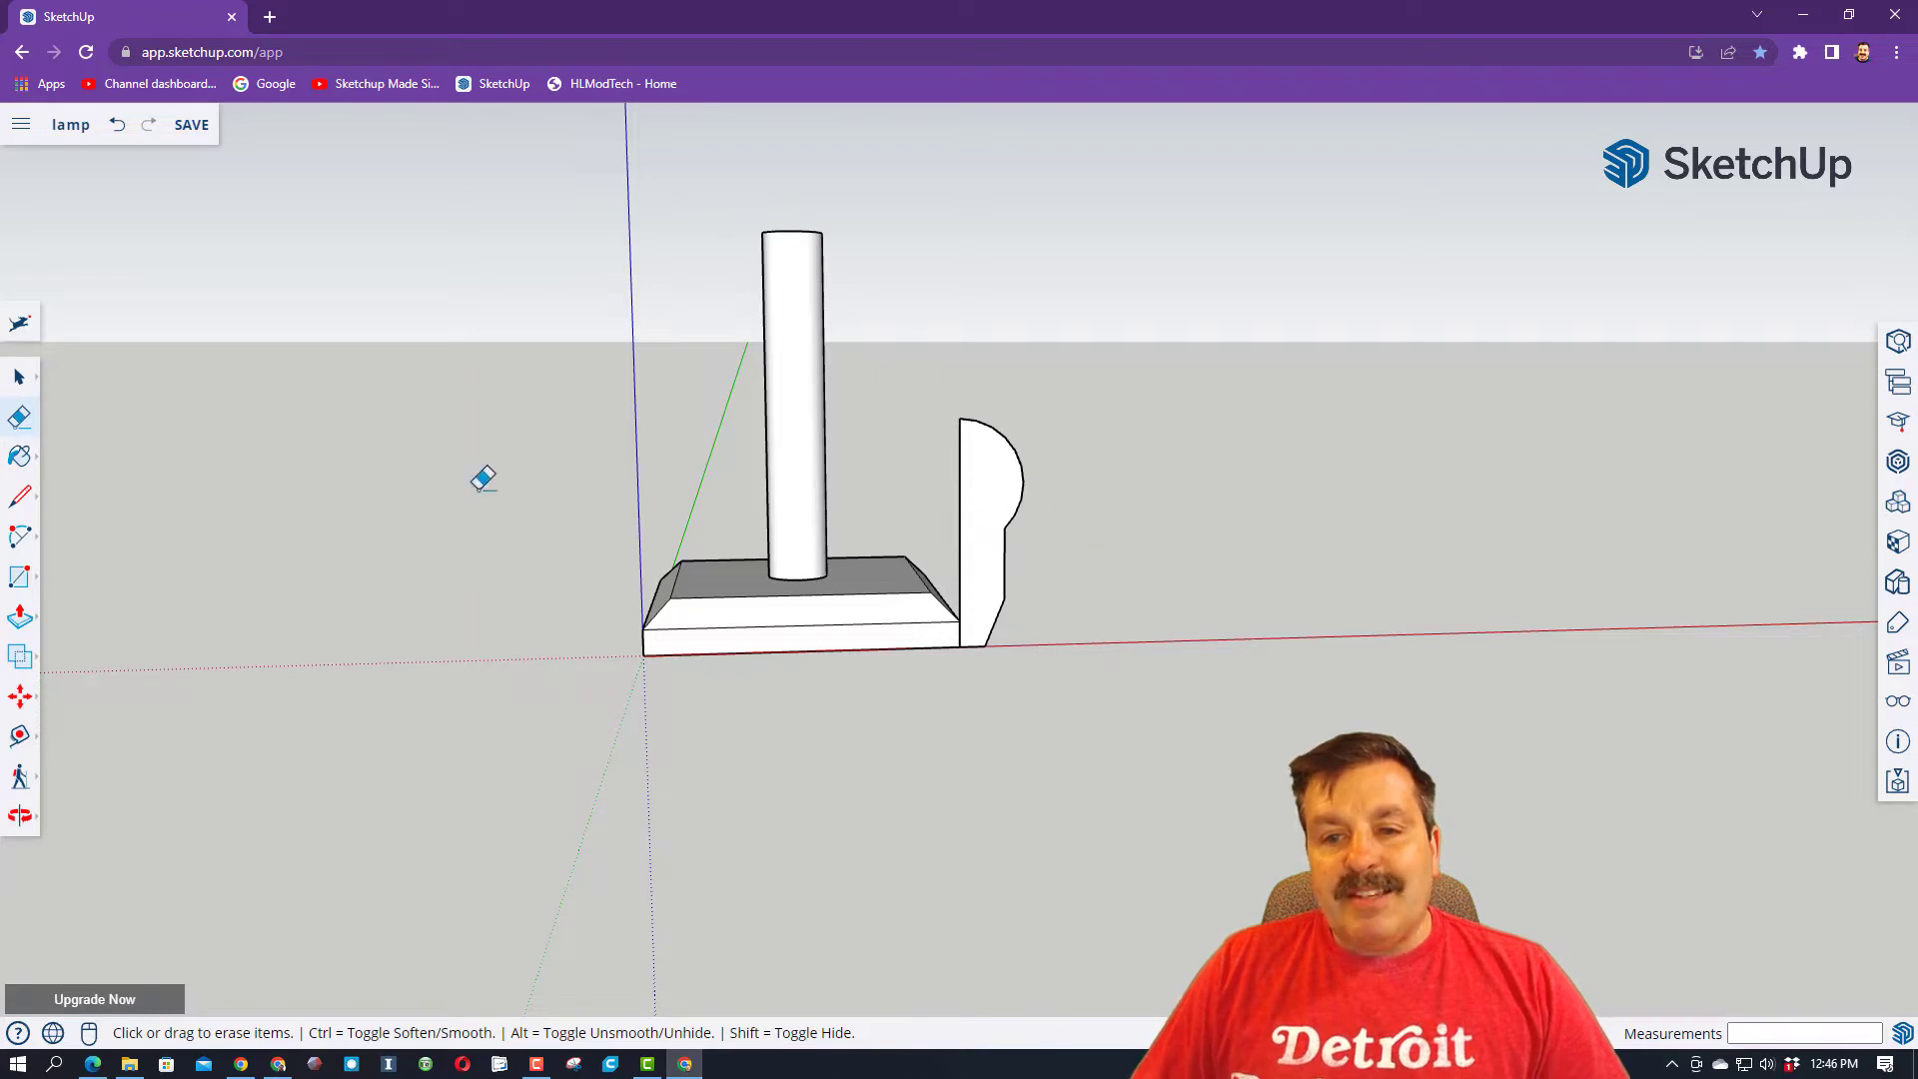
- Select the half-bulb profile with its edges and move it about 19.8 cm along the red axis, away from the base
click(17, 377)
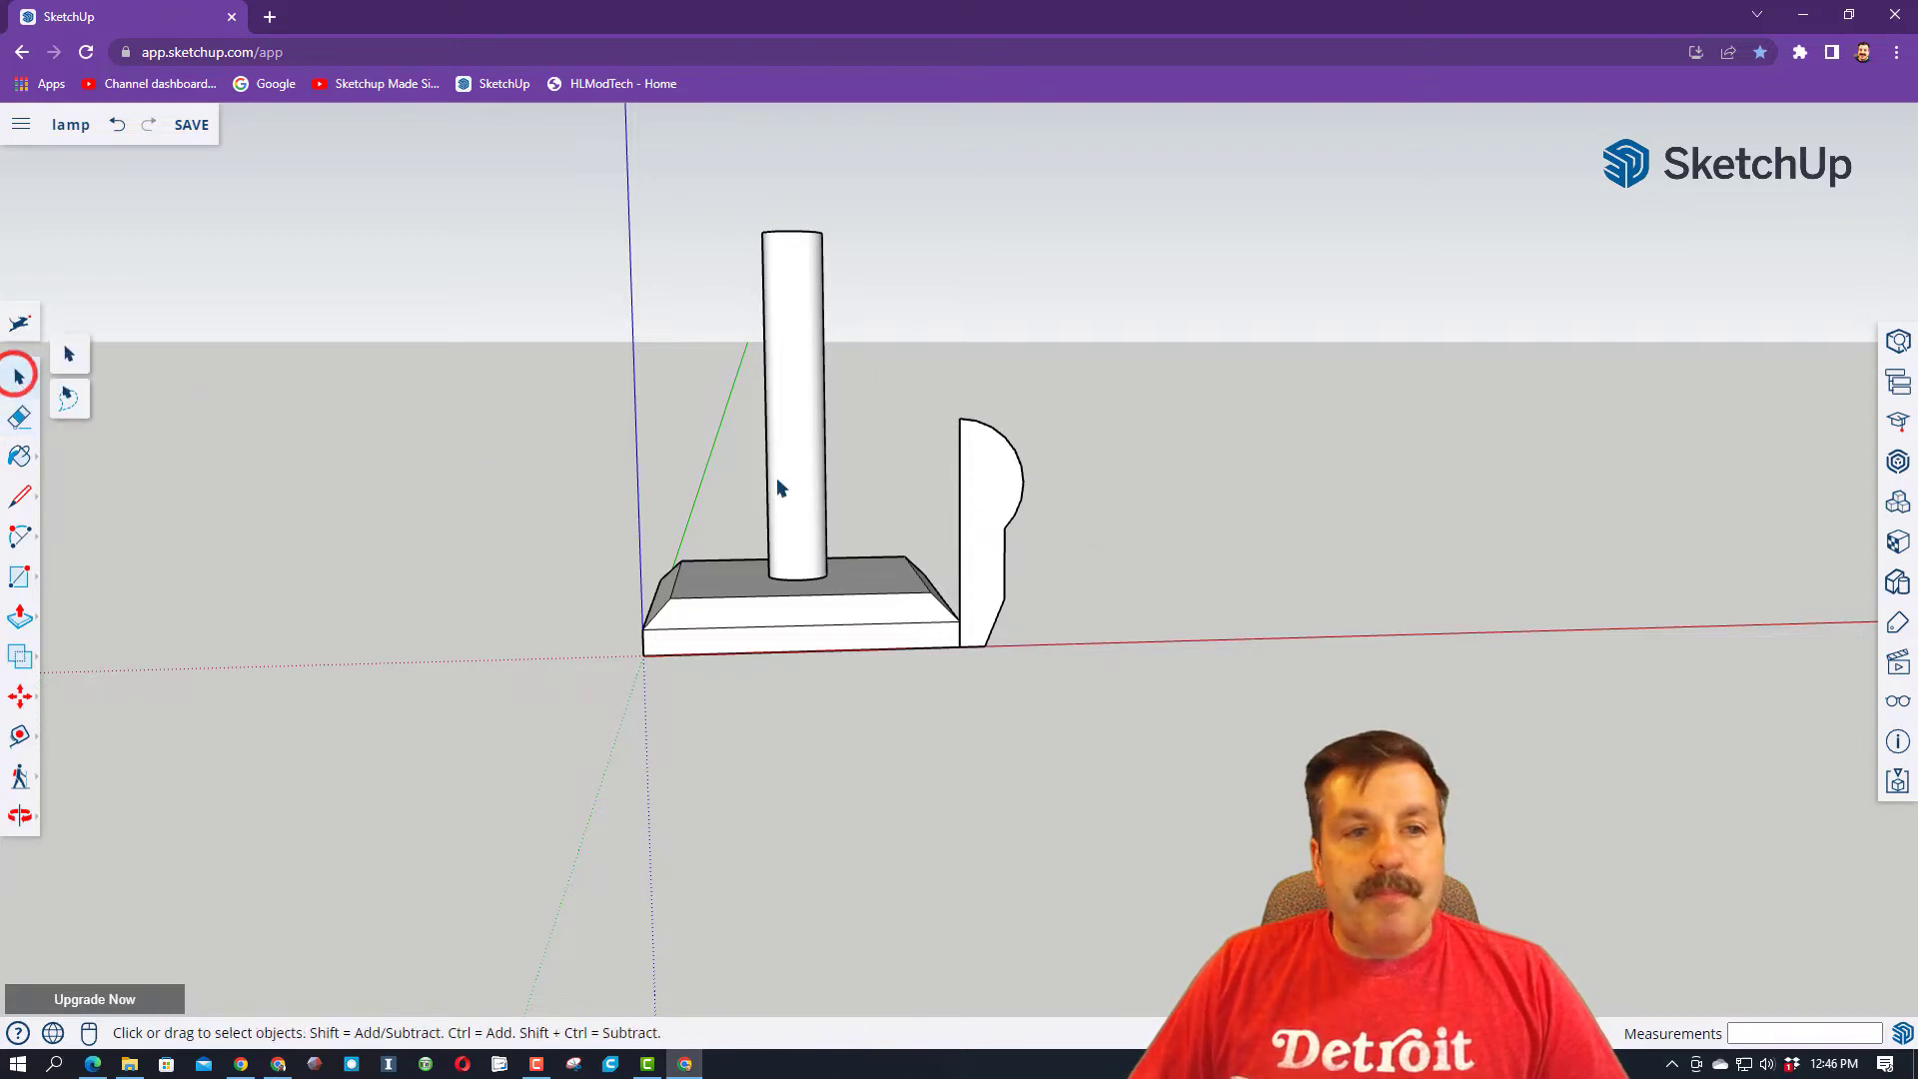
click(998, 490)
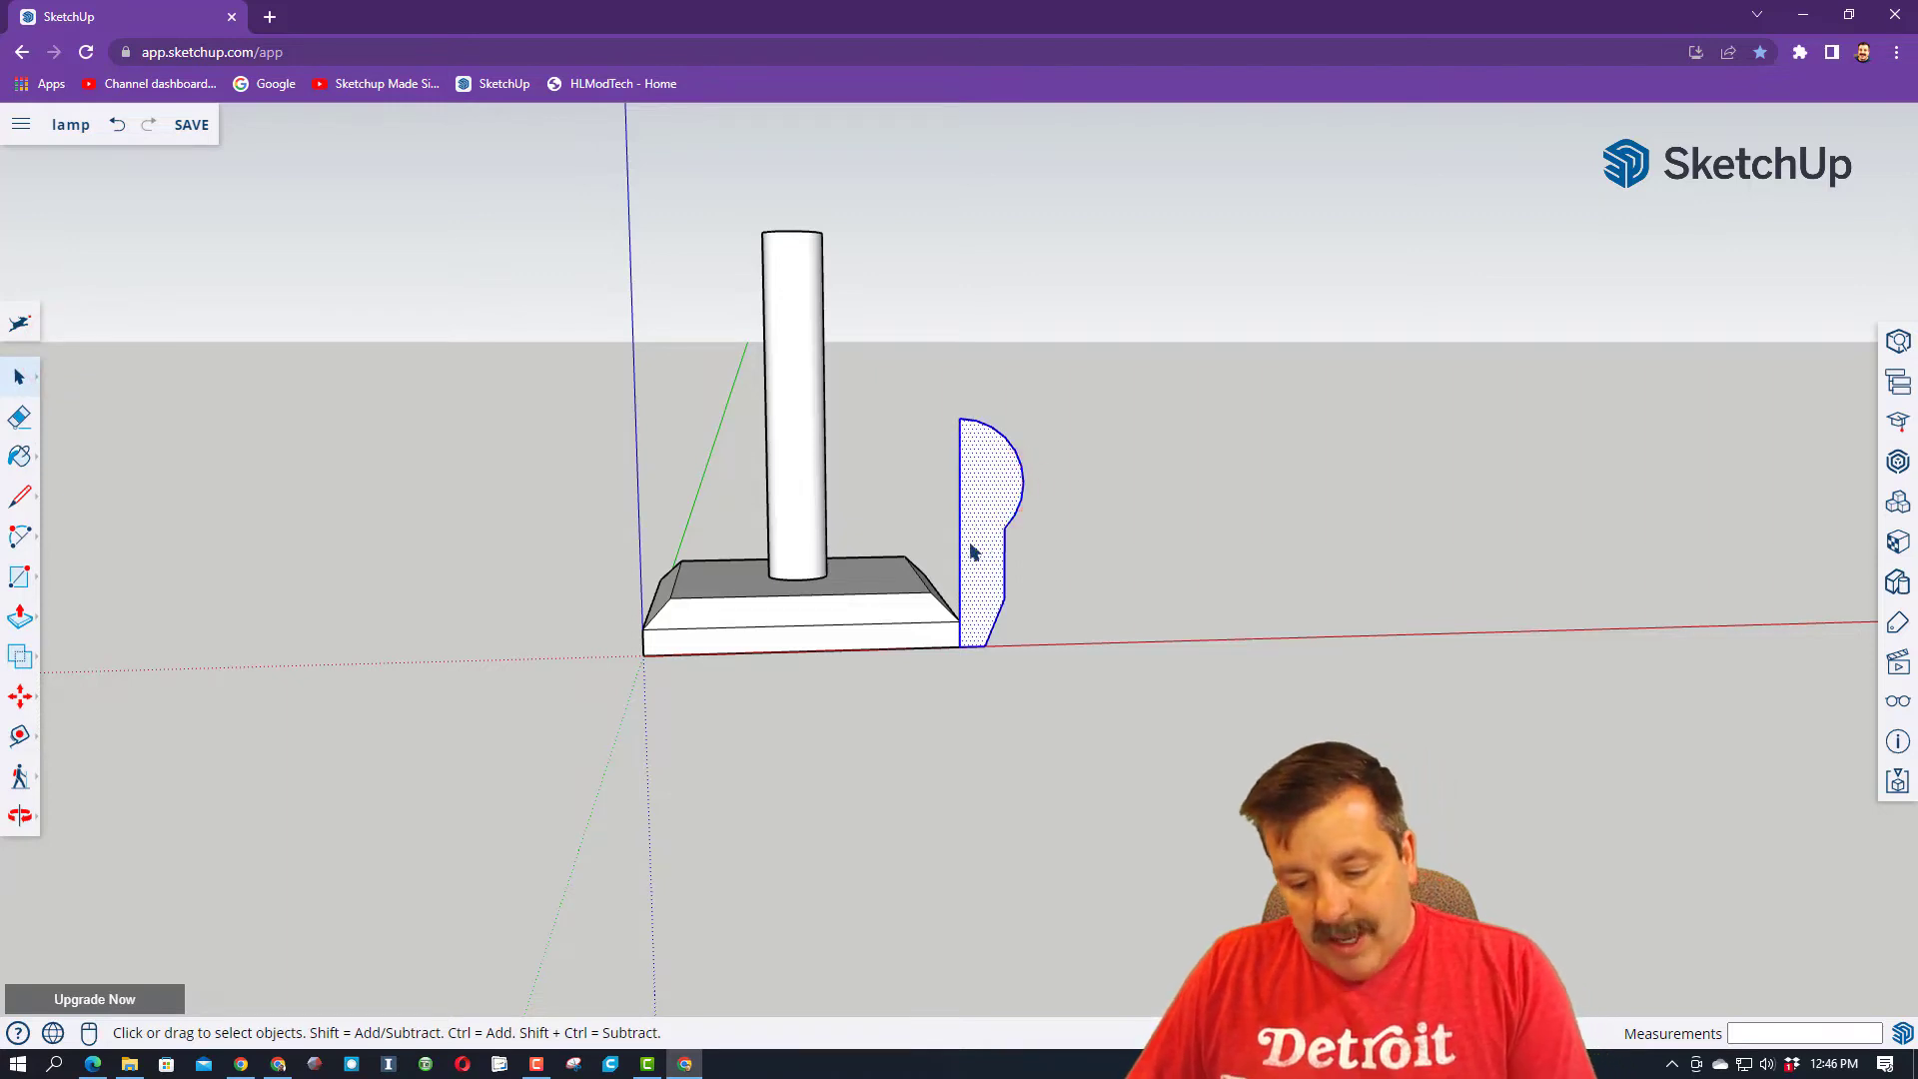
key(m)
click(962, 651)
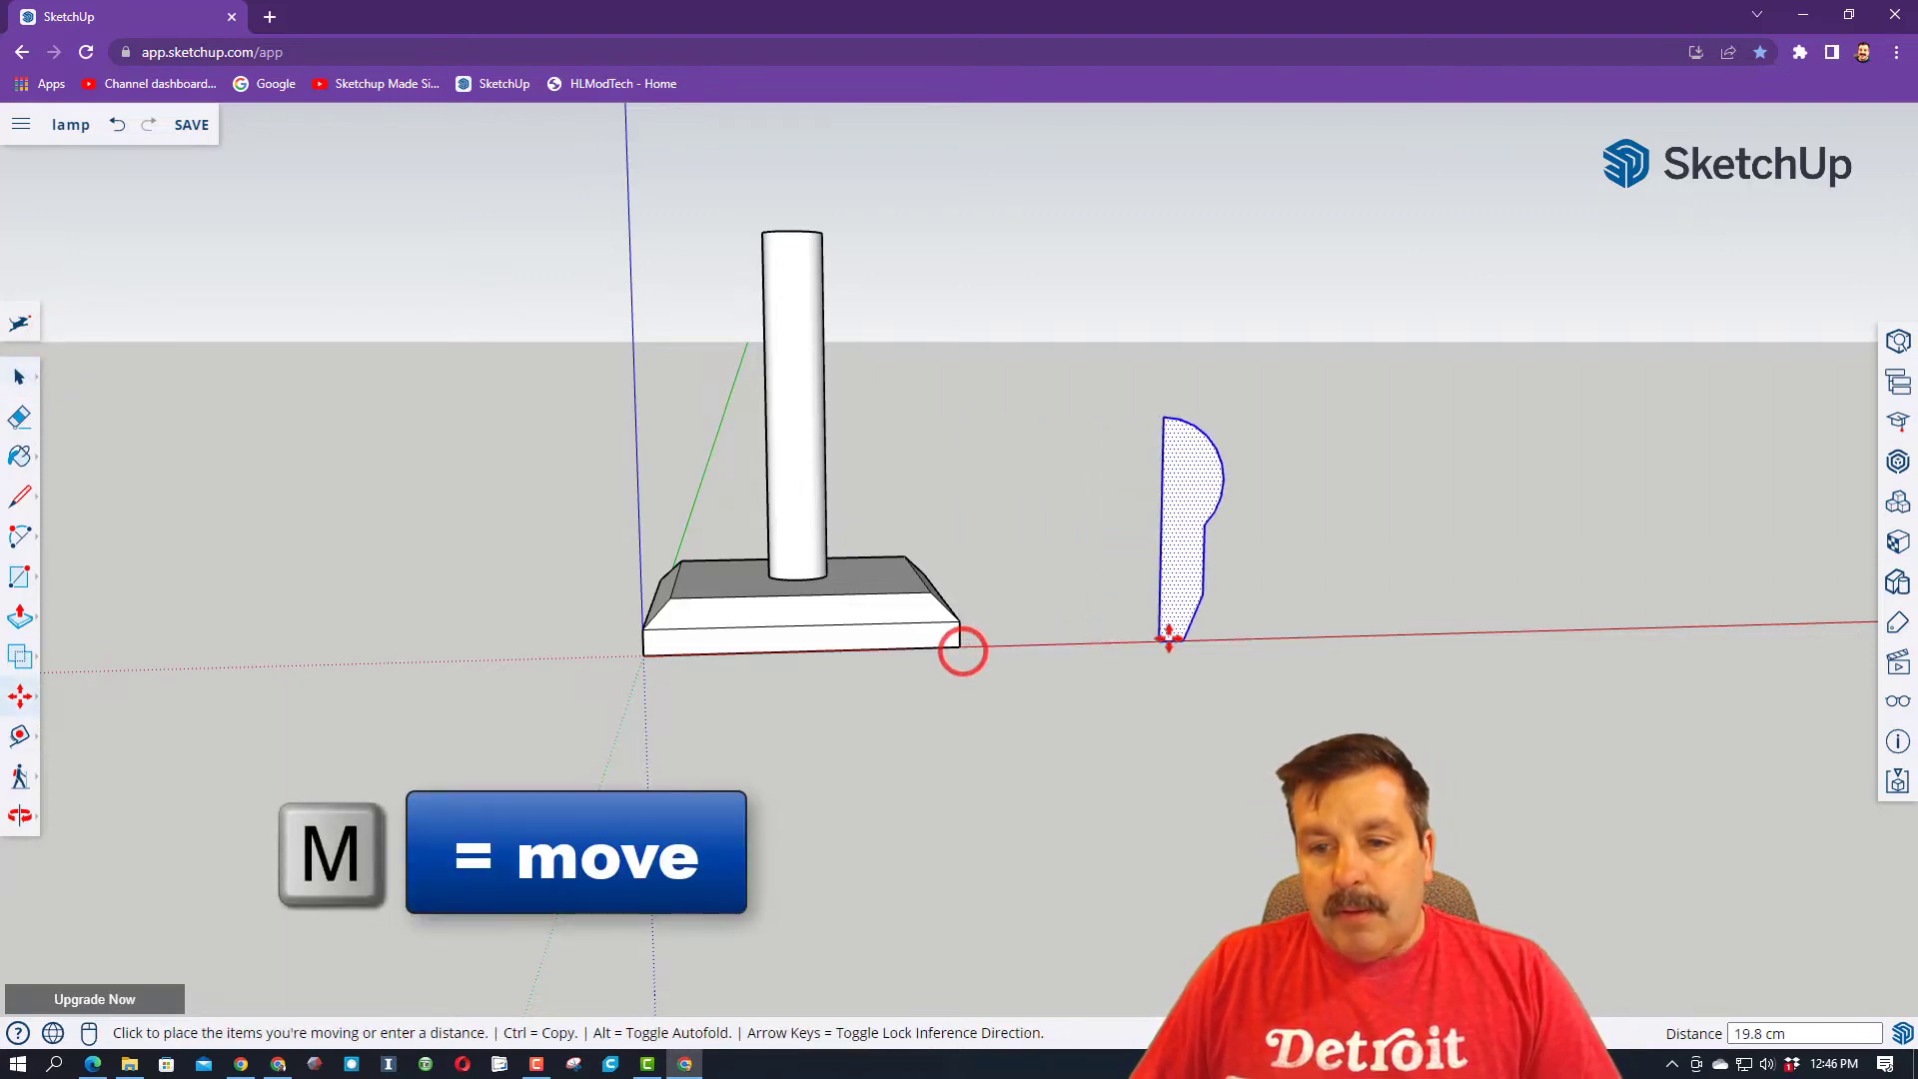
click(1168, 639)
- Draw a flat circle with a radius of about 2.5 cm on the ground, centred on the profile's inner bottom corner and reaching its outer one
middle_drag(1088, 630, 1142, 546)
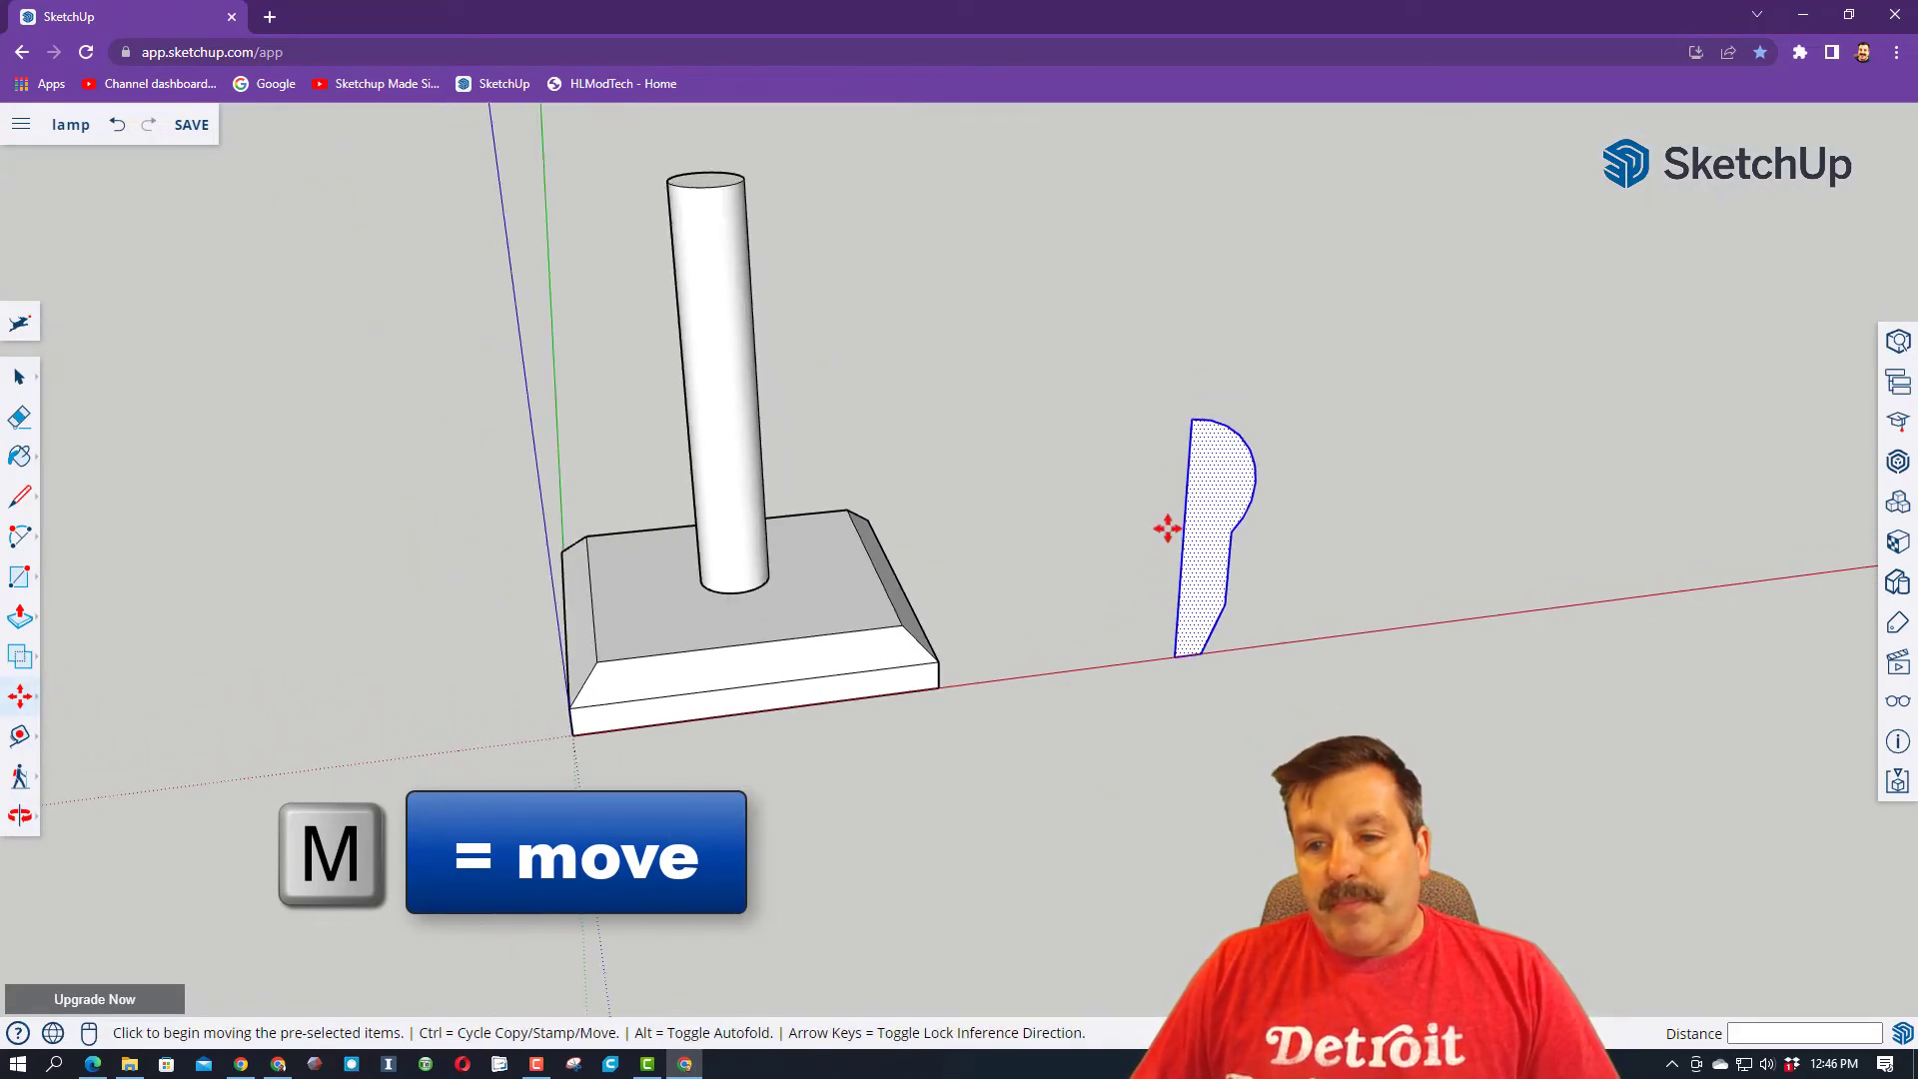
key(c)
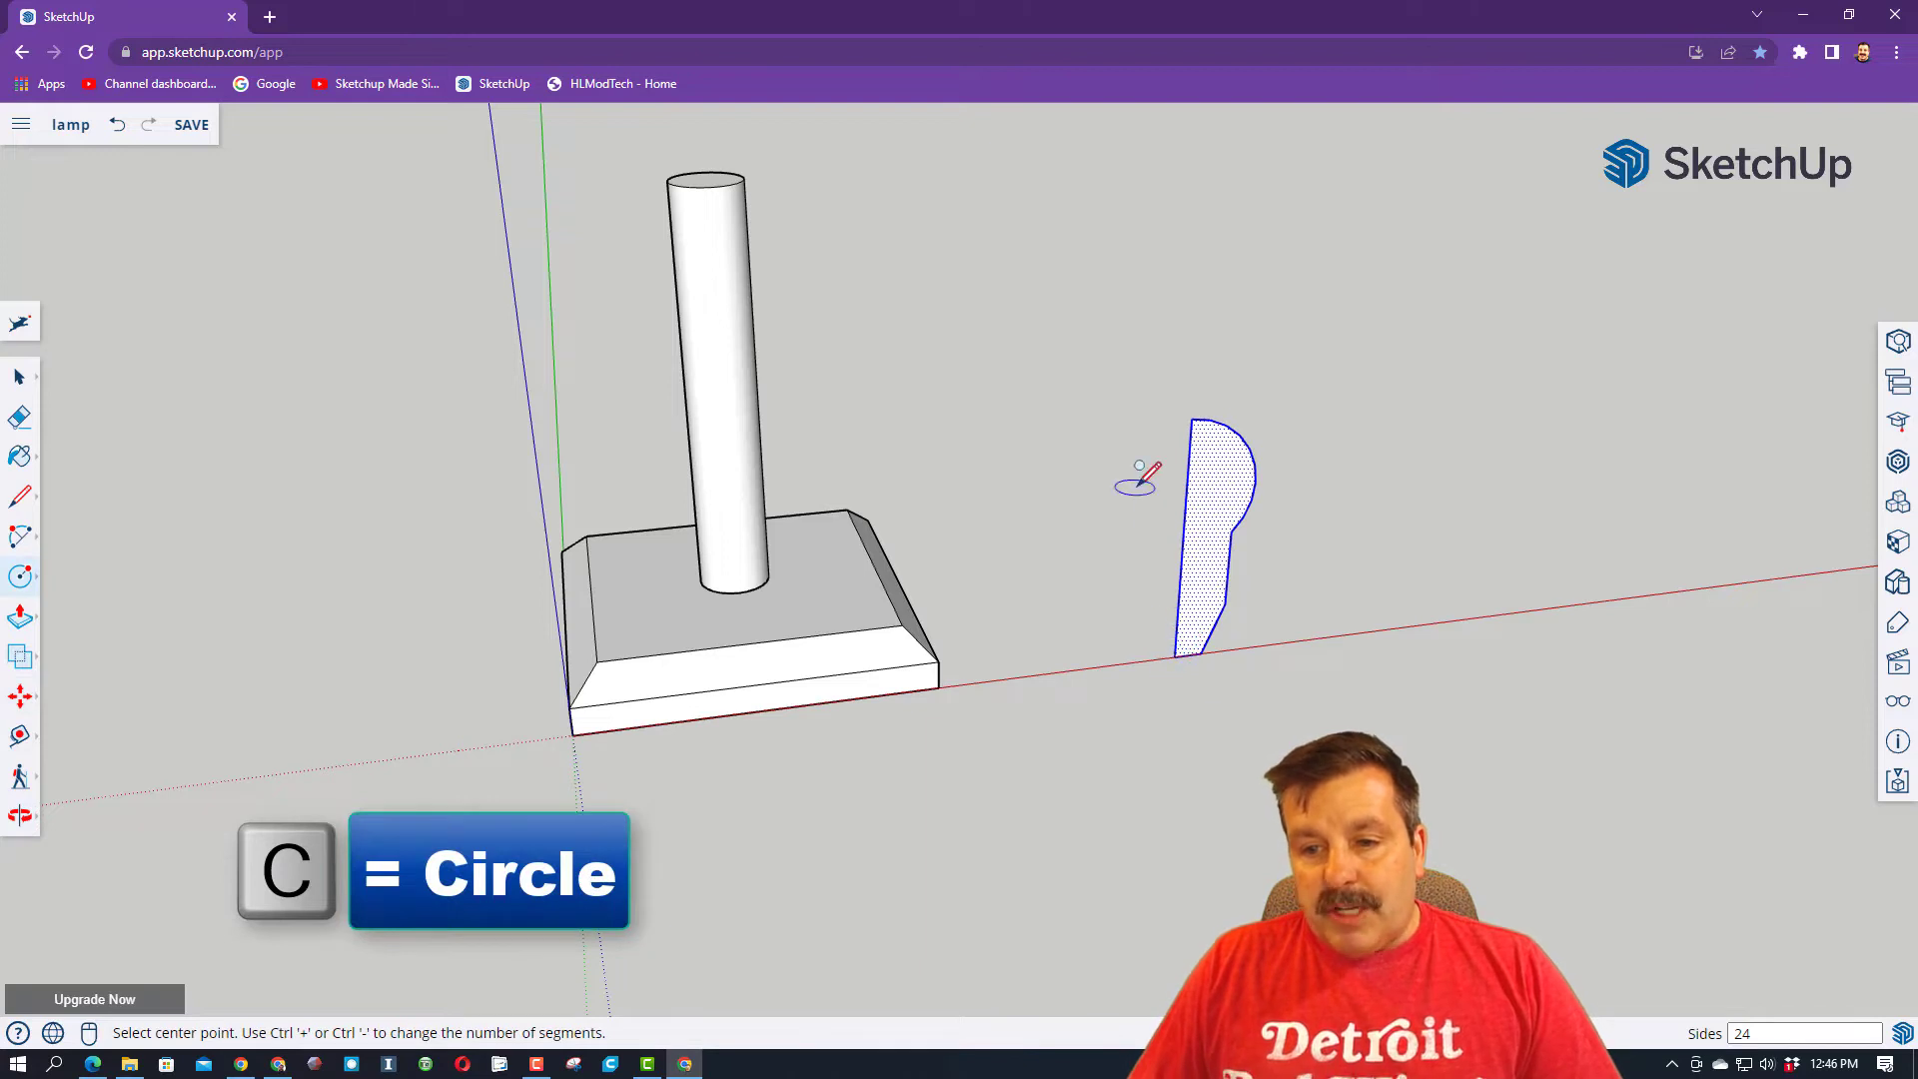
middle_drag(1139, 484, 1158, 711)
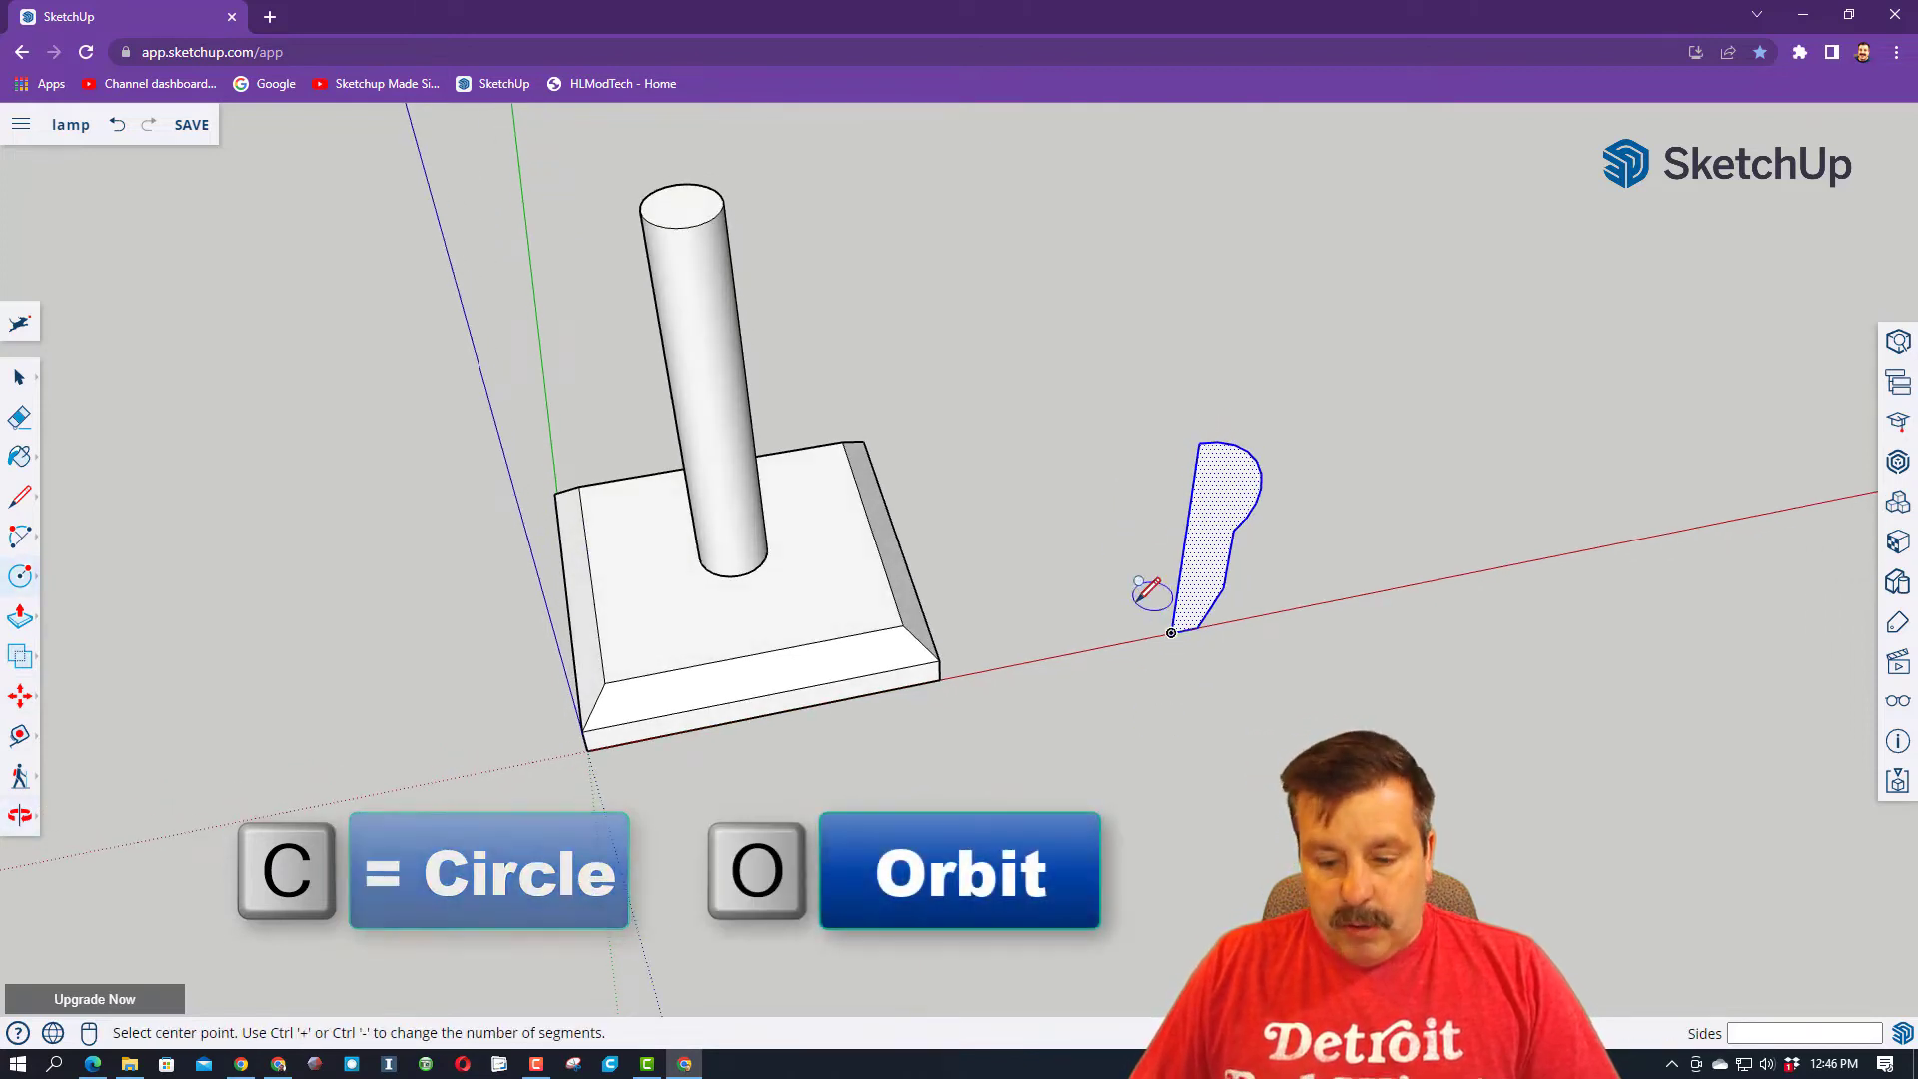
key(o)
drag(1096, 478, 1137, 600)
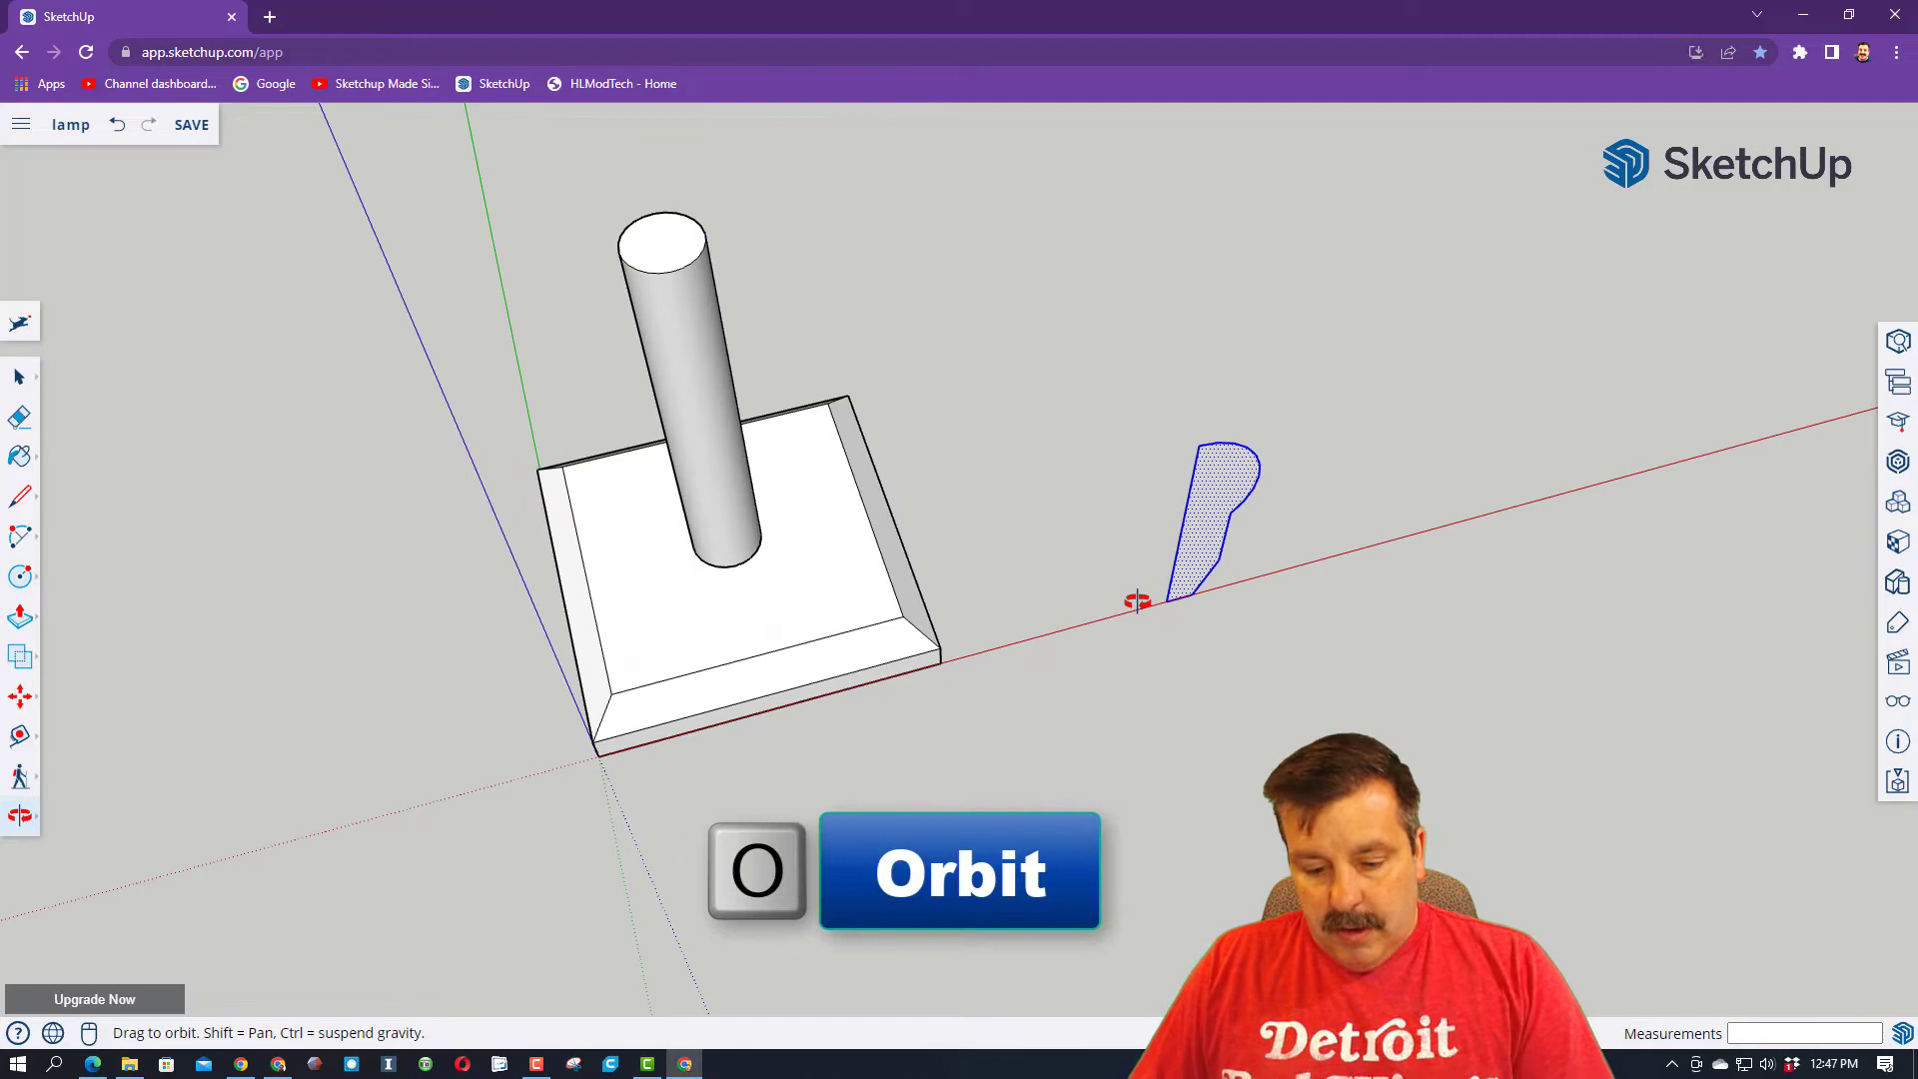
key(c)
click(1165, 600)
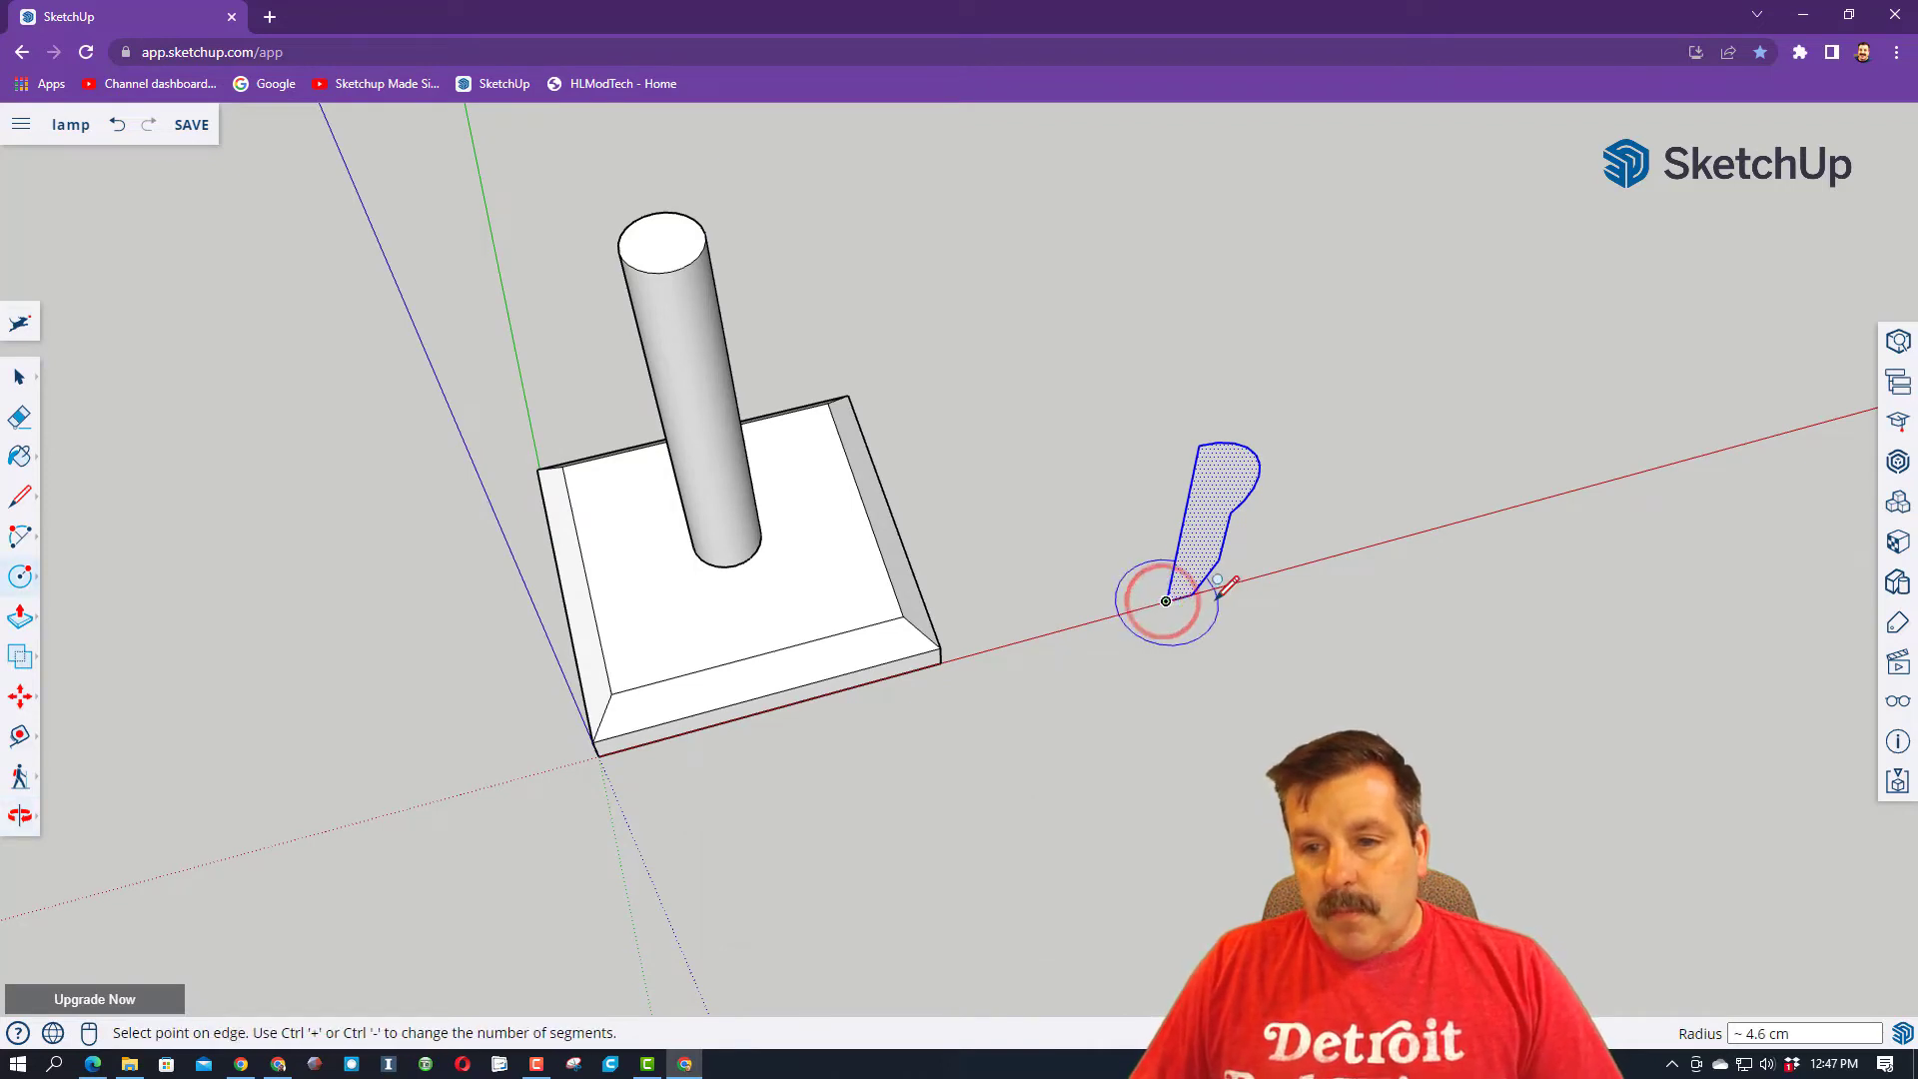
click(1193, 595)
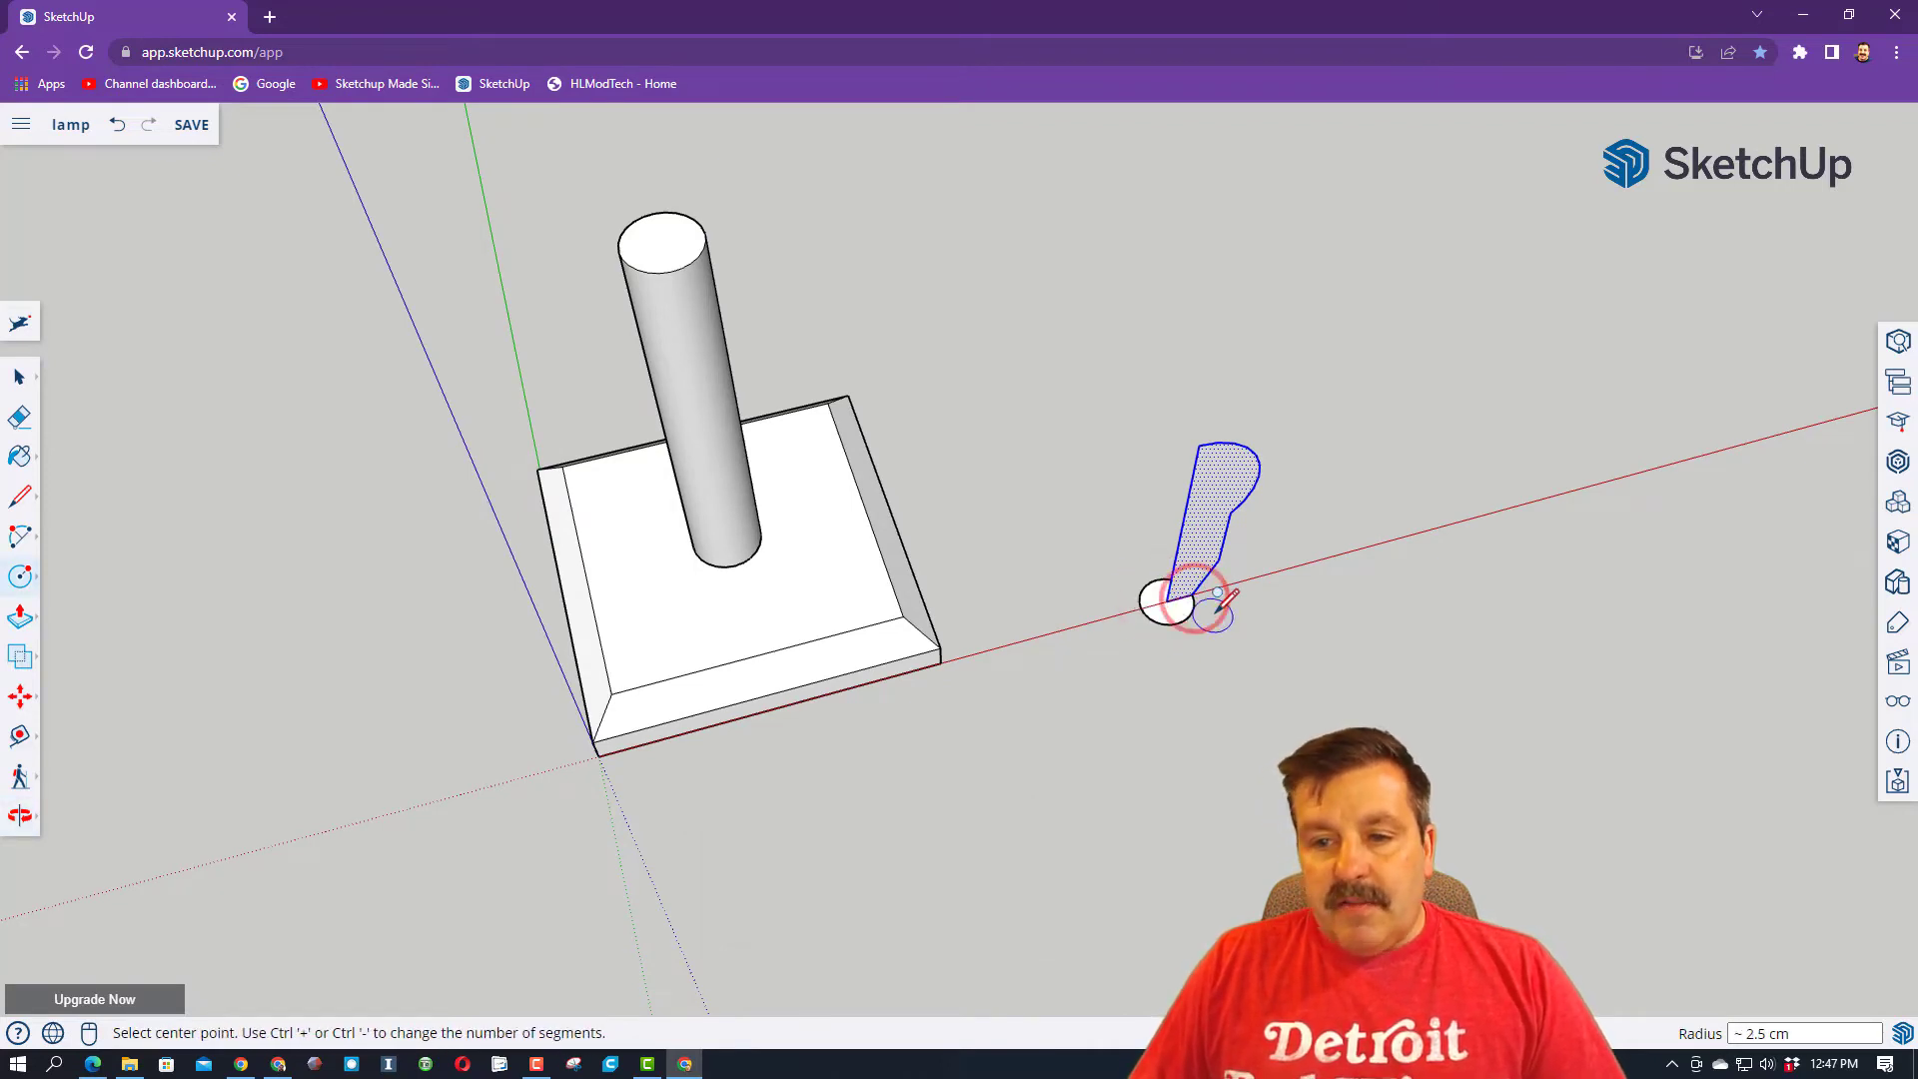
- Use Follow Me to sweep the half-bulb profile fully around the small circle, undoing the mistaken first sweep
key(c)
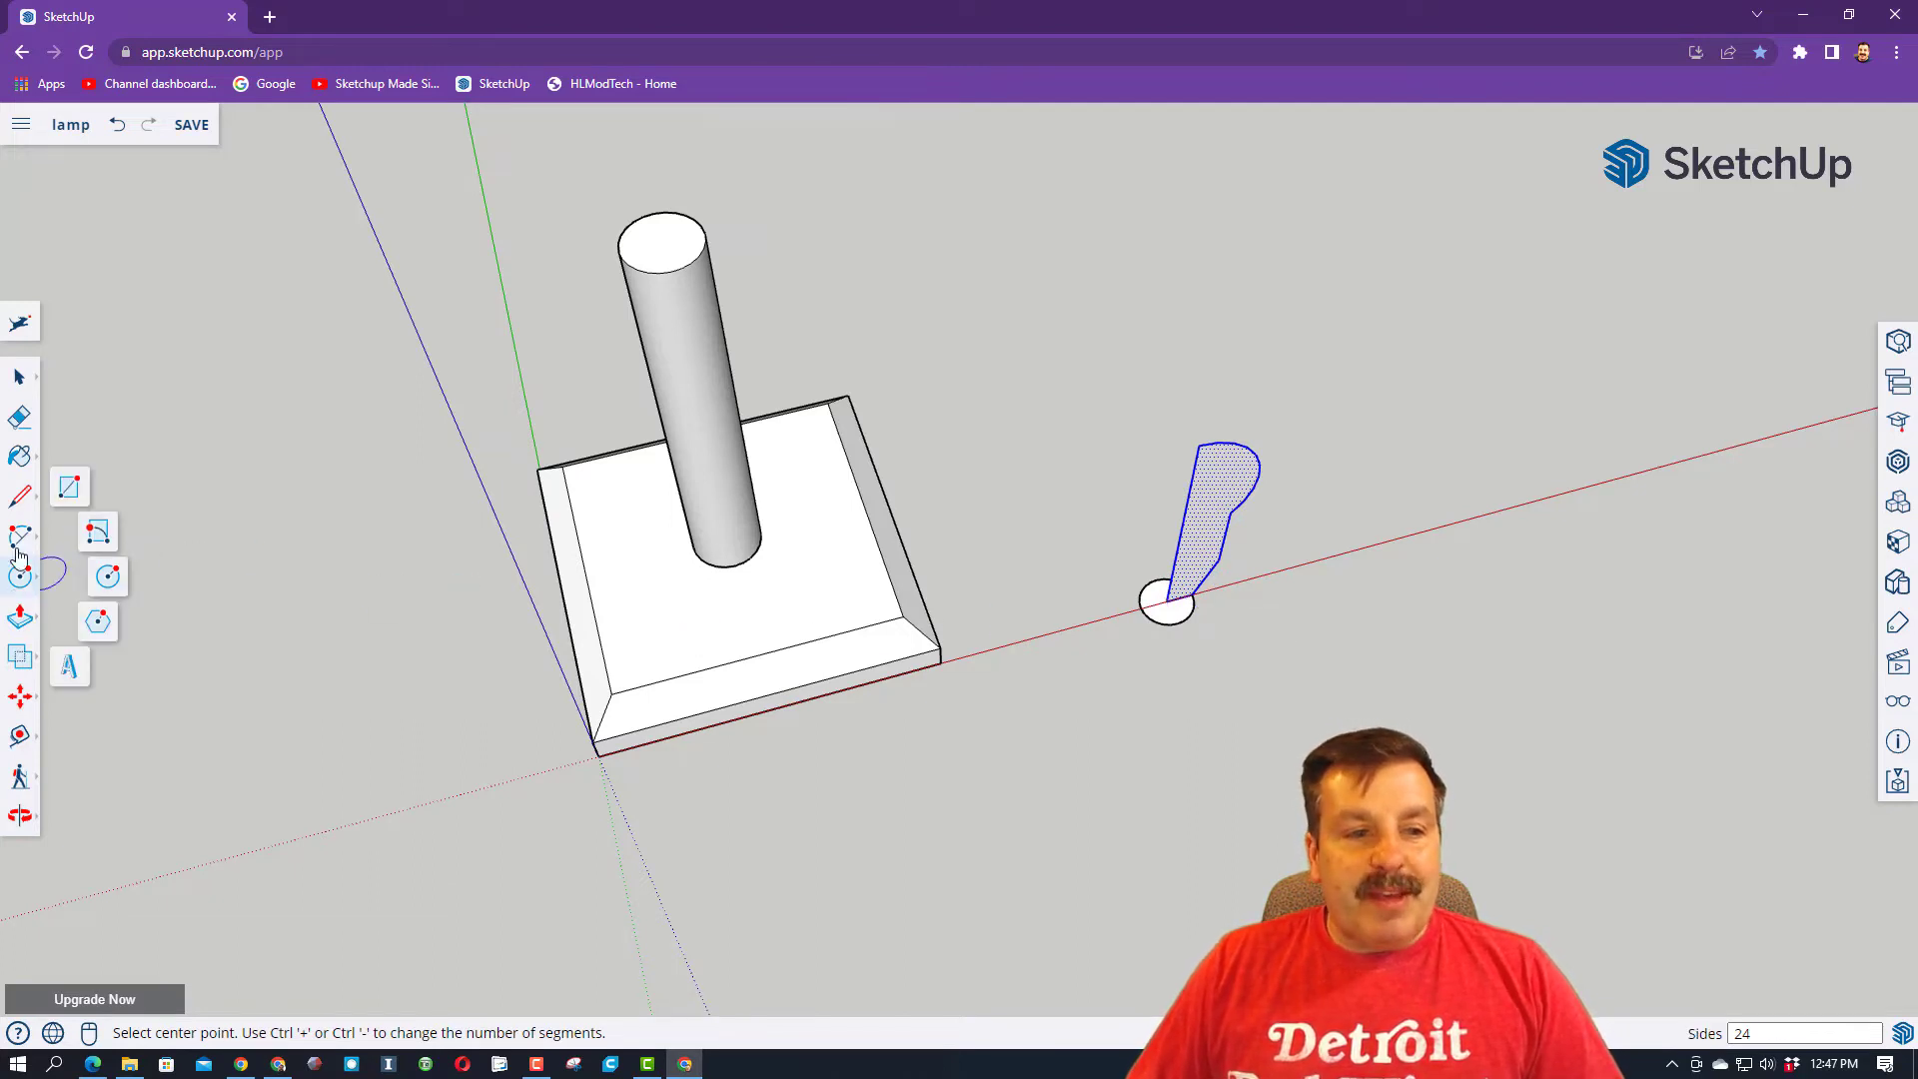
click(19, 616)
click(92, 612)
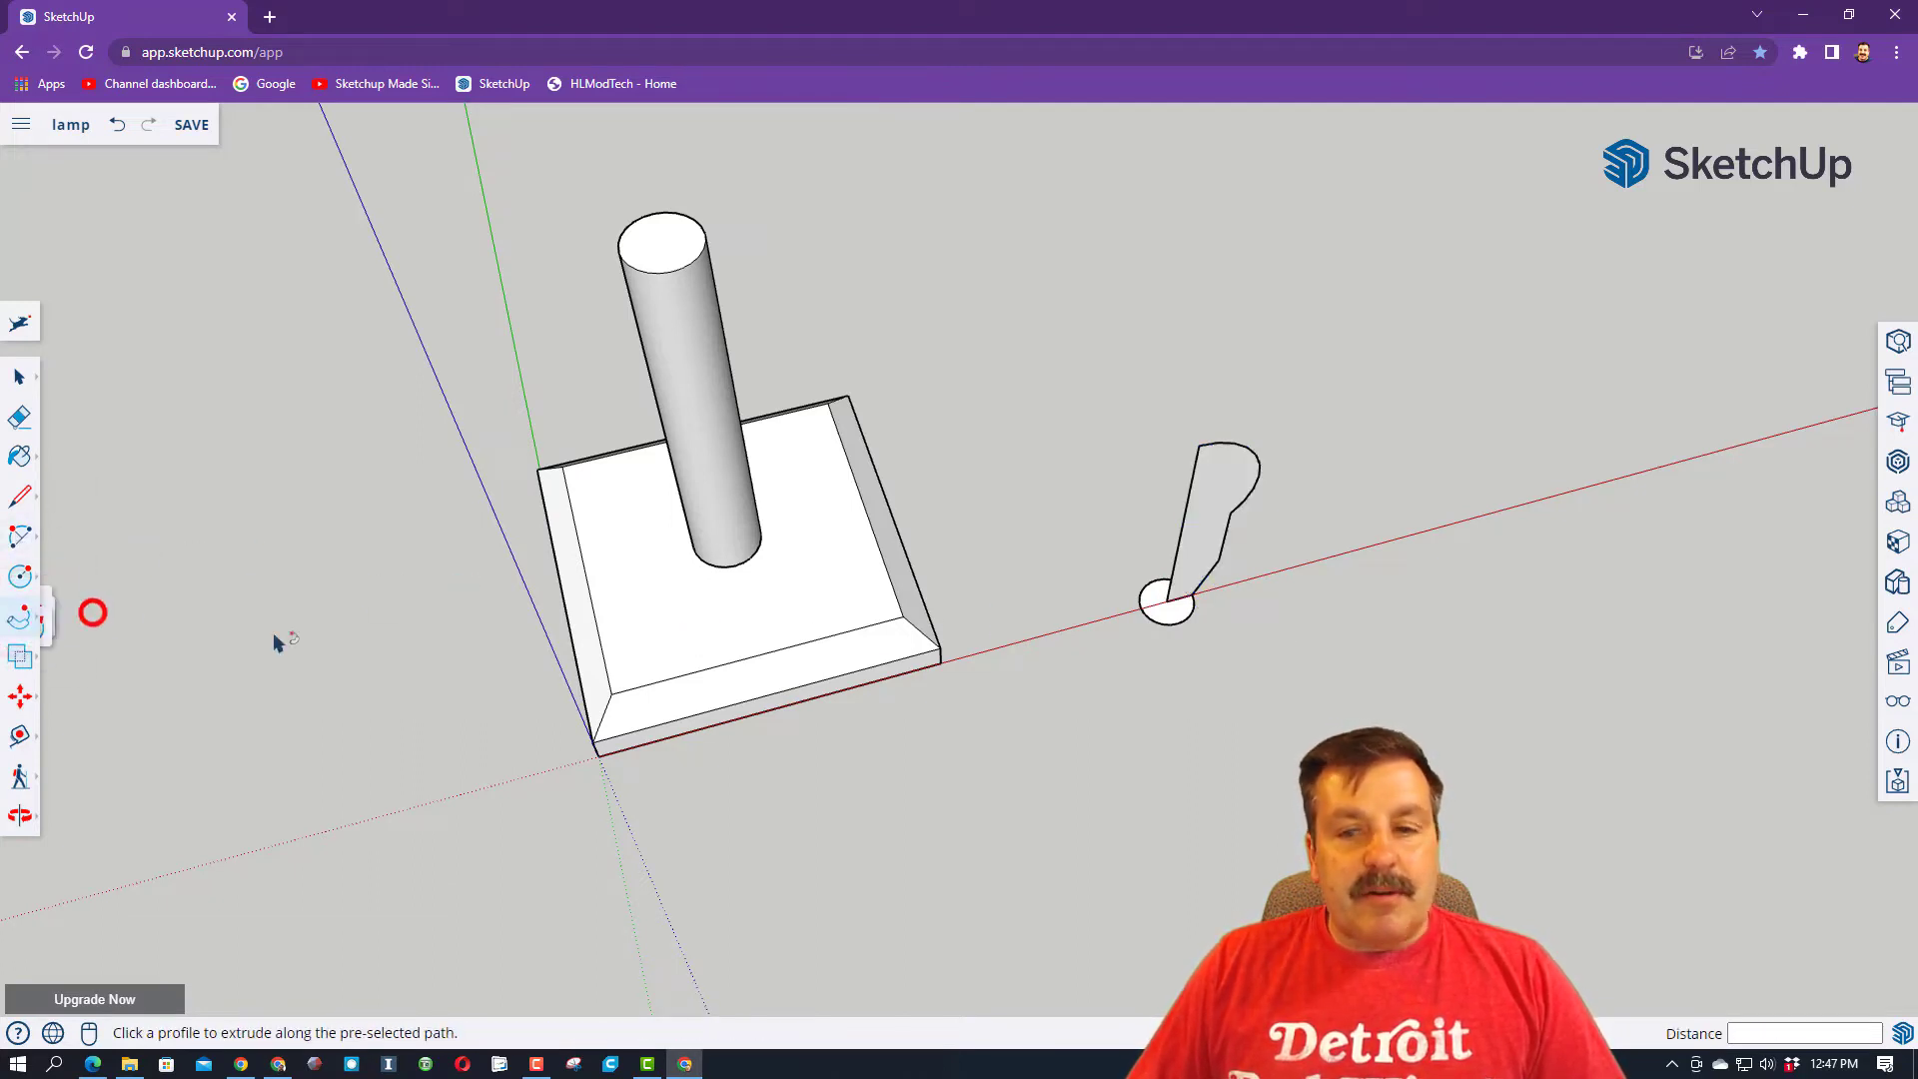
click(1202, 526)
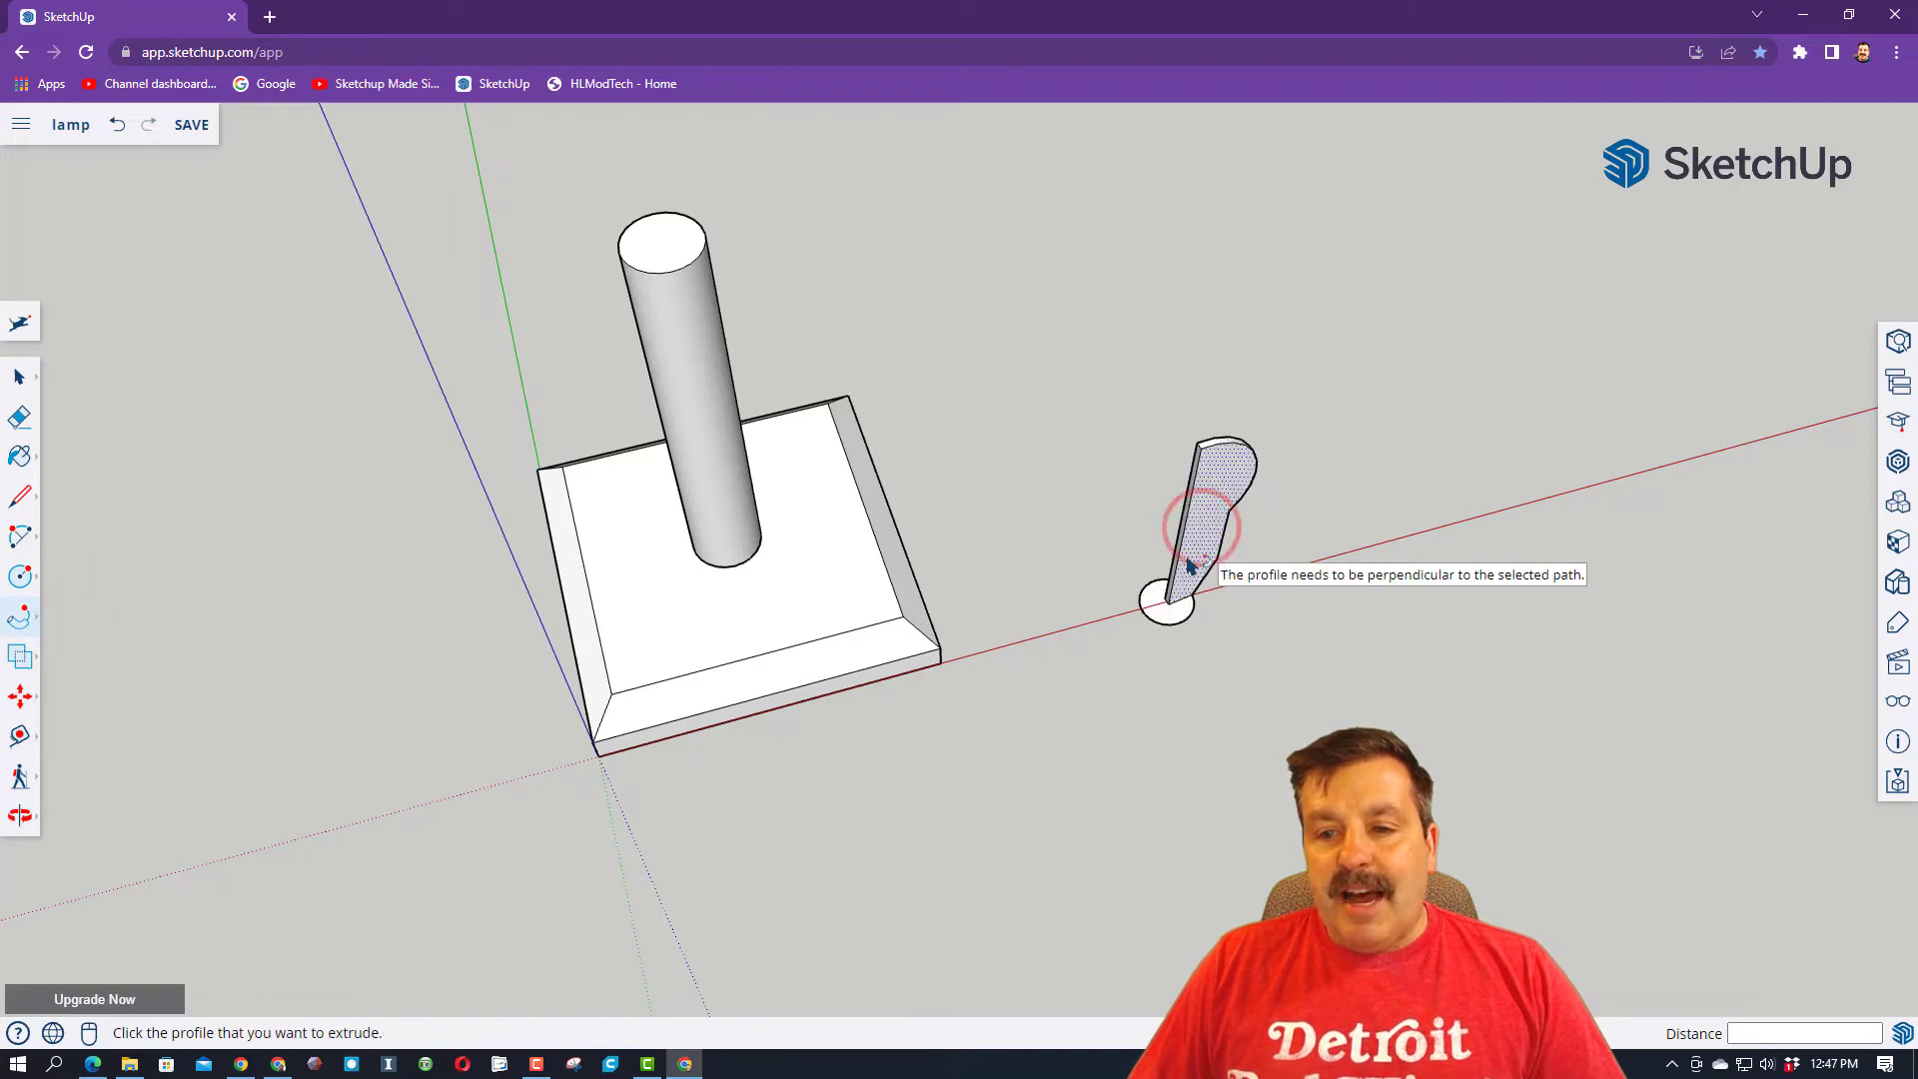
click(1189, 565)
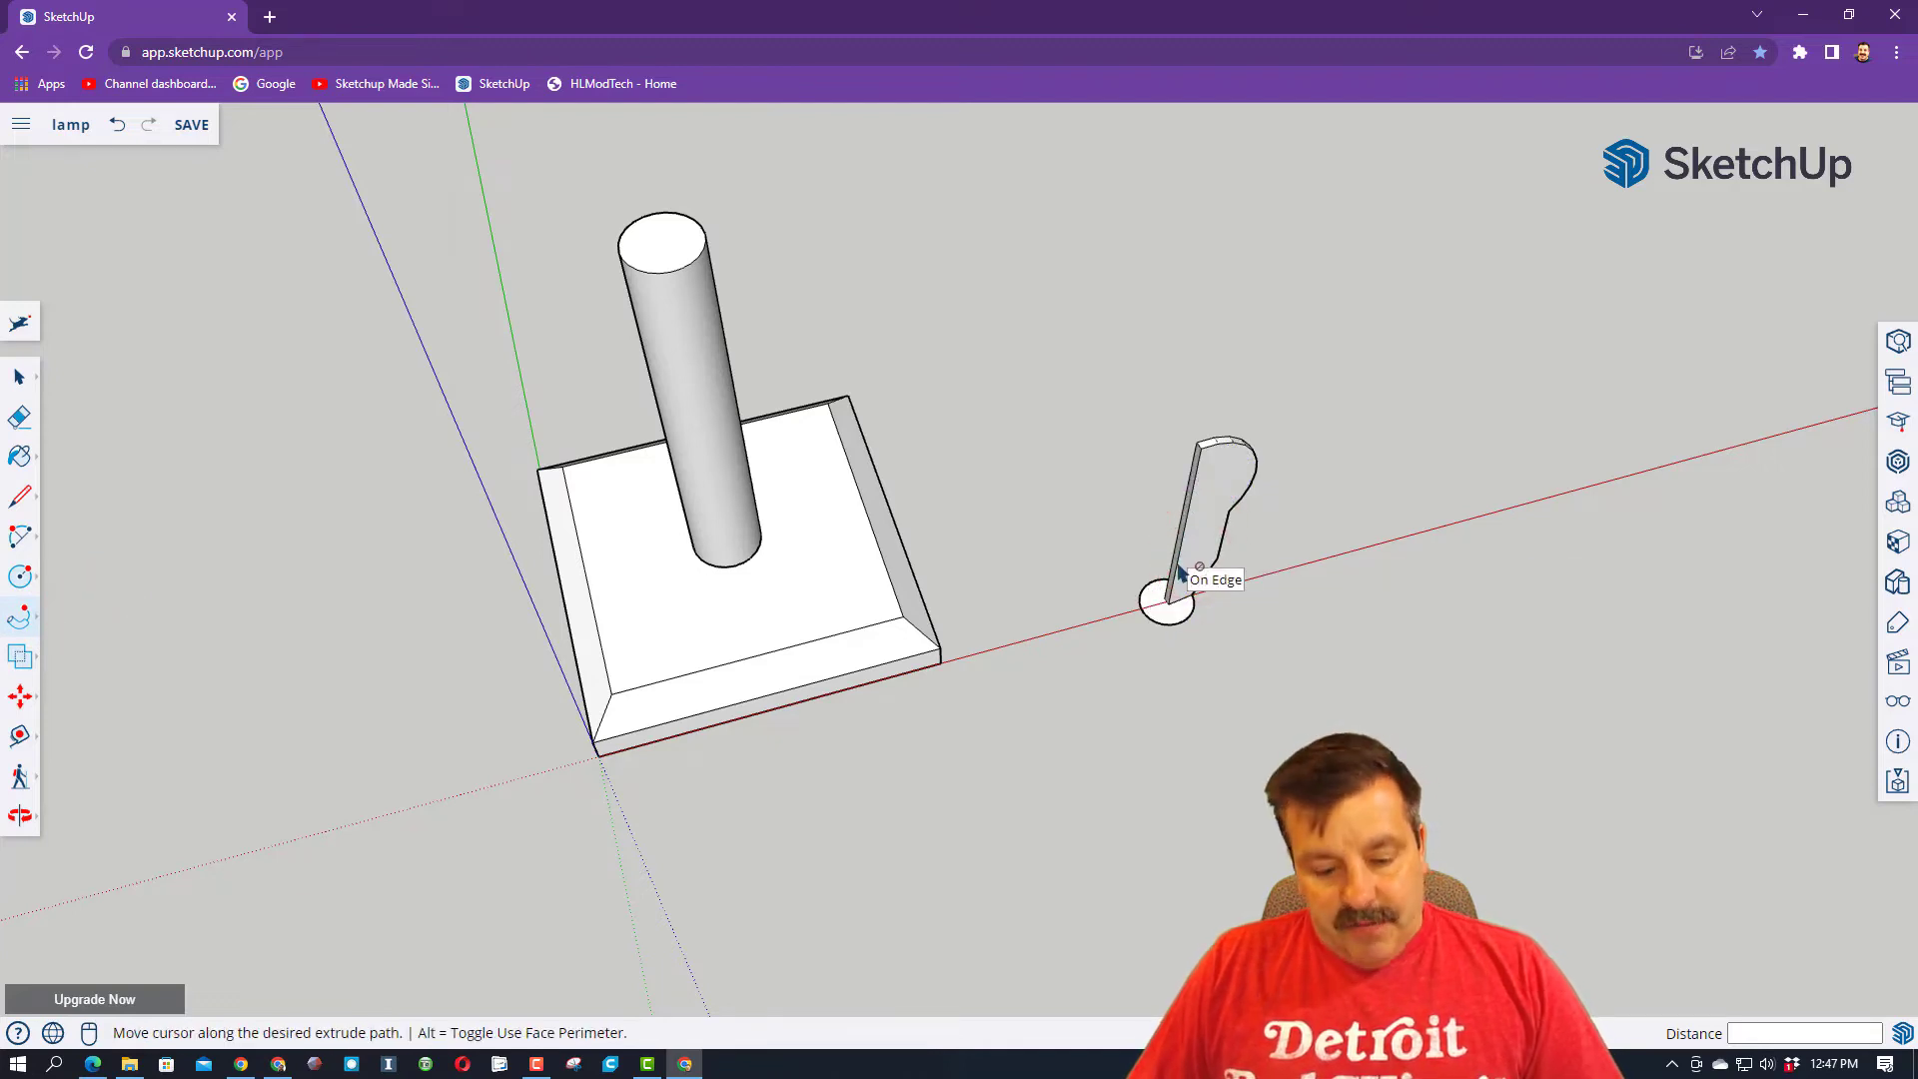
key(ctrl+z)
click(1198, 534)
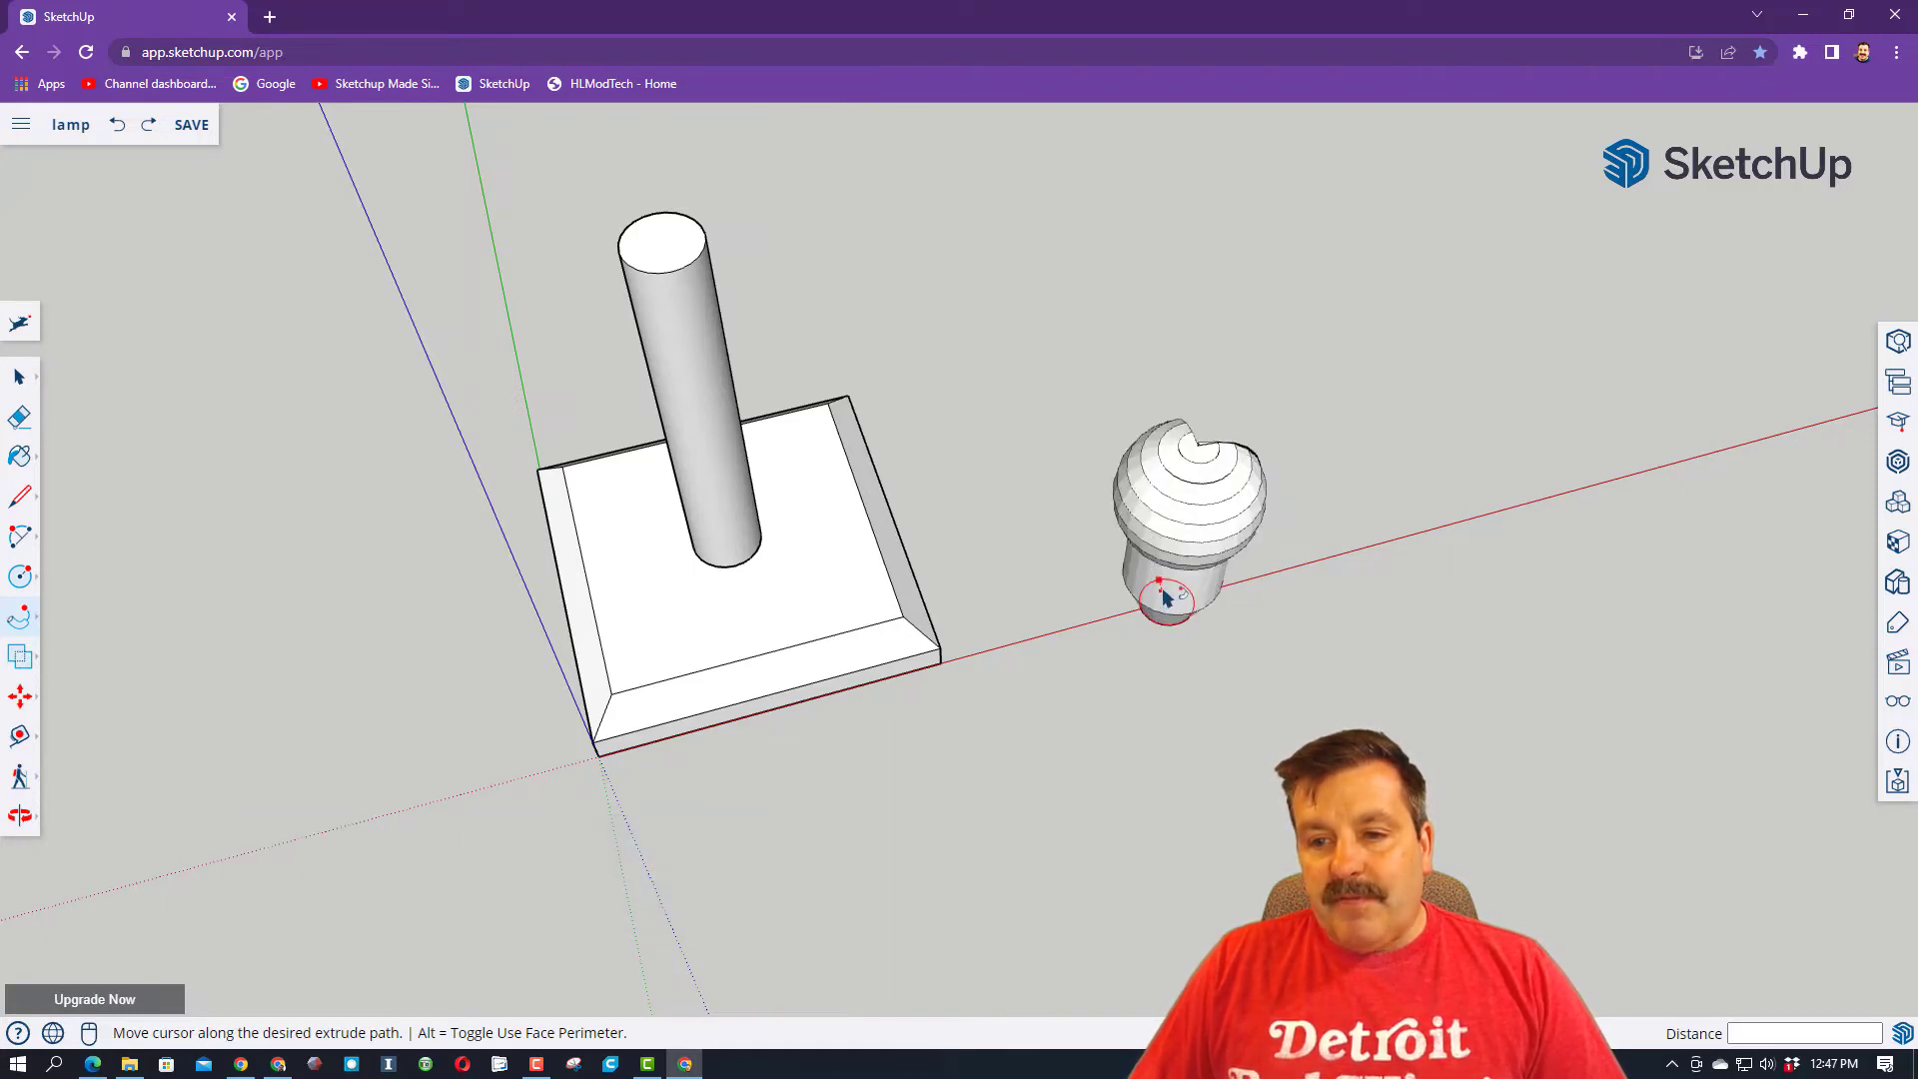
click(1186, 603)
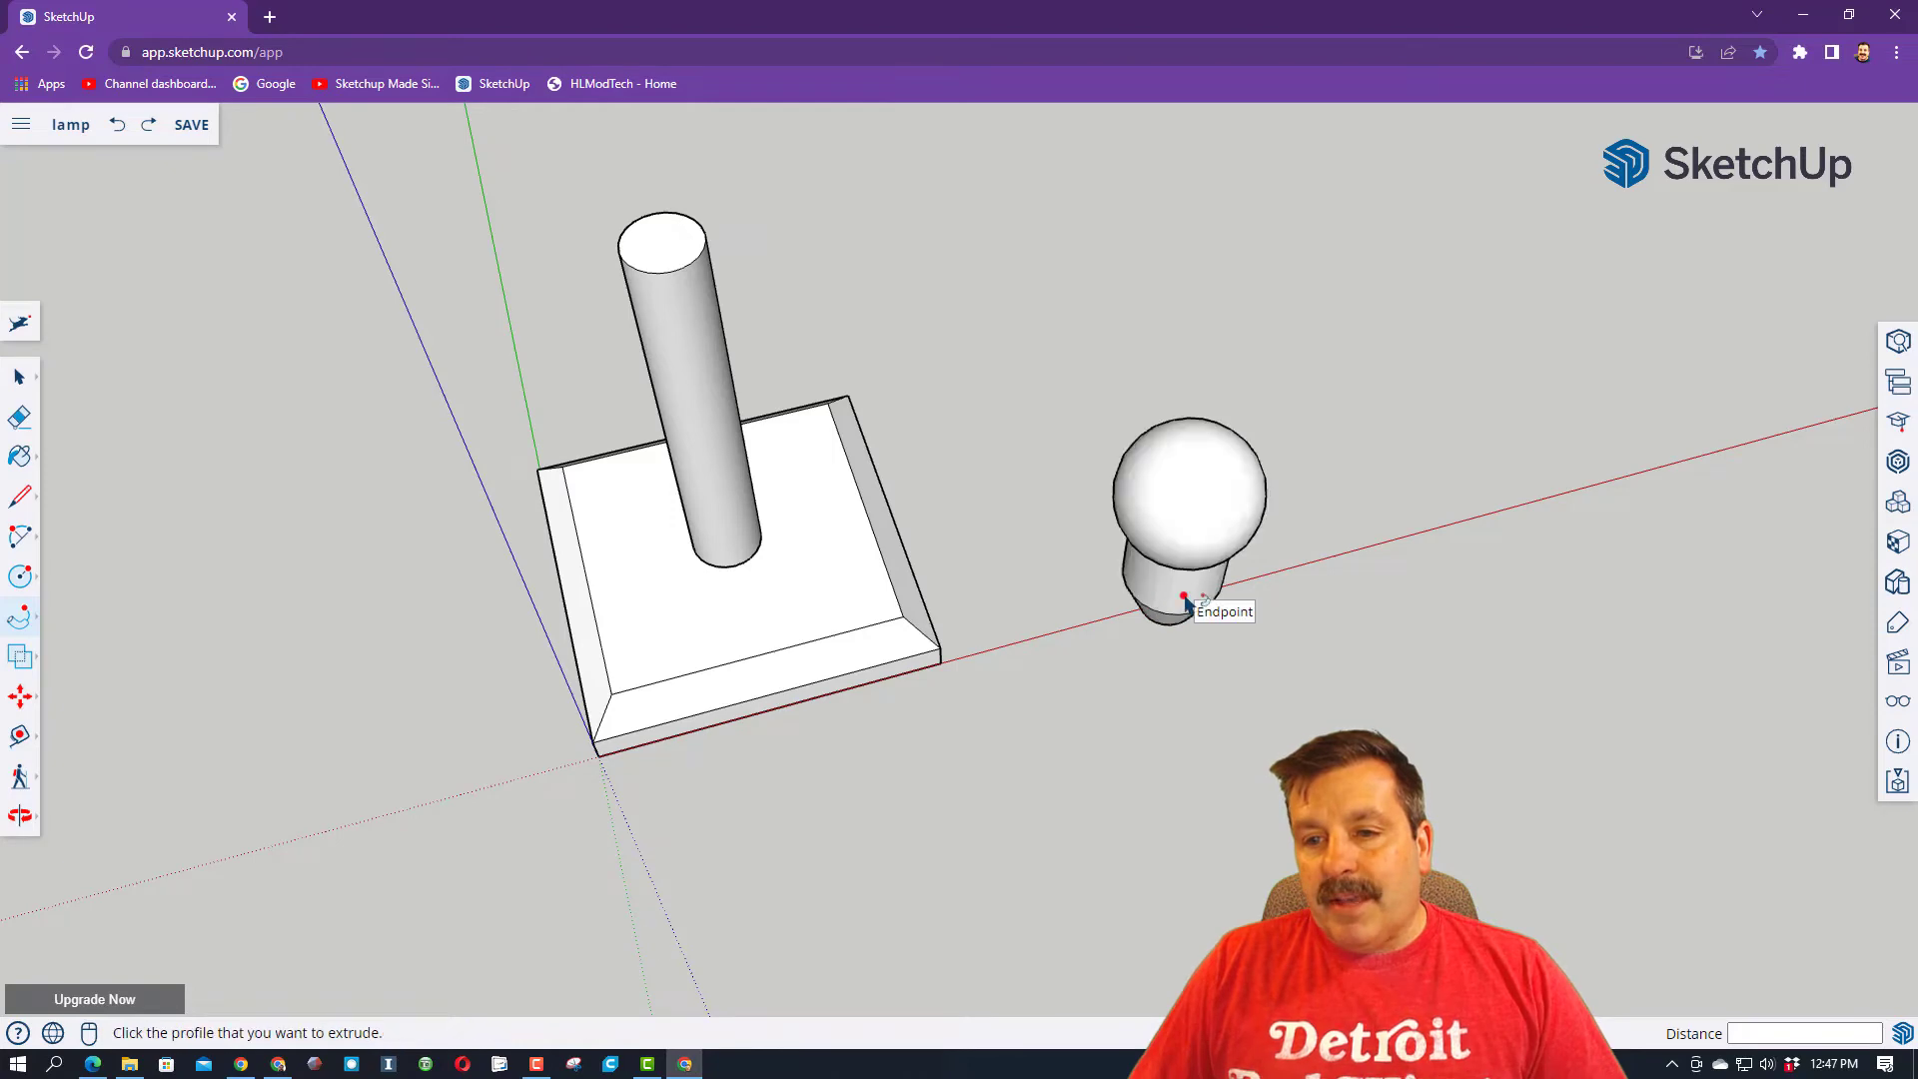
- Select the entire light bulb, including all its faces and edges, and make it a group
key(o)
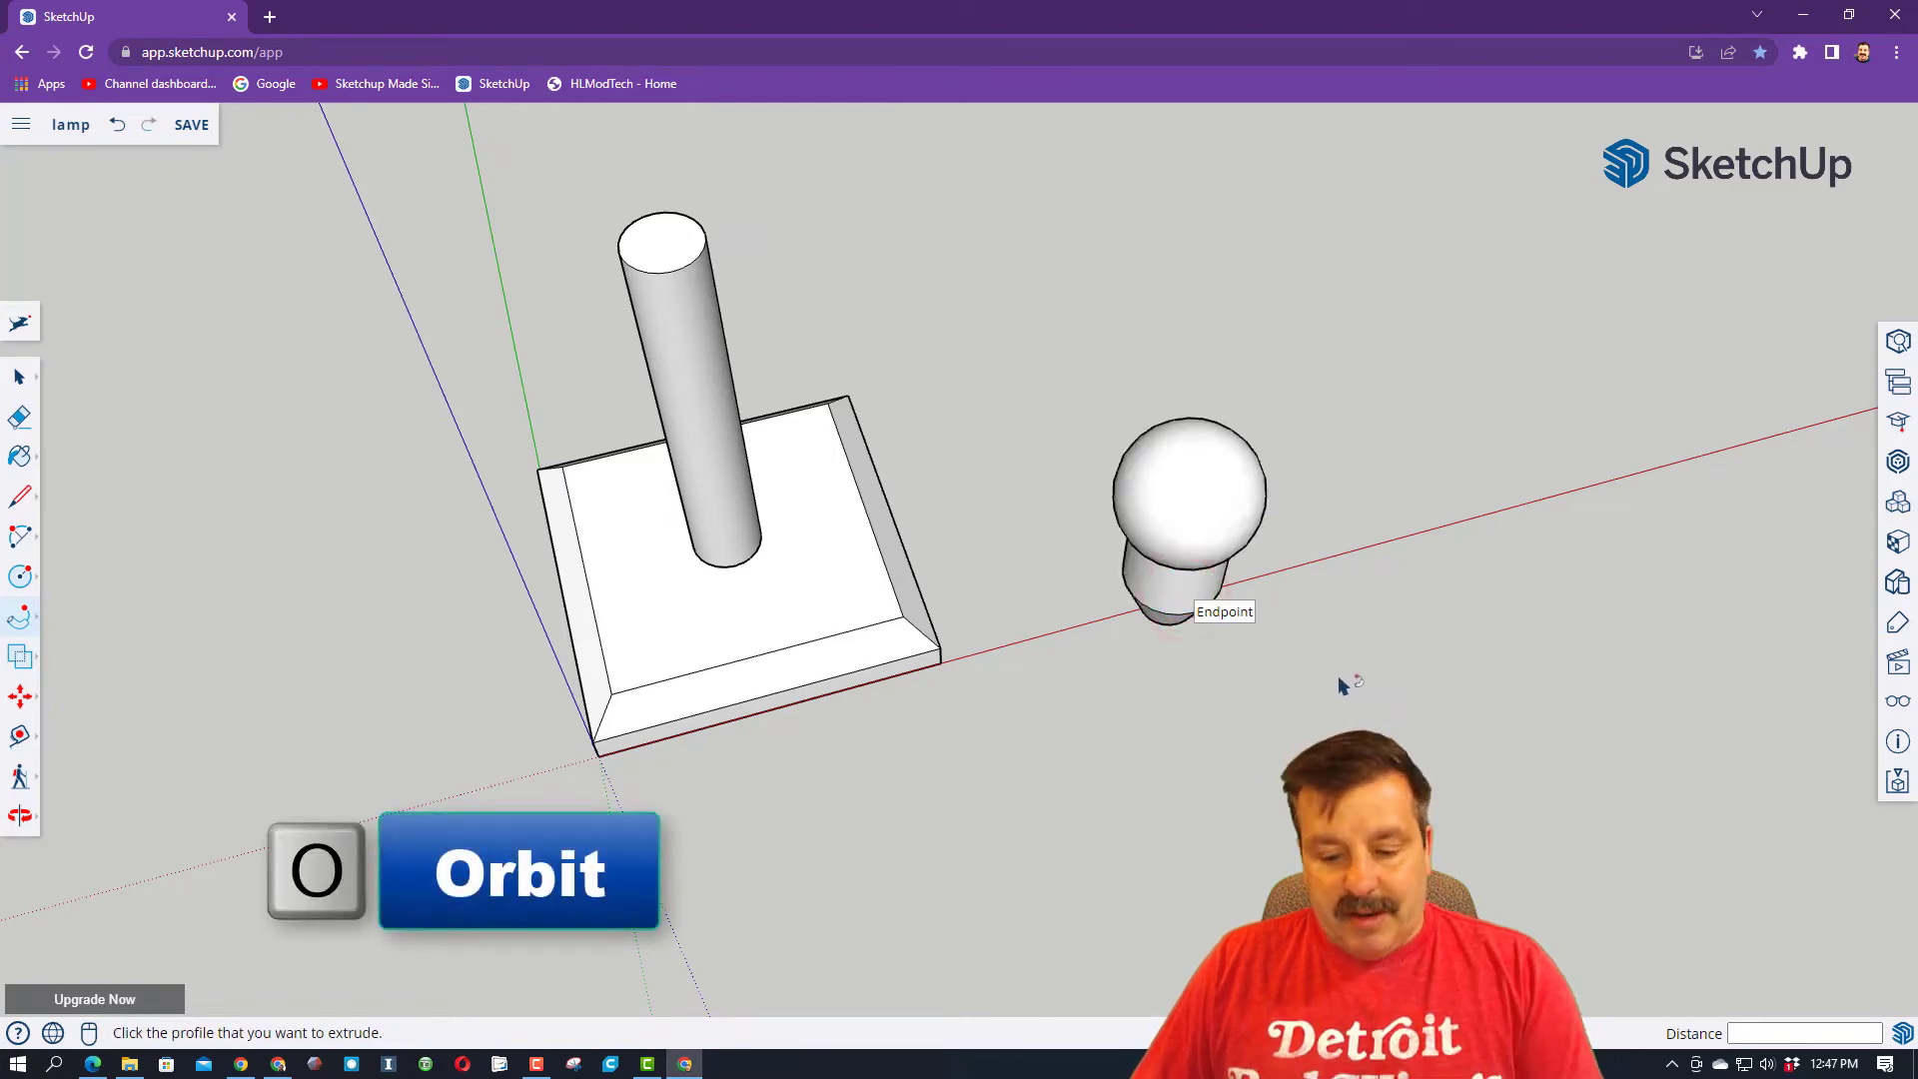
drag(1395, 673, 1233, 715)
key(space)
key(space)
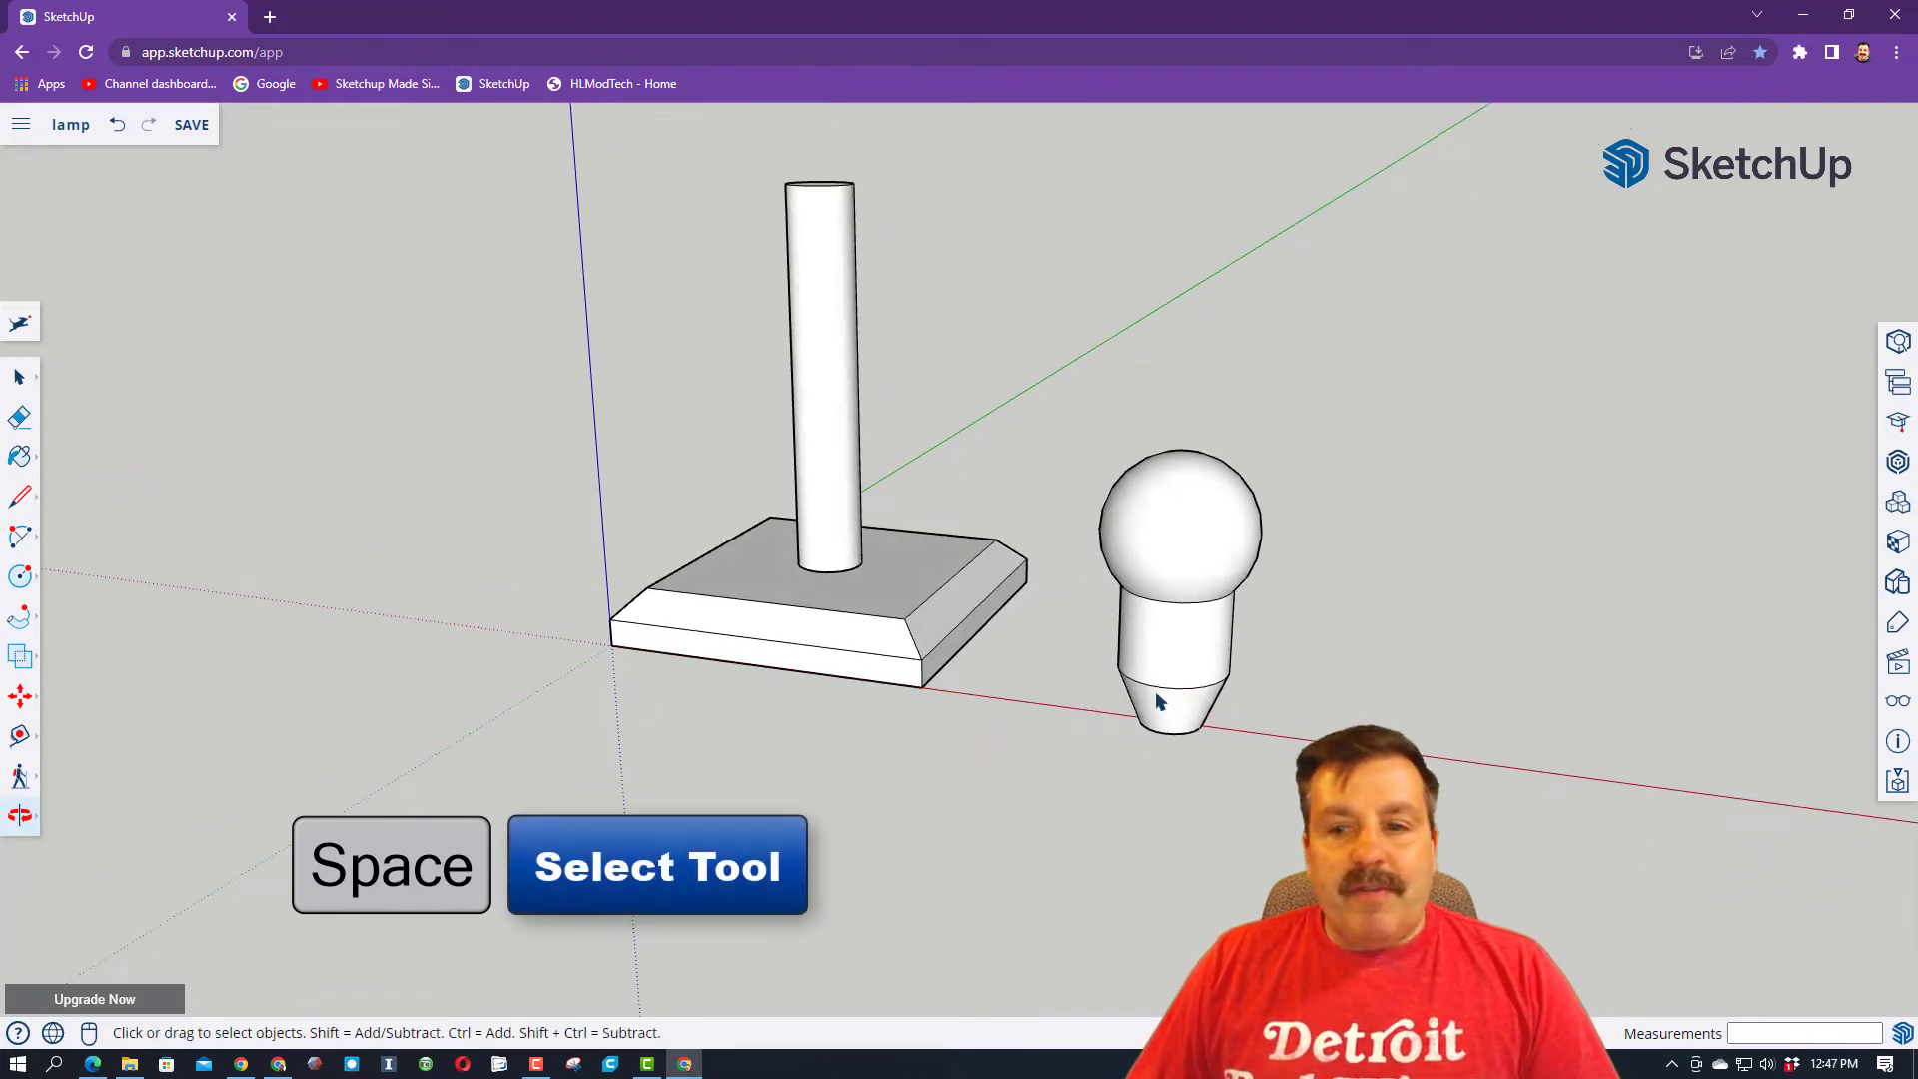
drag(1085, 400, 1273, 785)
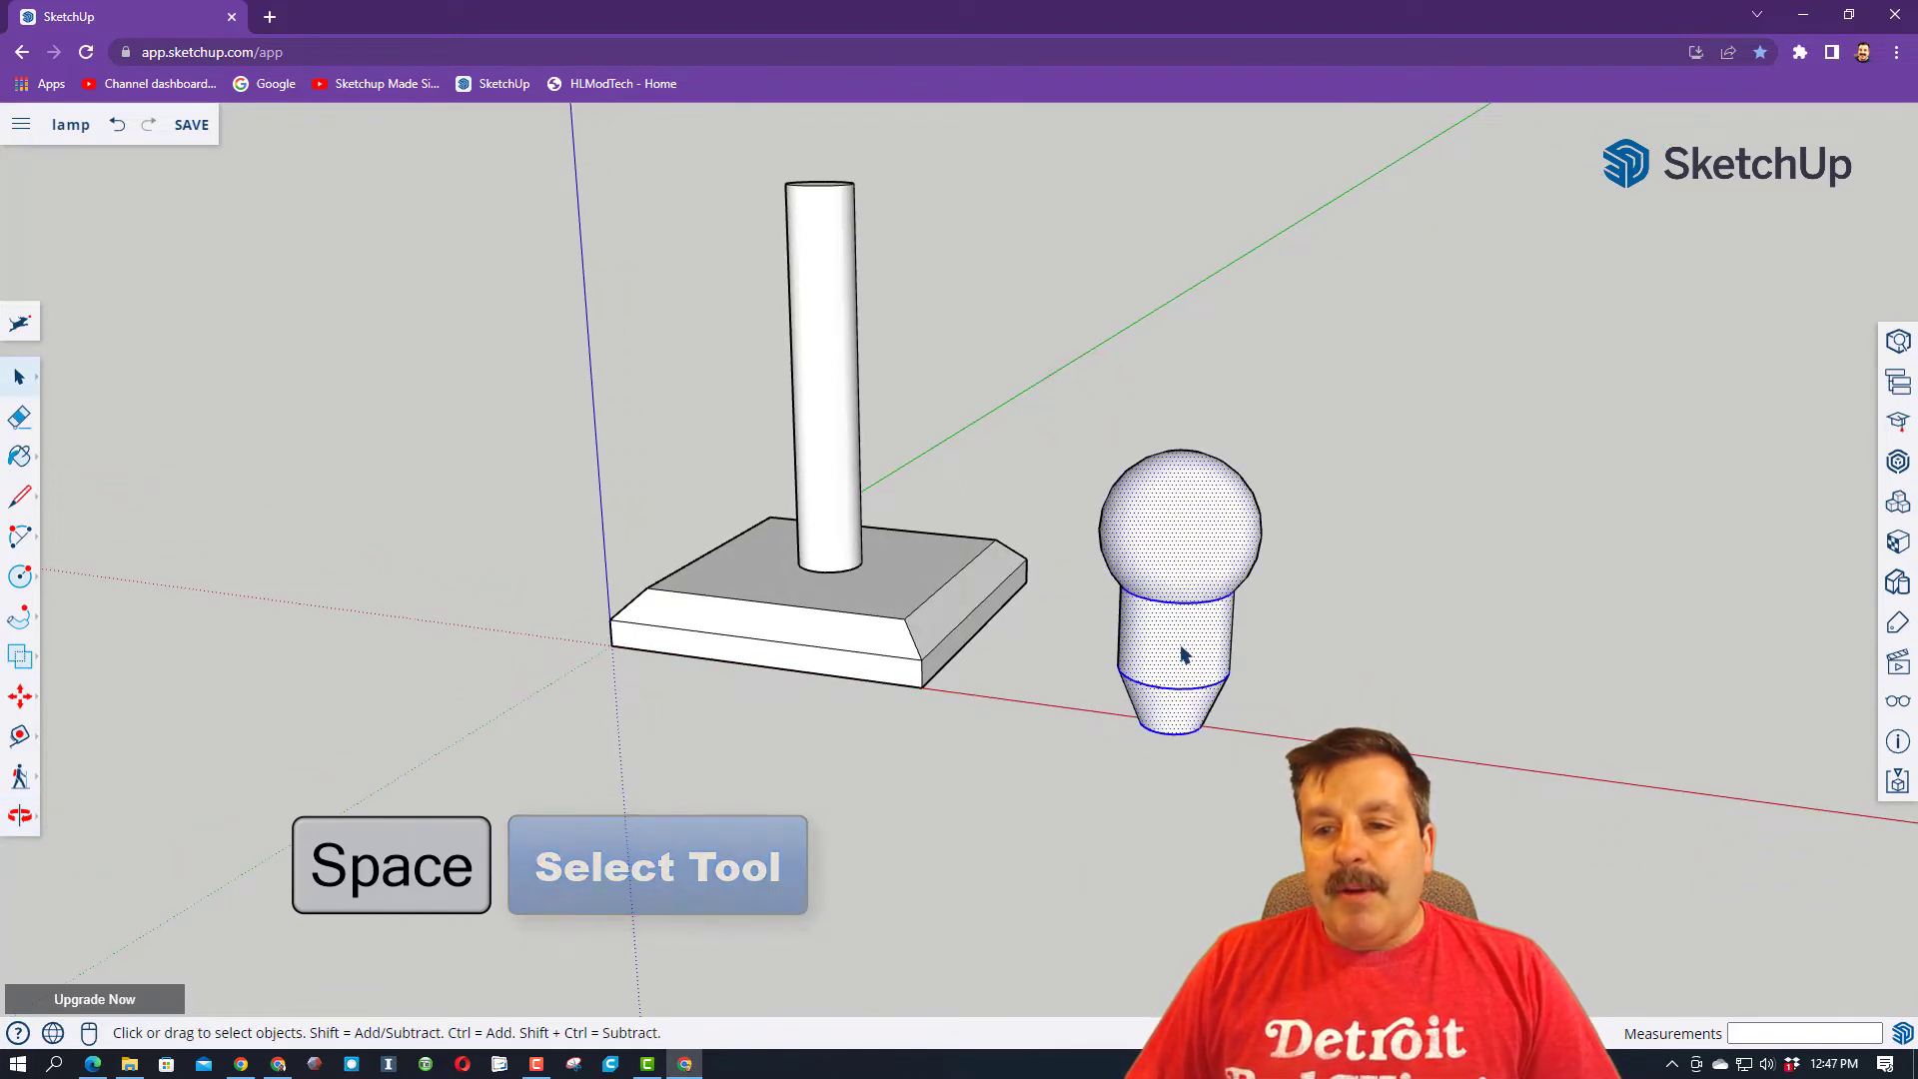
right_click(1183, 654)
click(1239, 783)
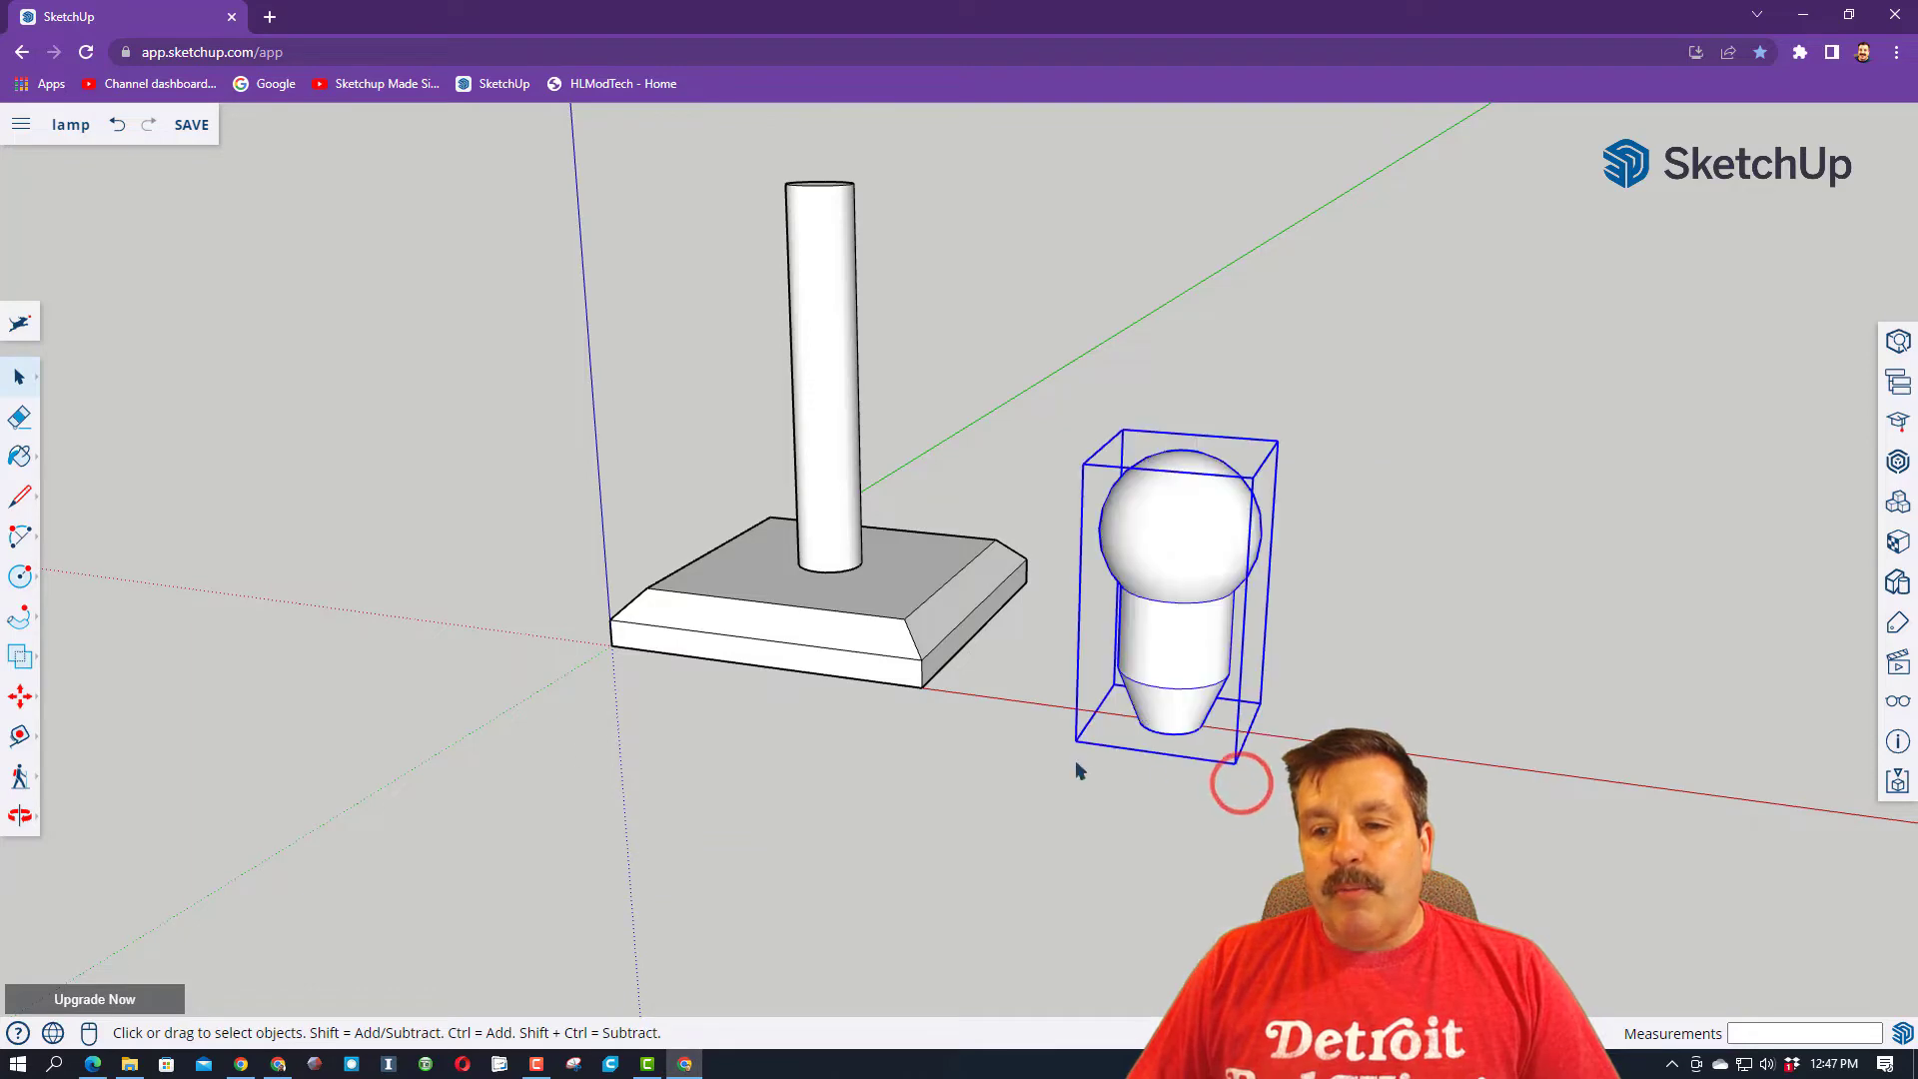
- Select the cylindrical post's faces and edges, leaving out the base, and make them a group
middle_drag(1012, 710, 1281, 661)
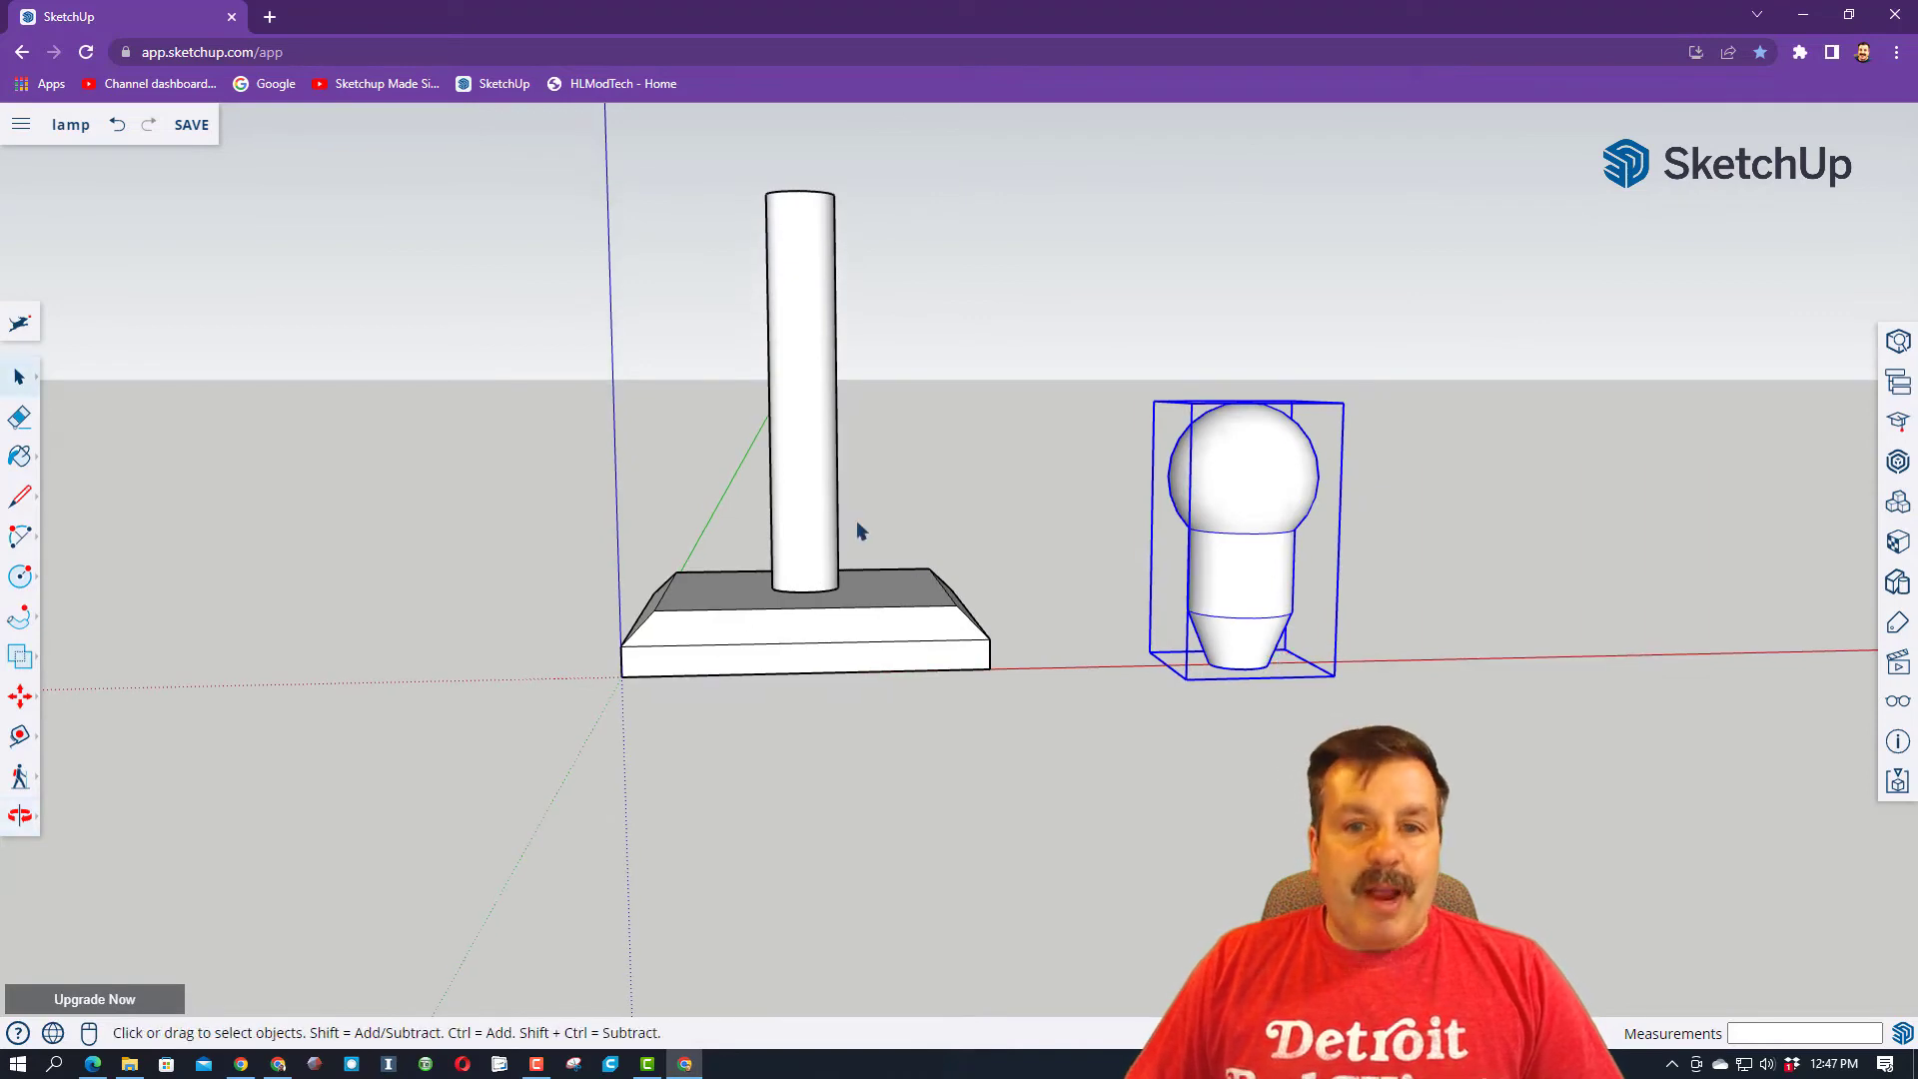
click(954, 430)
key(space)
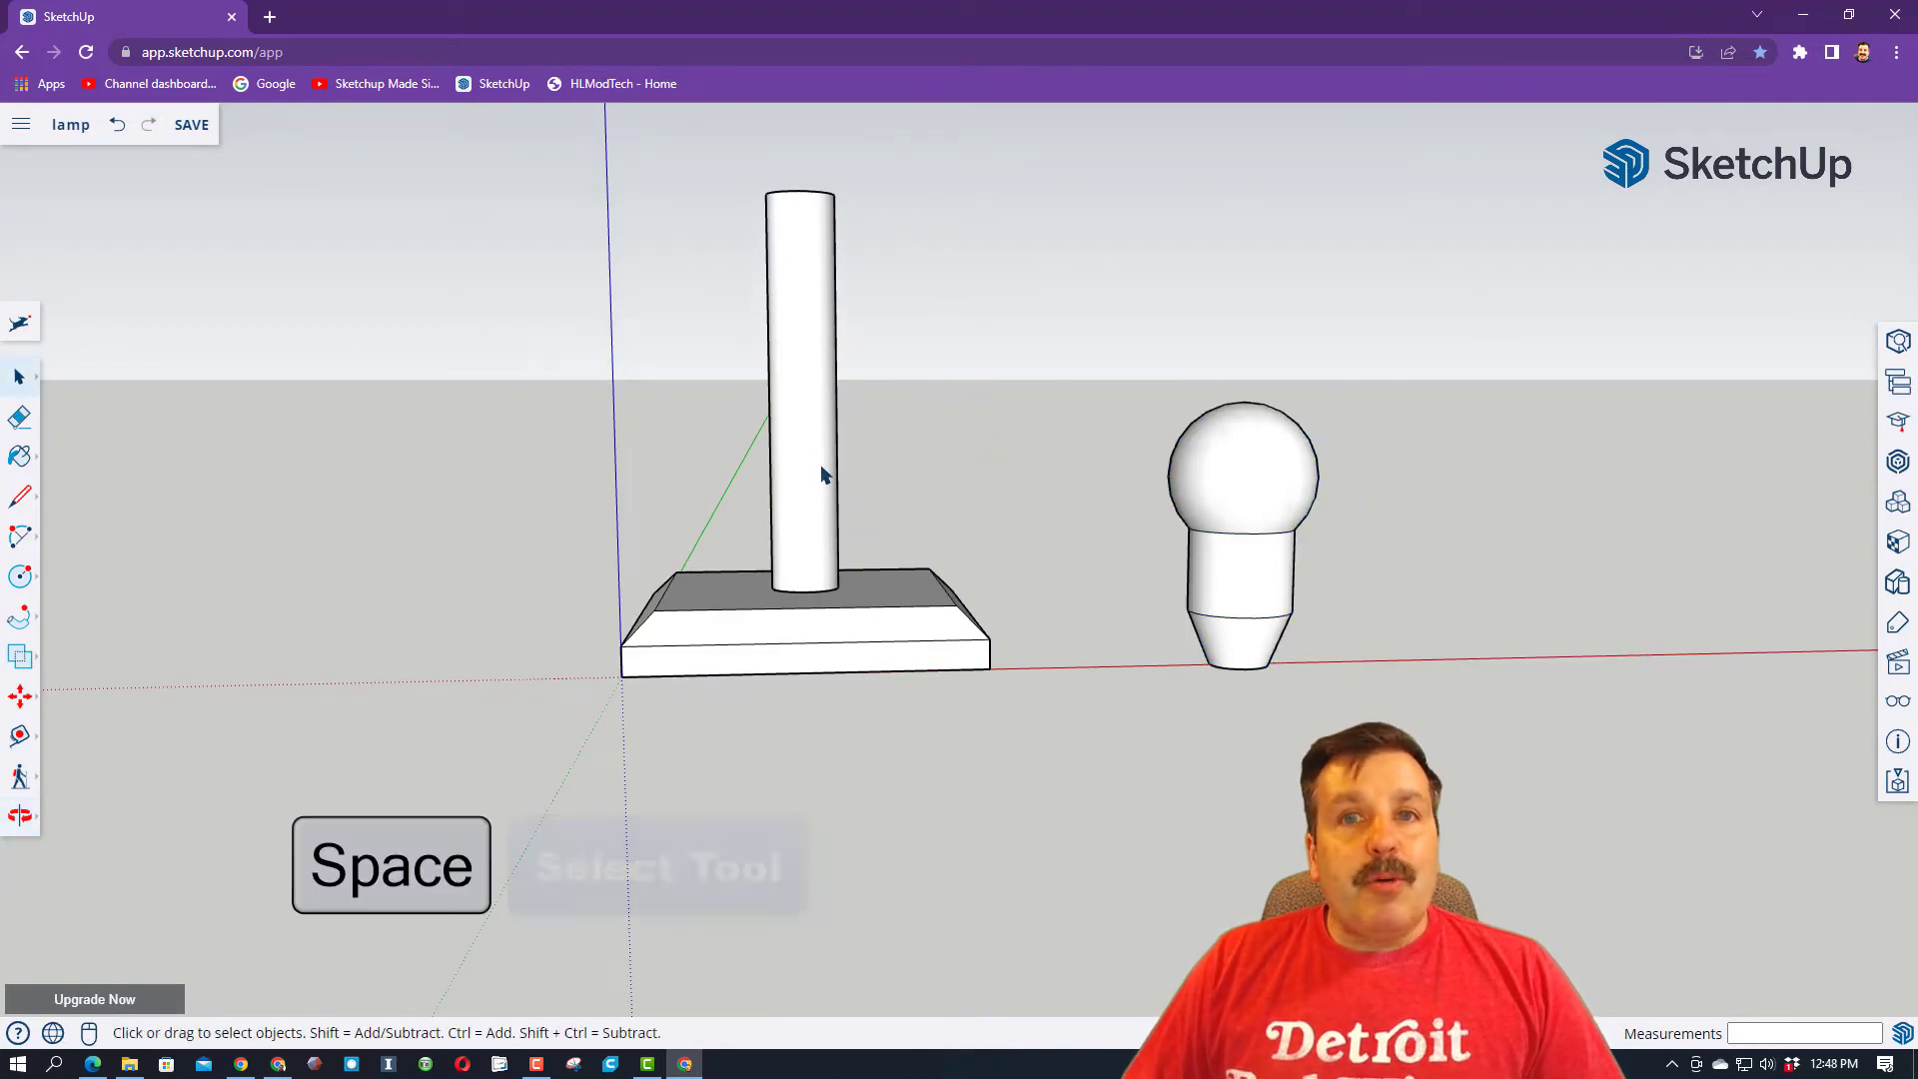
click(800, 395)
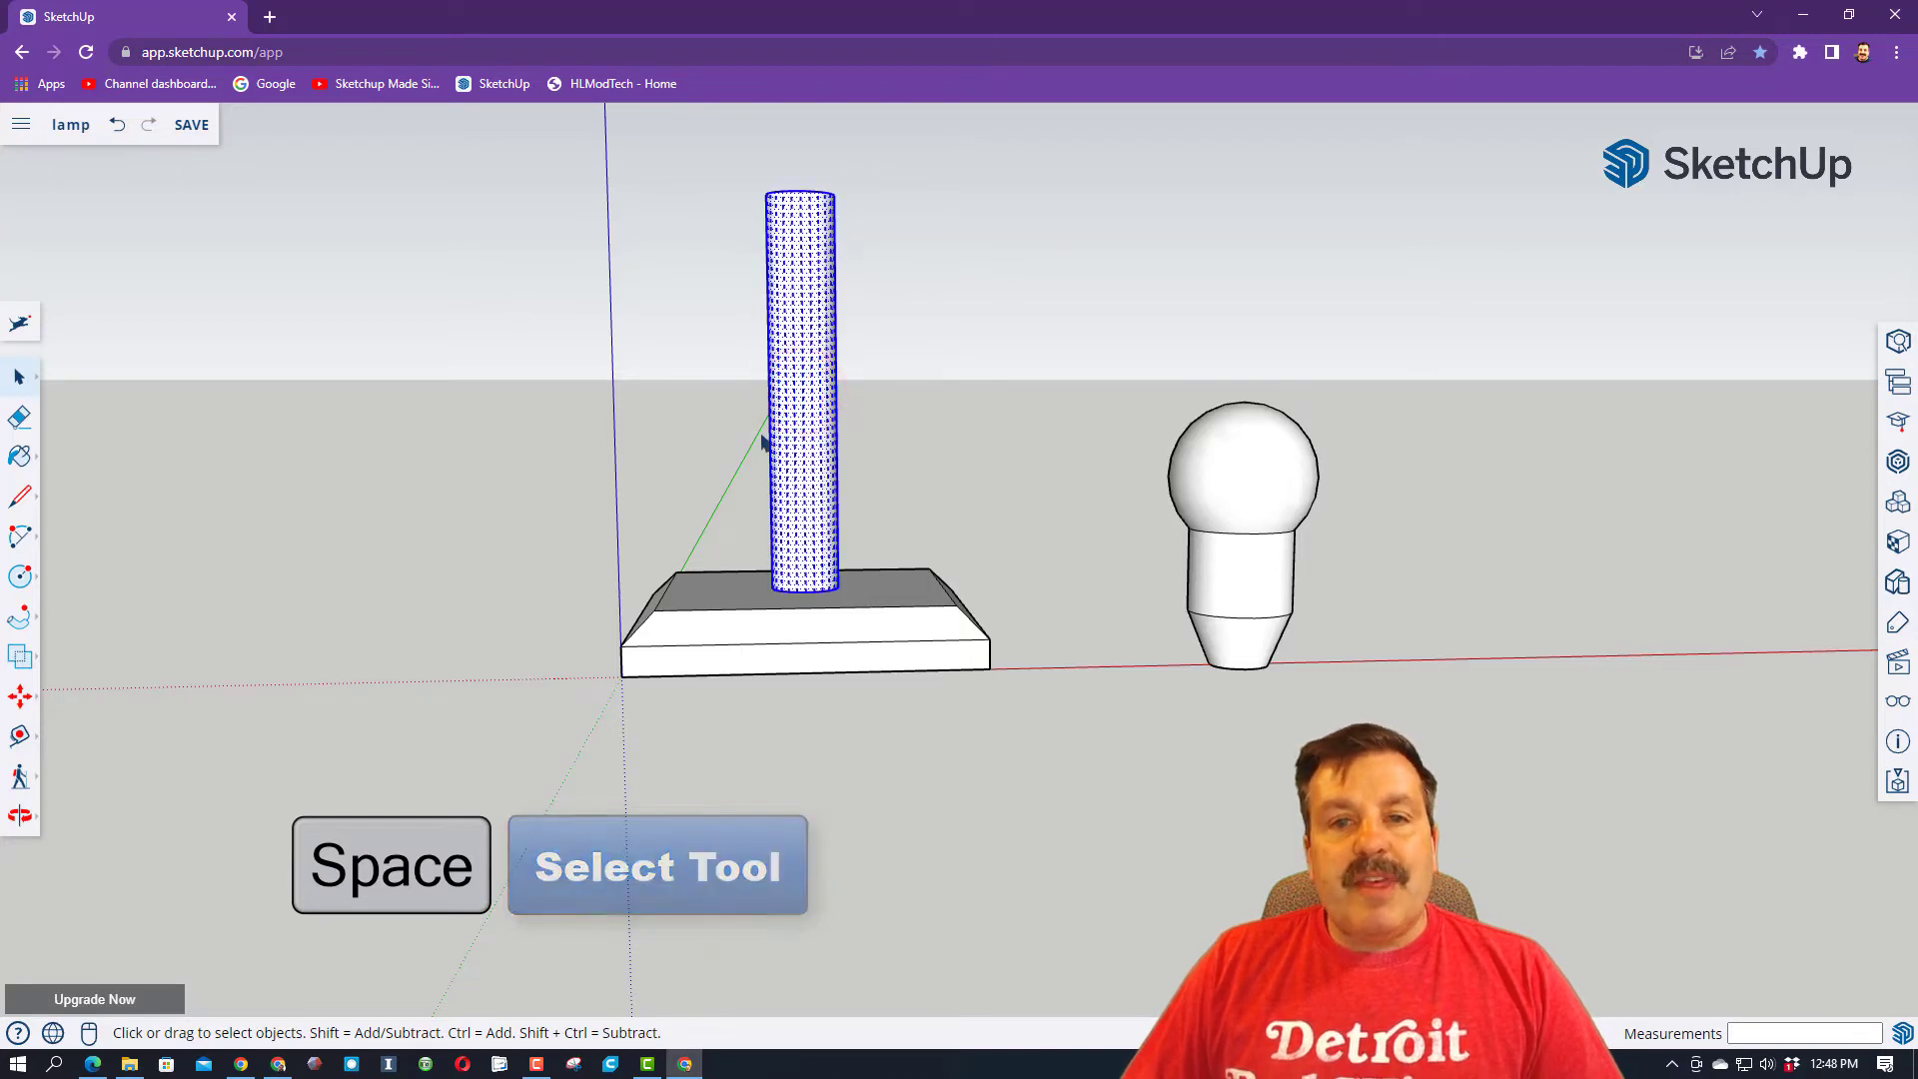
right_click(805, 378)
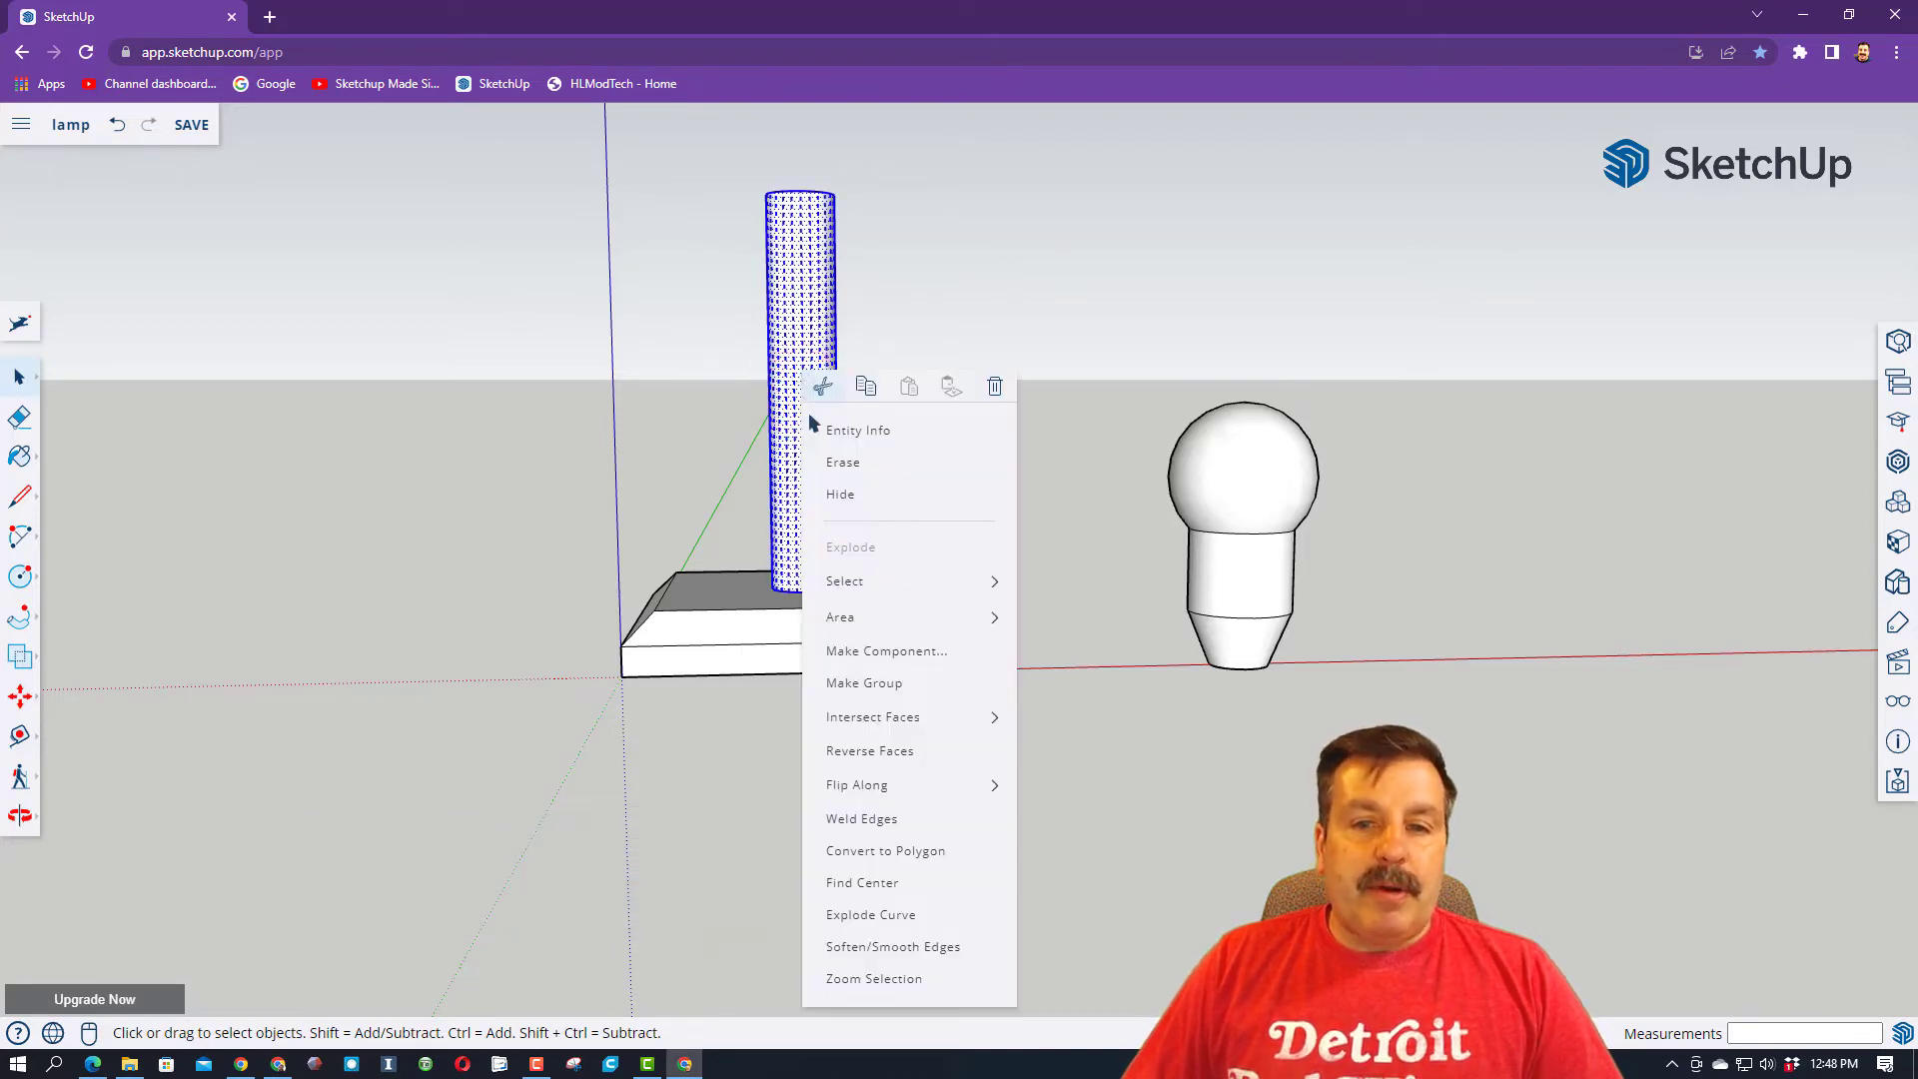
click(846, 683)
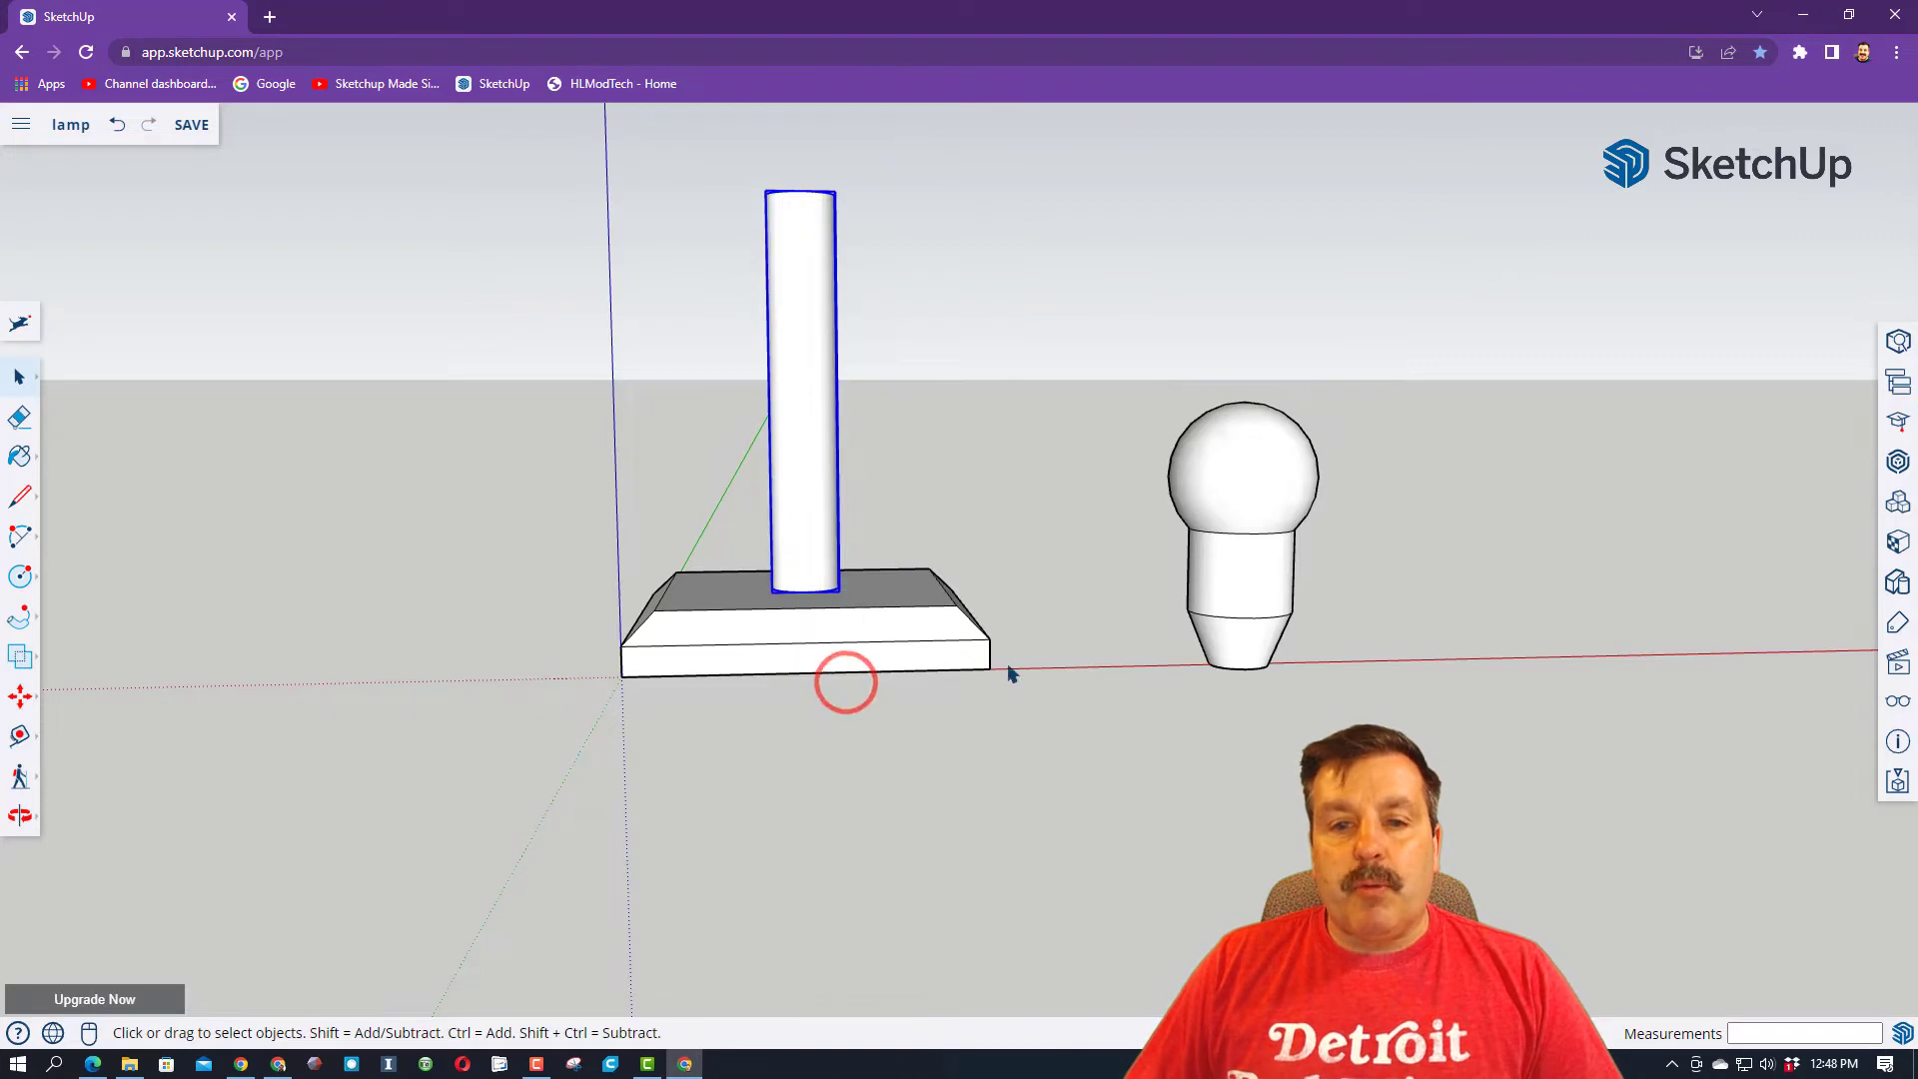
- Move the bulb group by its bottom edge up onto the top of the post
scroll(971, 654, down, 1)
click(1196, 599)
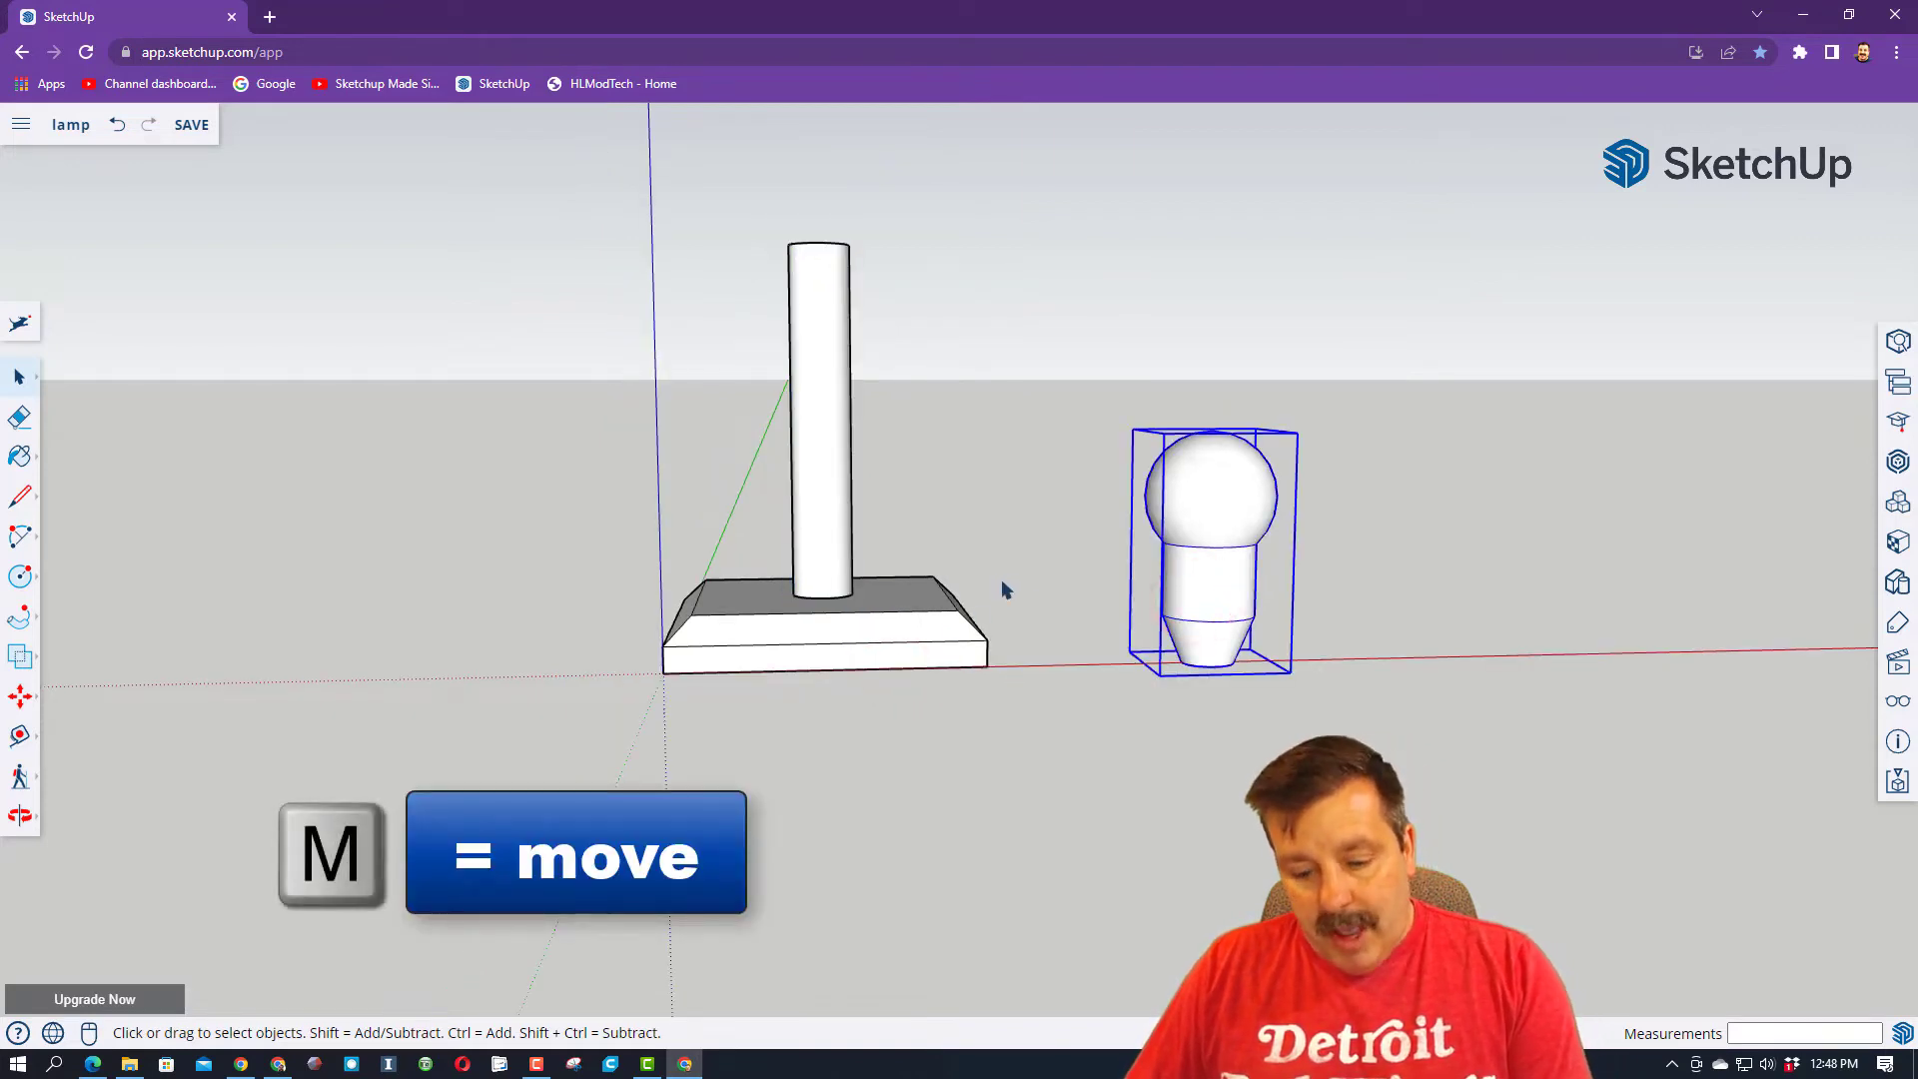
key(m)
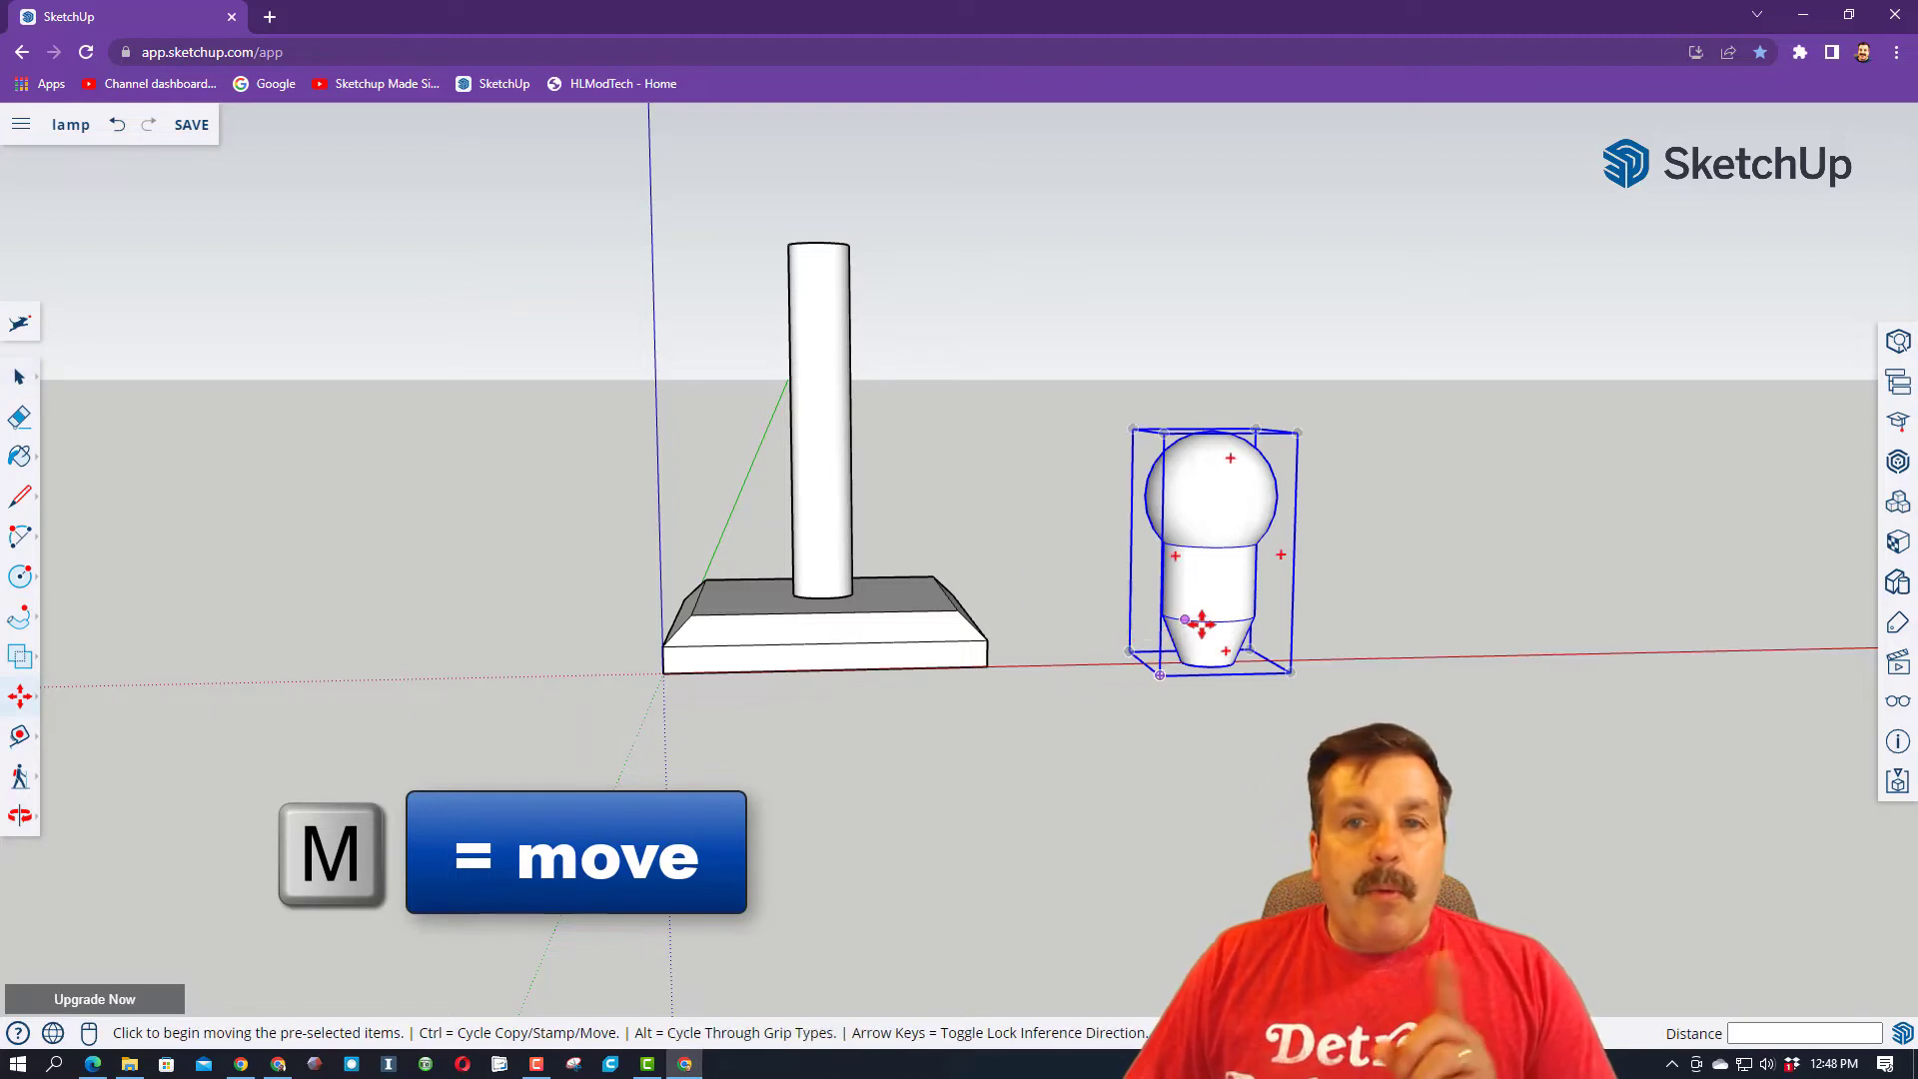
click(1212, 665)
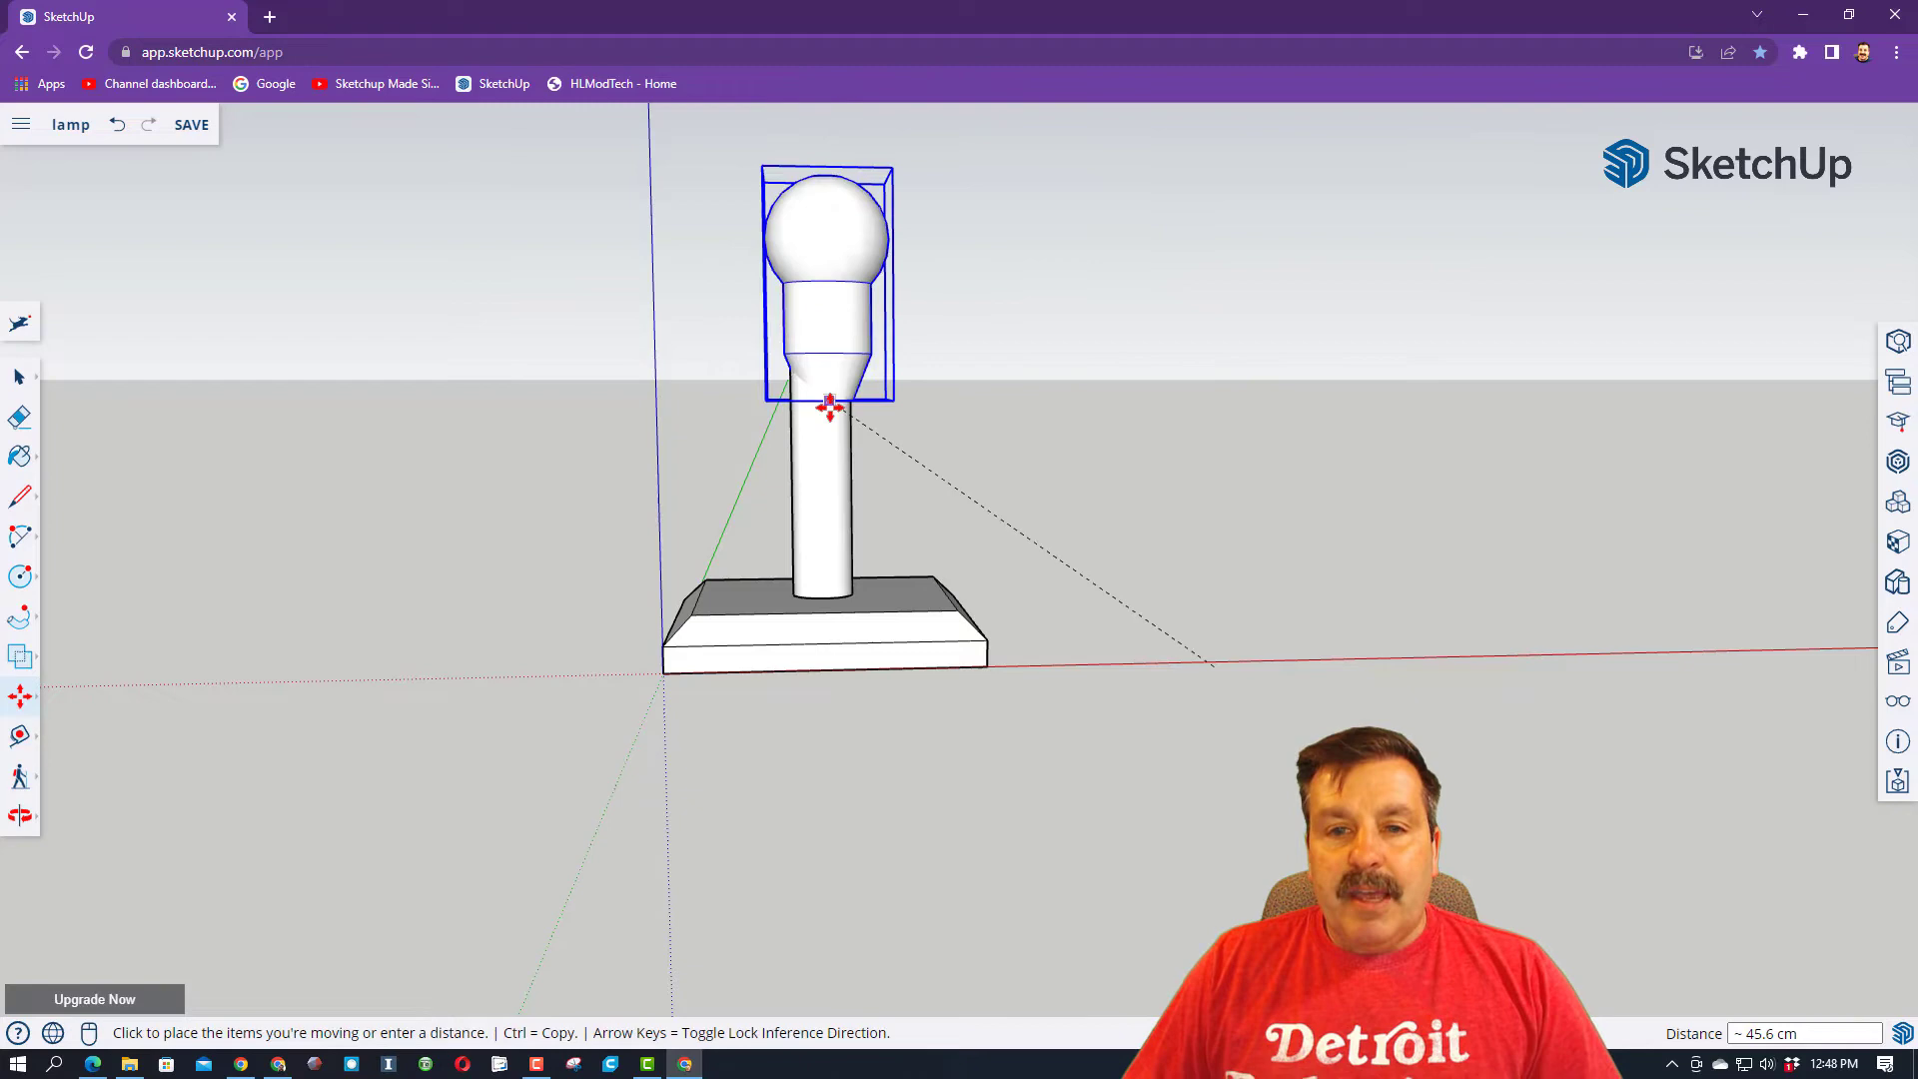
click(839, 437)
middle_drag(839, 437, 863, 480)
click(856, 462)
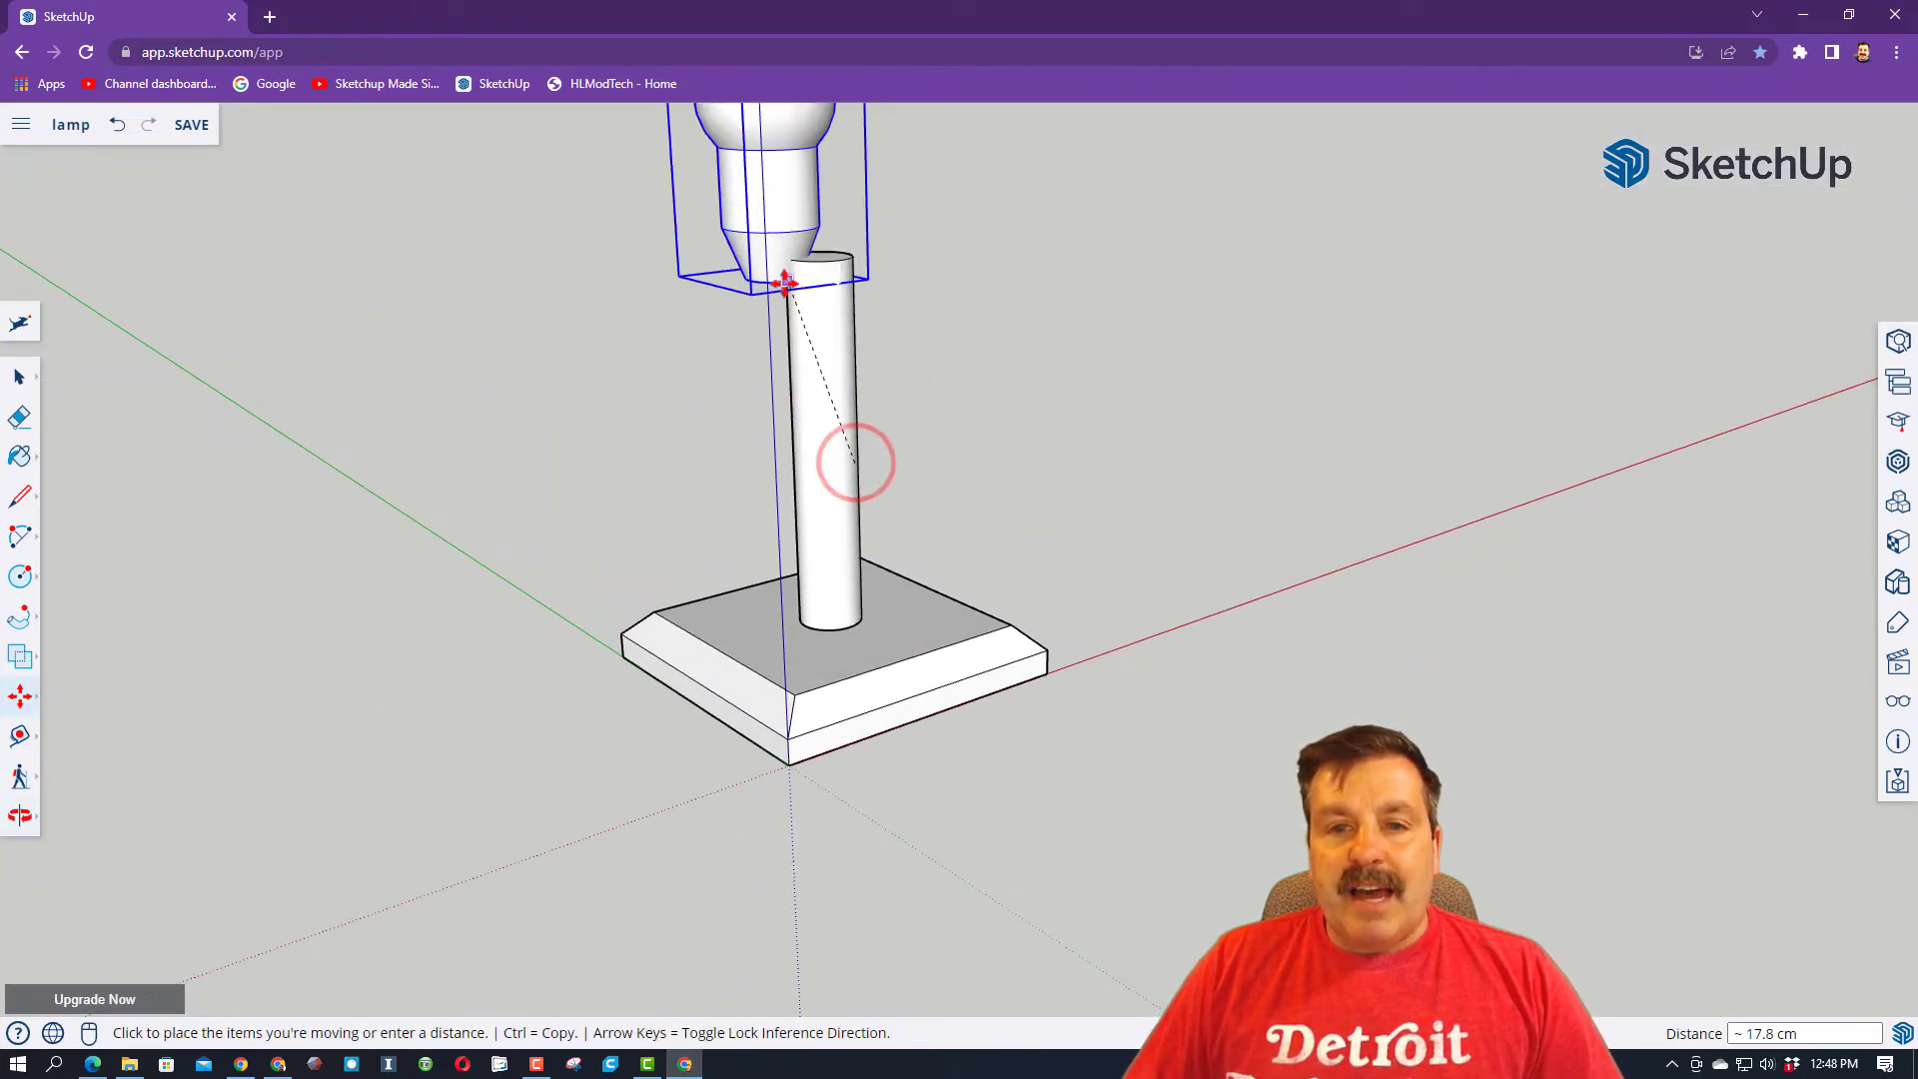
click(833, 262)
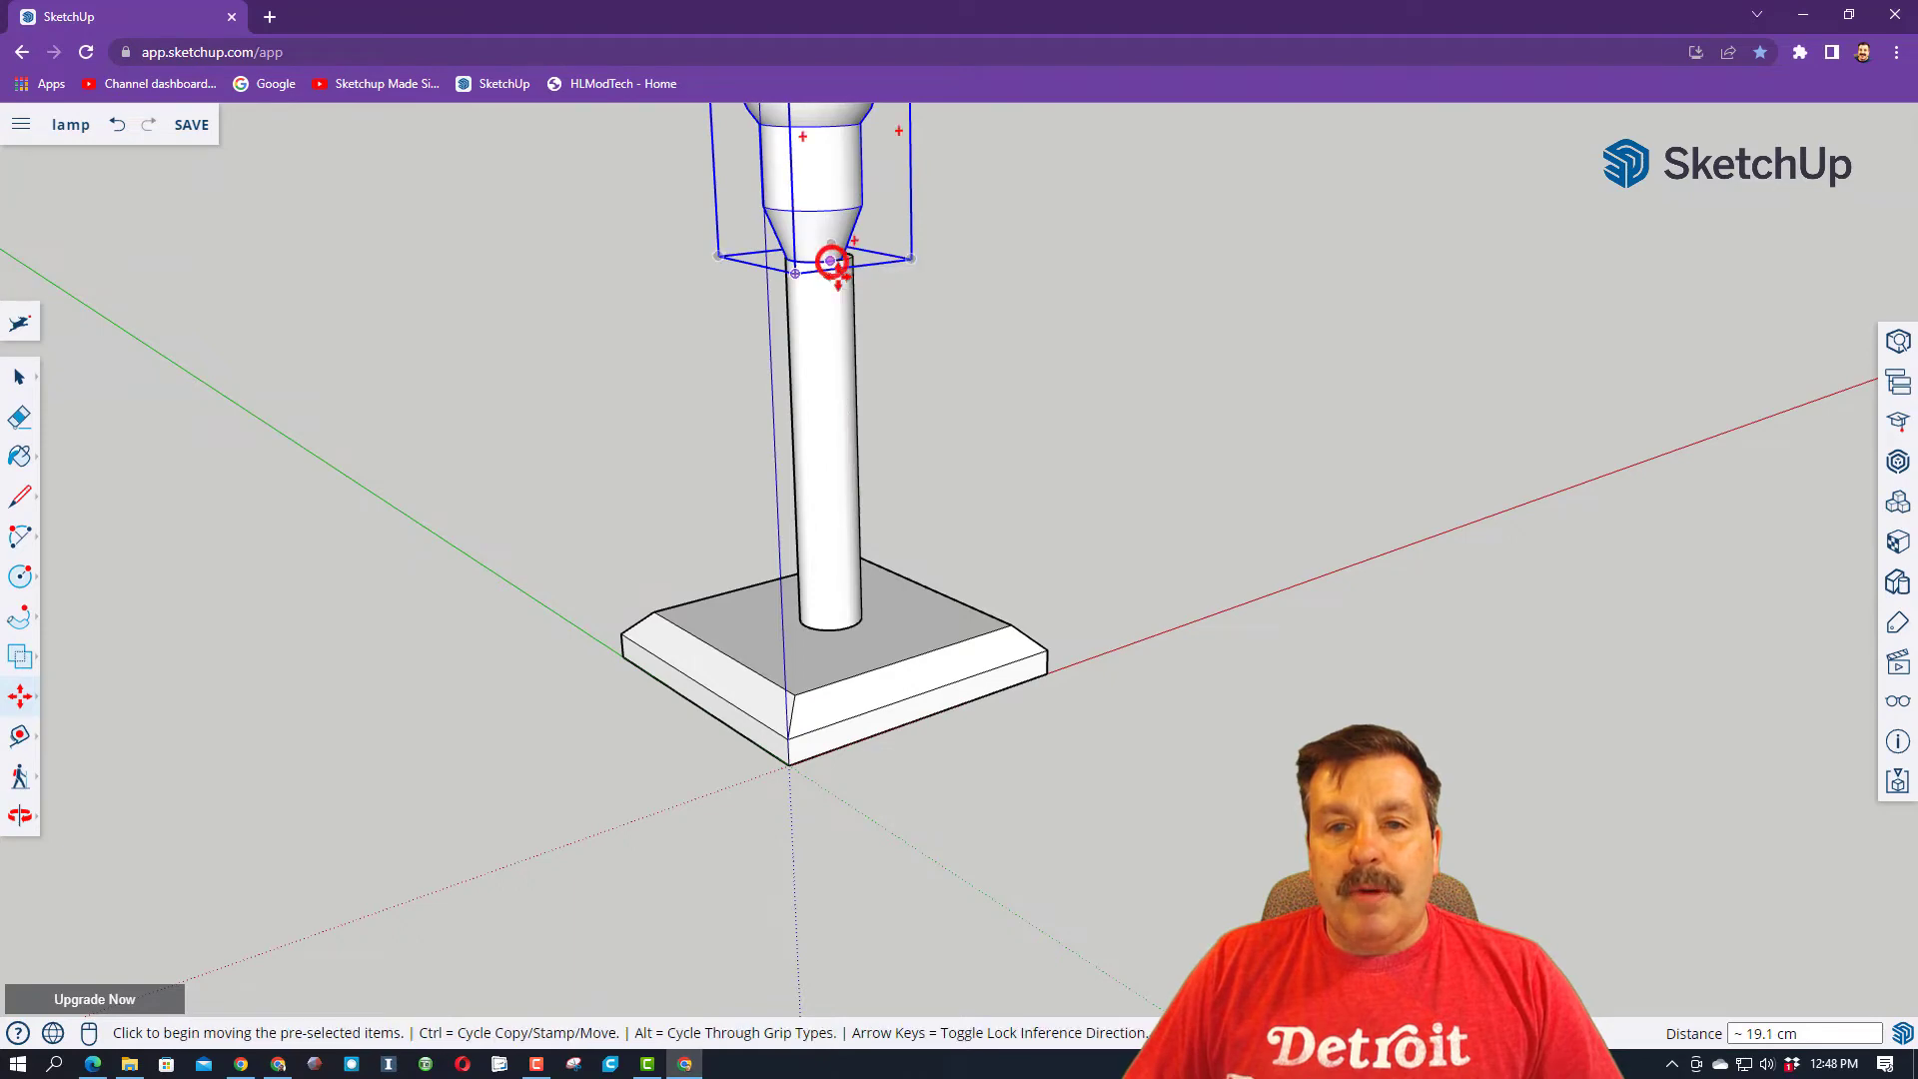
- Shift the bulb group about 0.7 cm along the red axis to centre it on the post, and check its seating from several angles
middle_drag(833, 262, 624, 347)
scroll(839, 251, up, 5)
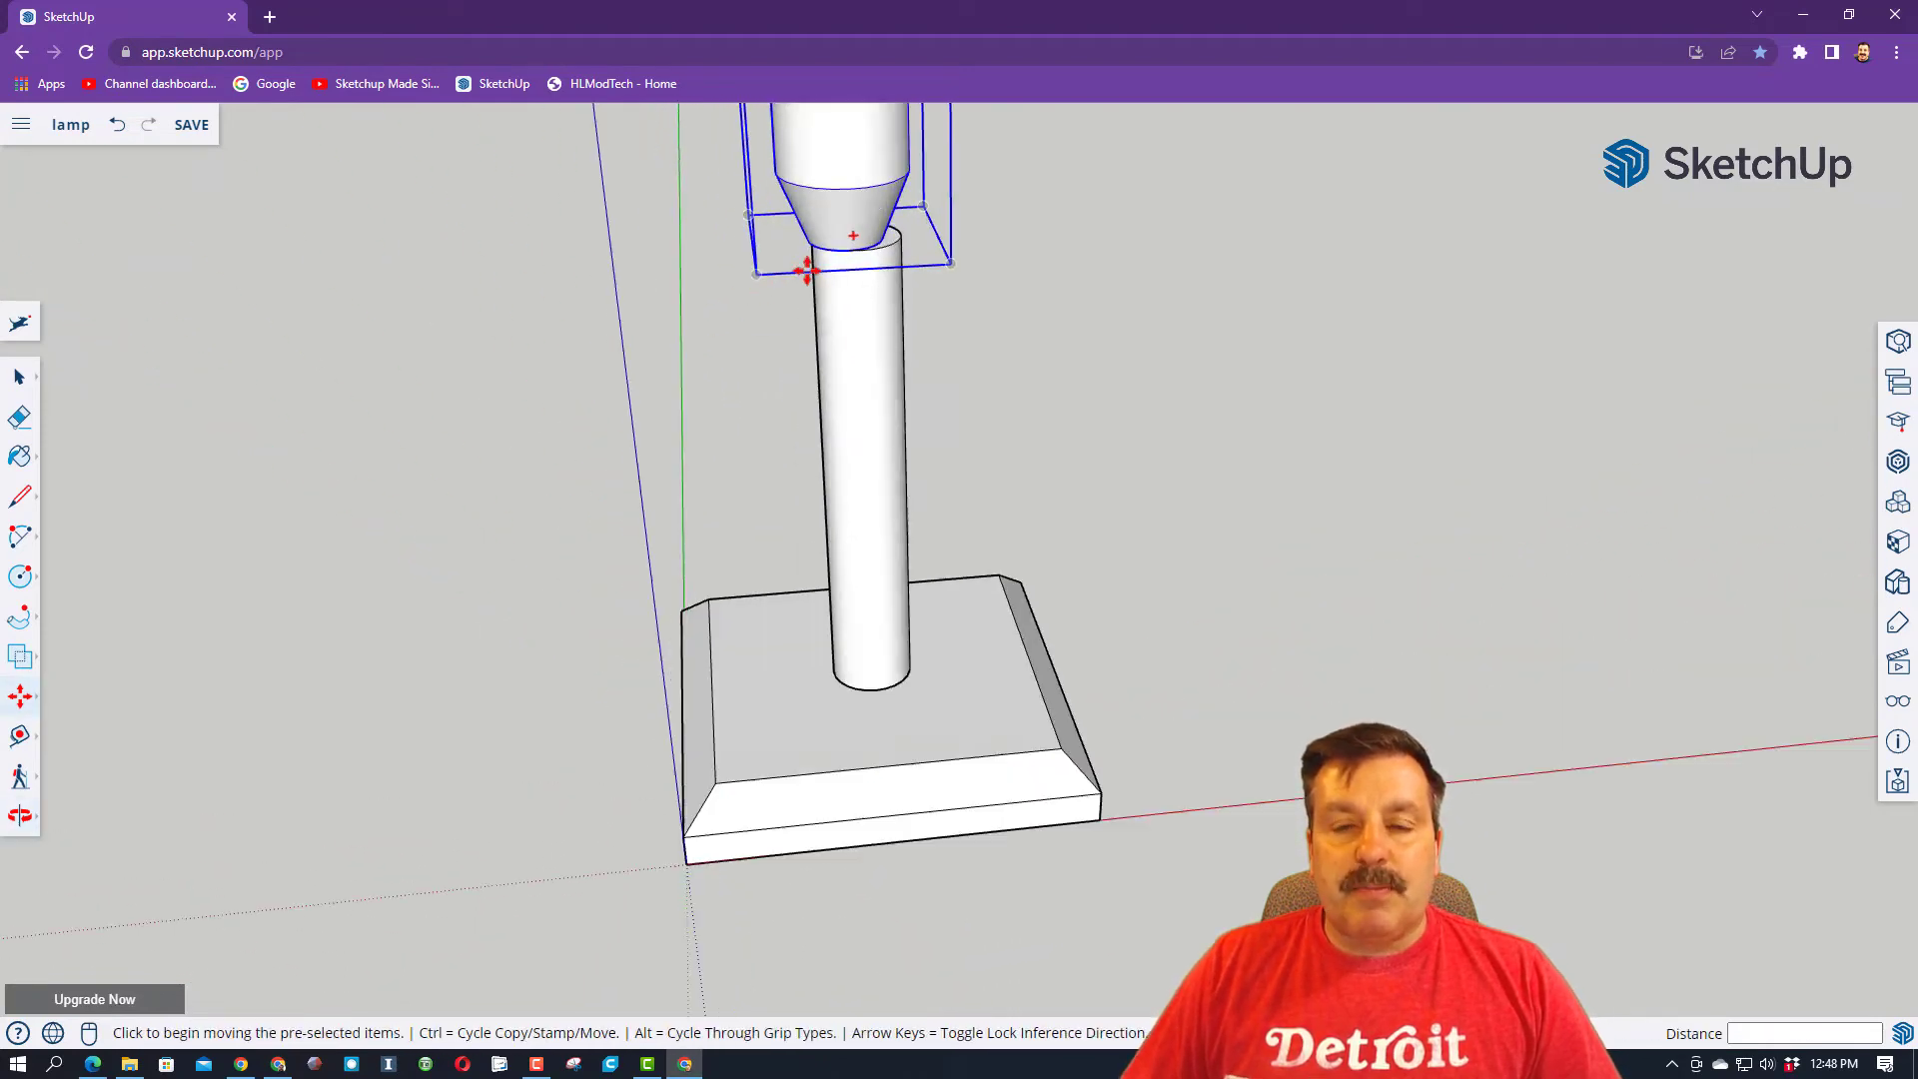
click(846, 252)
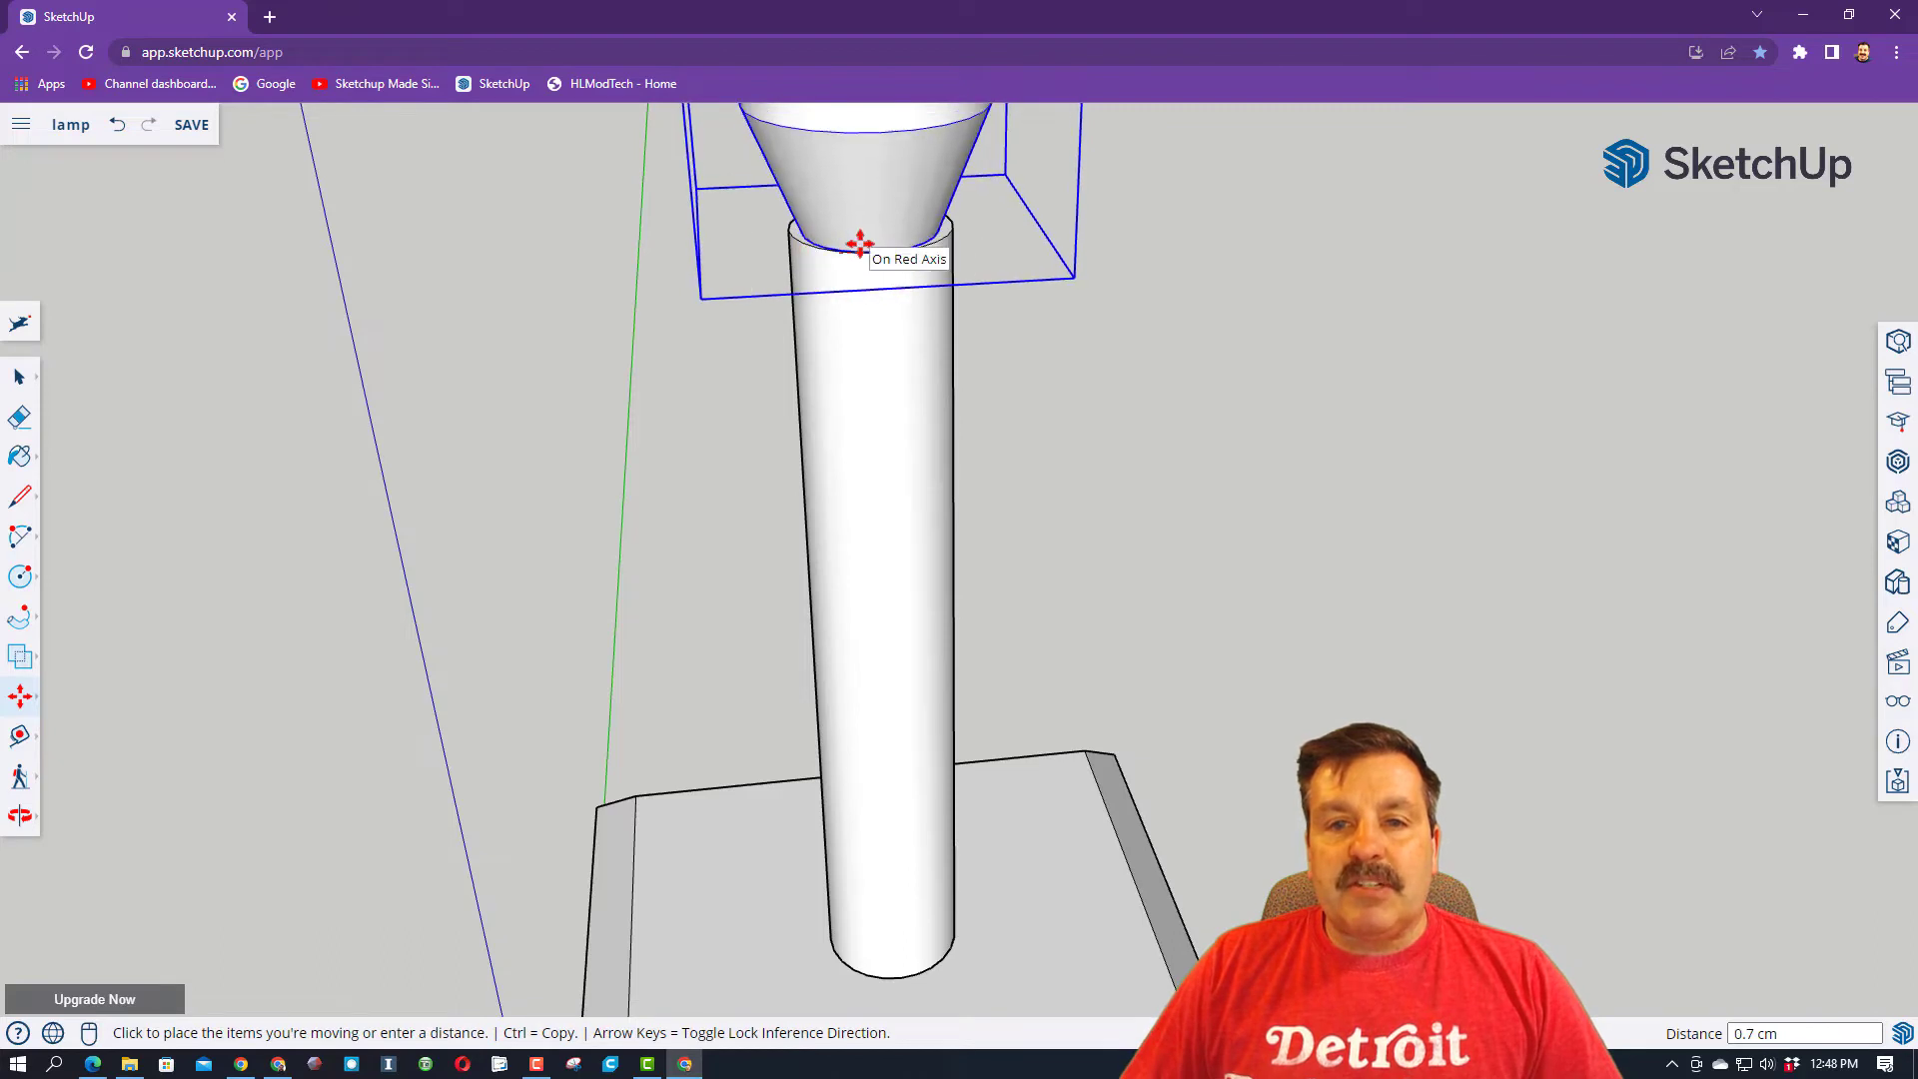
scroll(858, 239, up, 5)
click(859, 237)
scroll(873, 379, down, 10)
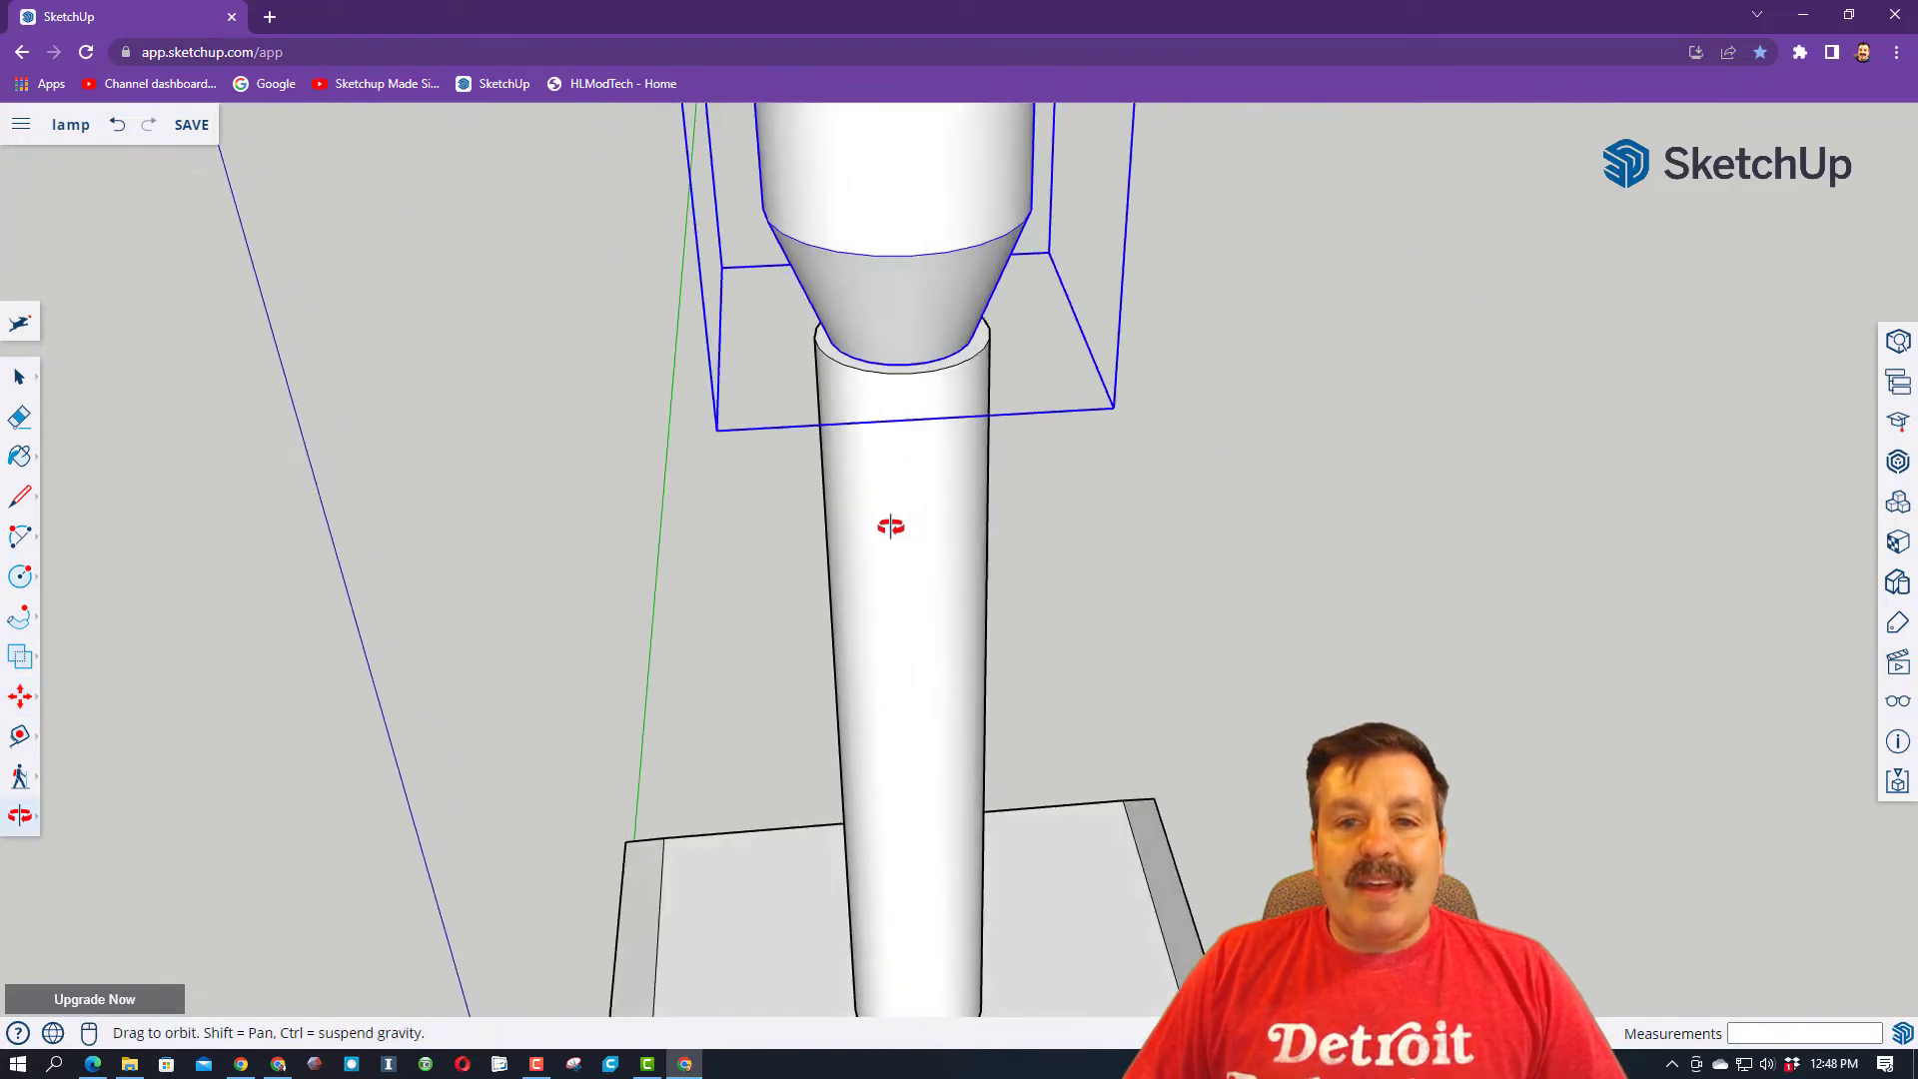
middle_drag(889, 527, 779, 332)
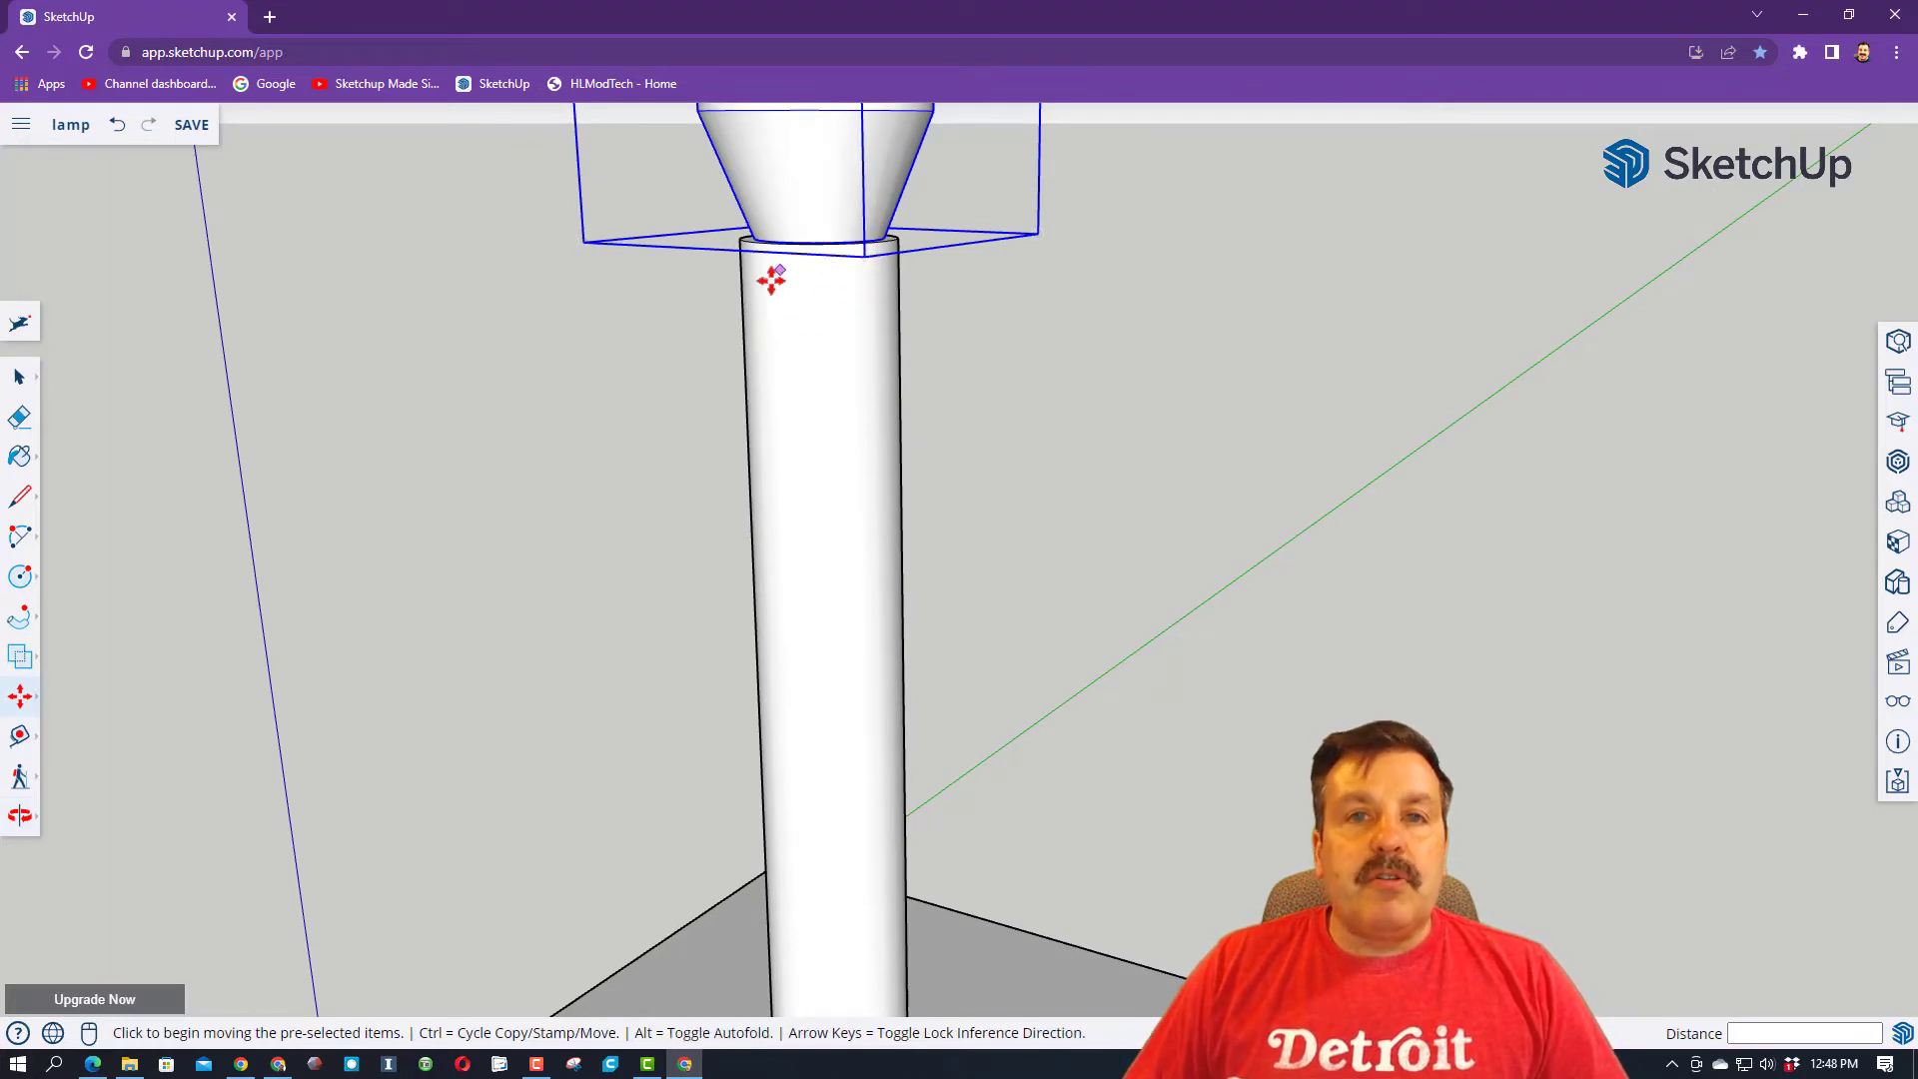
scroll(967, 287, down, 6)
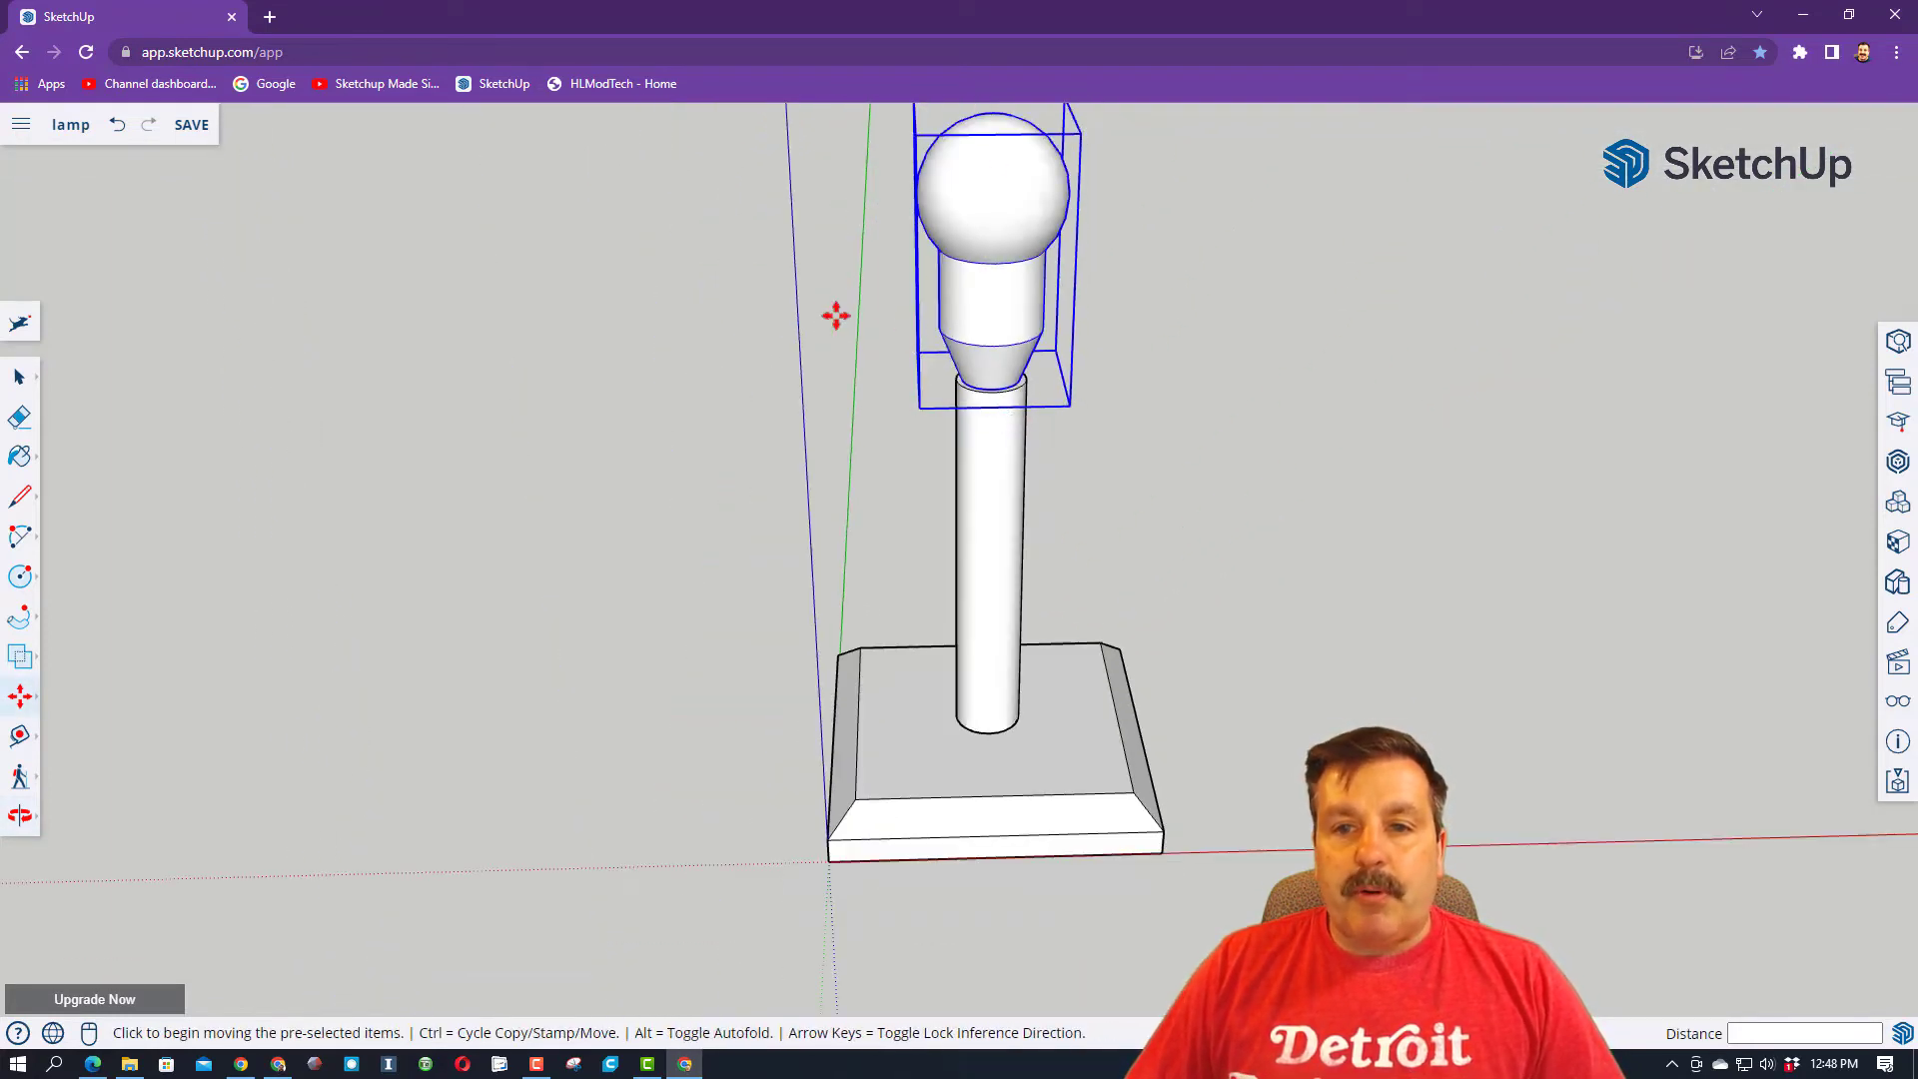
middle_drag(836, 316, 1051, 458)
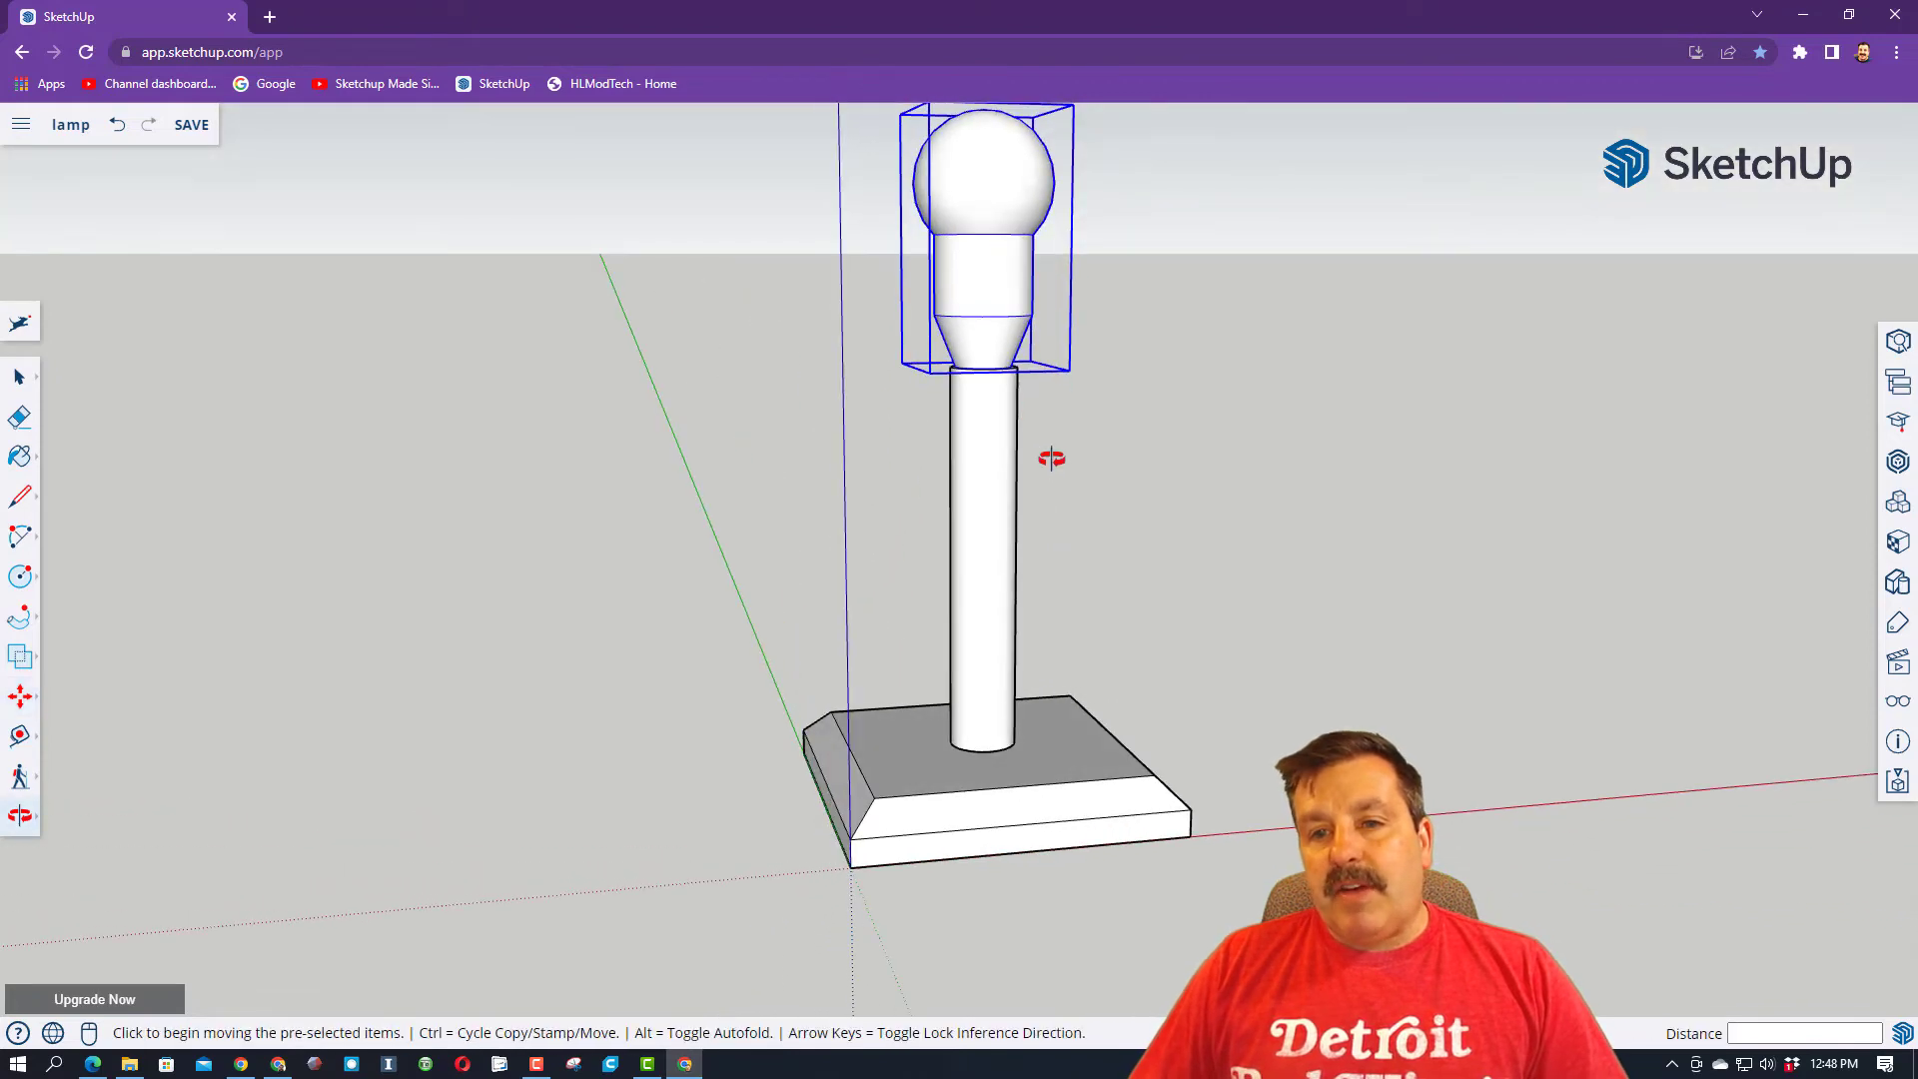
middle_drag(1143, 540, 1079, 541)
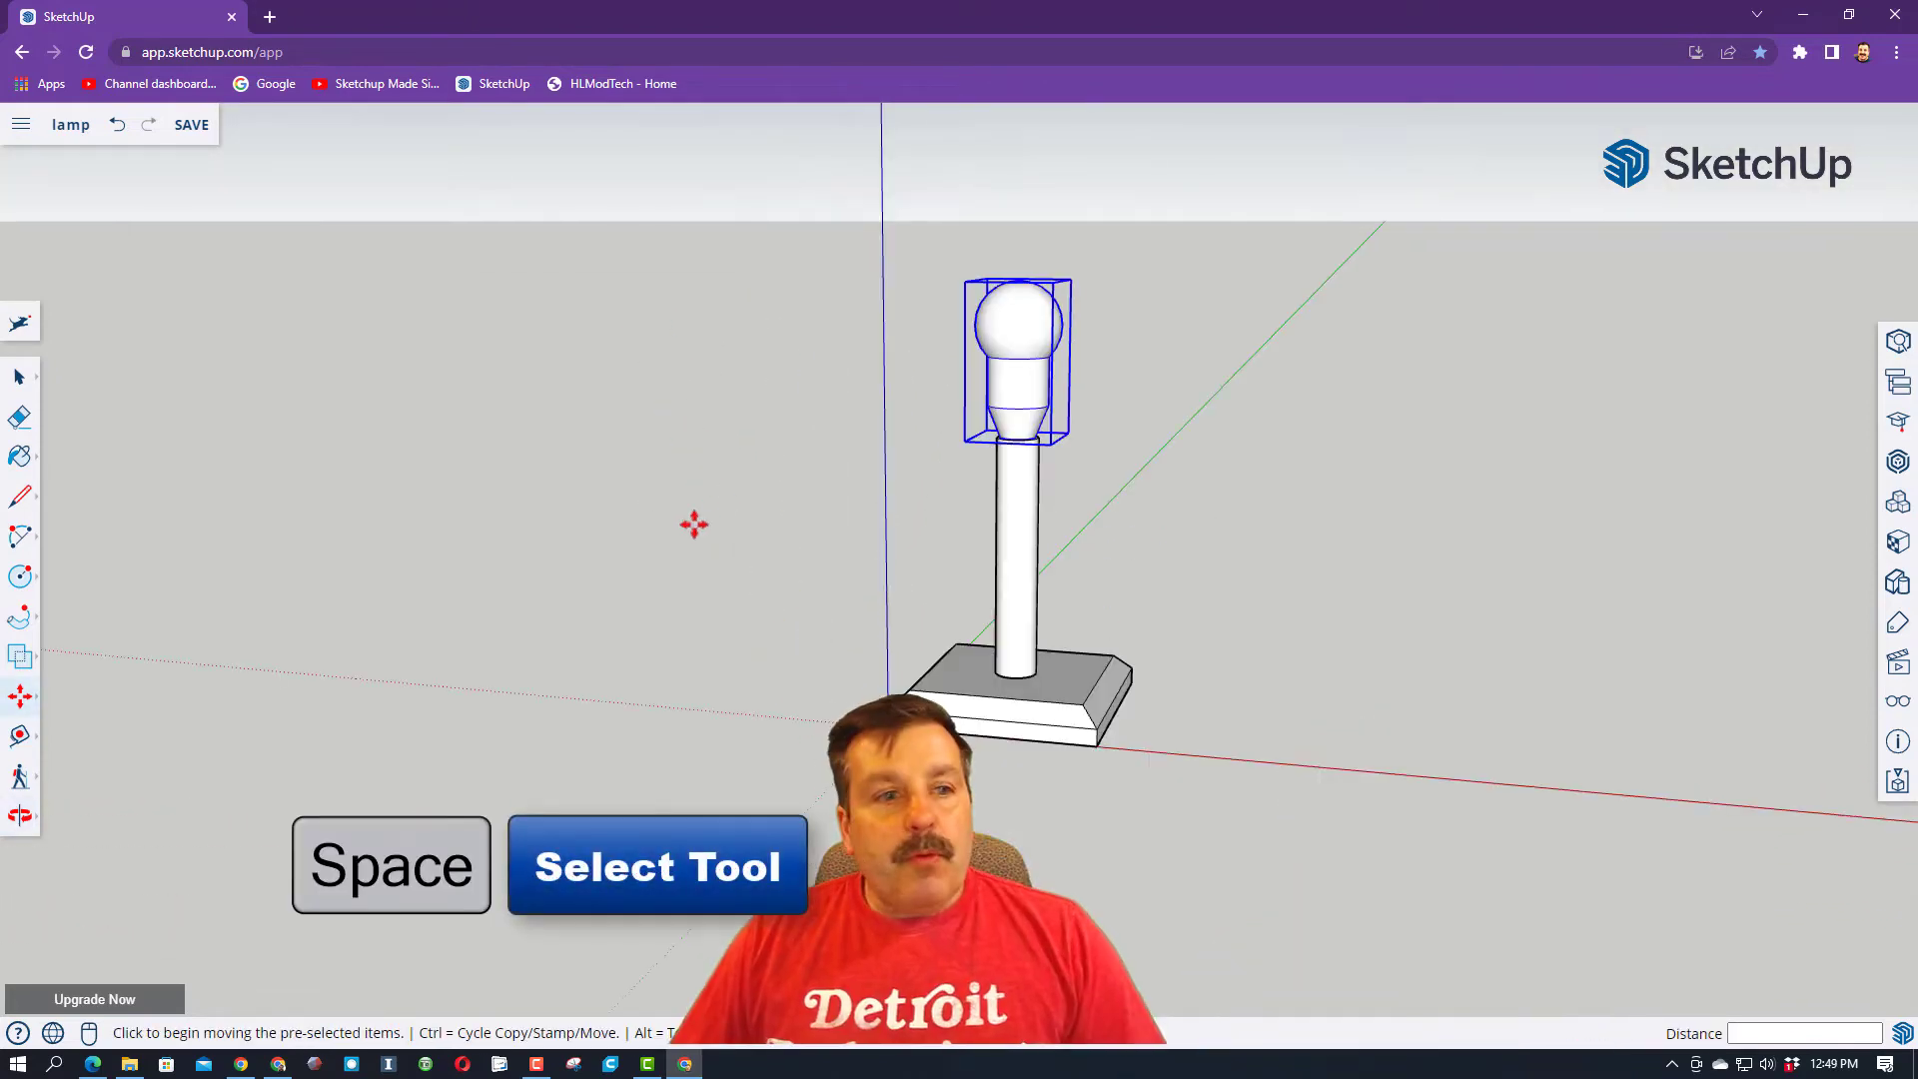
- Draw a flat circle with a 25 cm radius on the ground, centred near the red axis beside the lamp base
key(space)
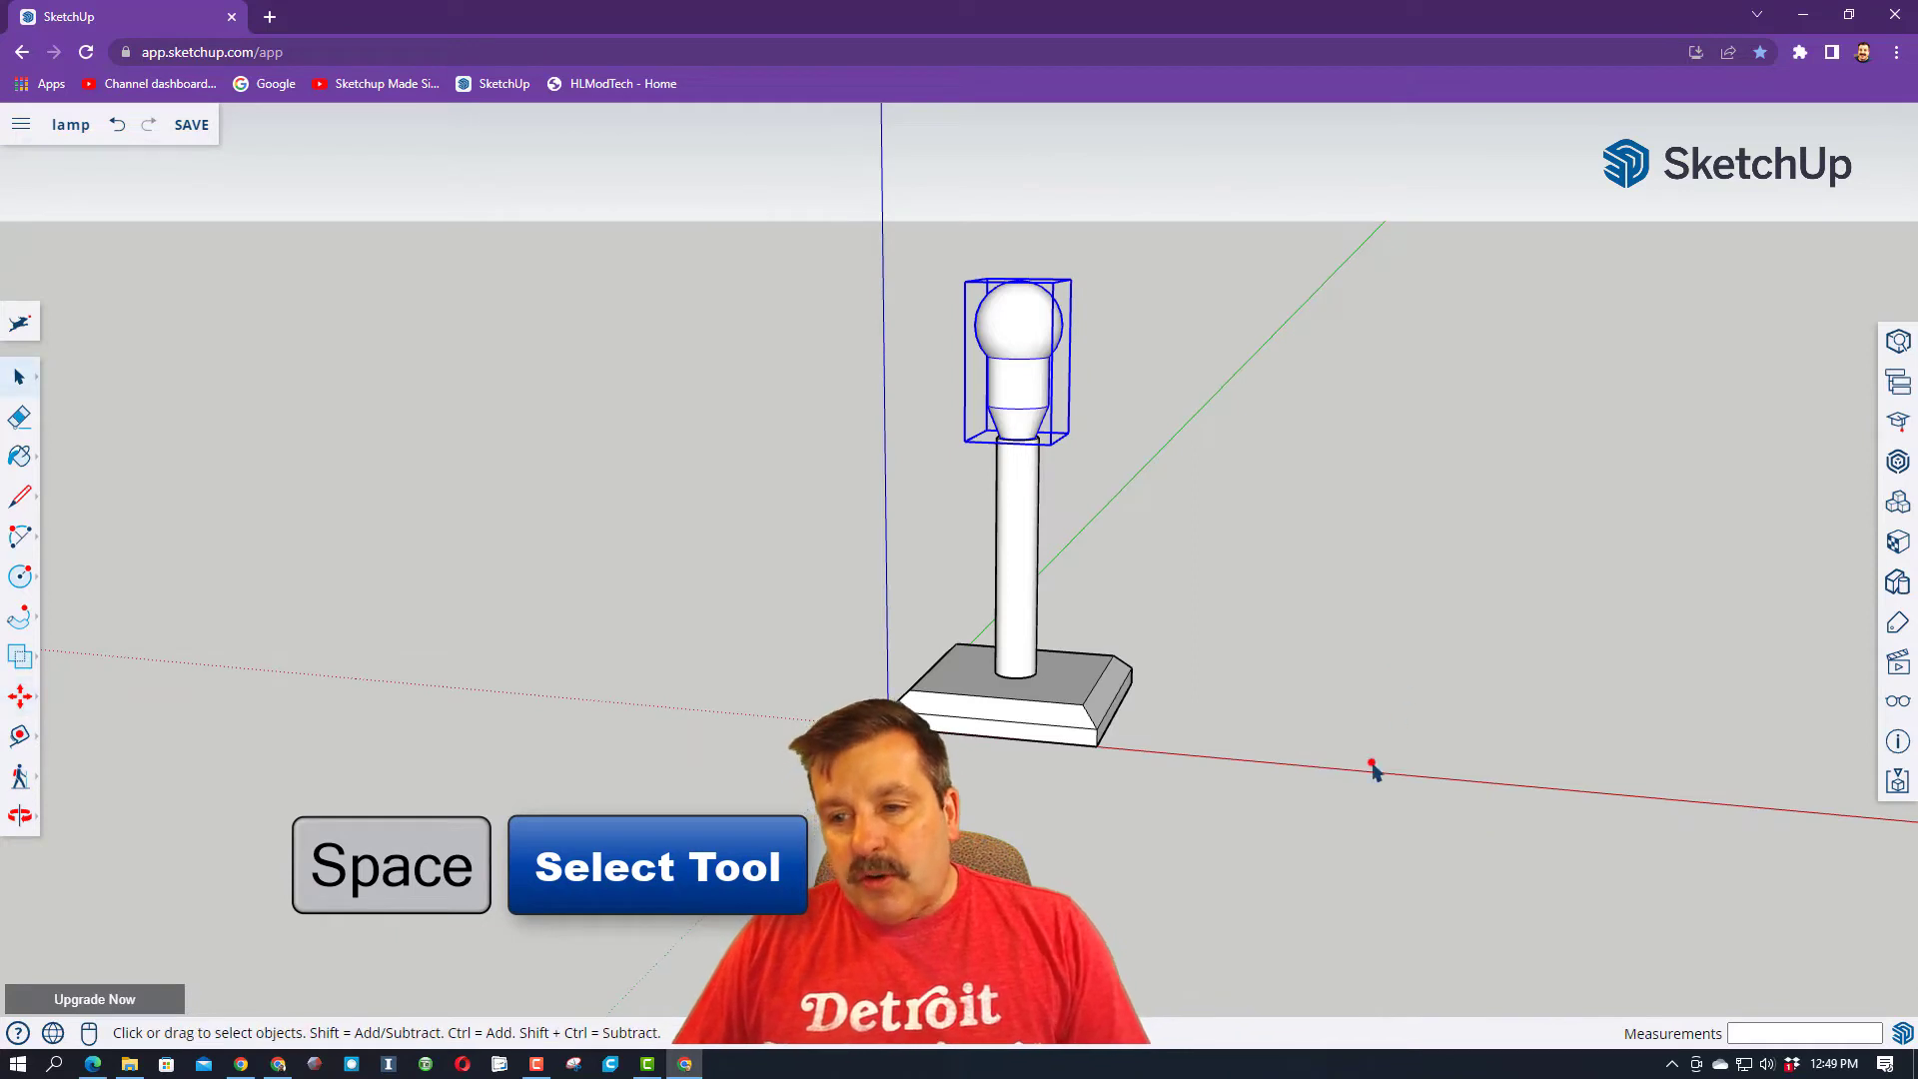
click(1371, 771)
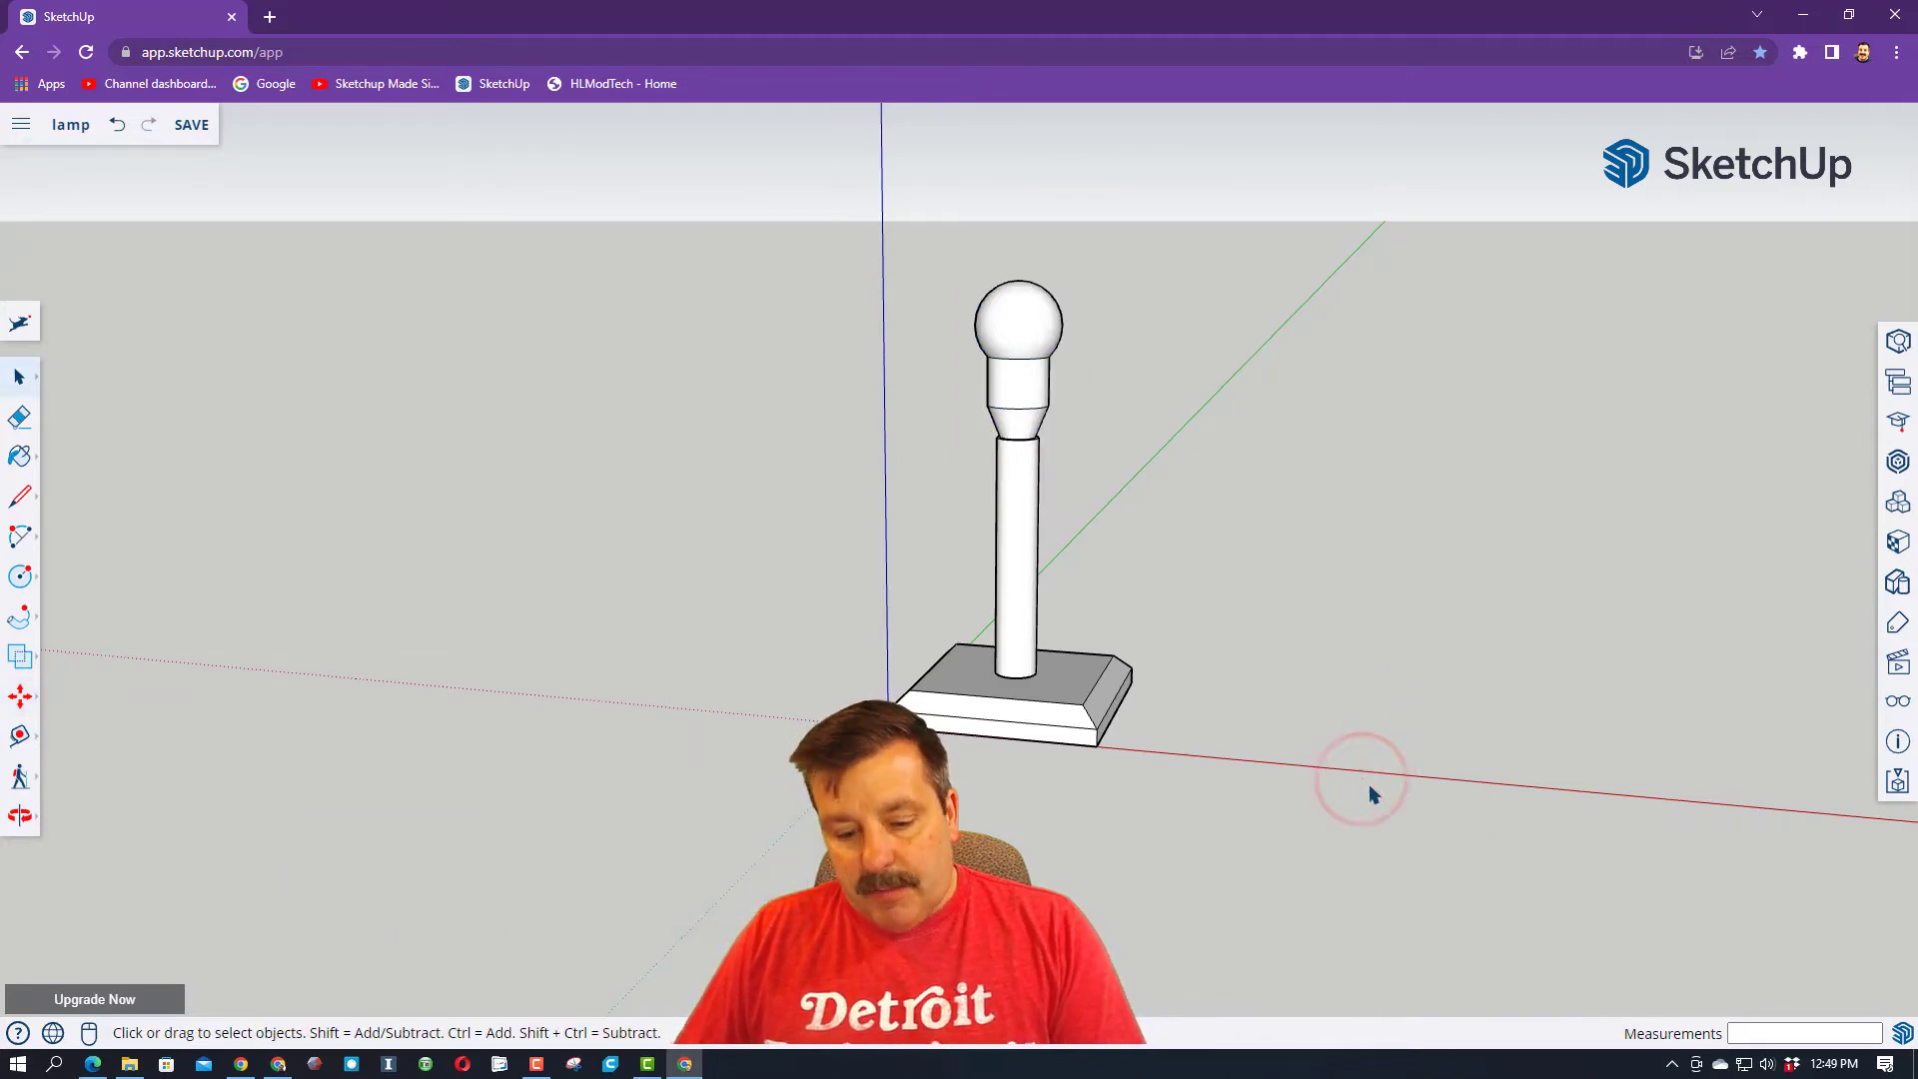
key(c)
click(1382, 778)
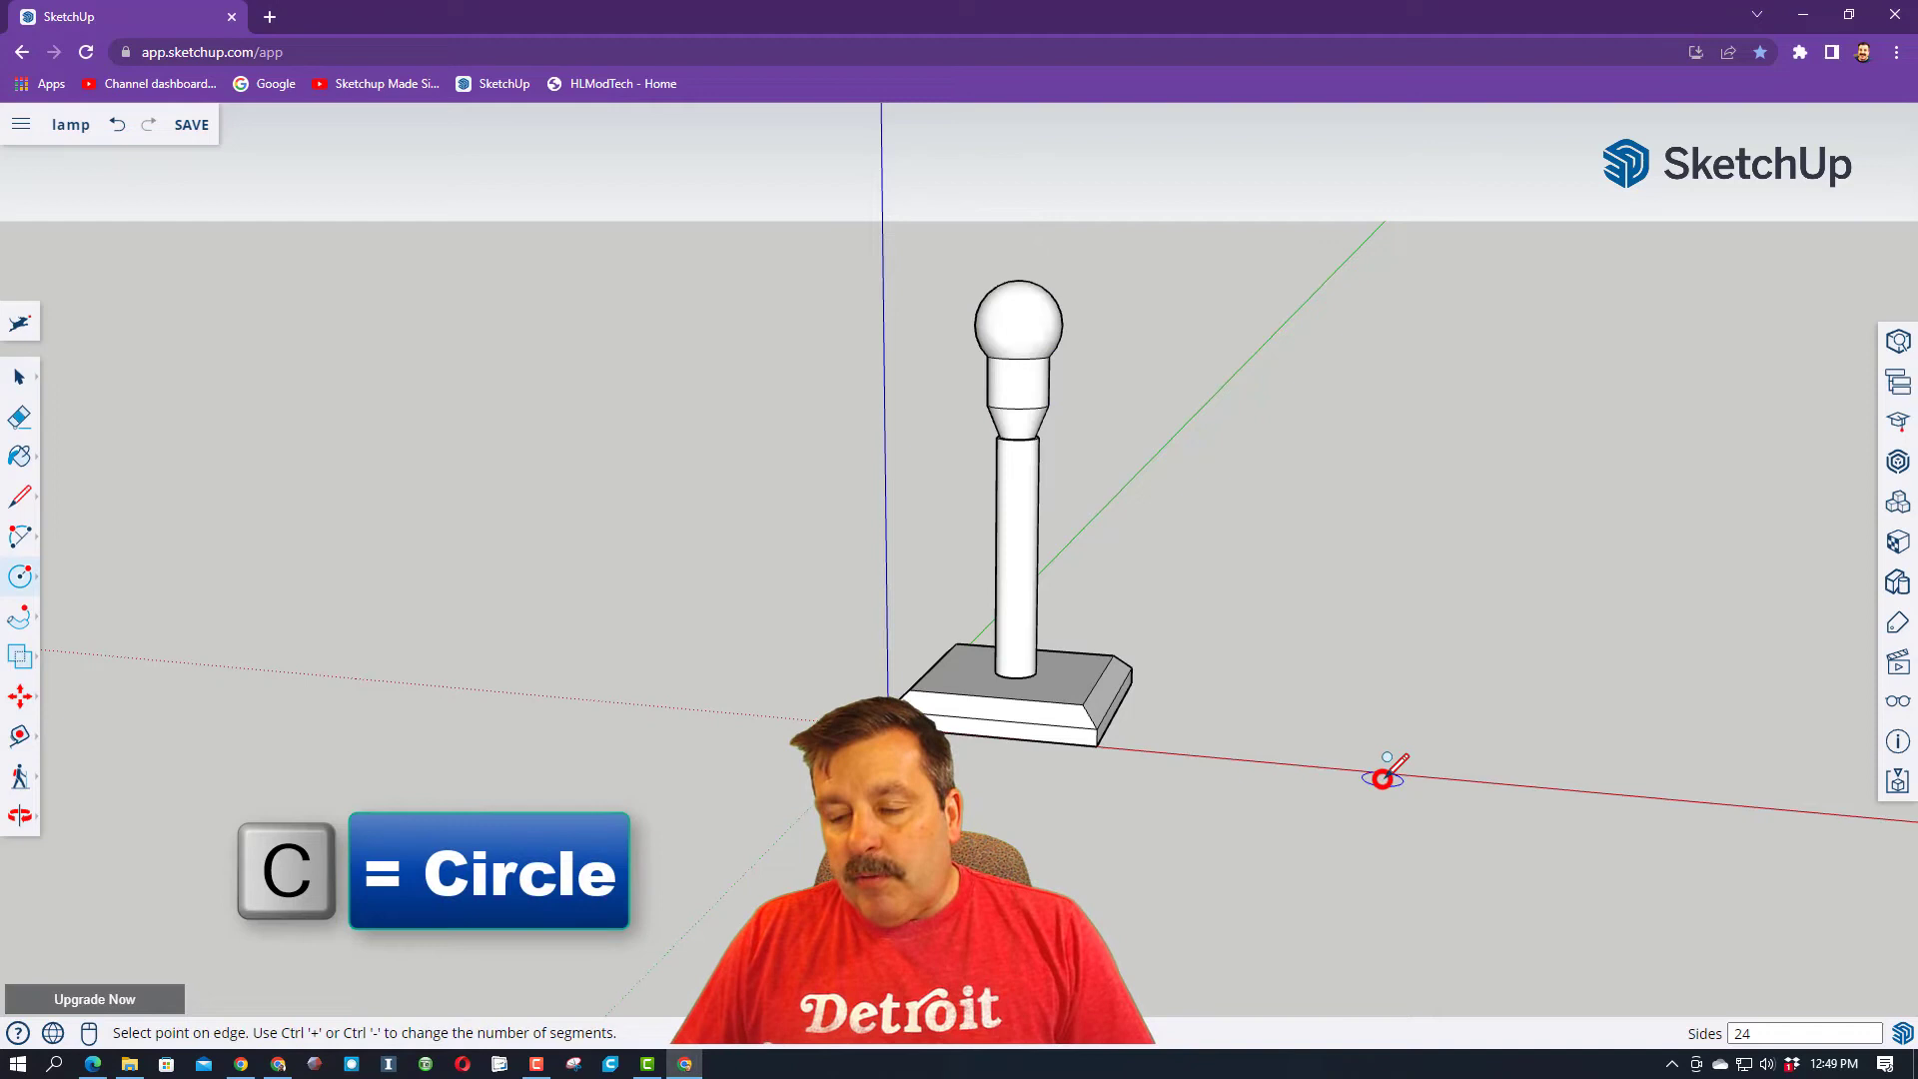
click(1482, 706)
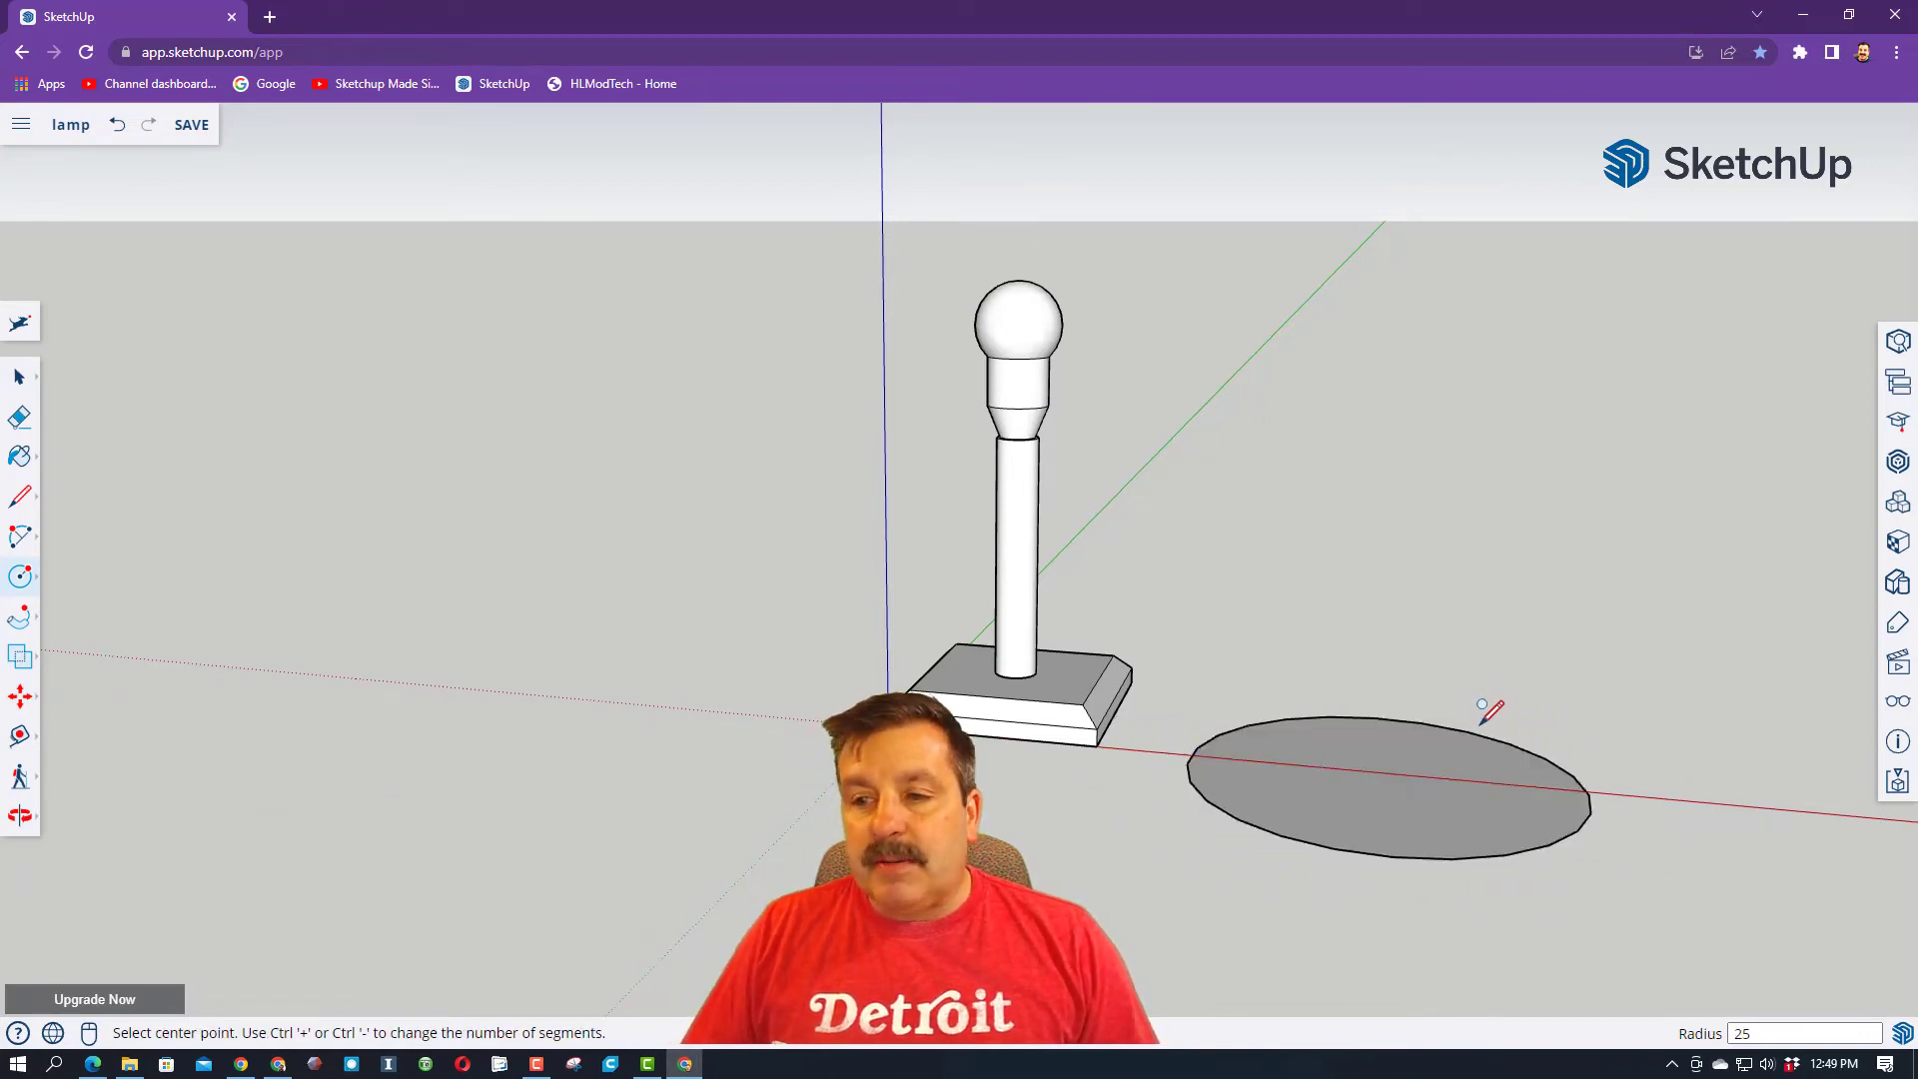
- Select the large circle's edge and set its number of segments to 60
key(space)
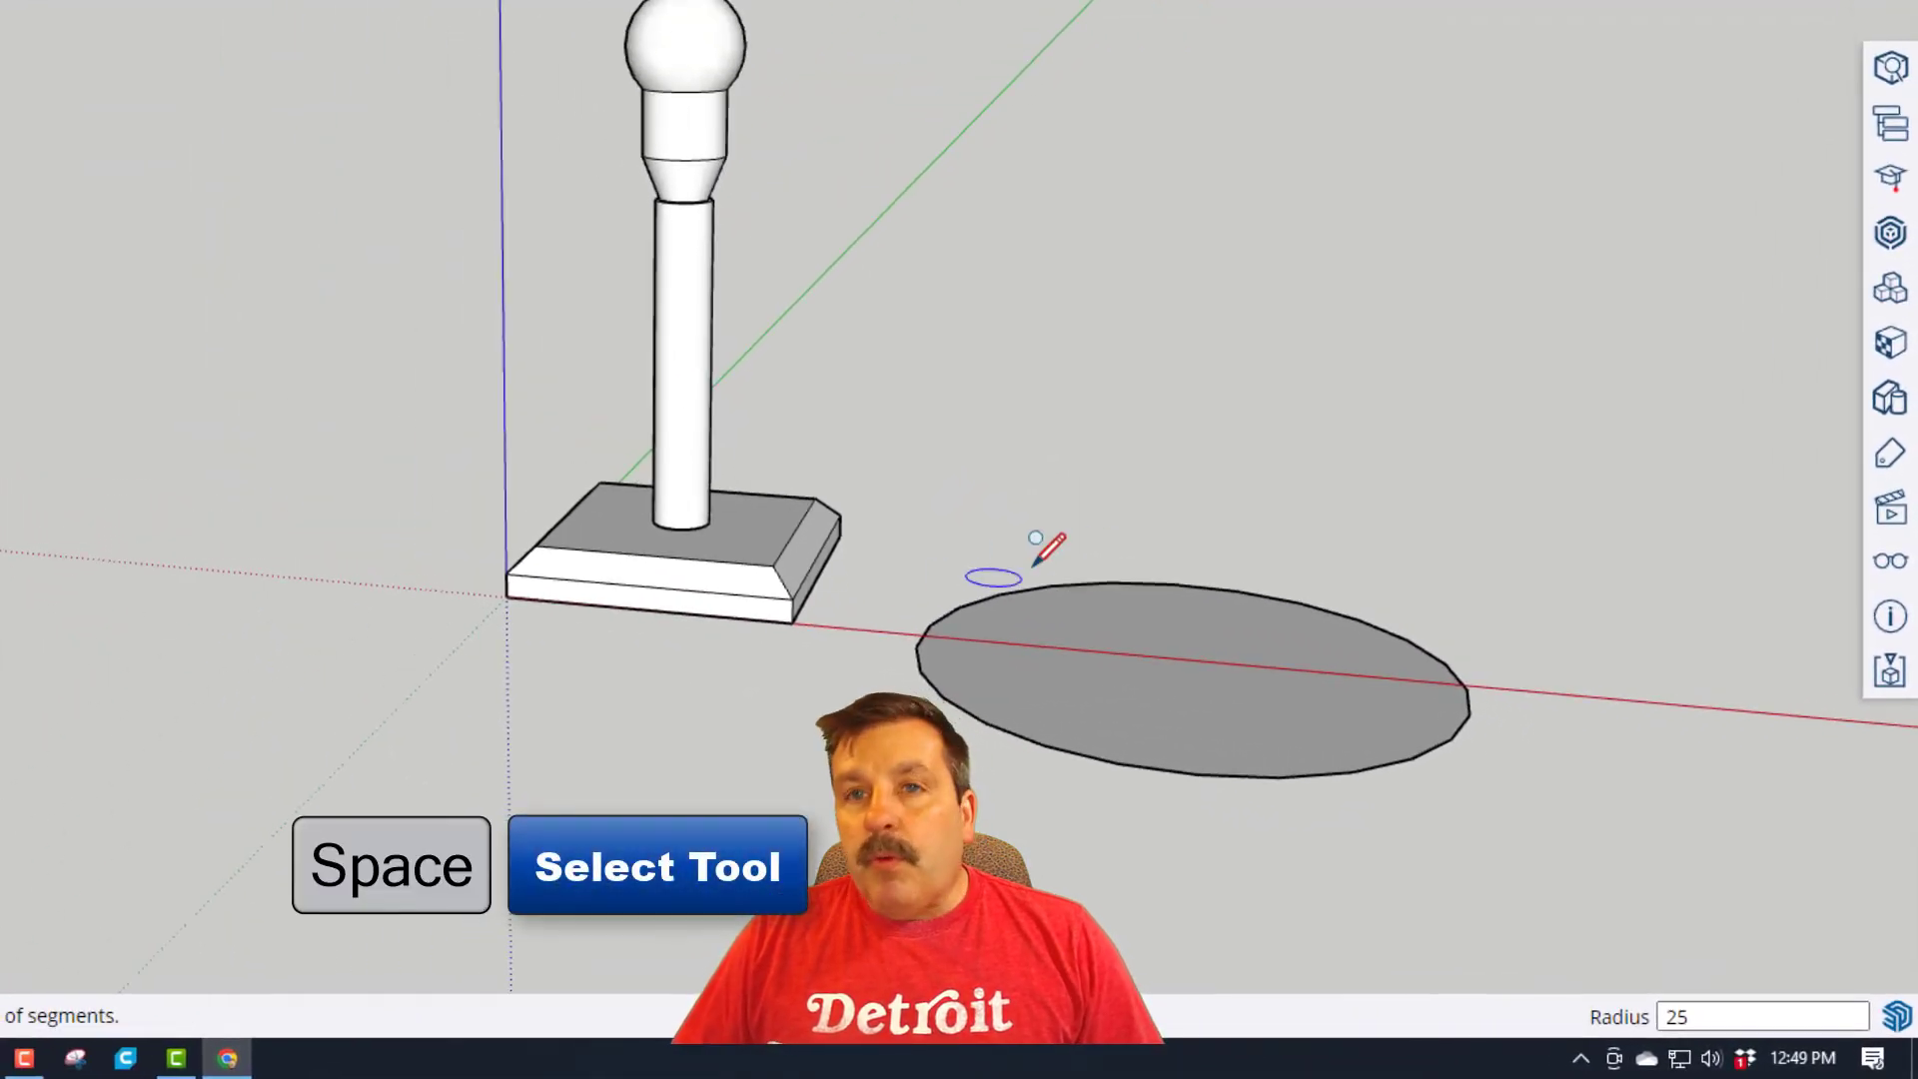
click(1220, 593)
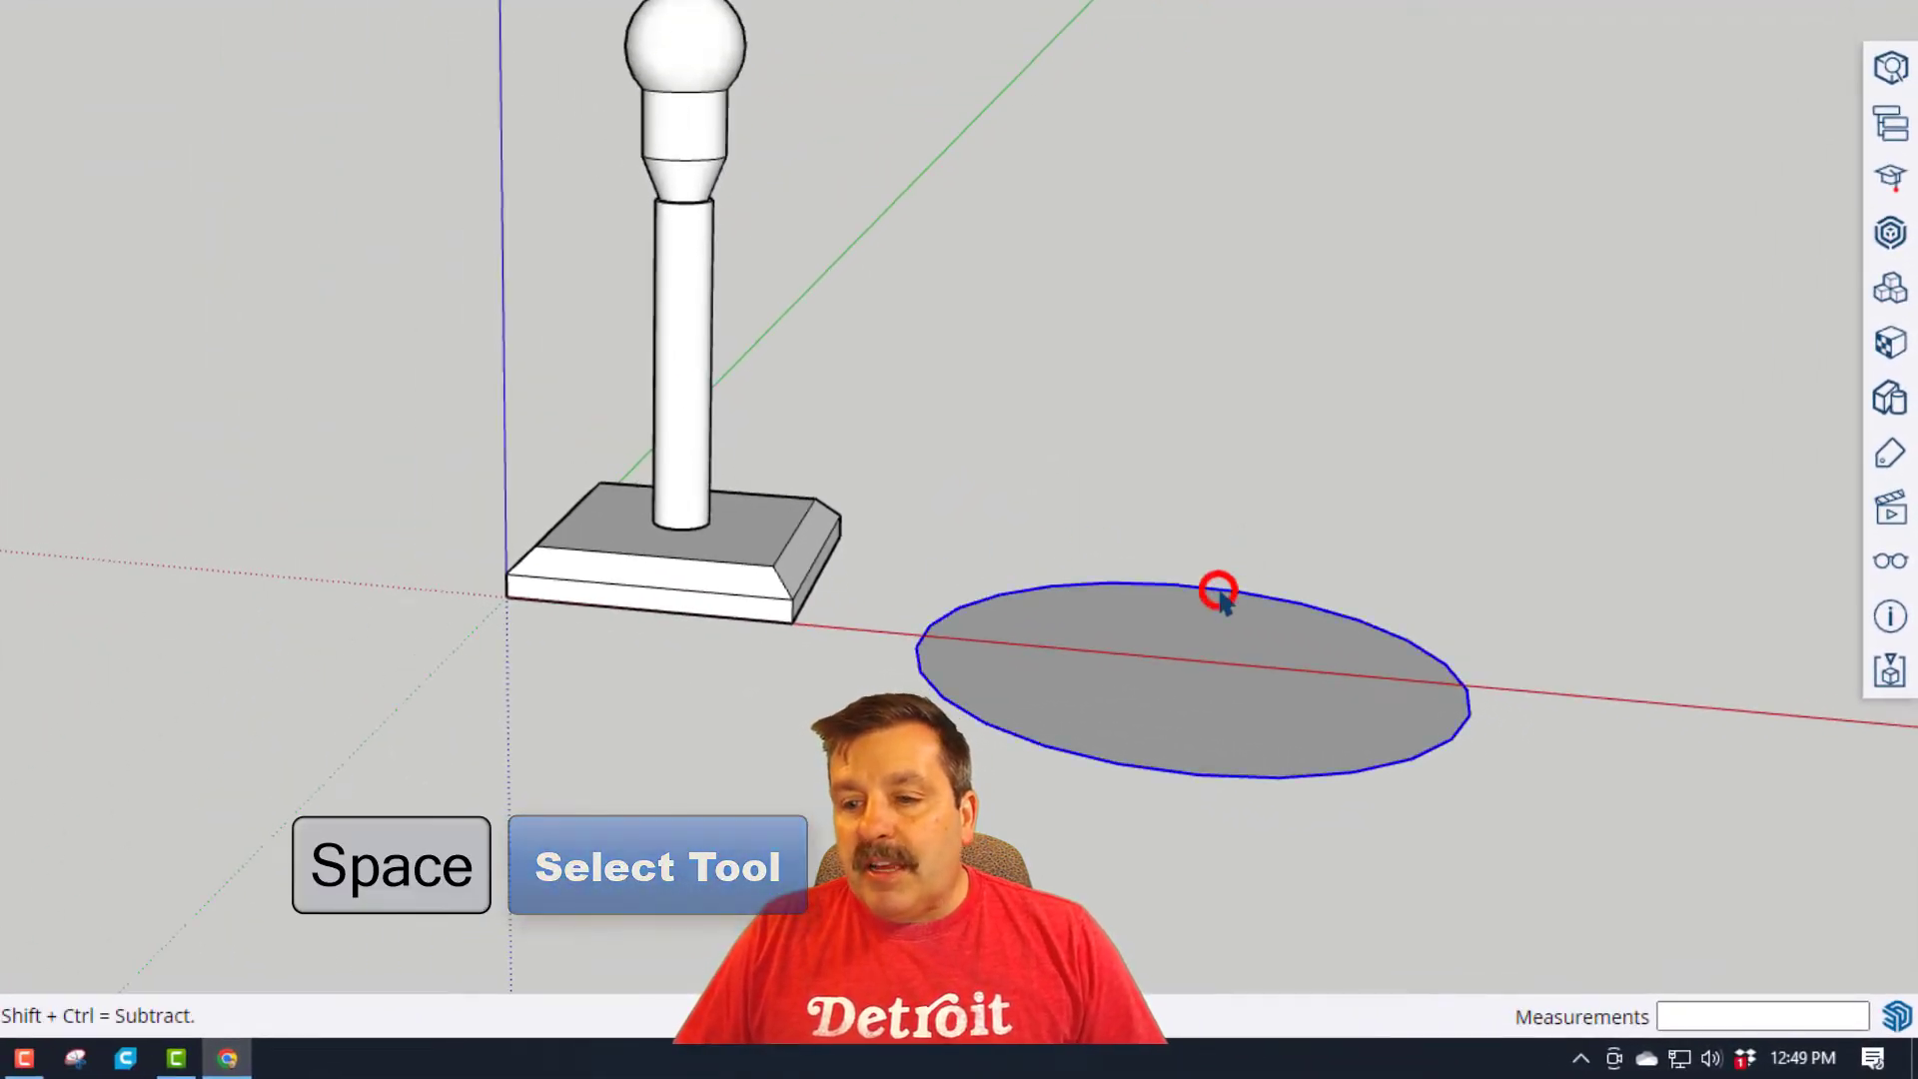
click(1892, 68)
click(1538, 0)
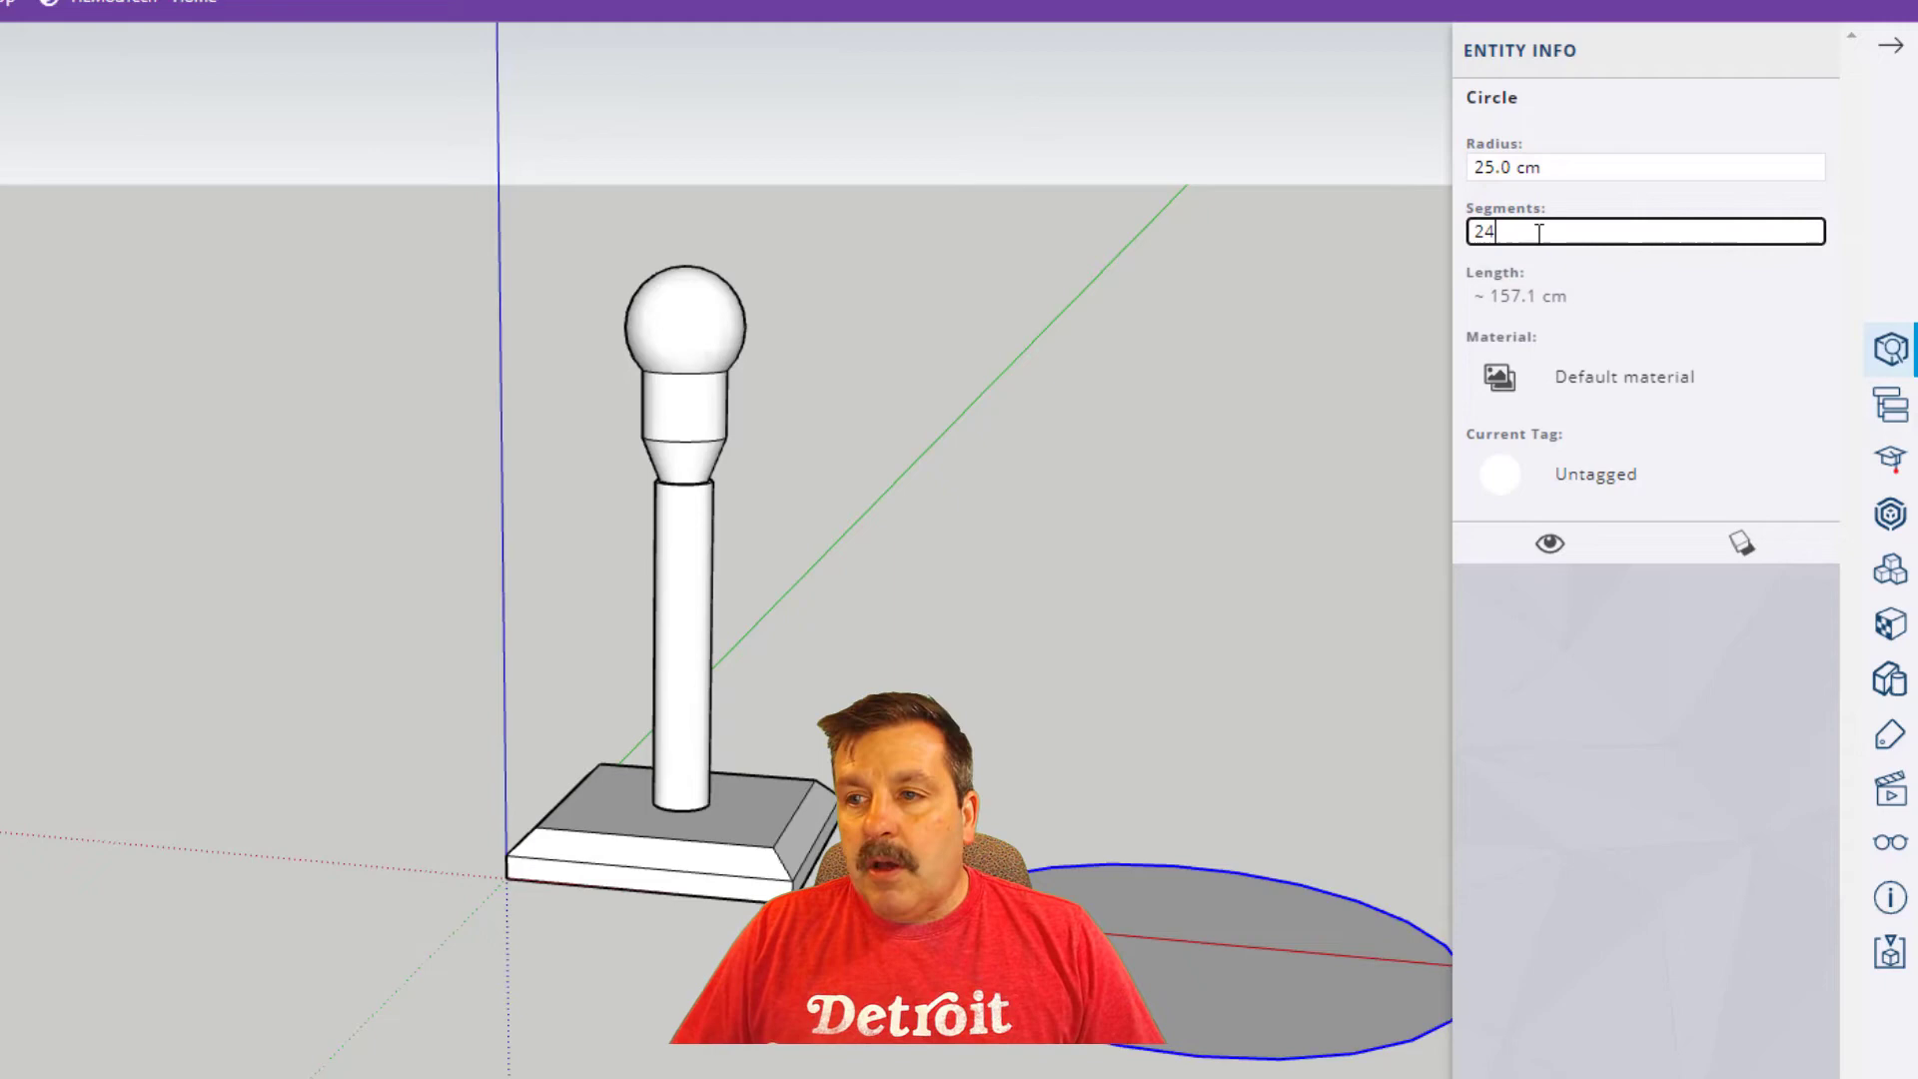
key(BackSpace)
key(BackSpace)
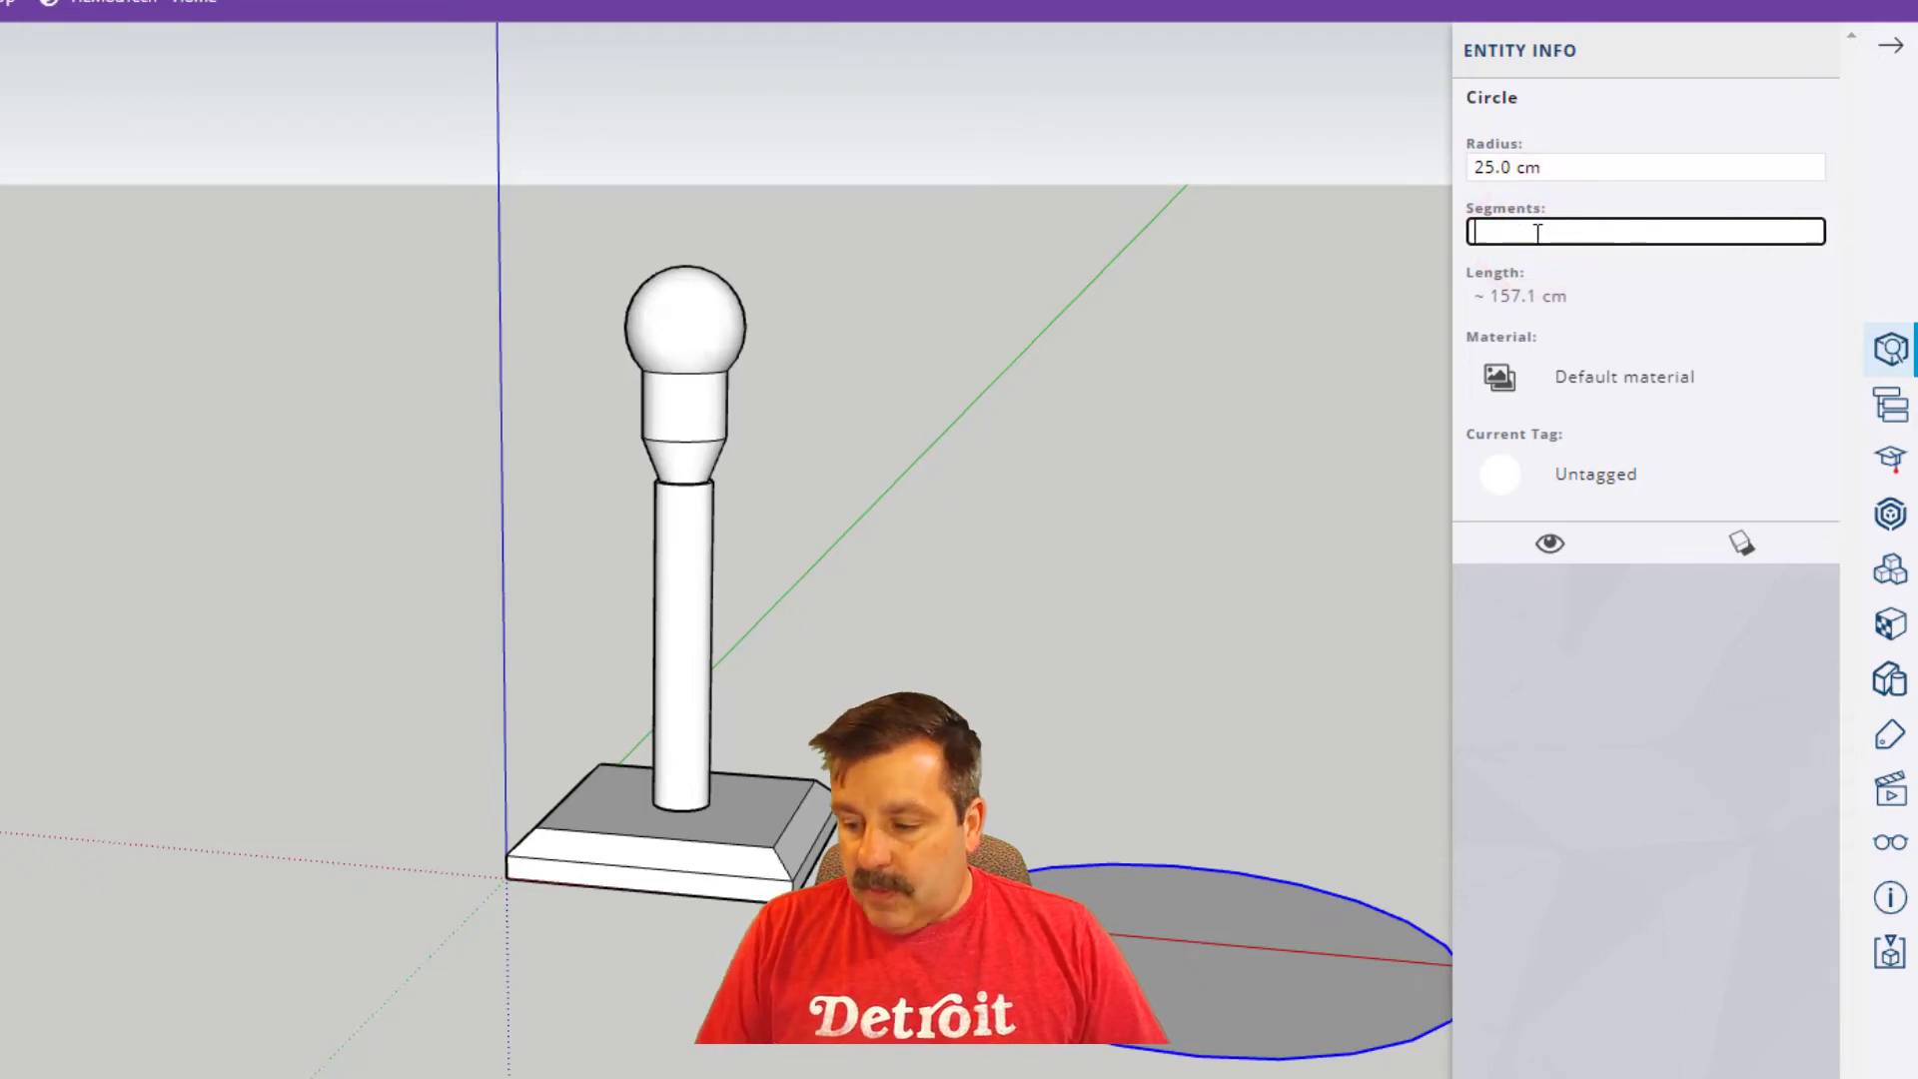
text(60)
key(Return)
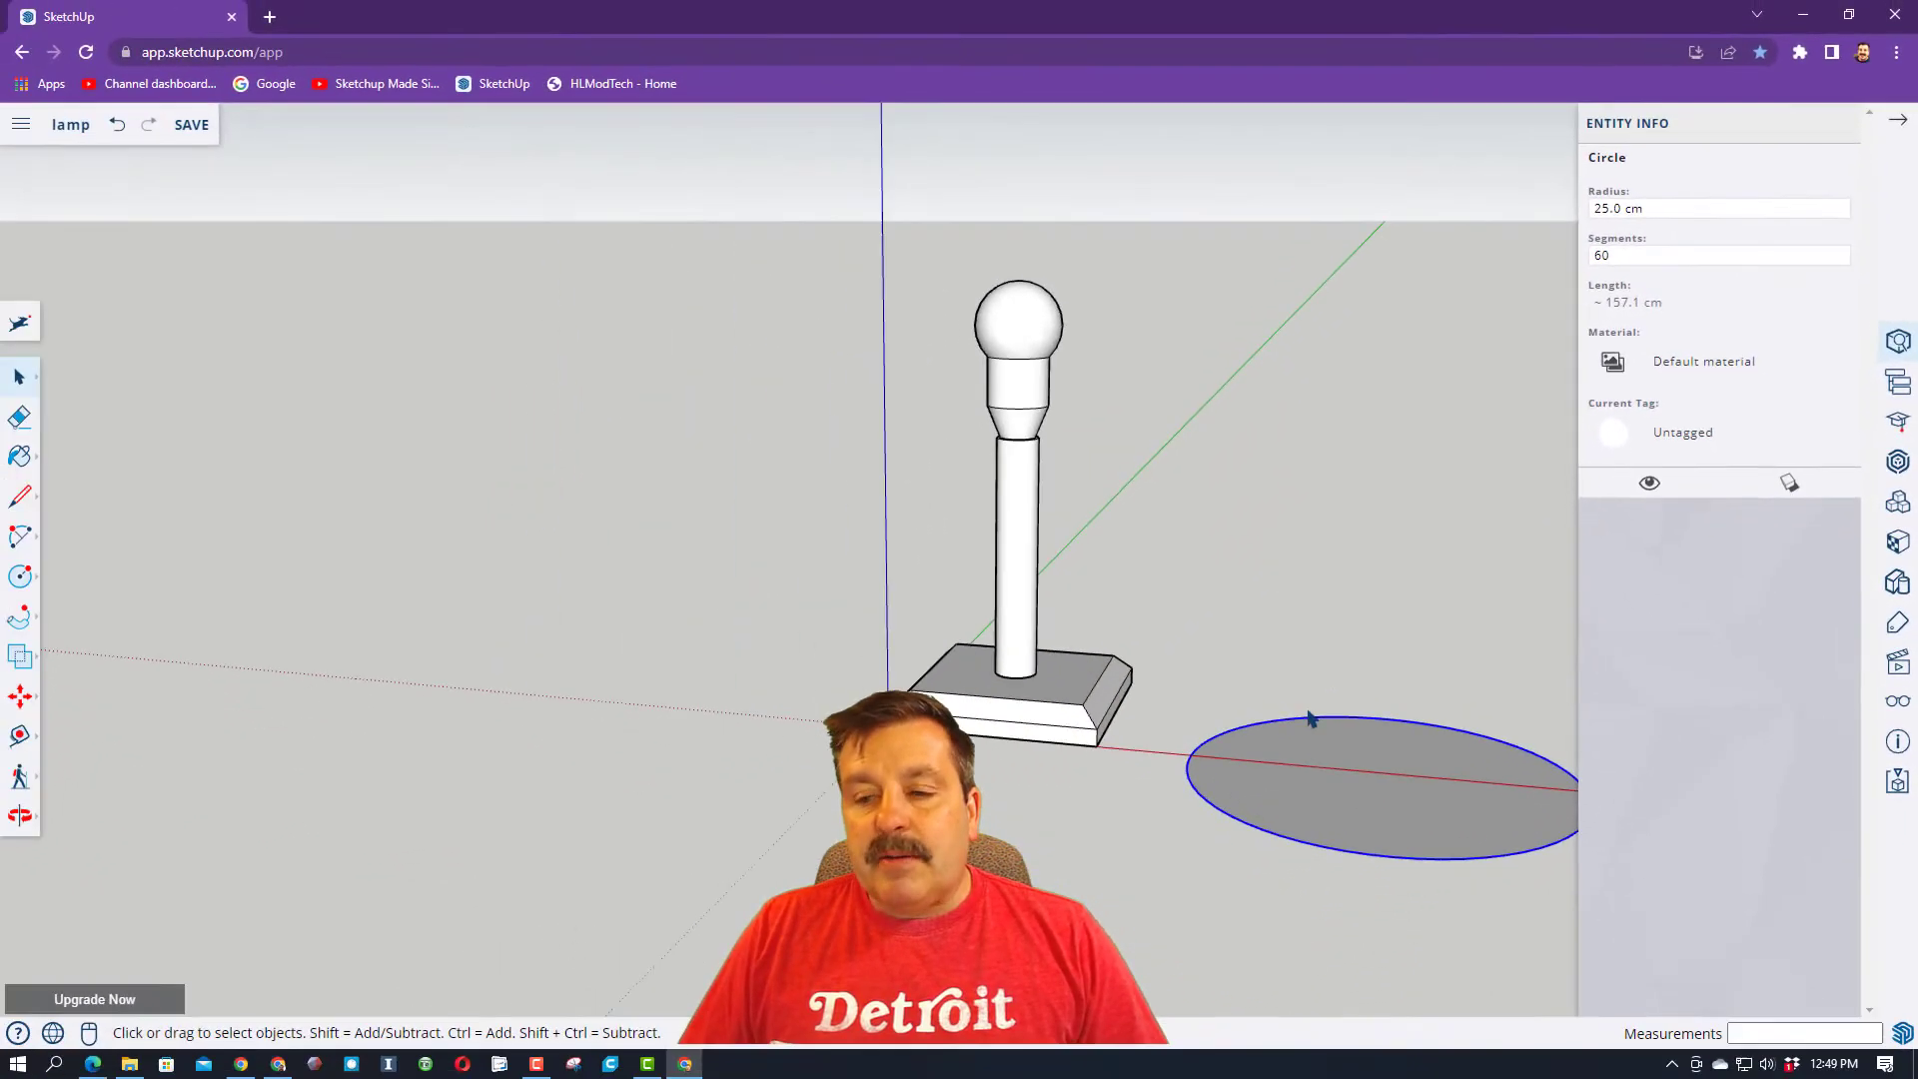
- Offset the large circle's edge inward by about 1.4 cm to form a thin ring
key(f)
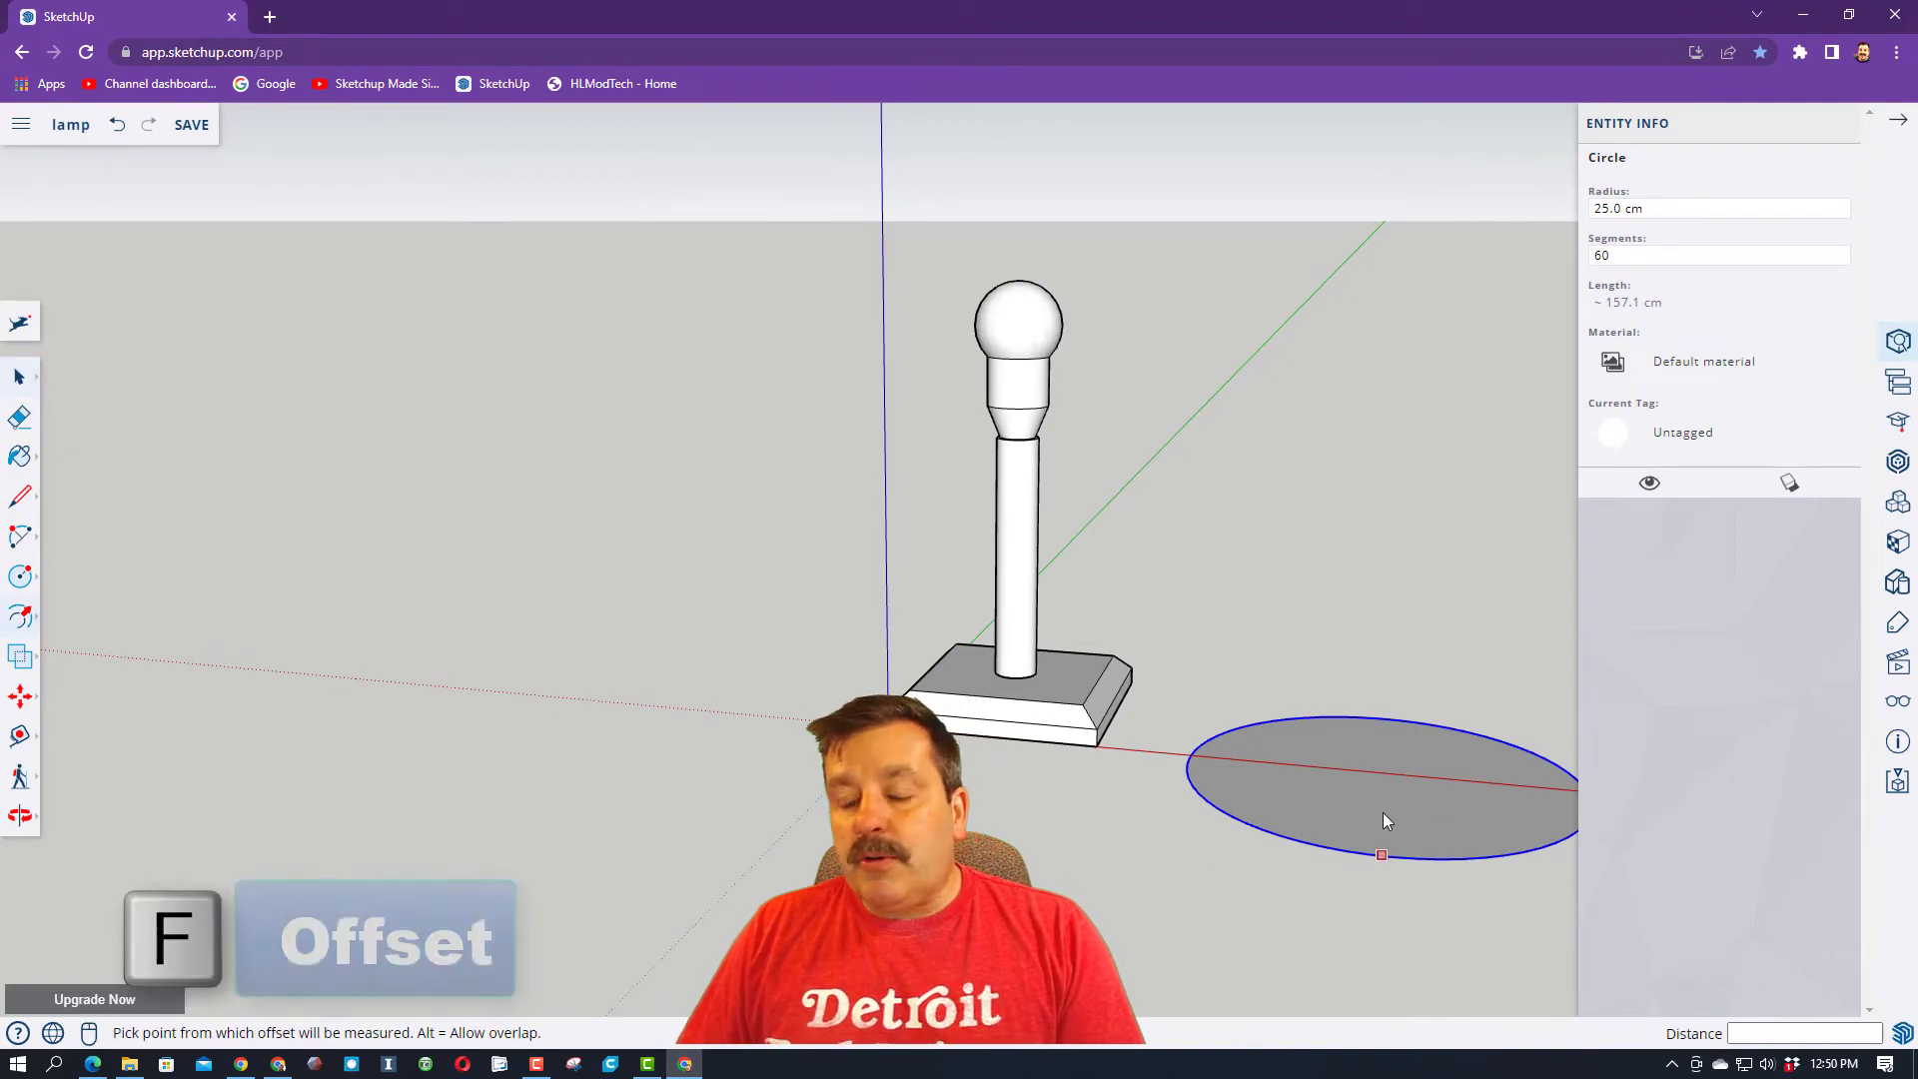
click(1354, 780)
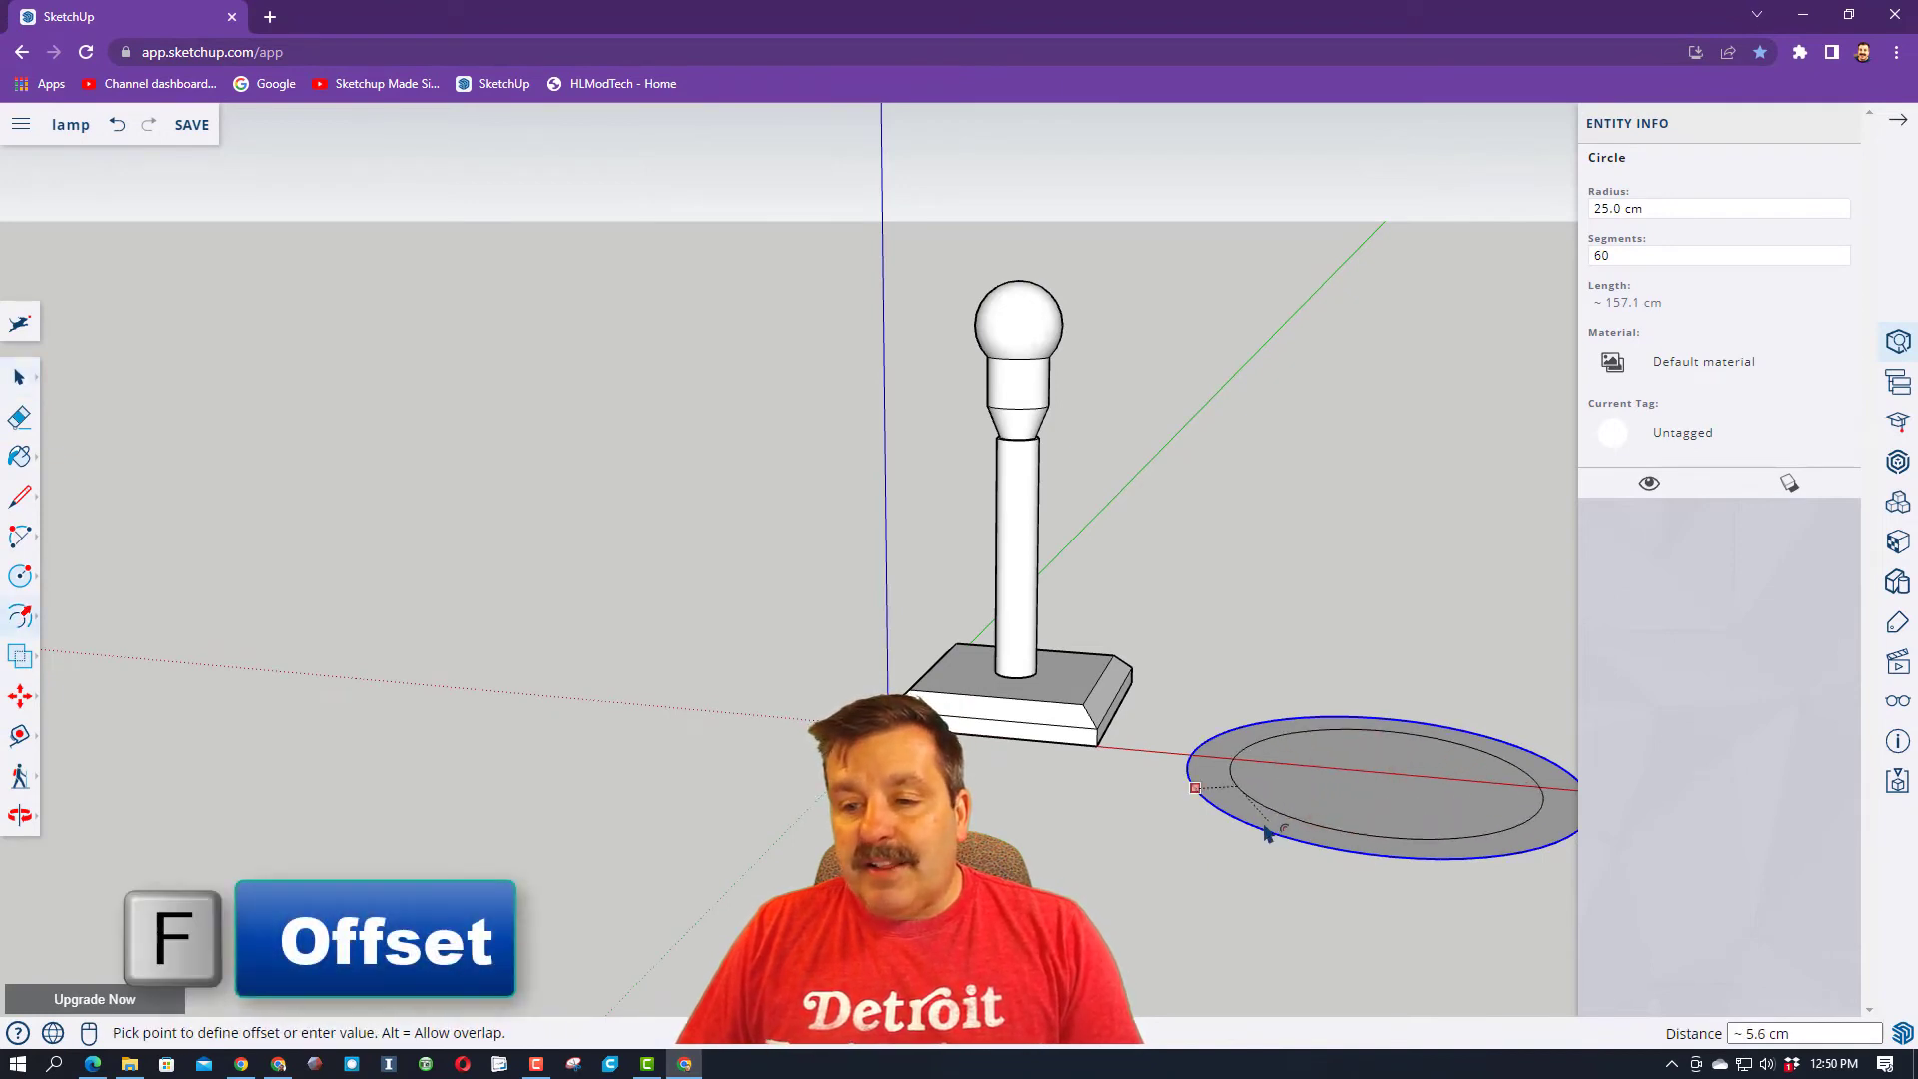
scroll(1229, 794, up, 2)
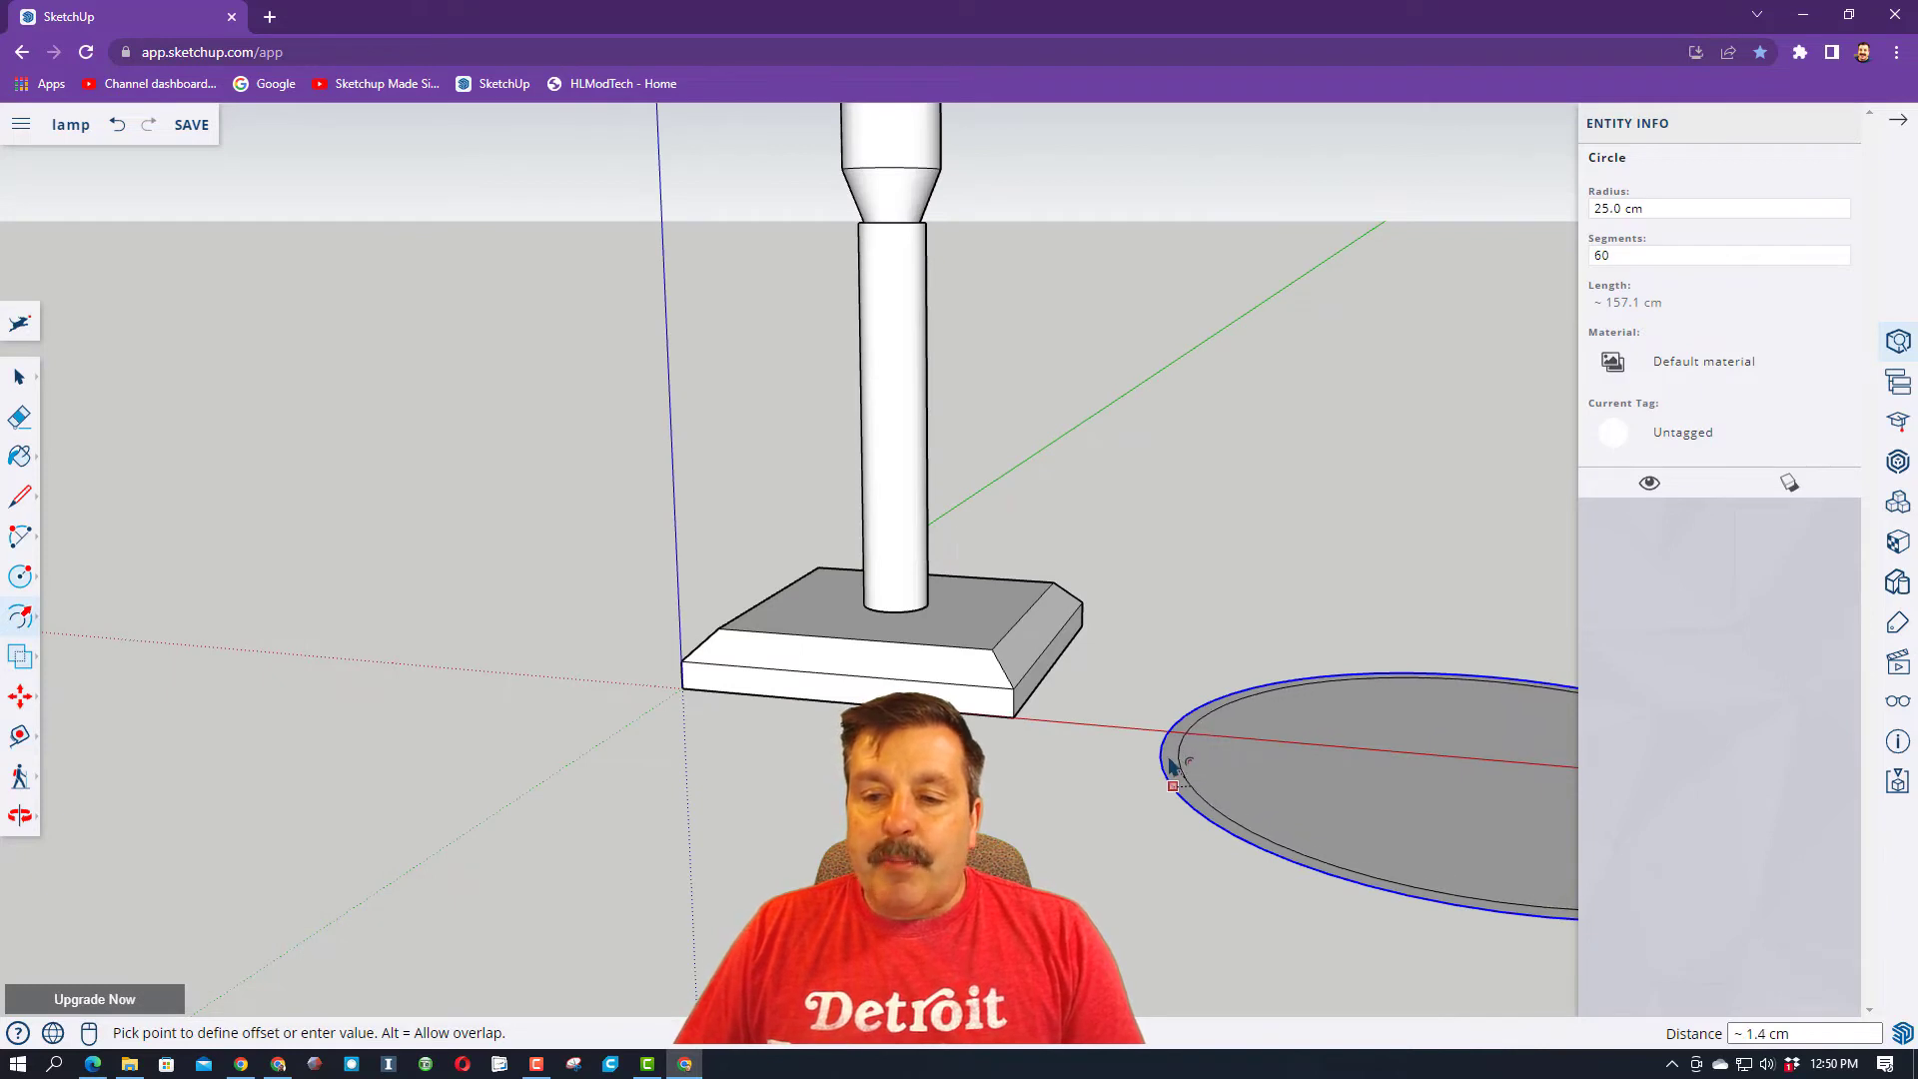
click(1168, 763)
scroll(1168, 763, down, 3)
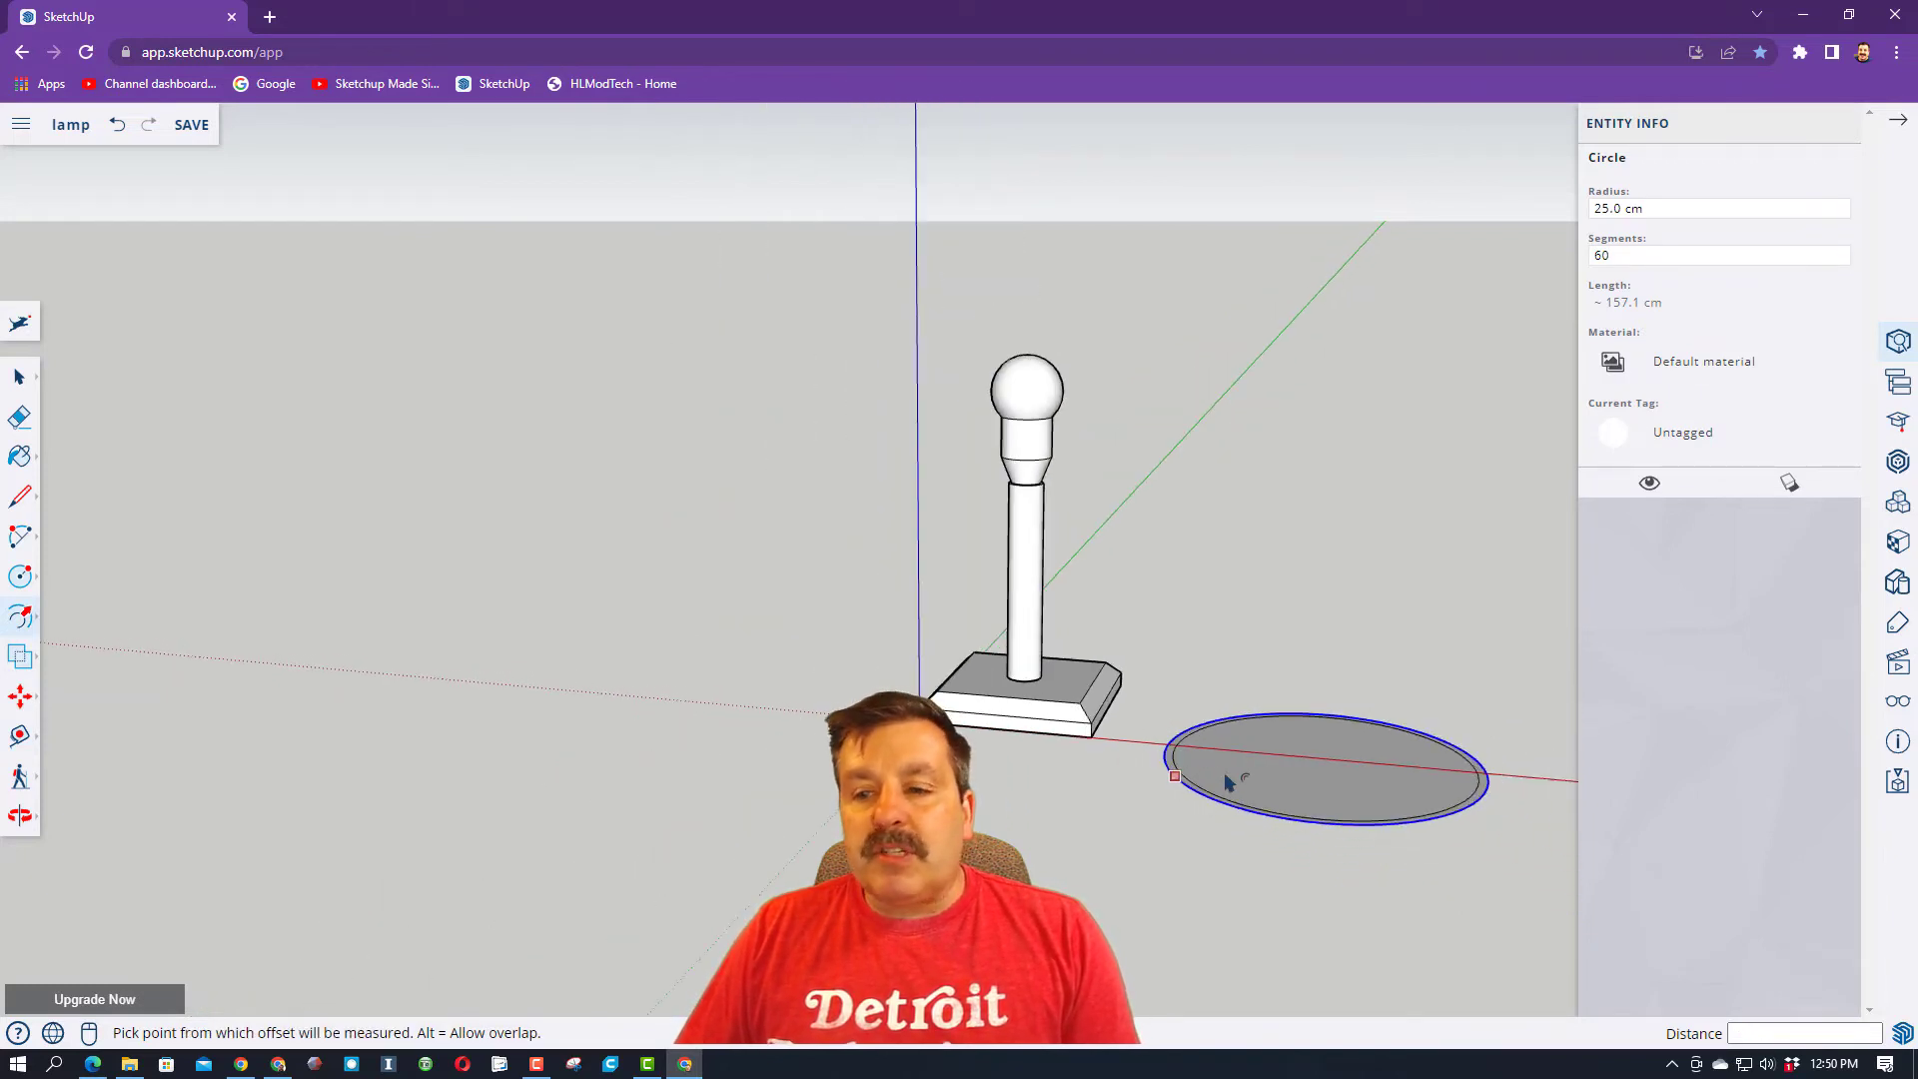
- Extrude the thin ring face upward 35 cm with Push/Pull to form the hollow shade wall
key(space)
key(p)
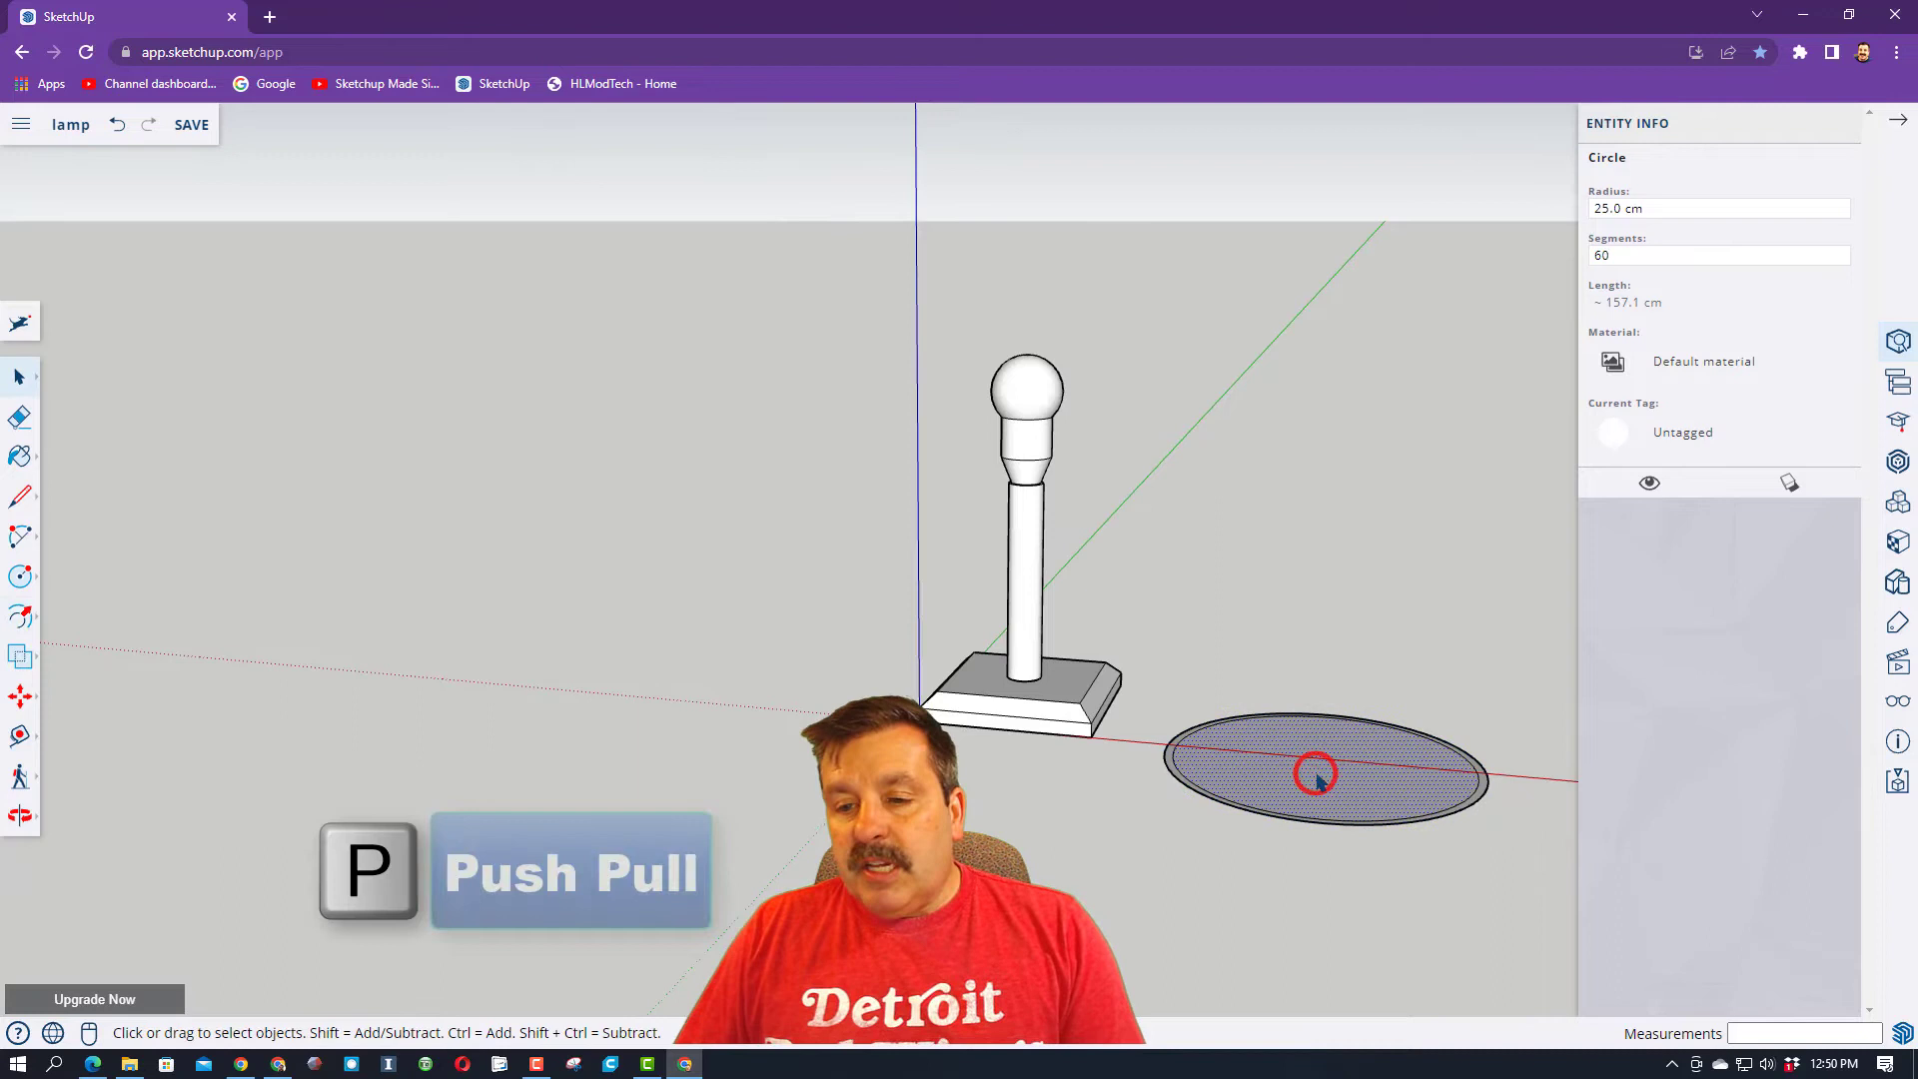
click(1175, 779)
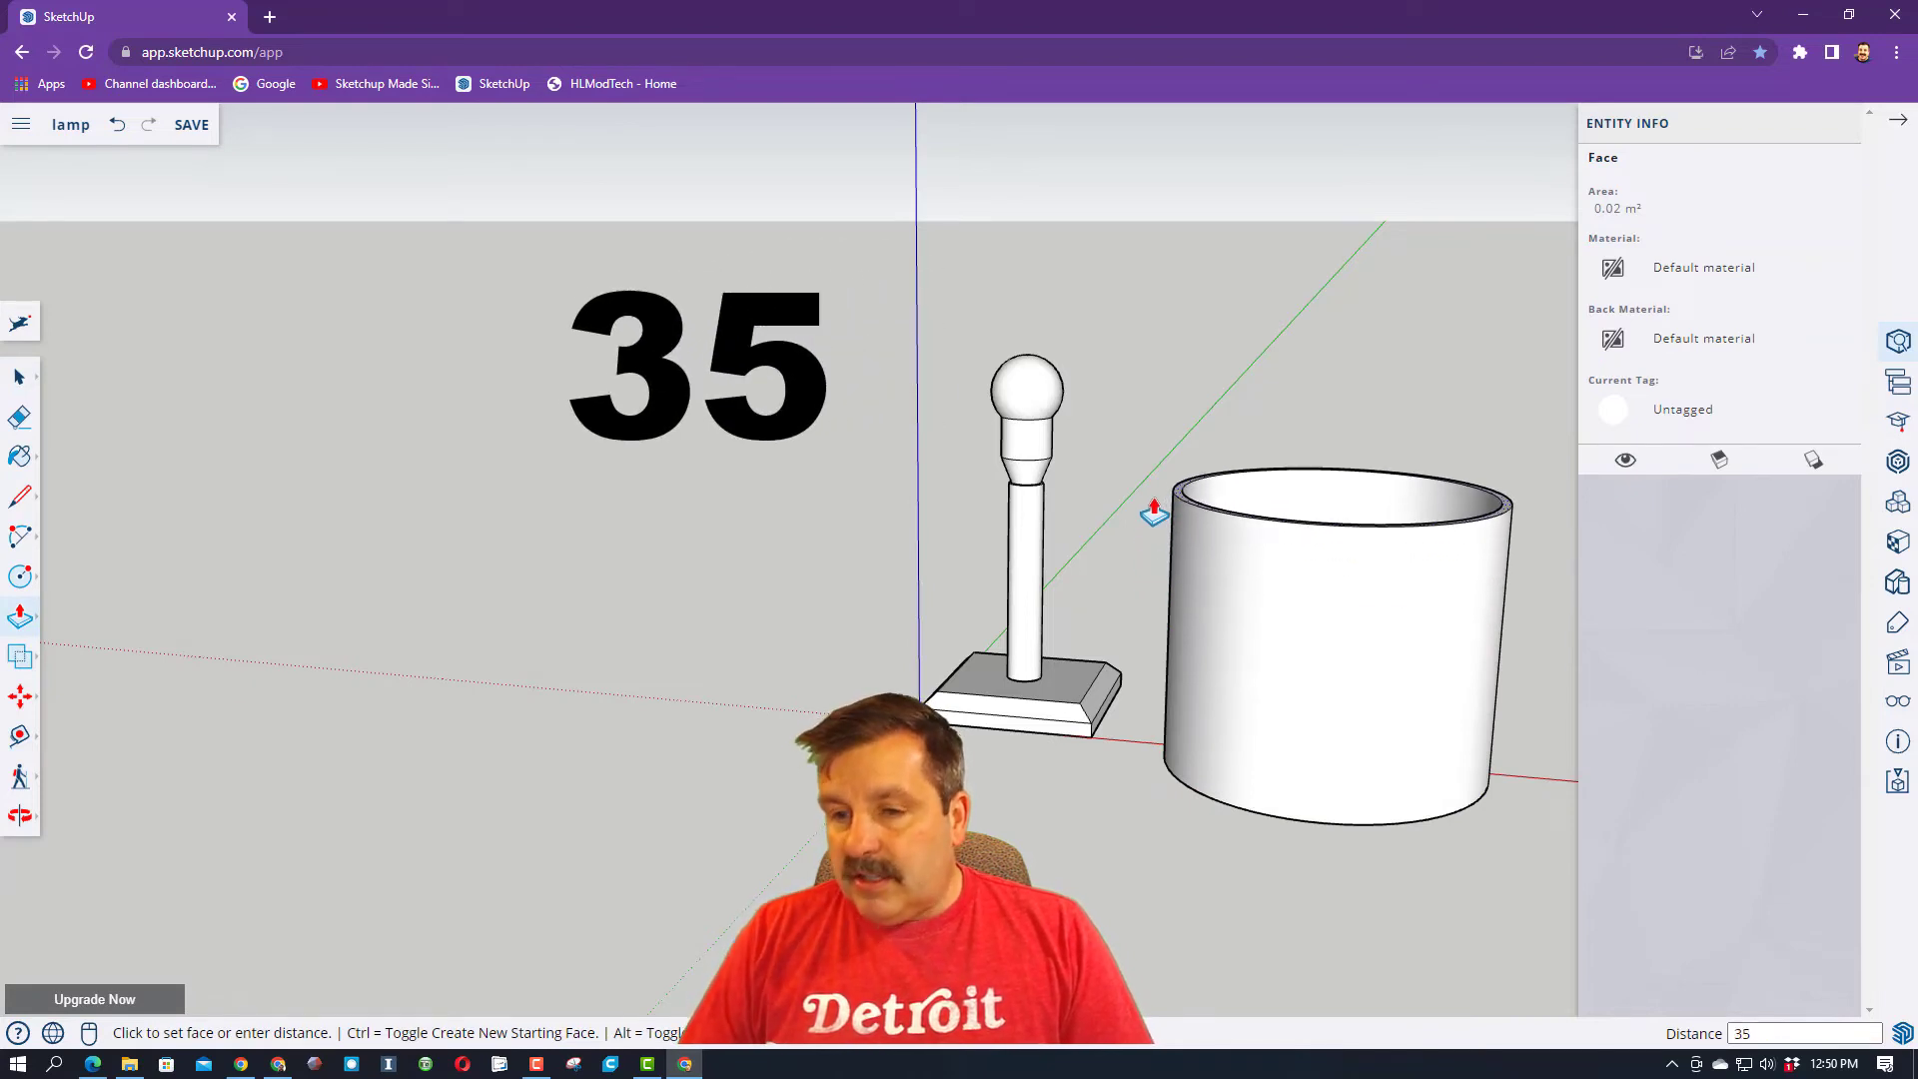
key(Return)
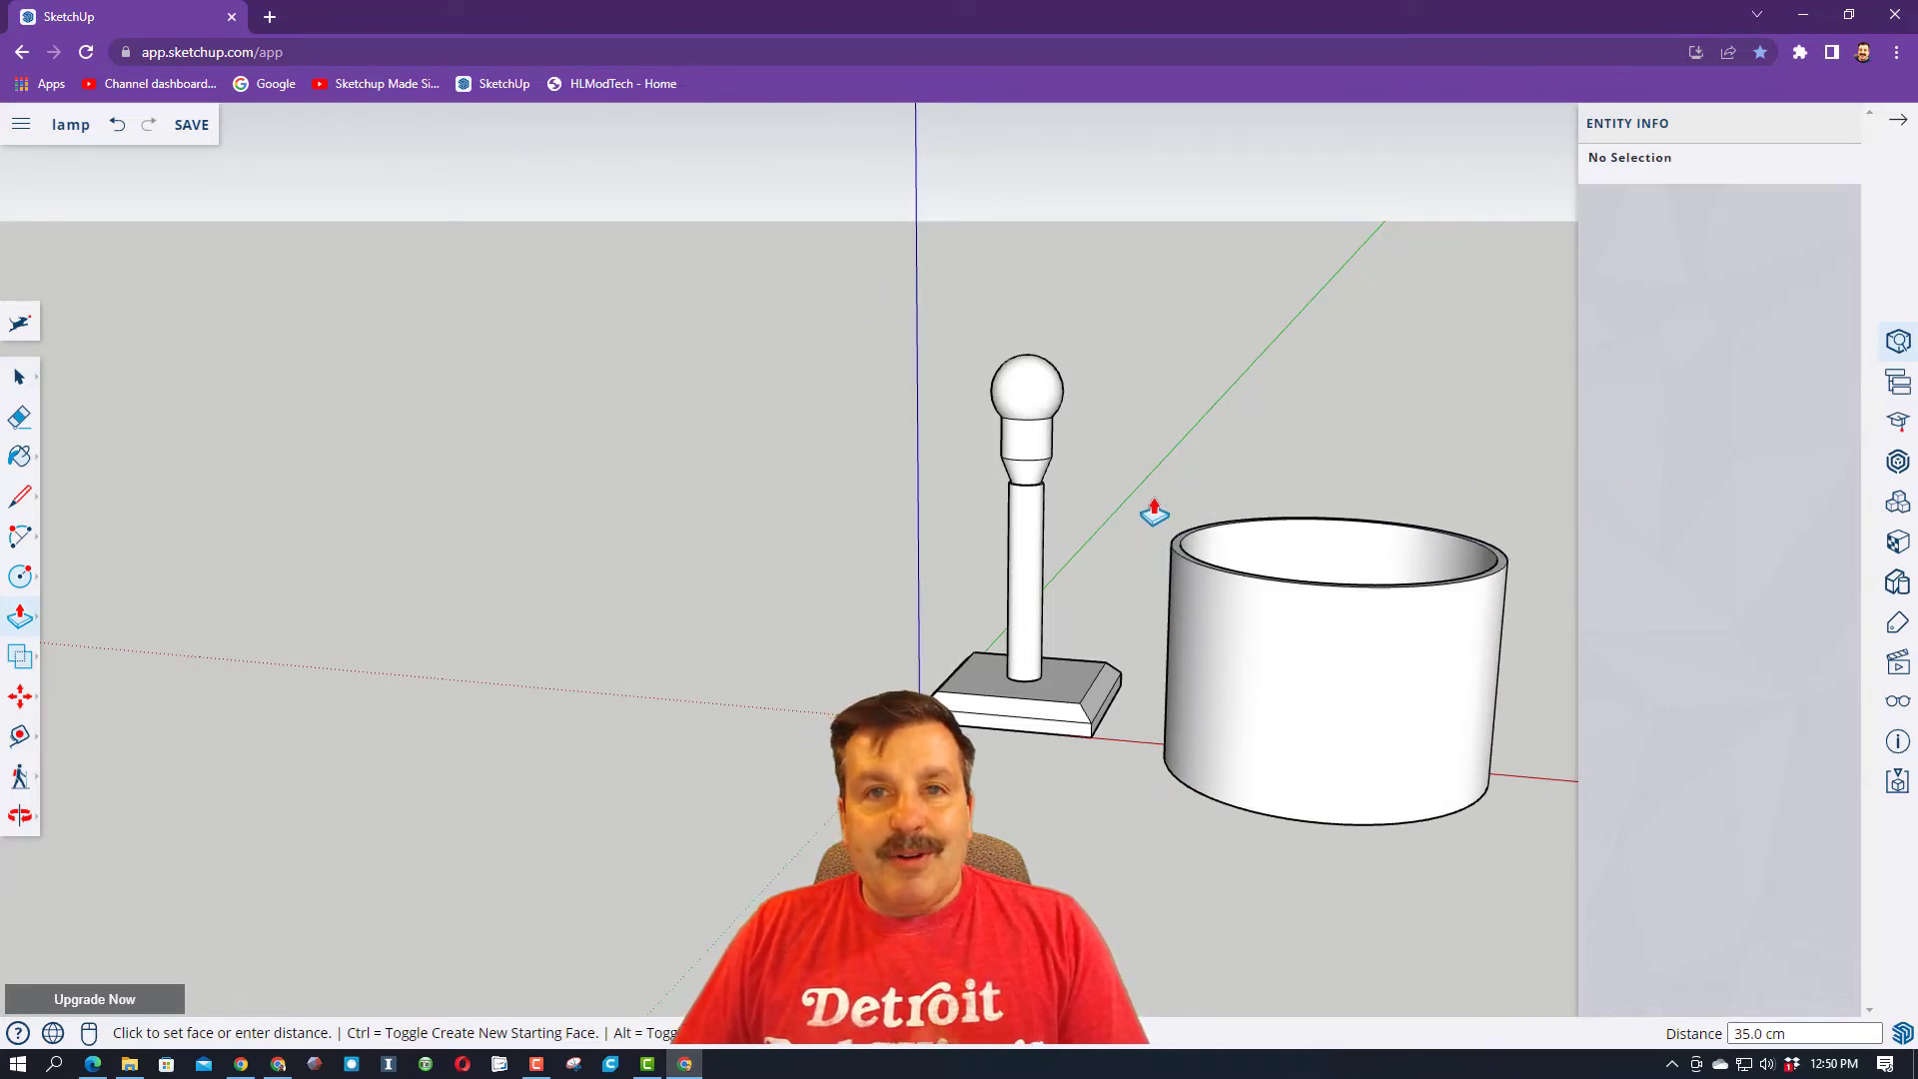
key(space)
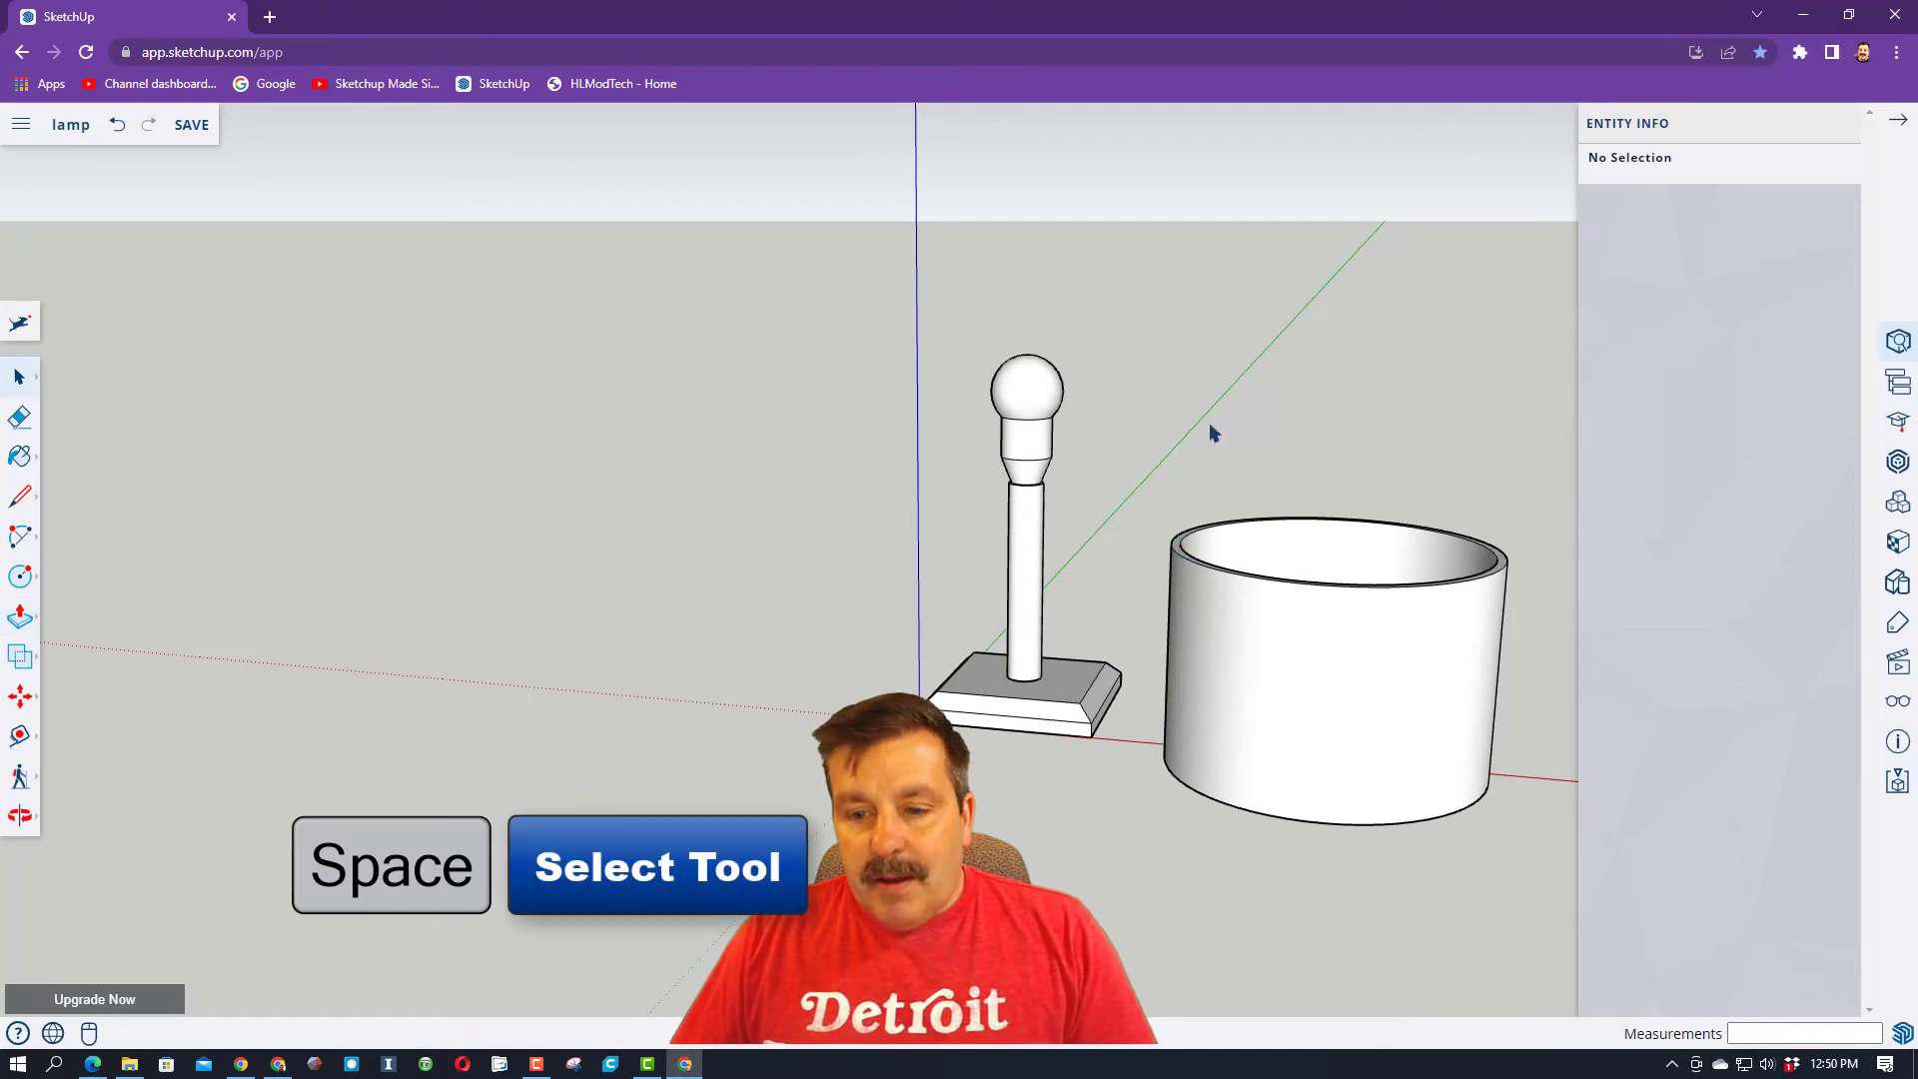
- Scale the shade's top rim face uniformly about its centre to about 0.68 so that the shade tapers upward
middle_drag(1204, 407, 1238, 568)
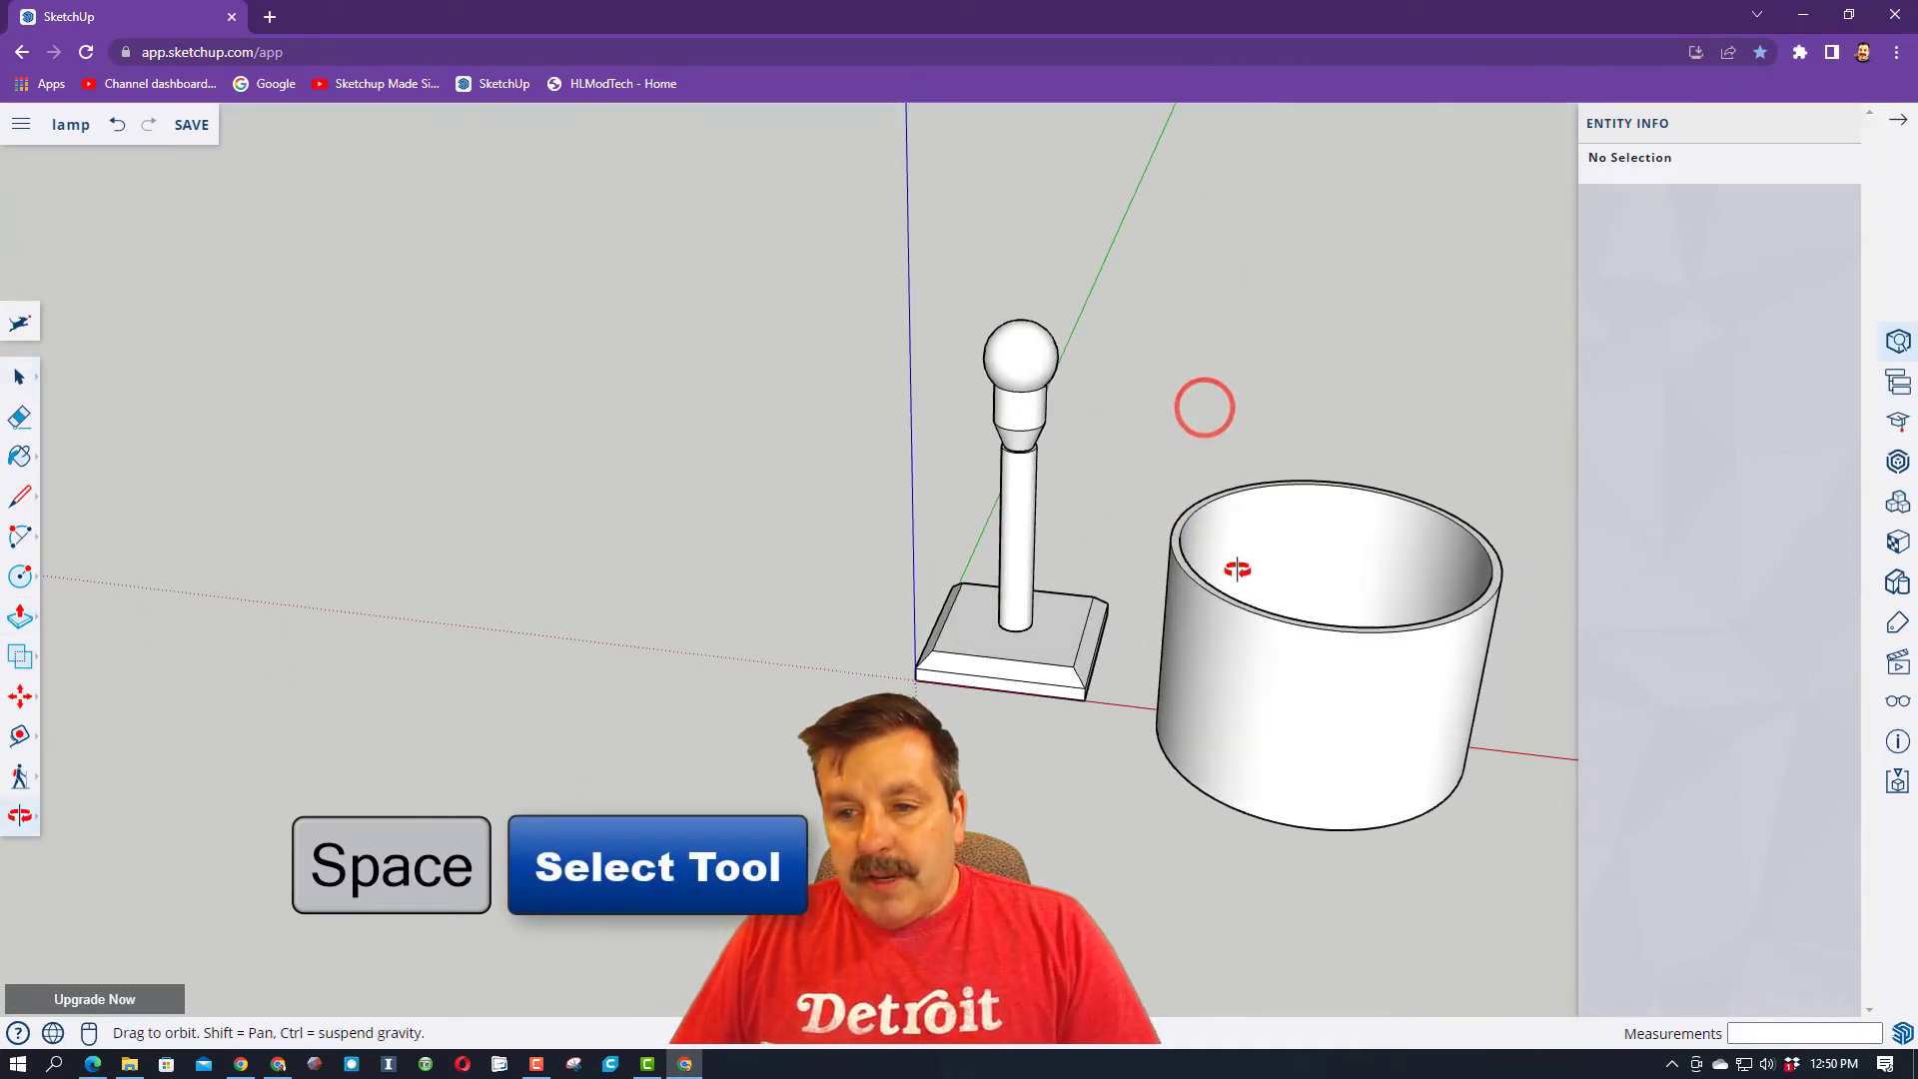
click(1177, 539)
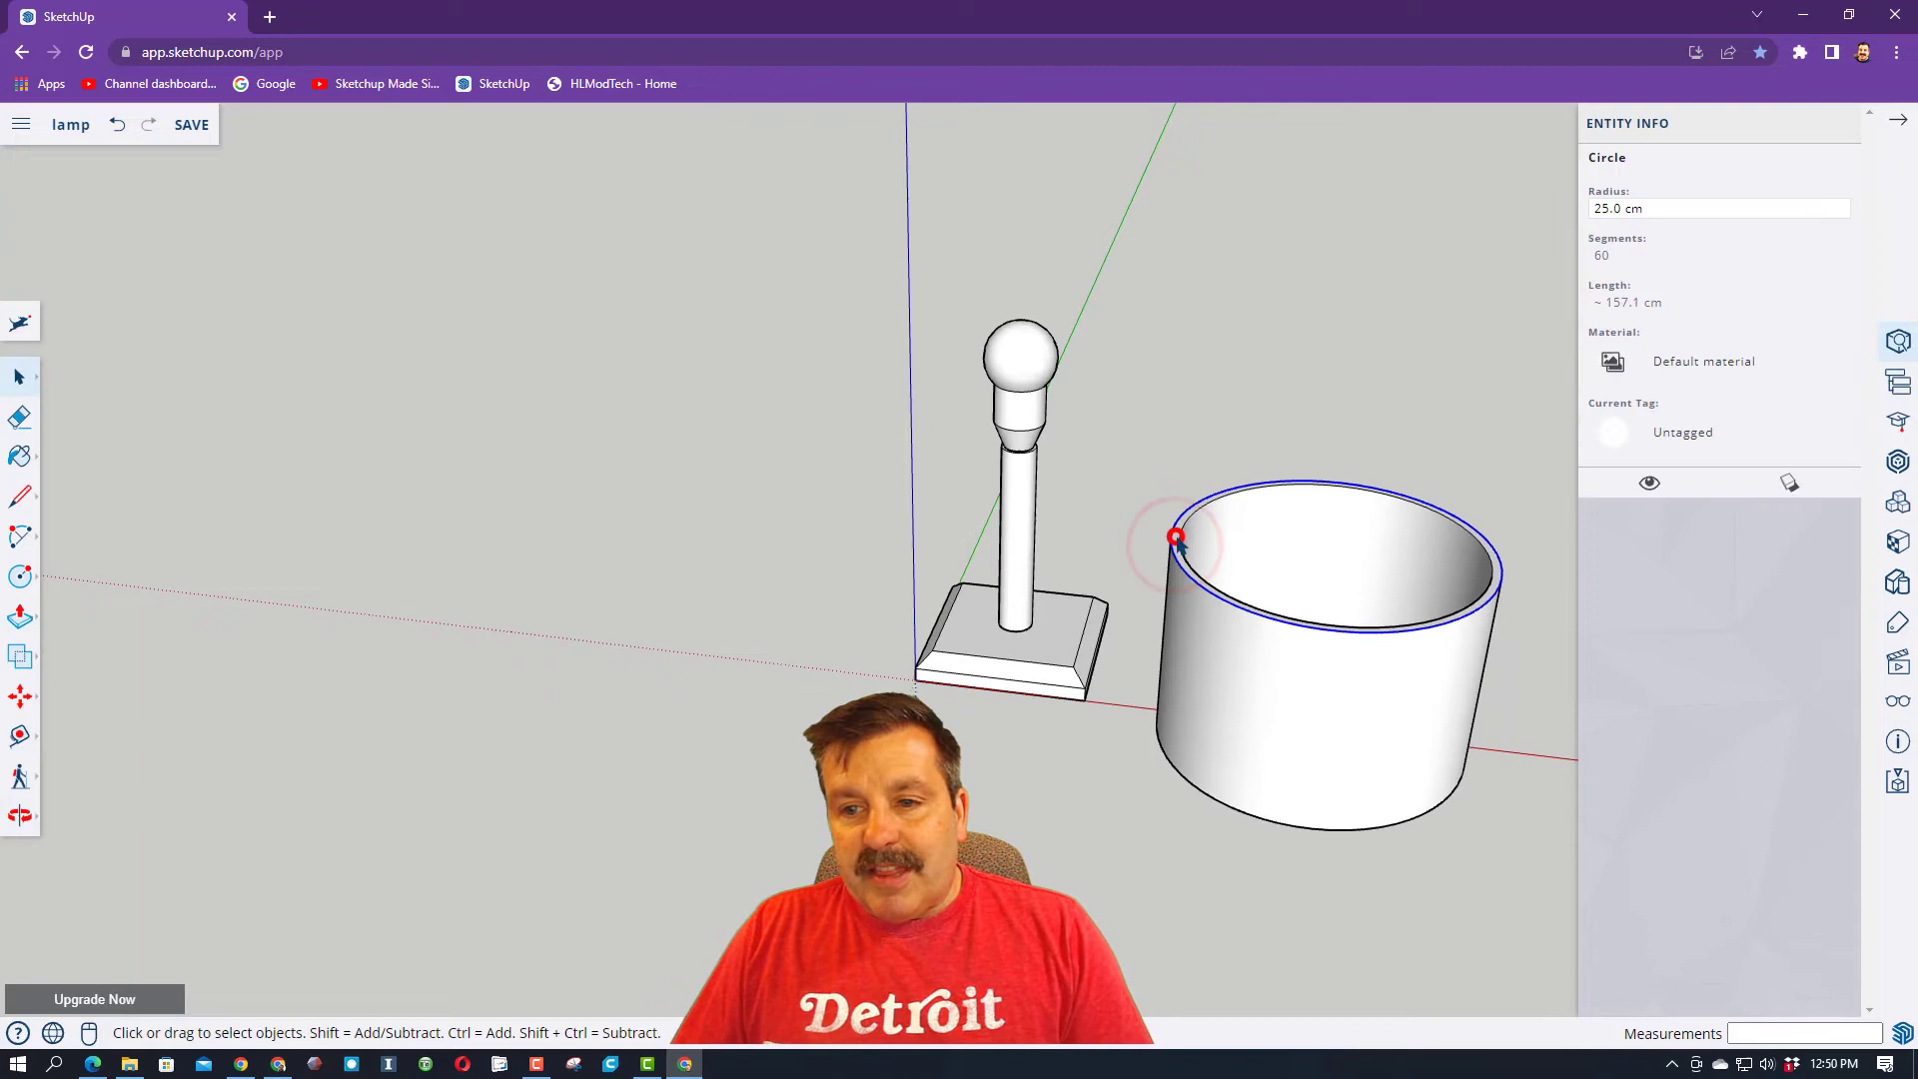
click(1178, 545)
key(s)
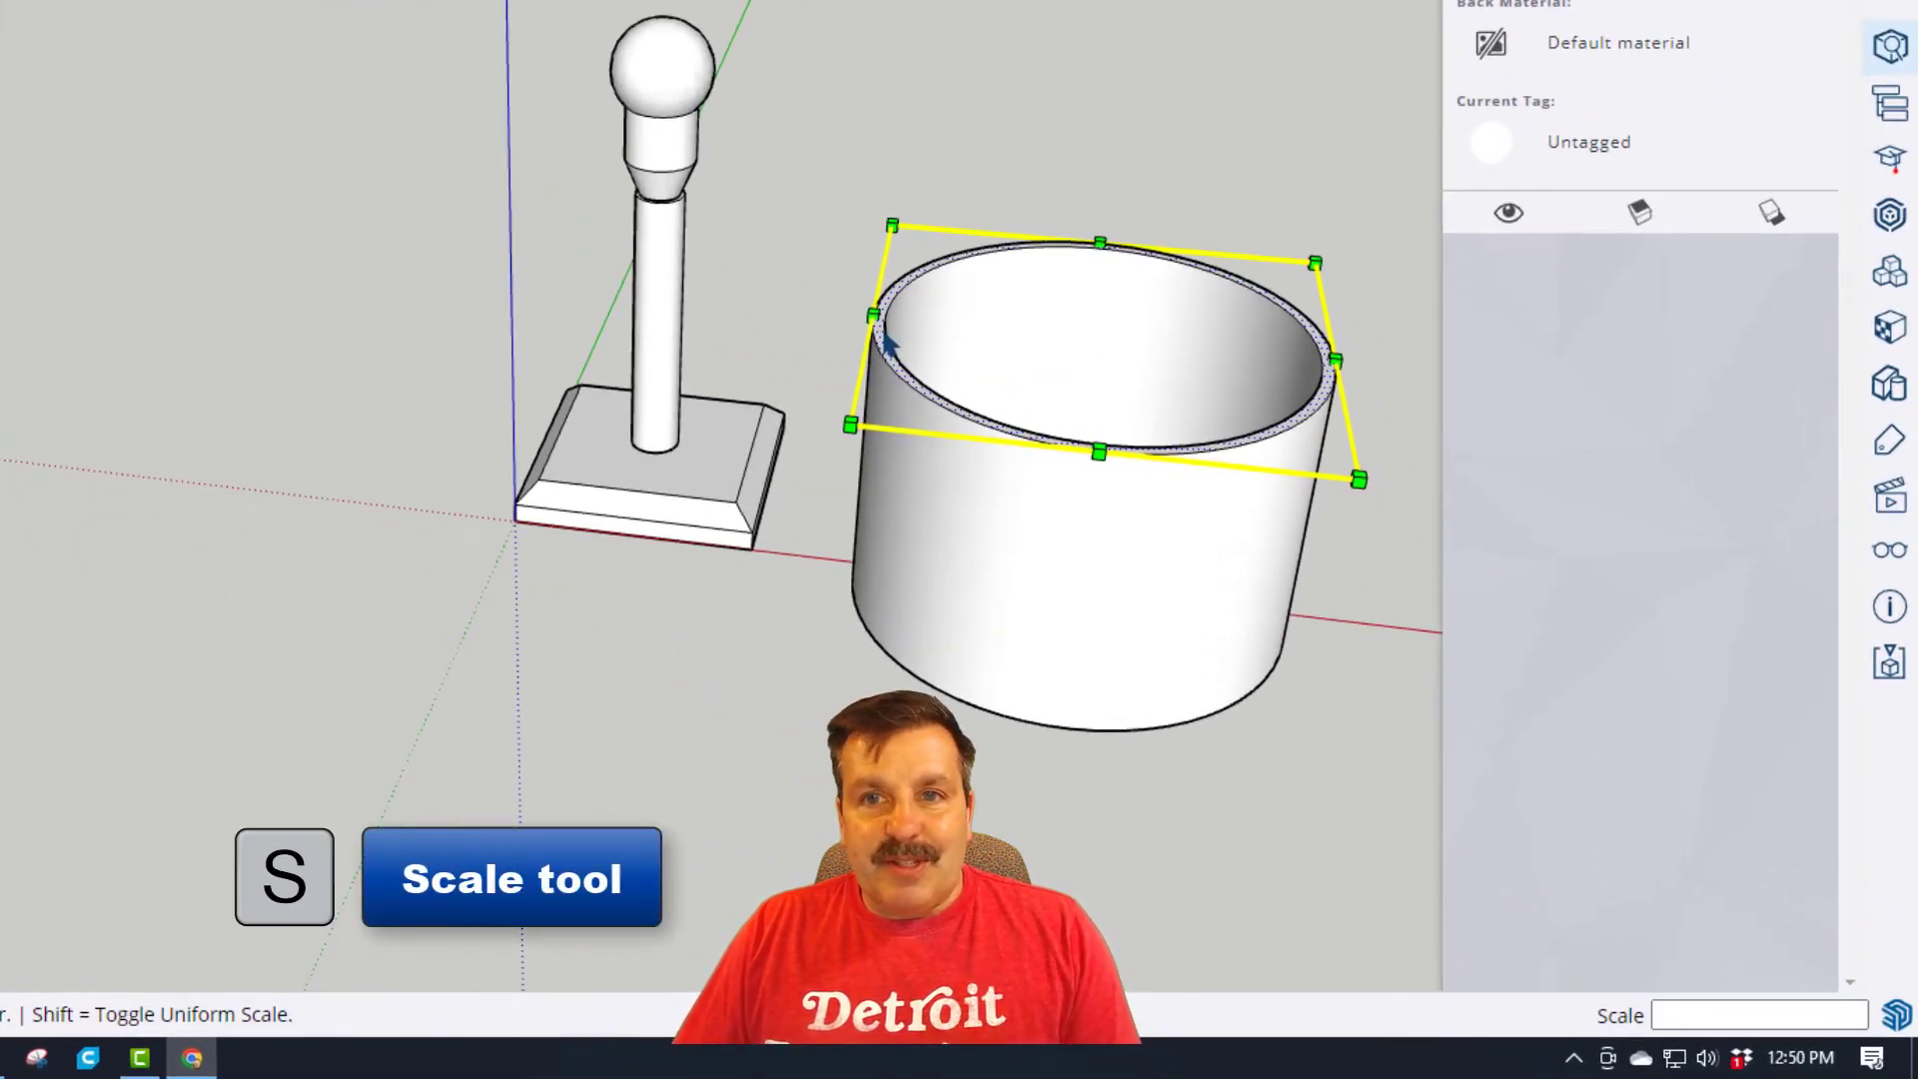
key(ctrl)
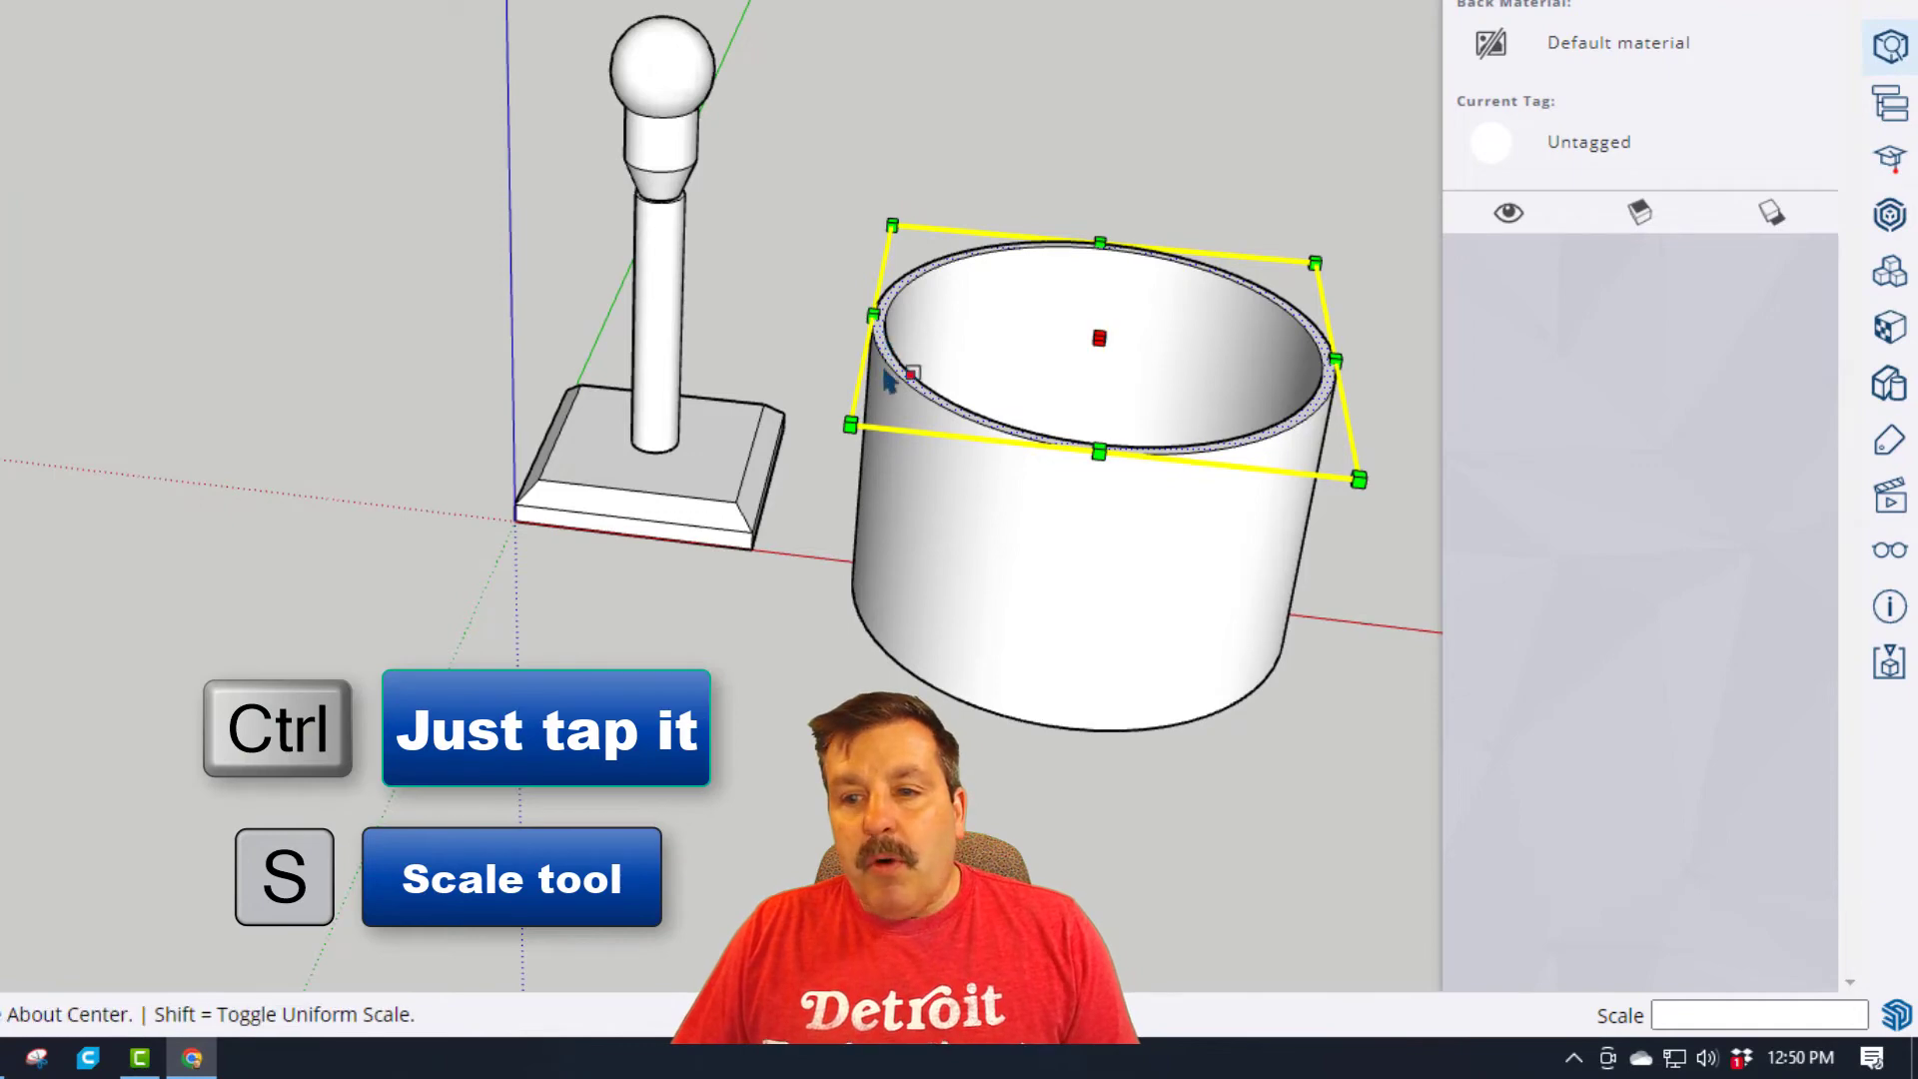
click(850, 424)
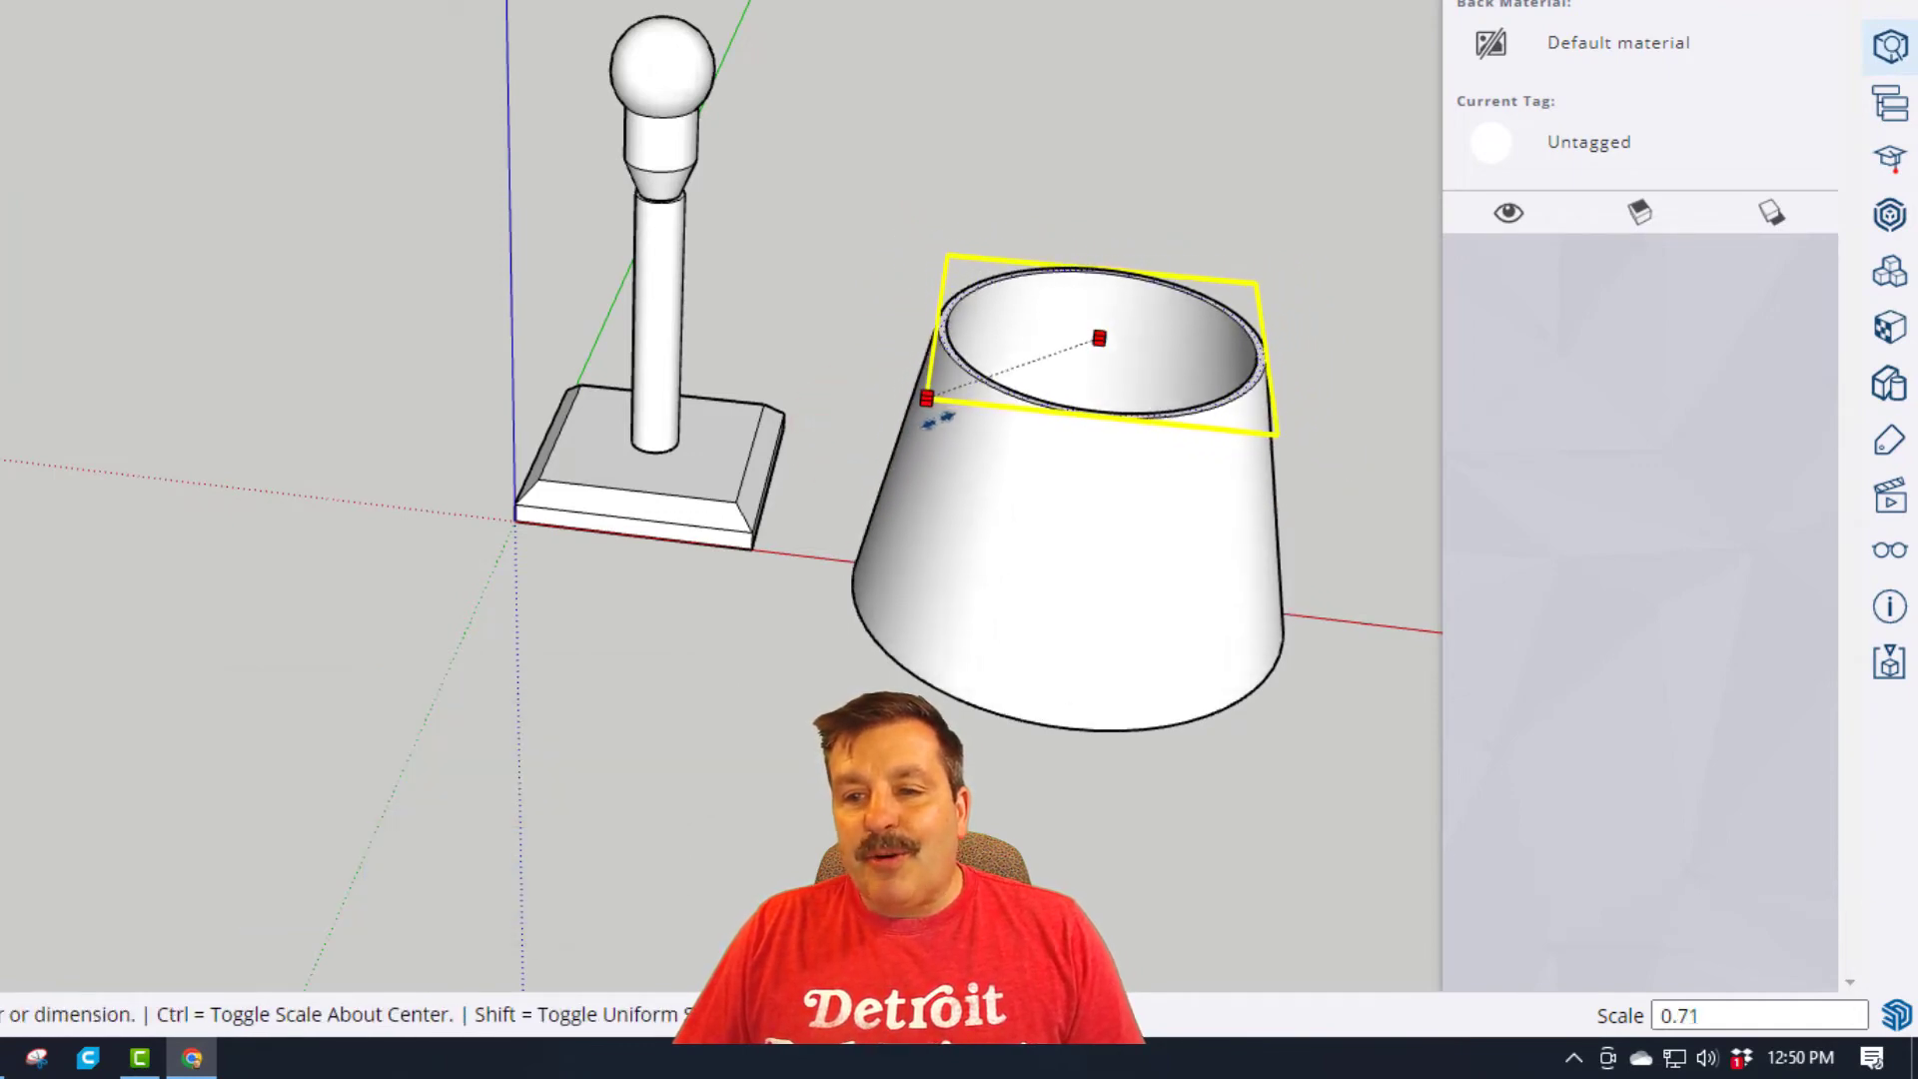
click(935, 396)
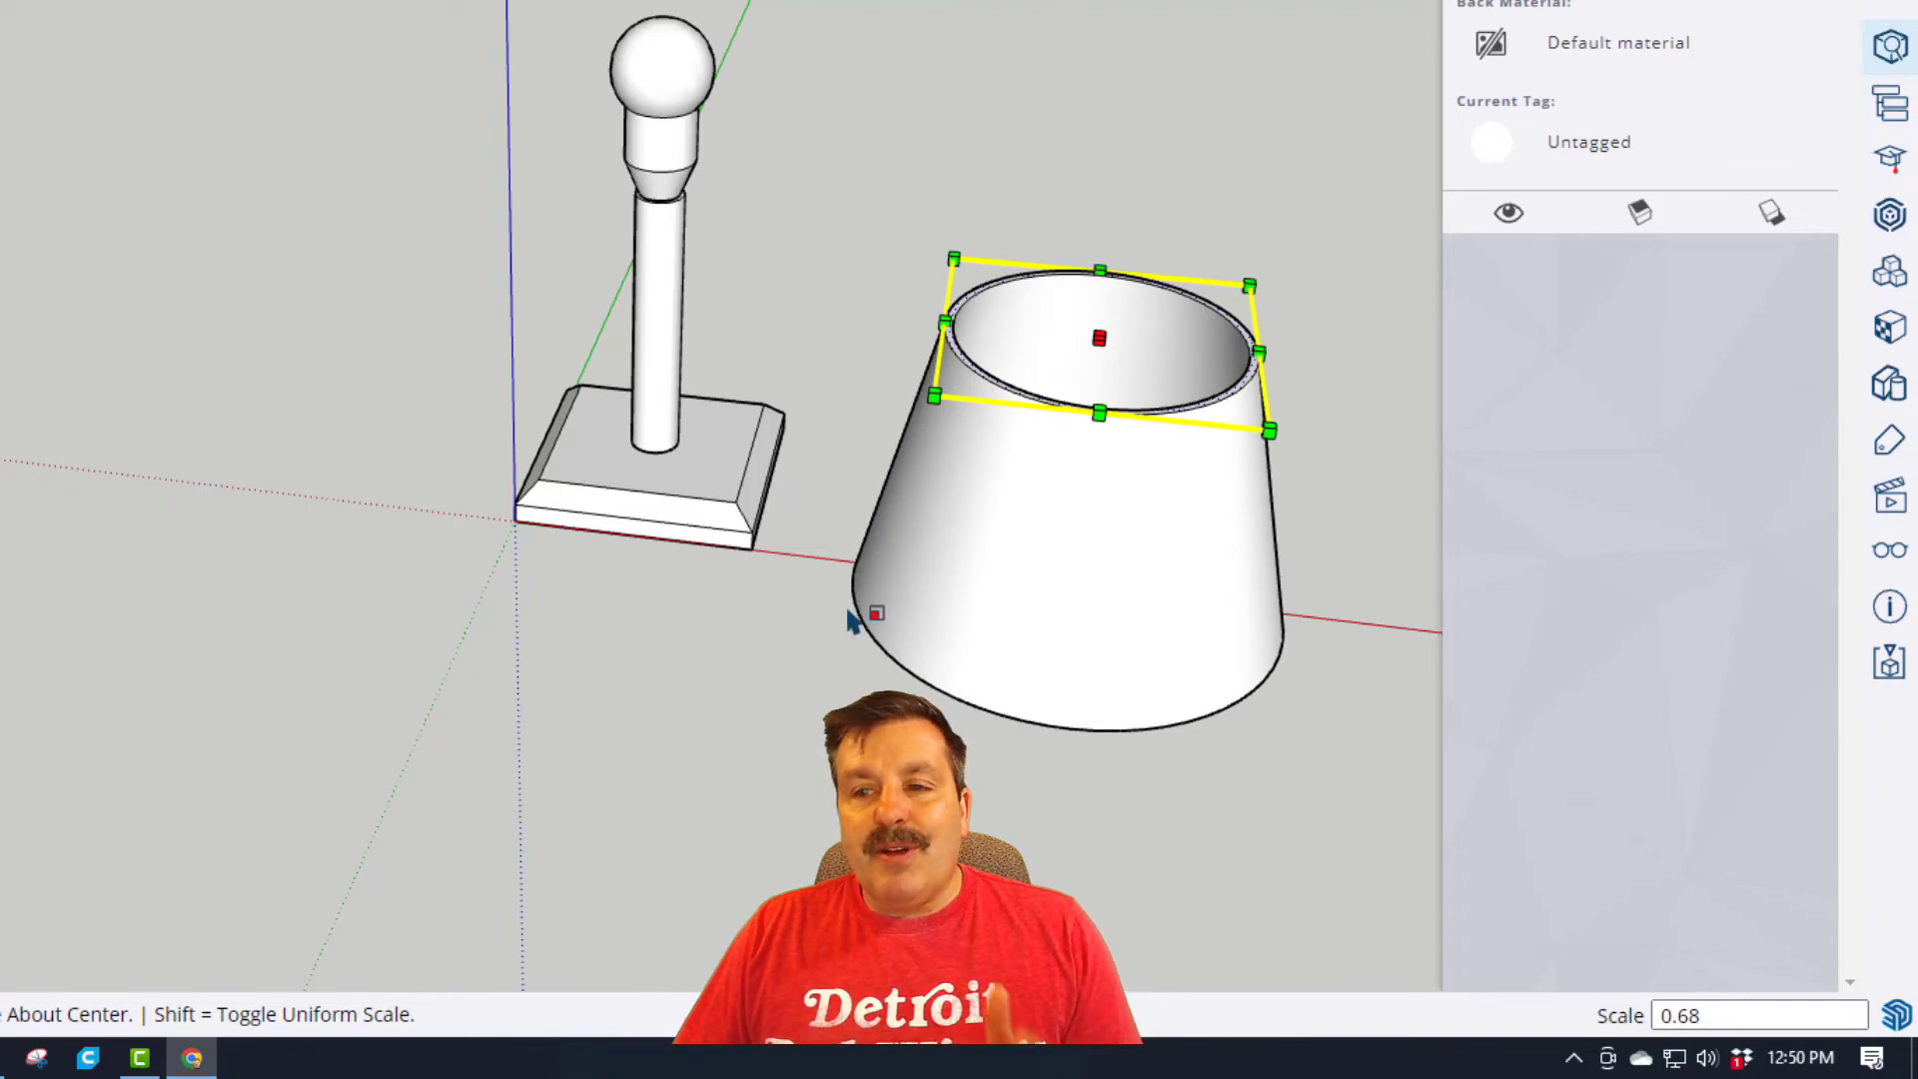
middle_drag(914, 584, 1014, 505)
key(ctrl+z)
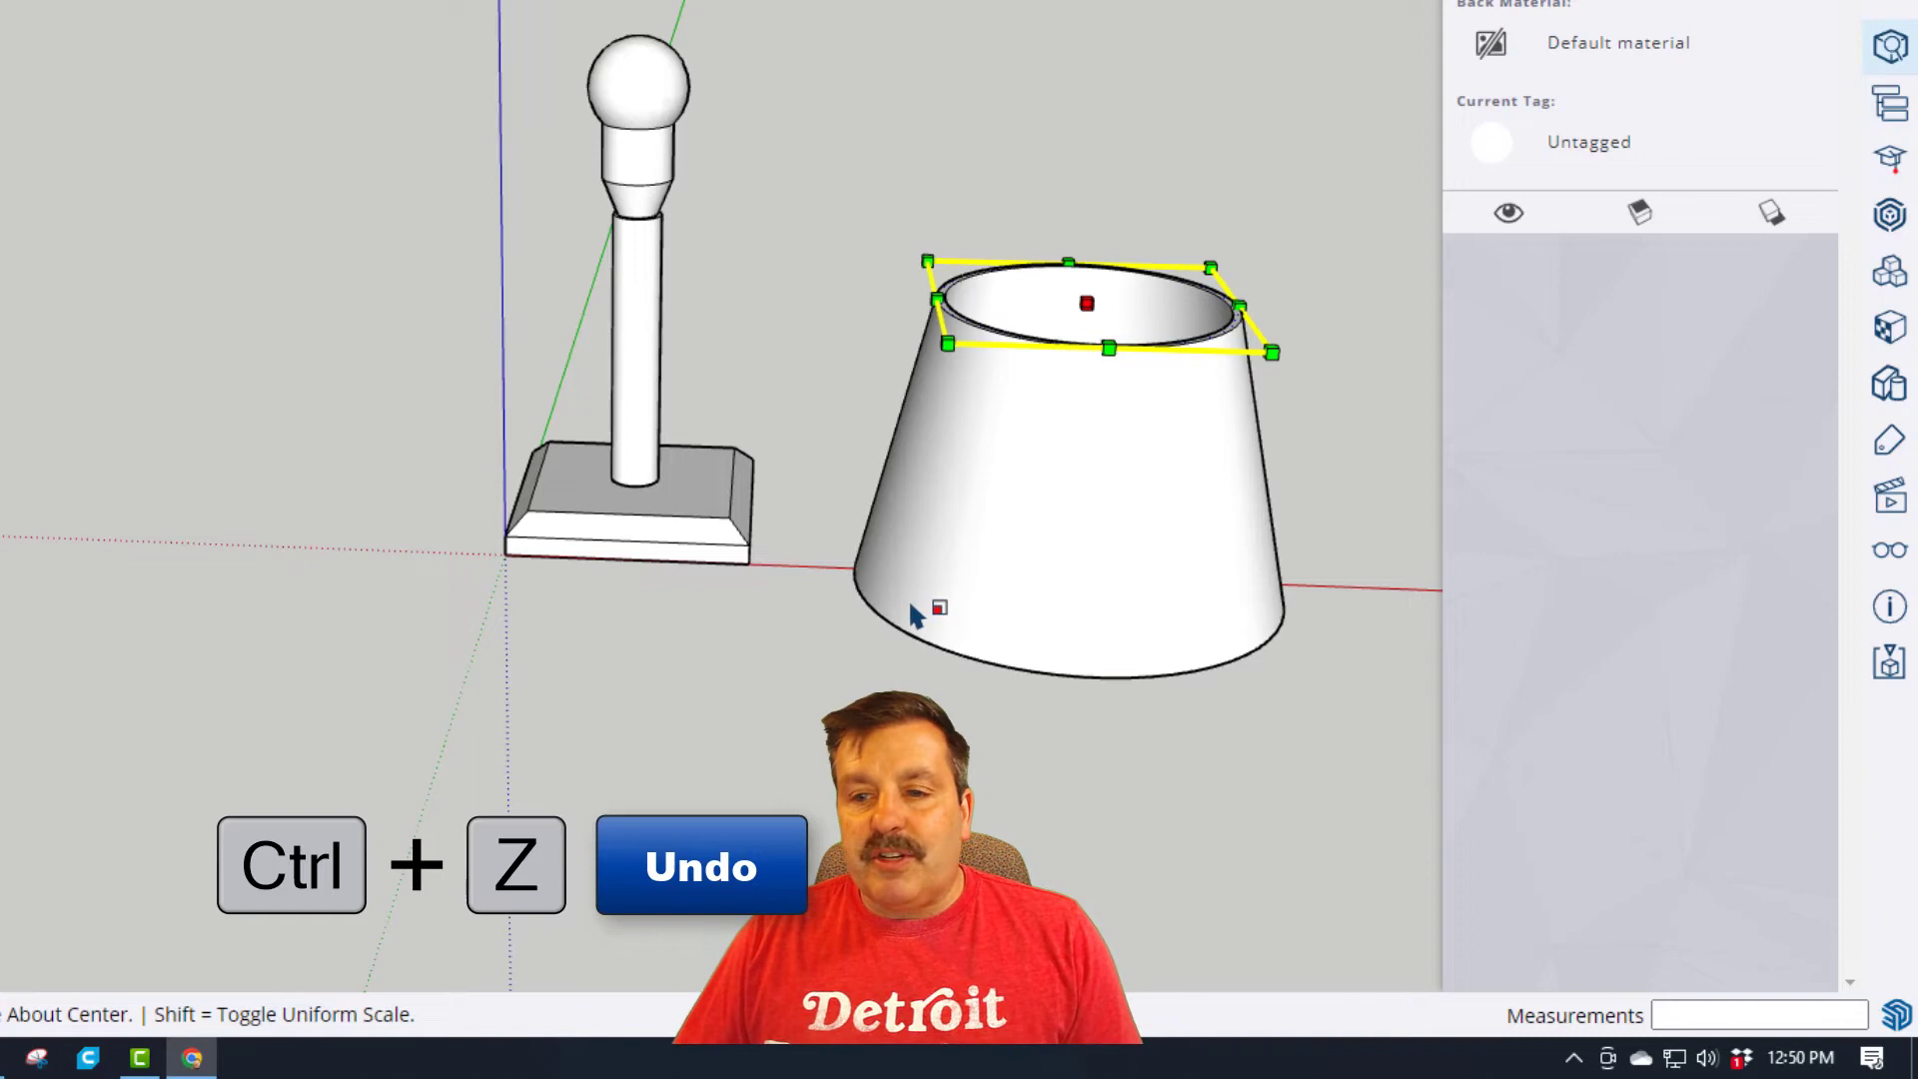
key(space)
- Select all the connected geometry of the tapered shade and make it a group
scroll(913, 583, down, 5)
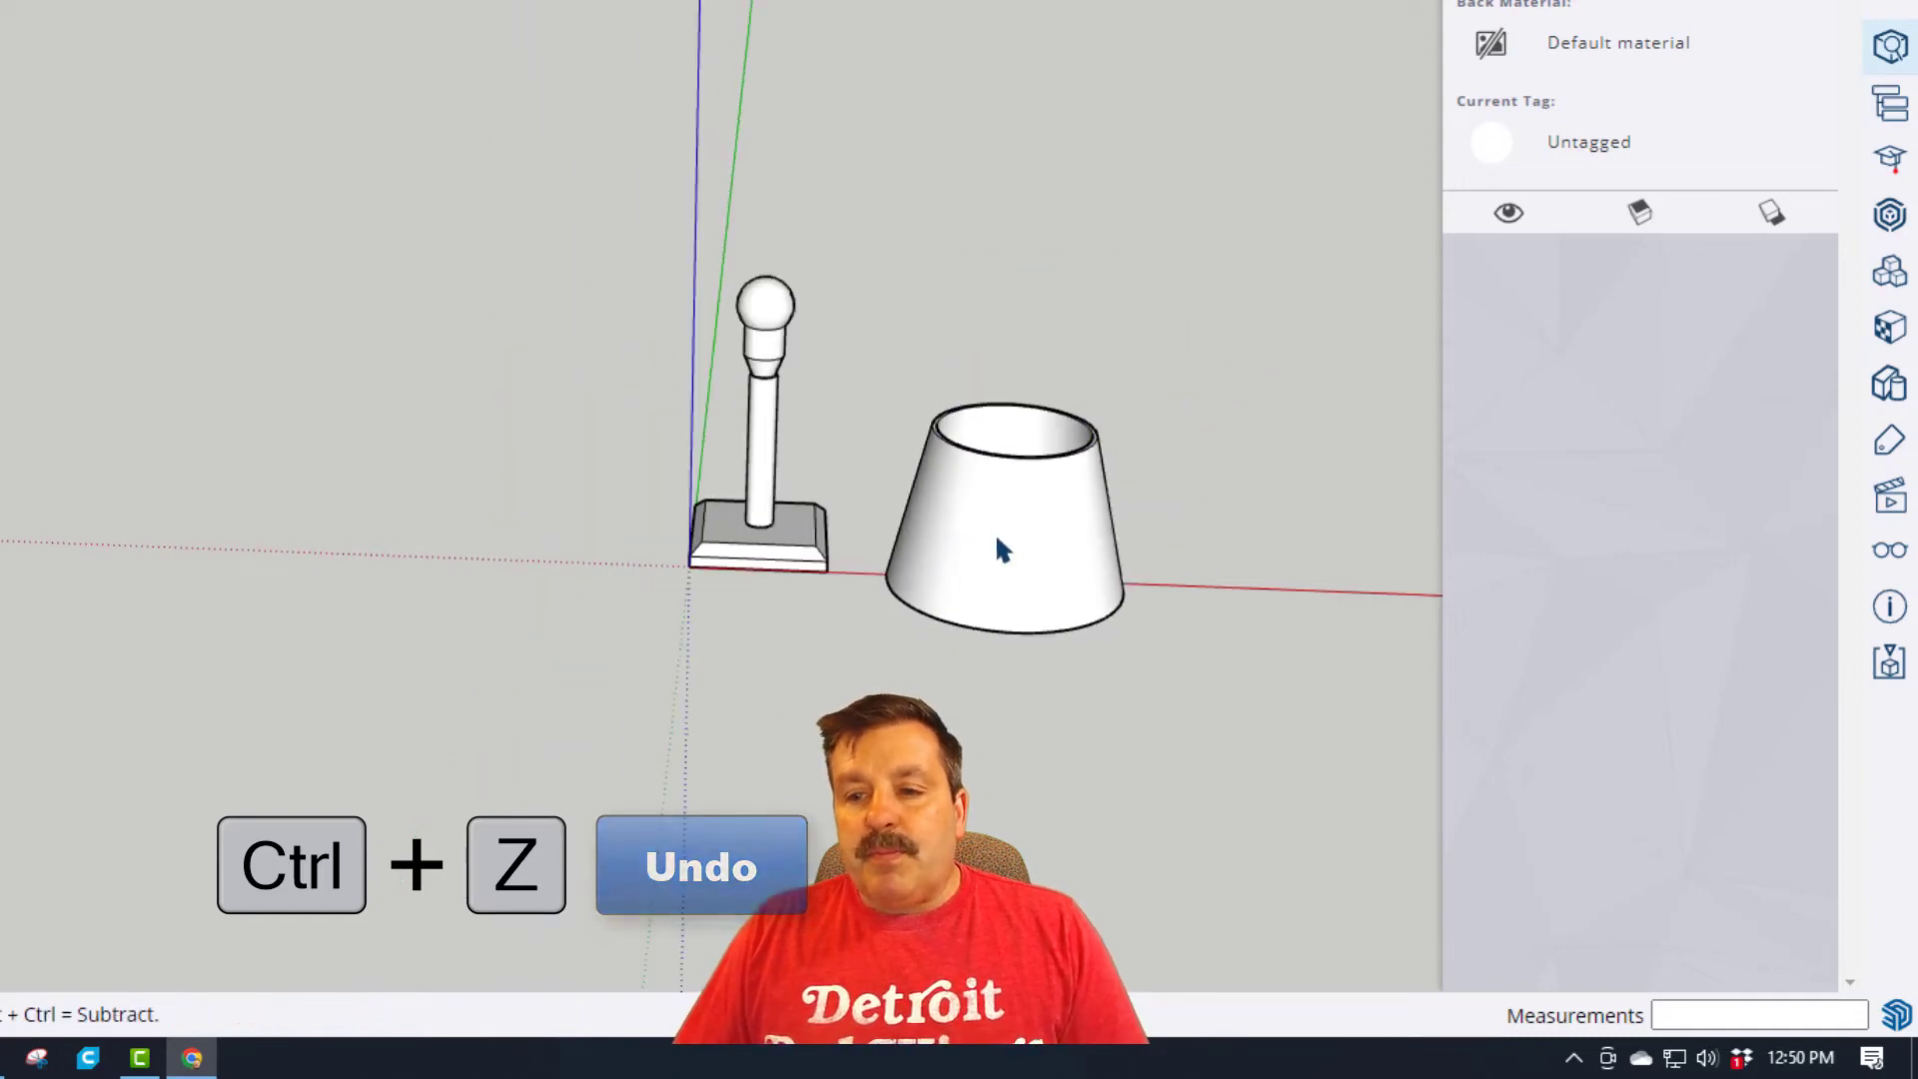
double_click(1016, 552)
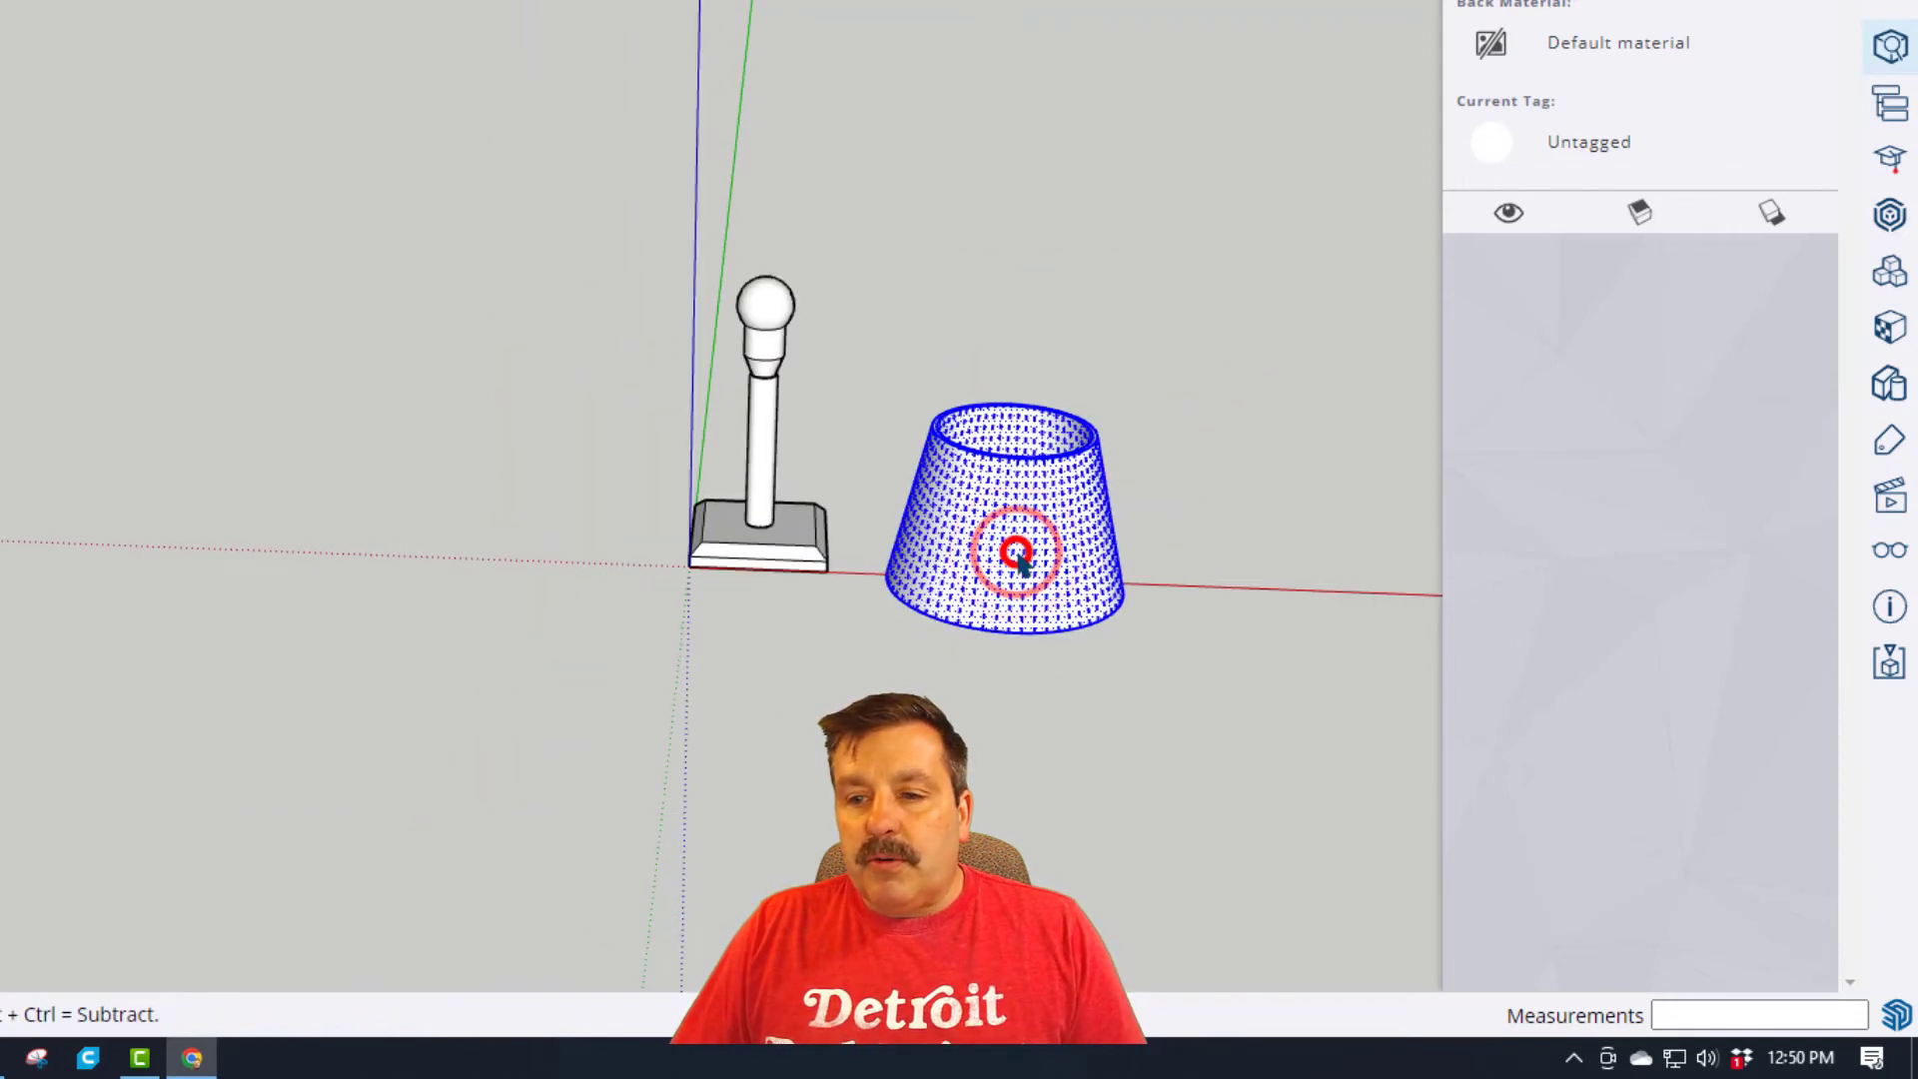
right_click(1017, 559)
click(1048, 576)
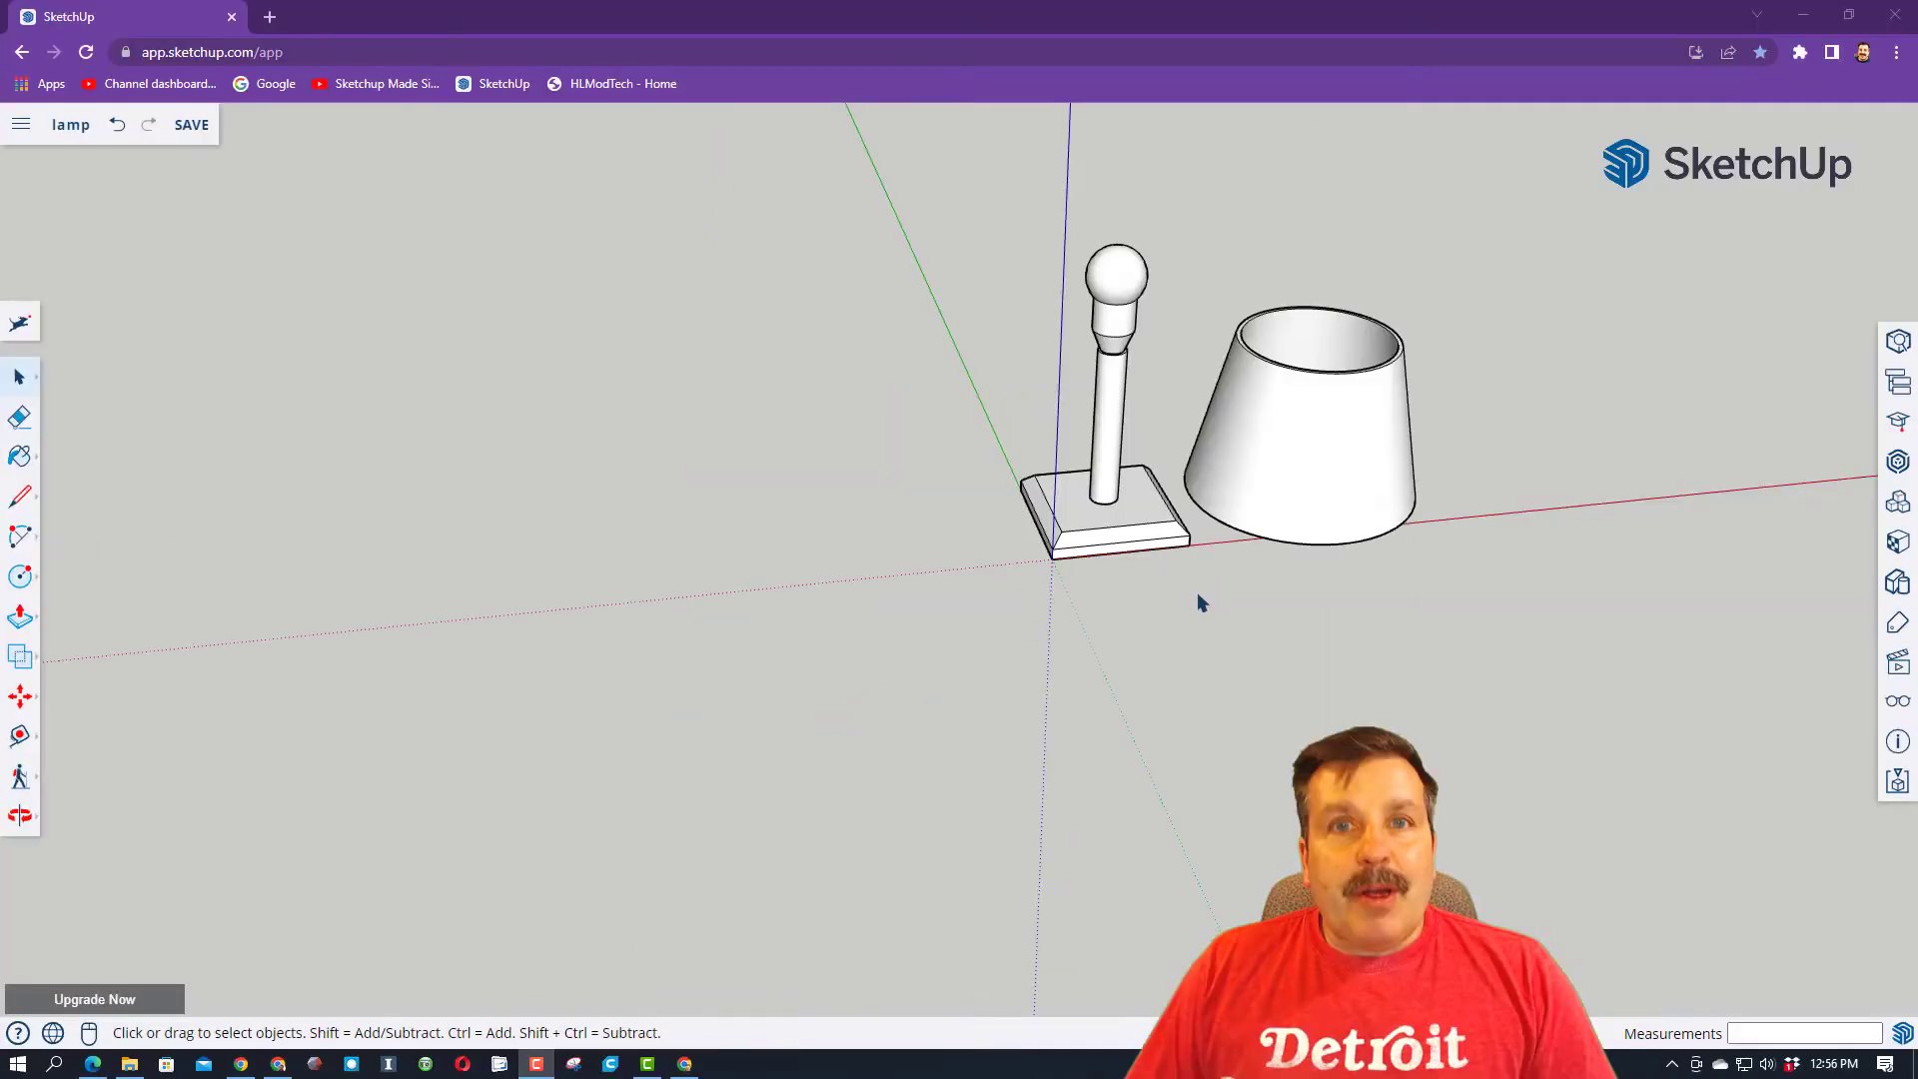
- Hide the light bulb group to expose the top of the post
click(1117, 302)
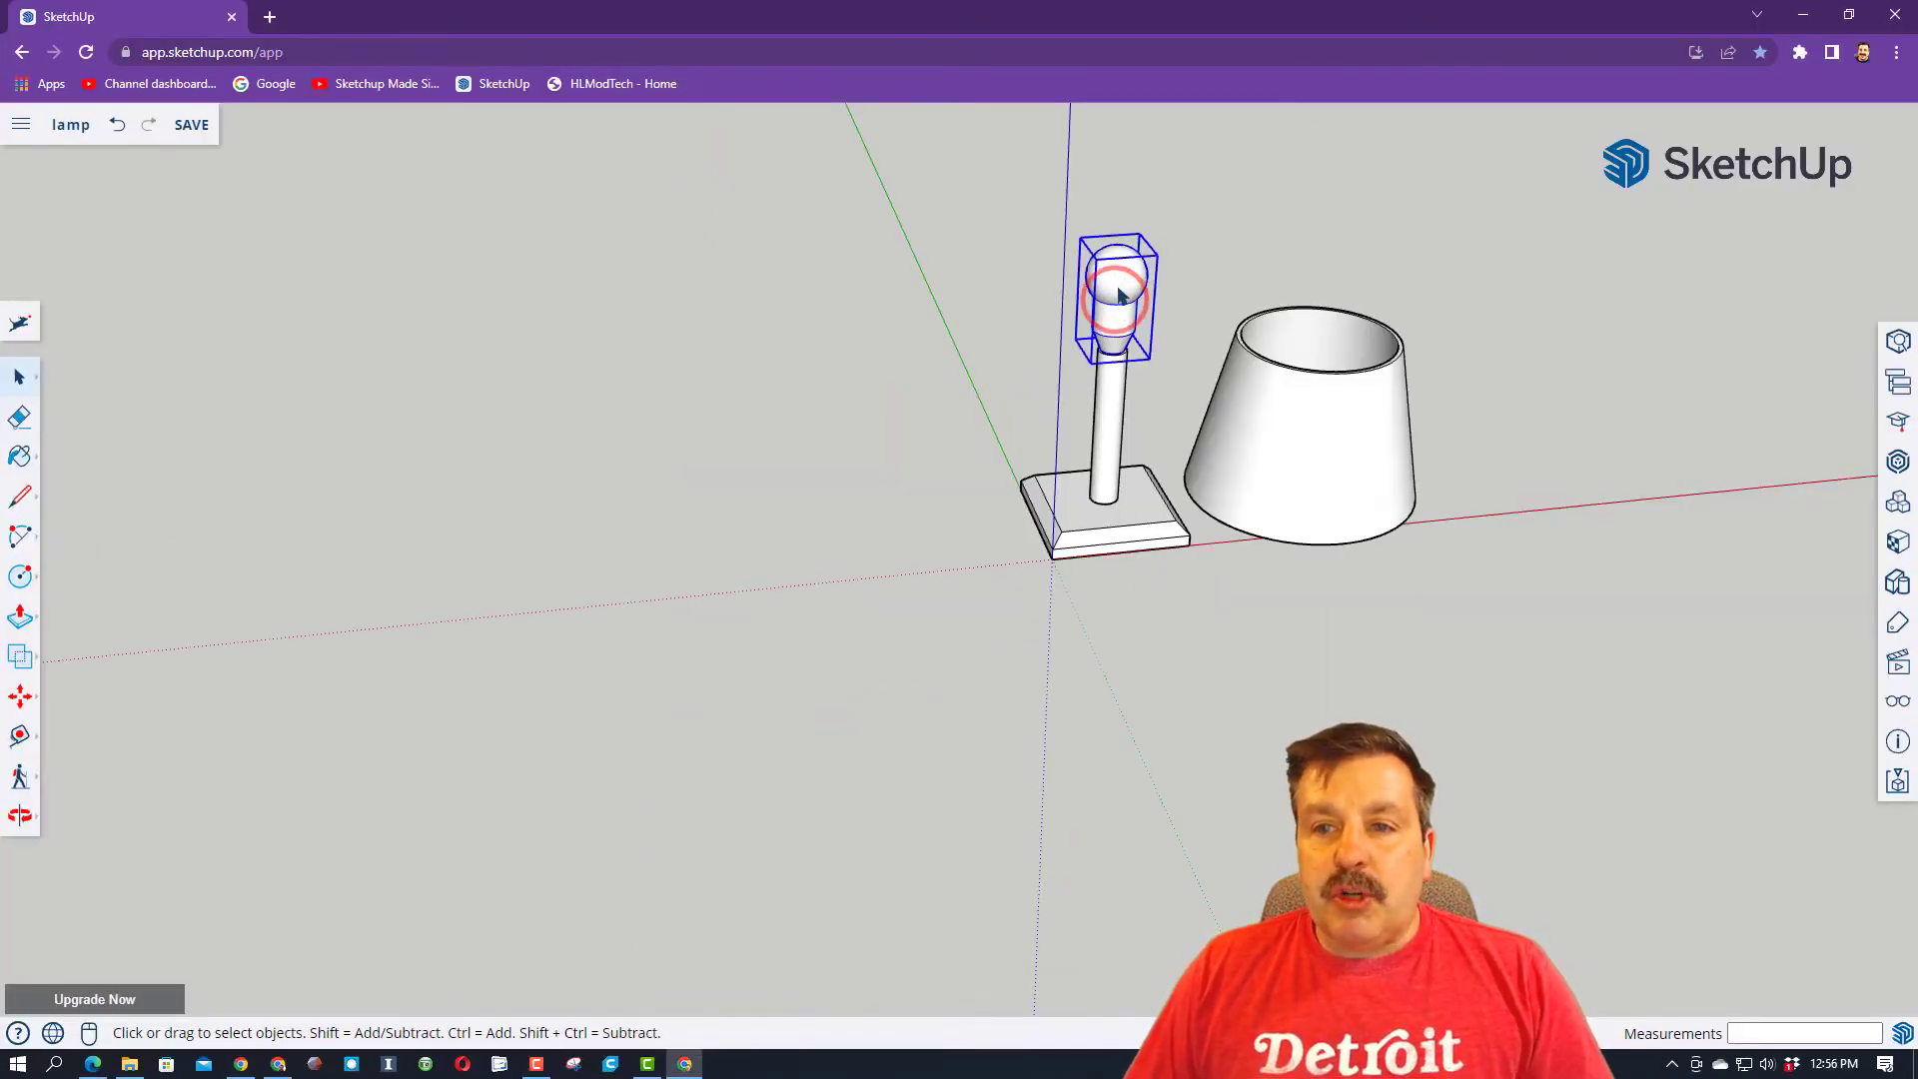
right_click(1119, 296)
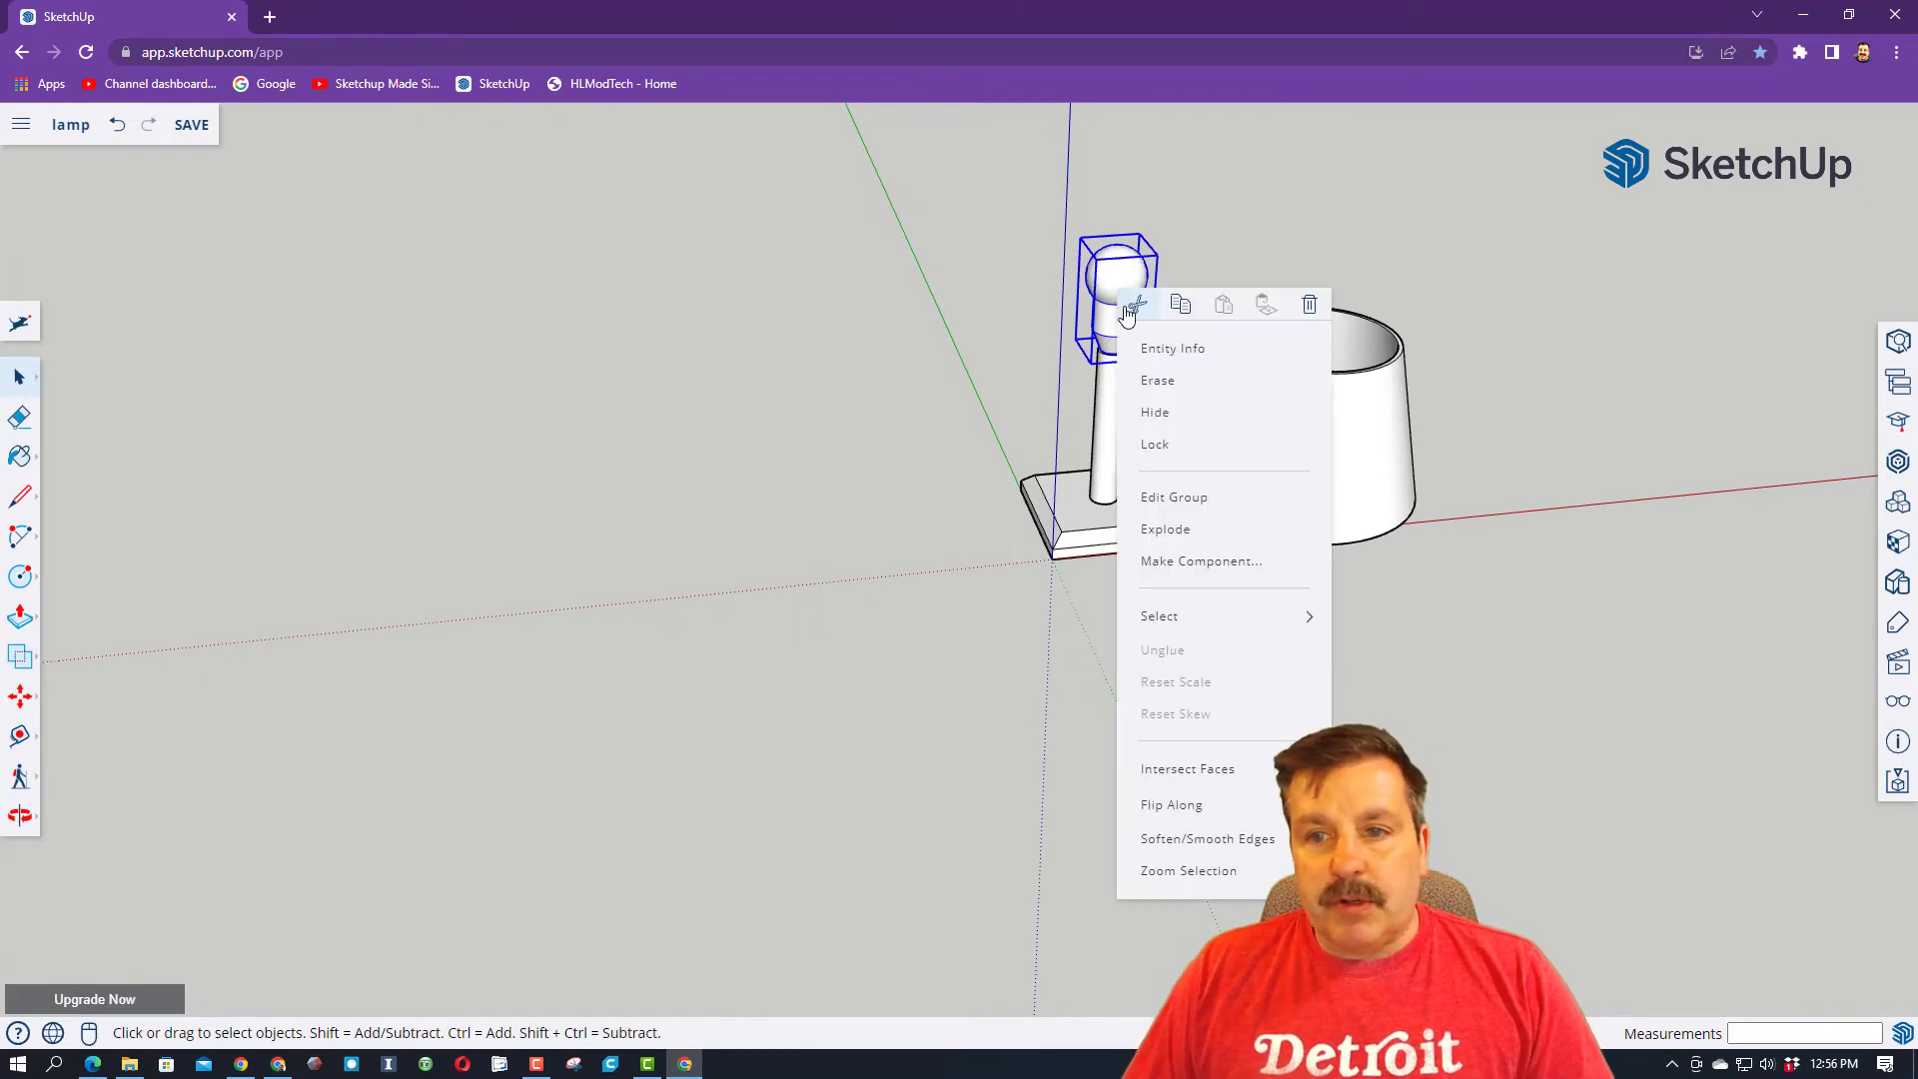
click(1152, 413)
scroll(1121, 375, up, 3)
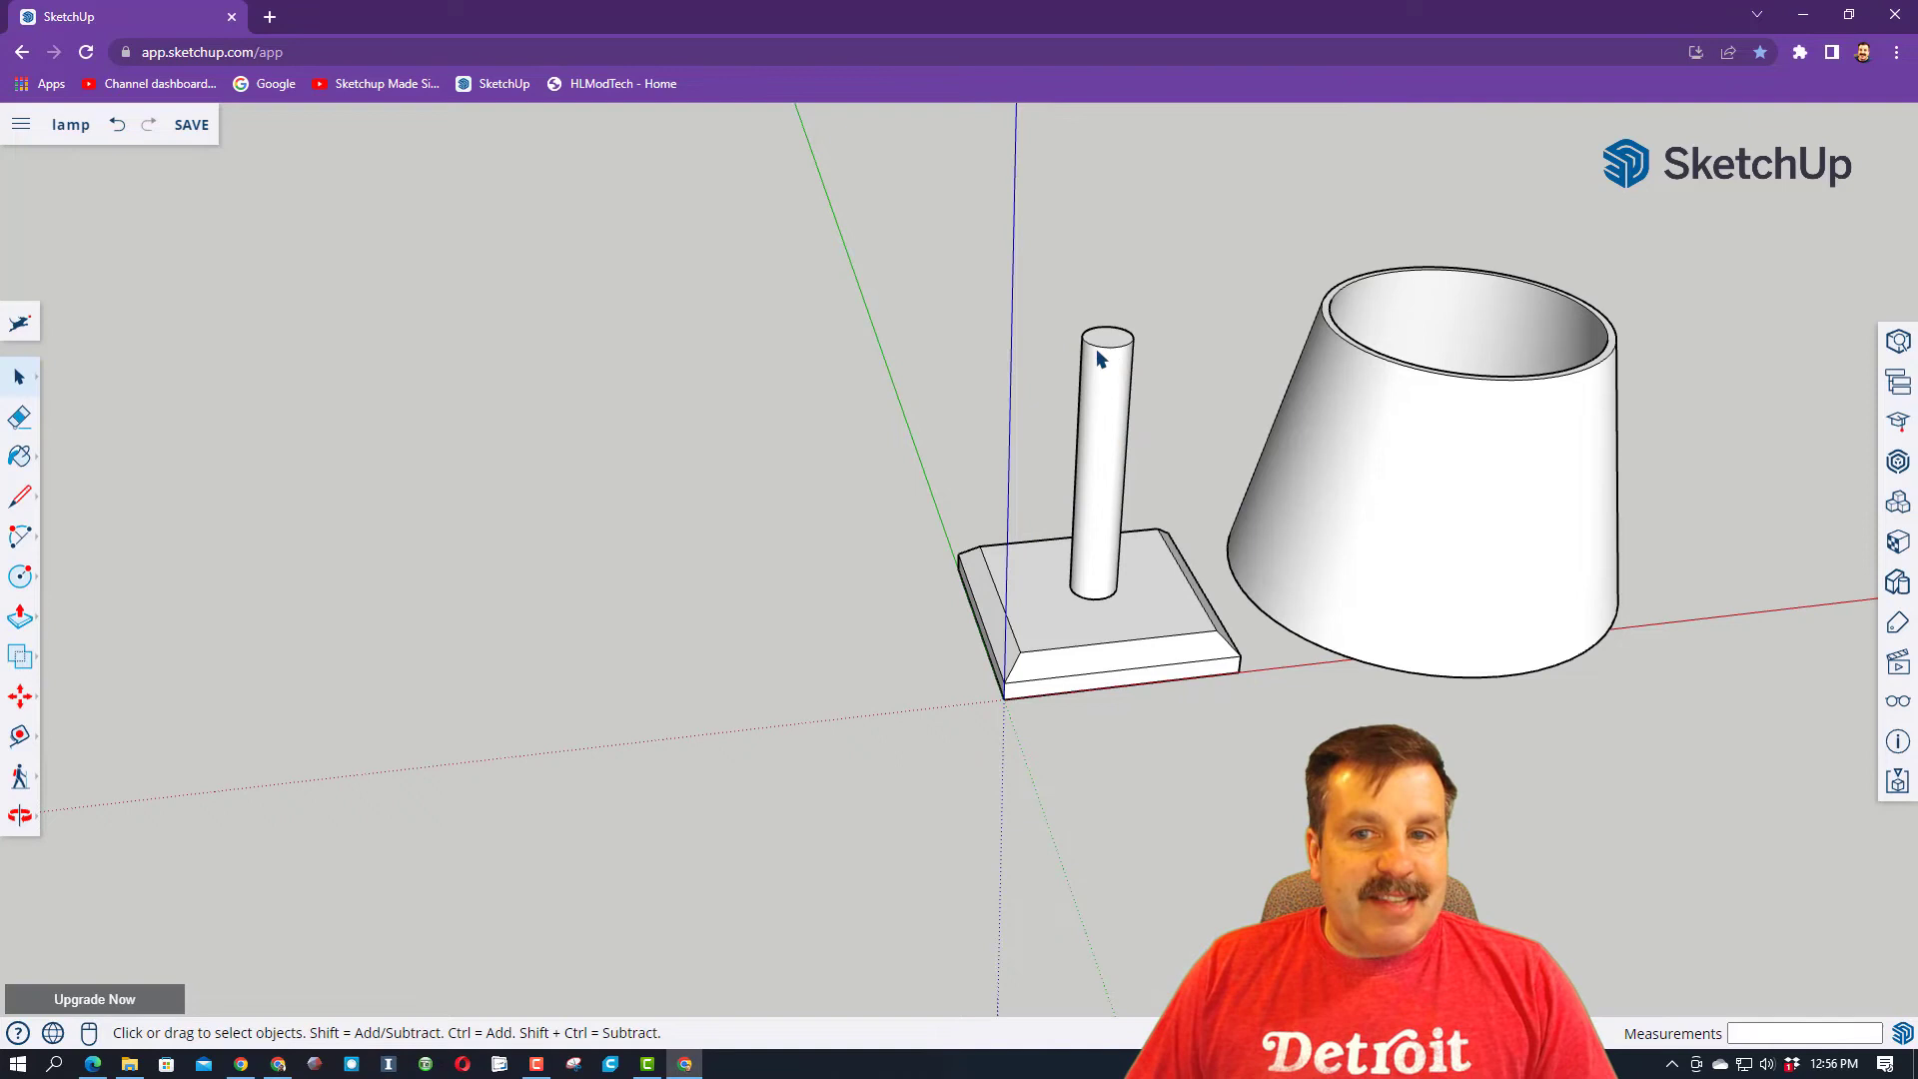
- Move the shade group about 43.8 cm from the centre of its top opening to the centre of the post's top face
click(1454, 431)
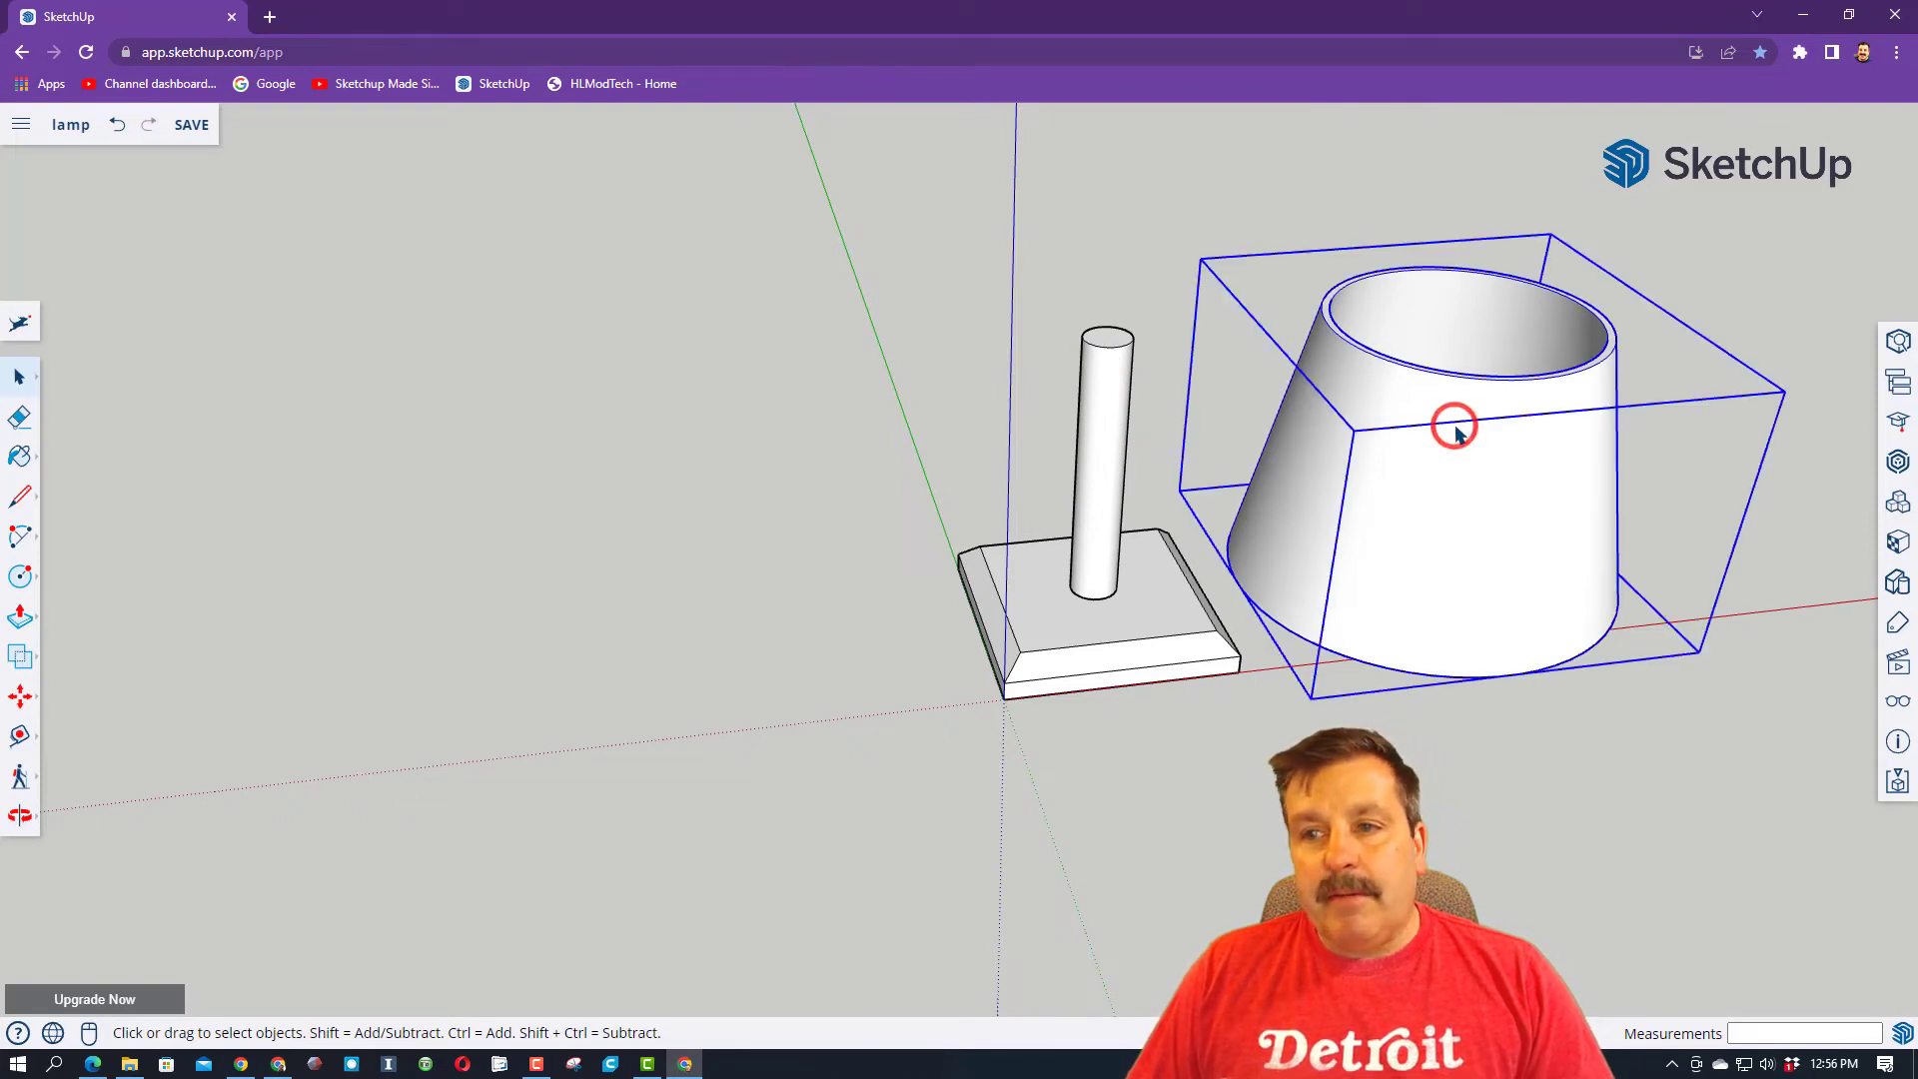
key(m)
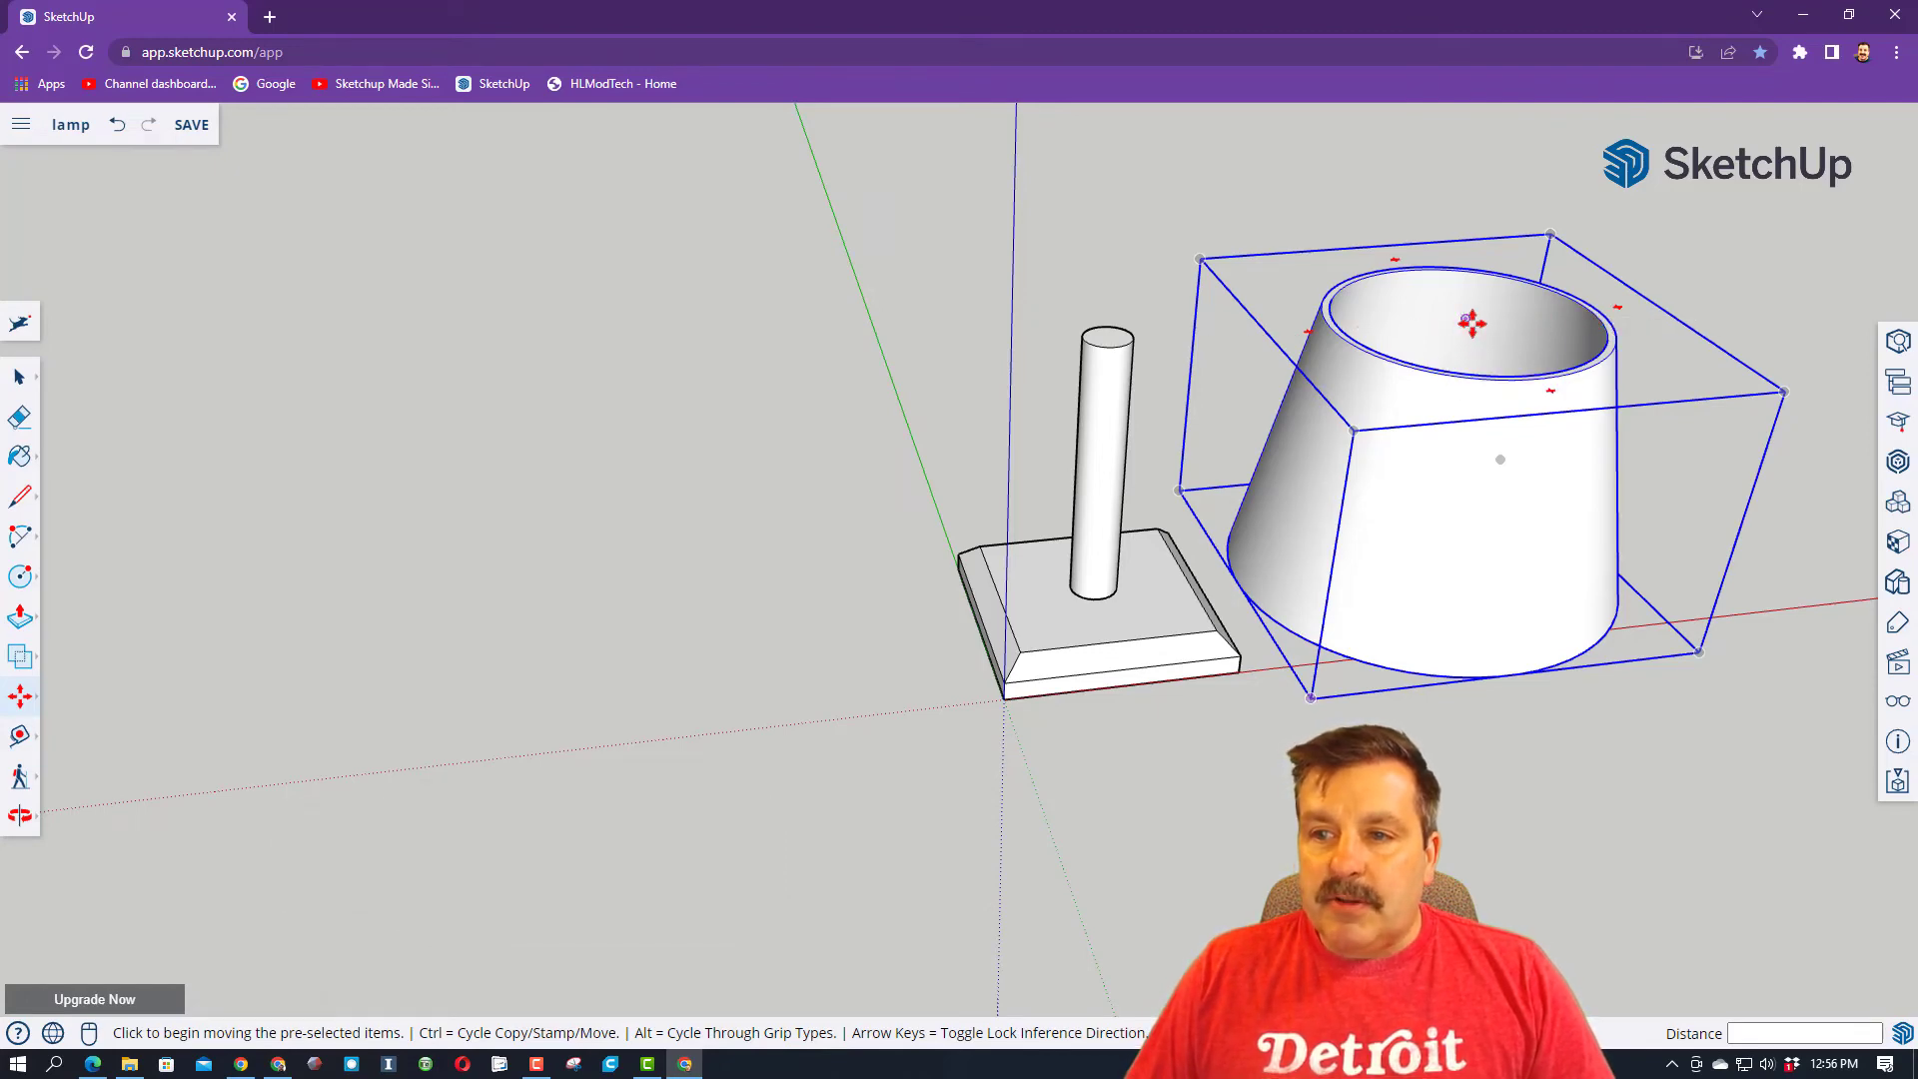
click(1471, 323)
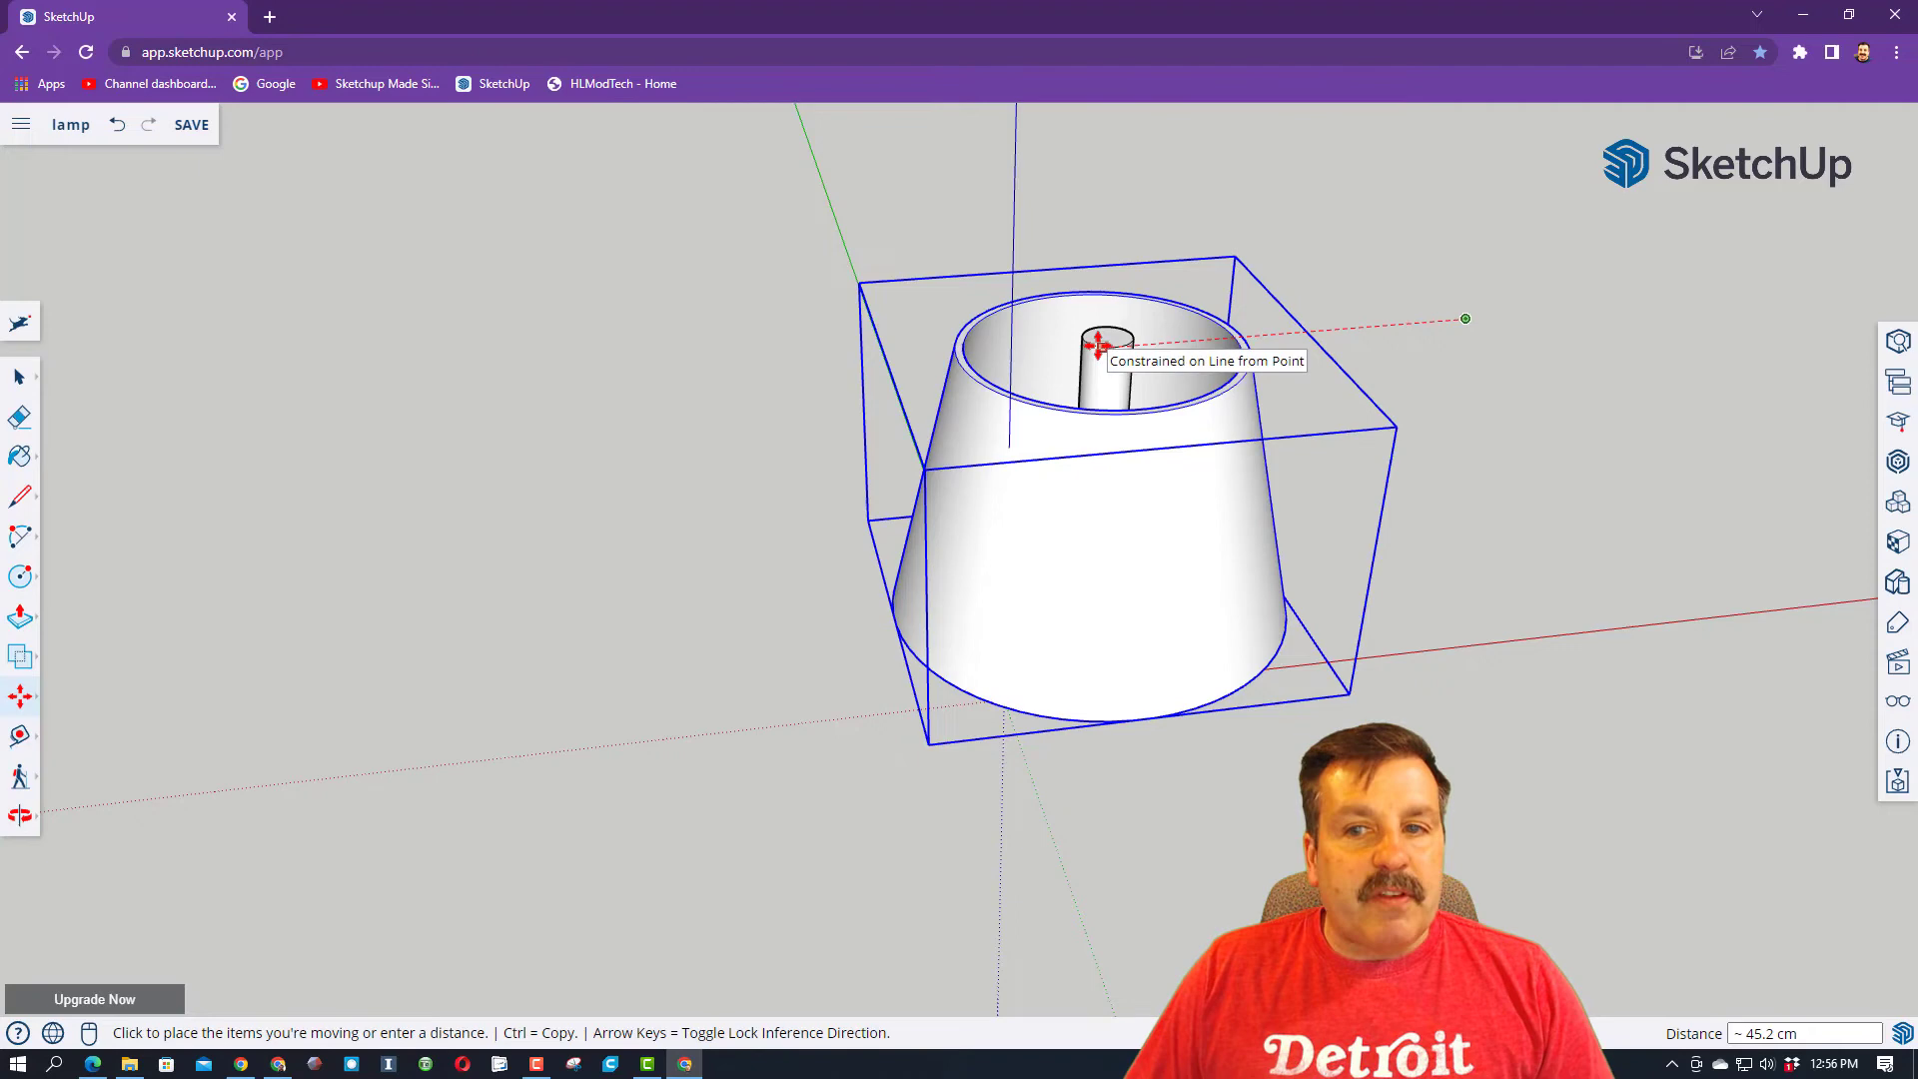
scroll(1103, 345, up, 2)
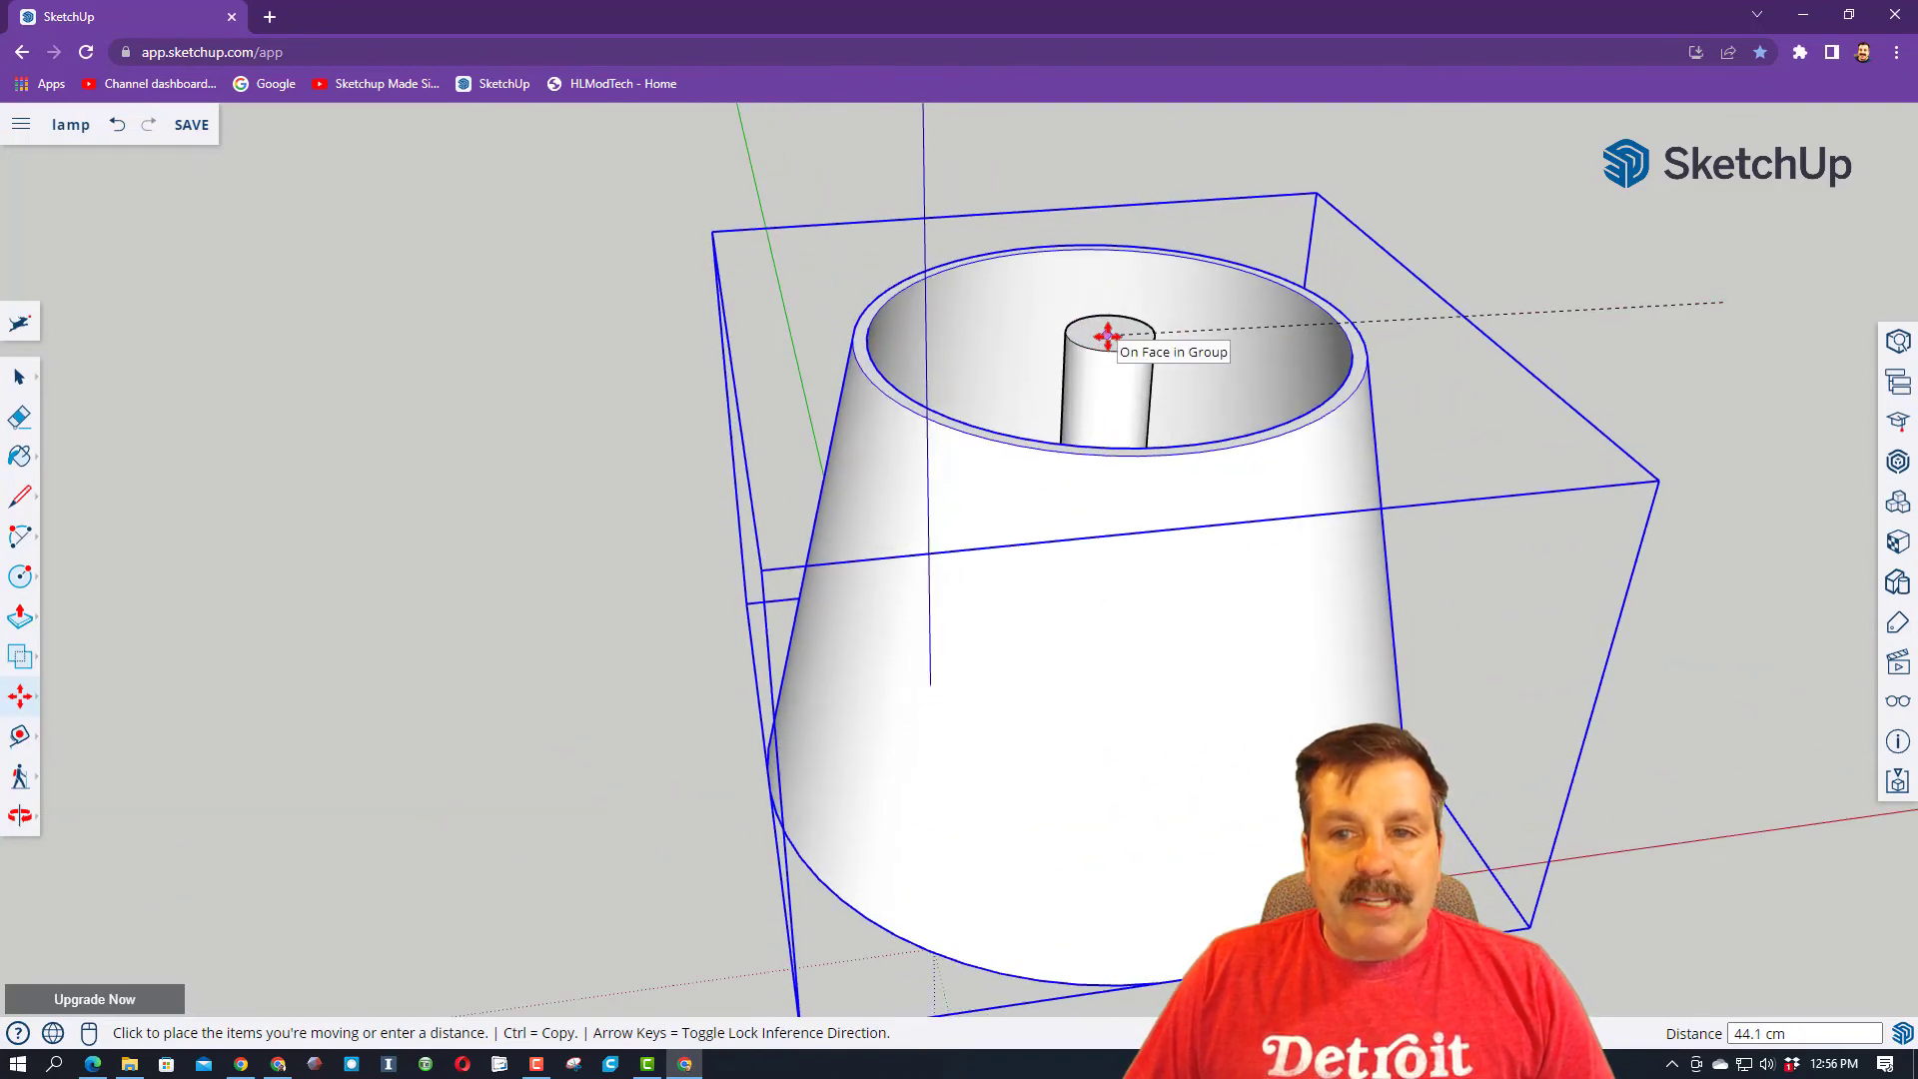
scroll(1107, 336, up, 4)
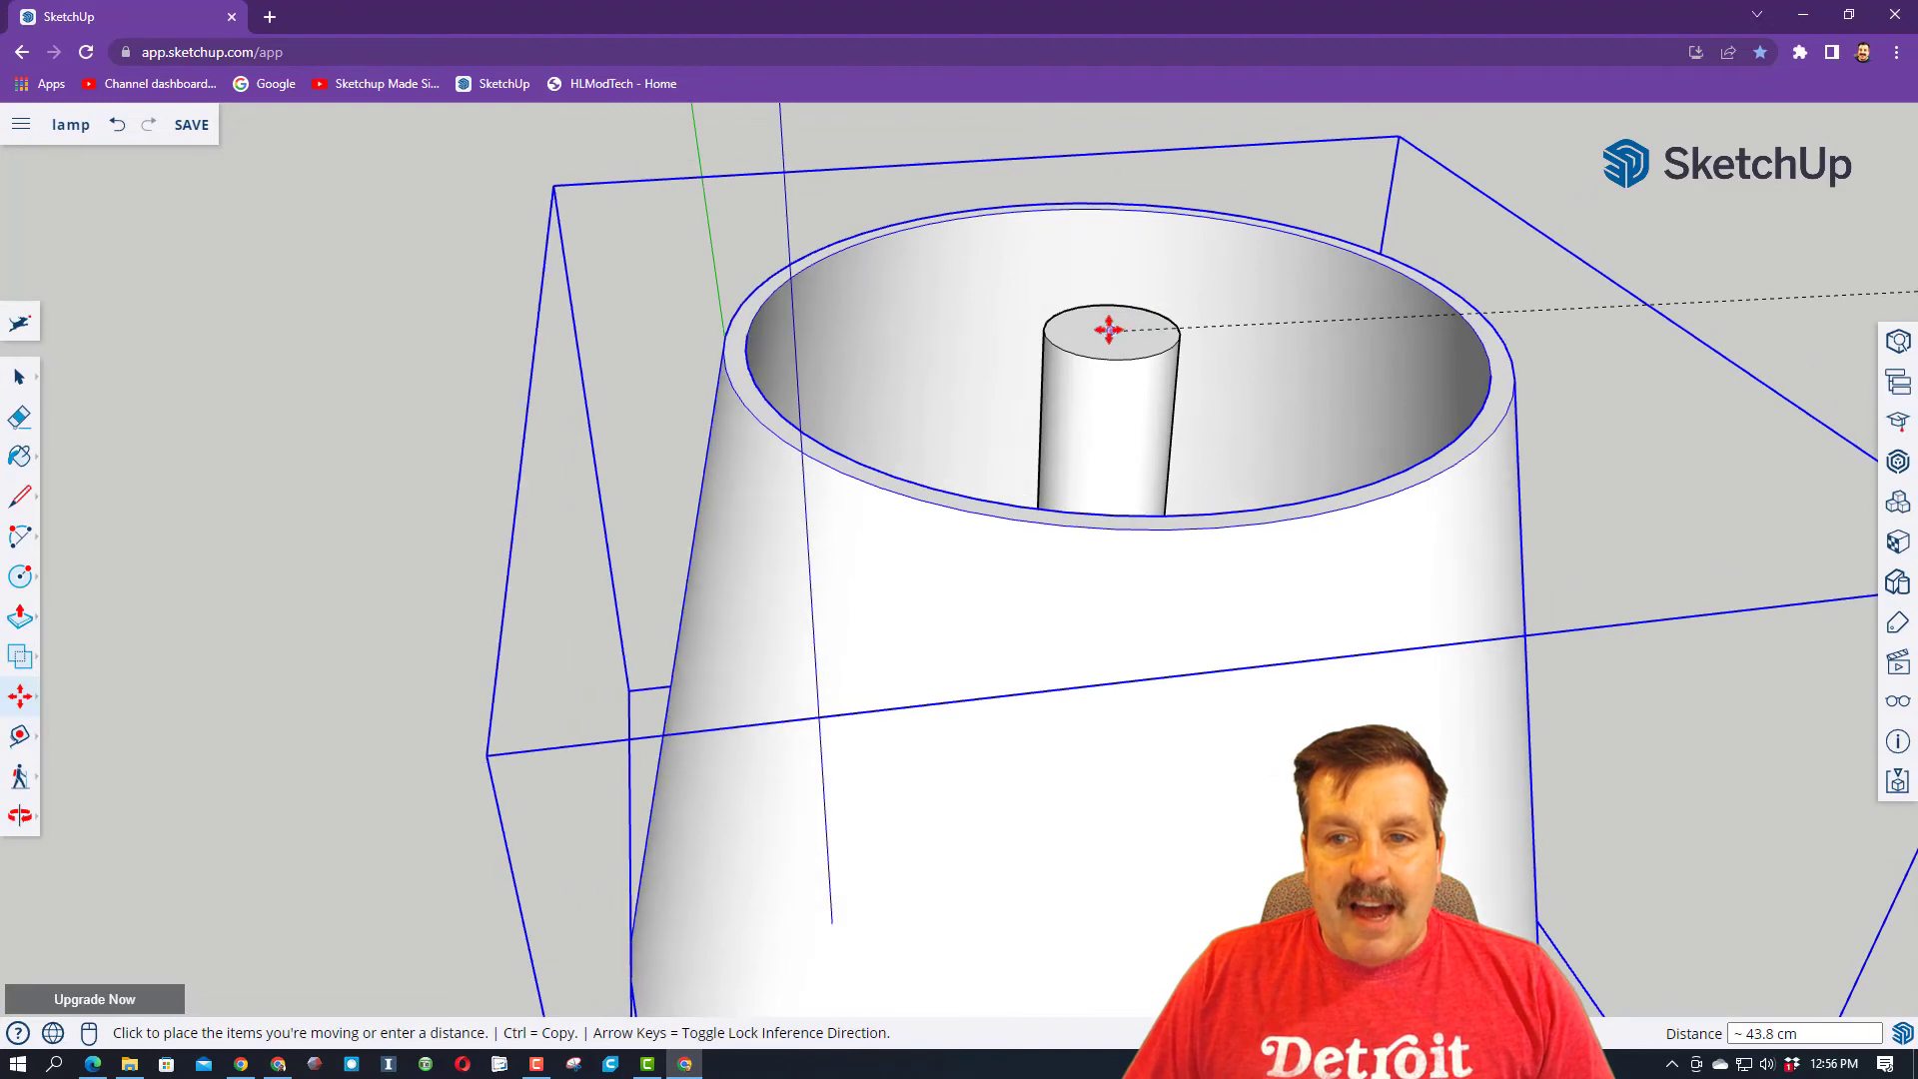
click(1107, 330)
scroll(1105, 334, down, 5)
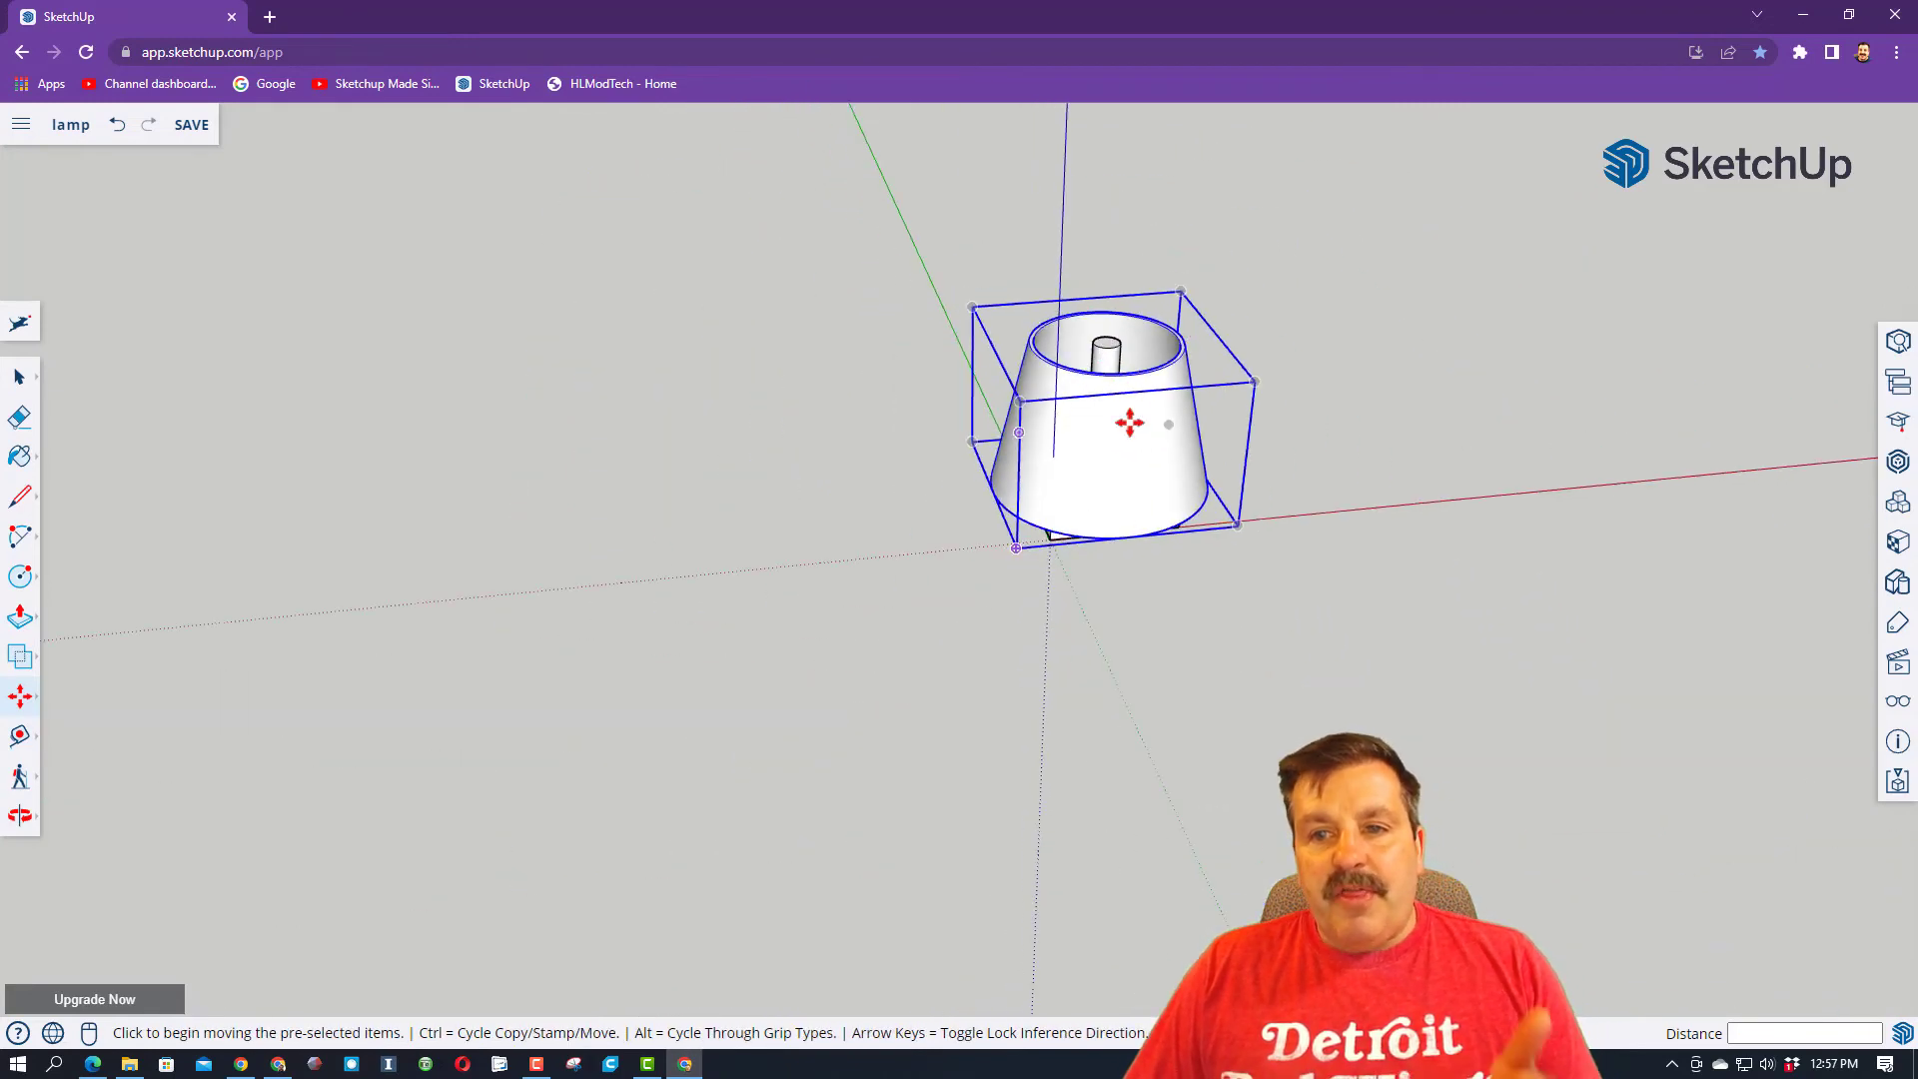
- Raise the shade group about 31.2 cm straight up along the blue axis, and check its height on the post
mouse_move(1150, 494)
middle_down()
mouse_move(928, 390)
mouse_move(1140, 495)
middle_up()
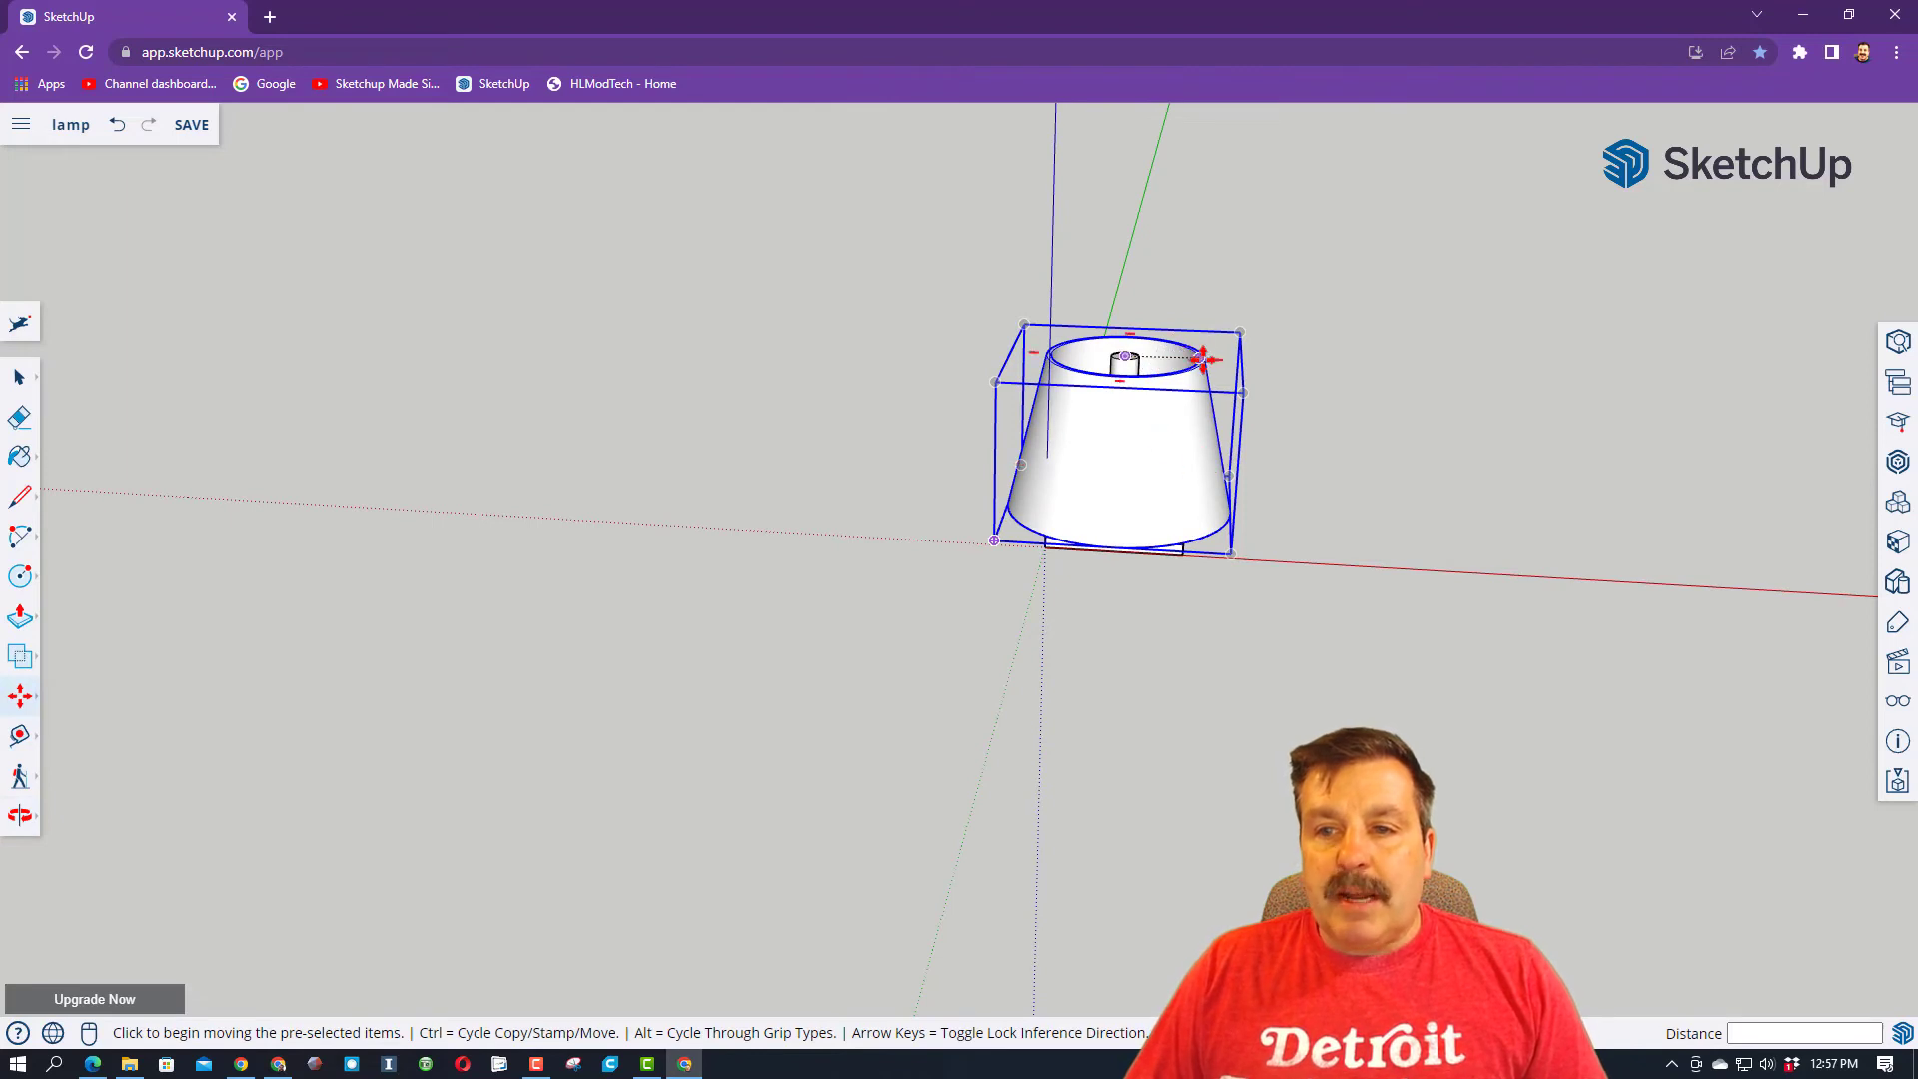
click(1126, 351)
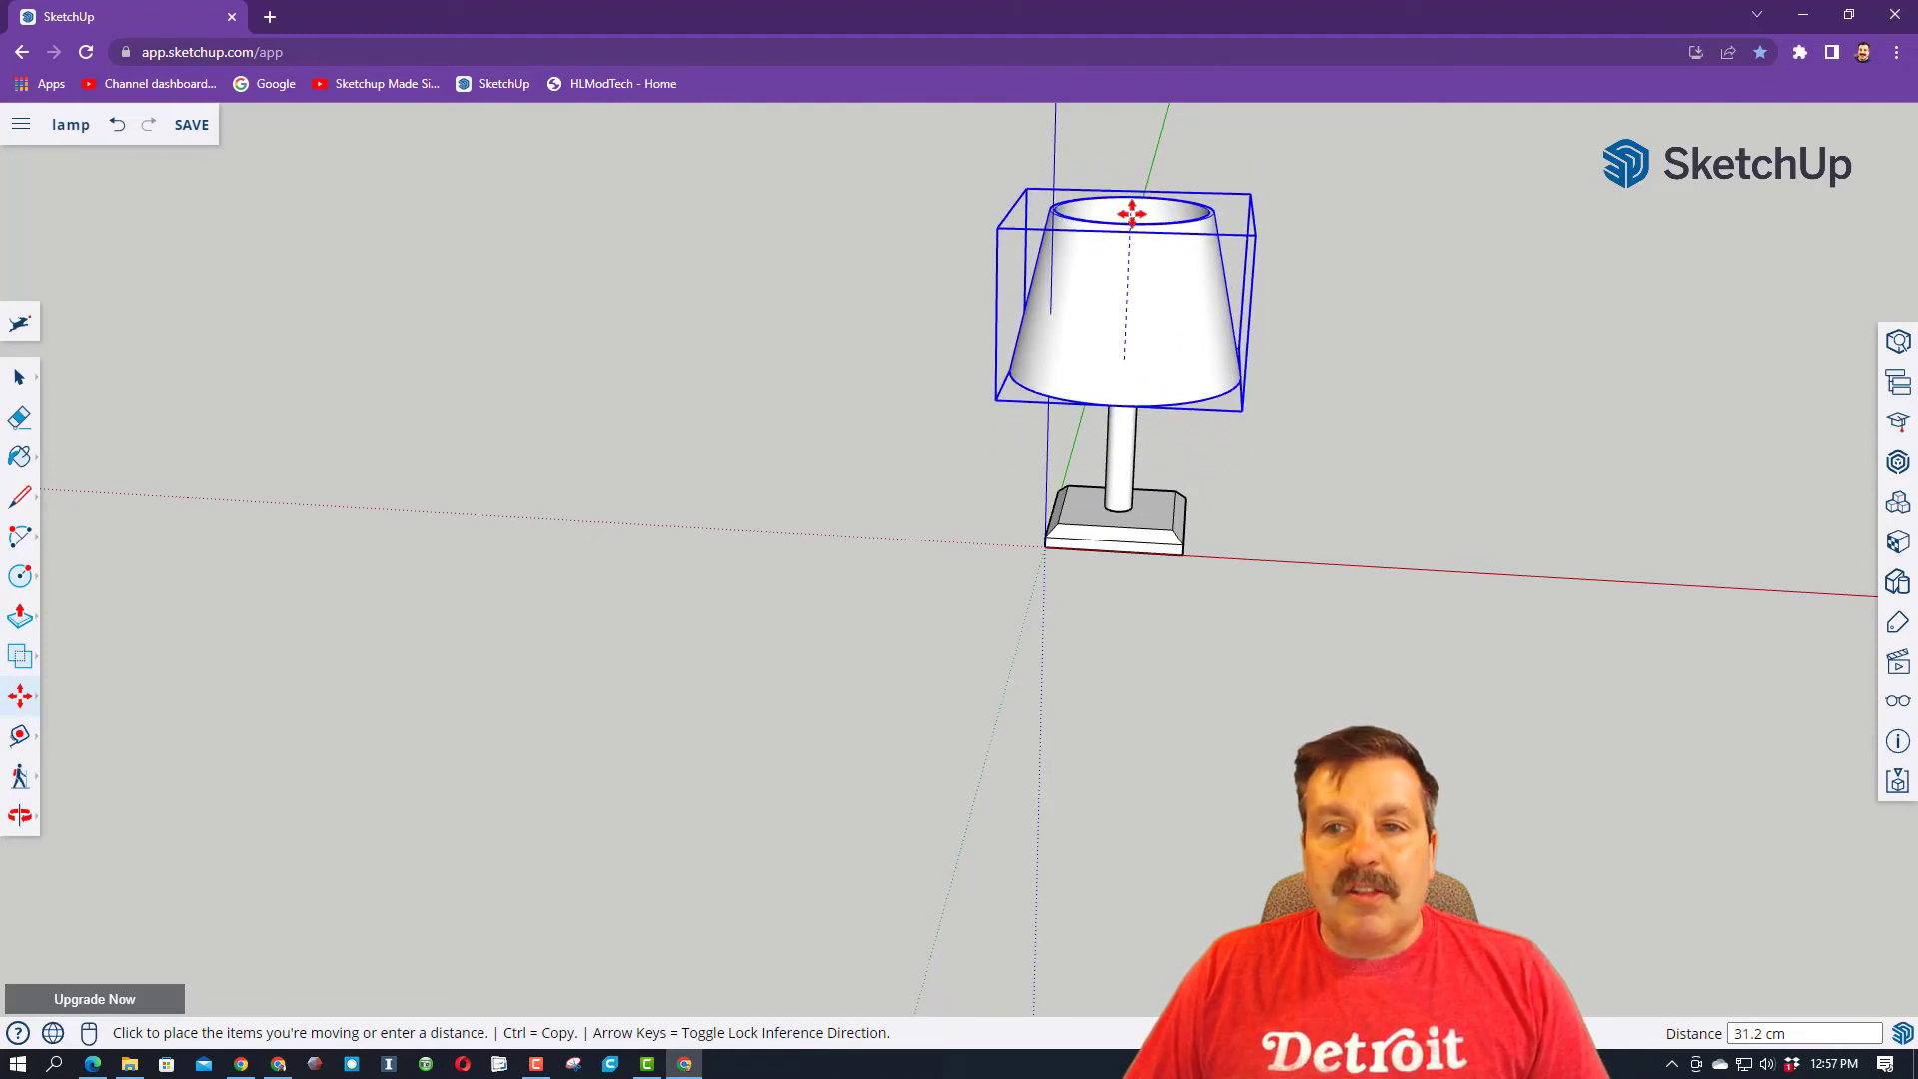
click(1130, 213)
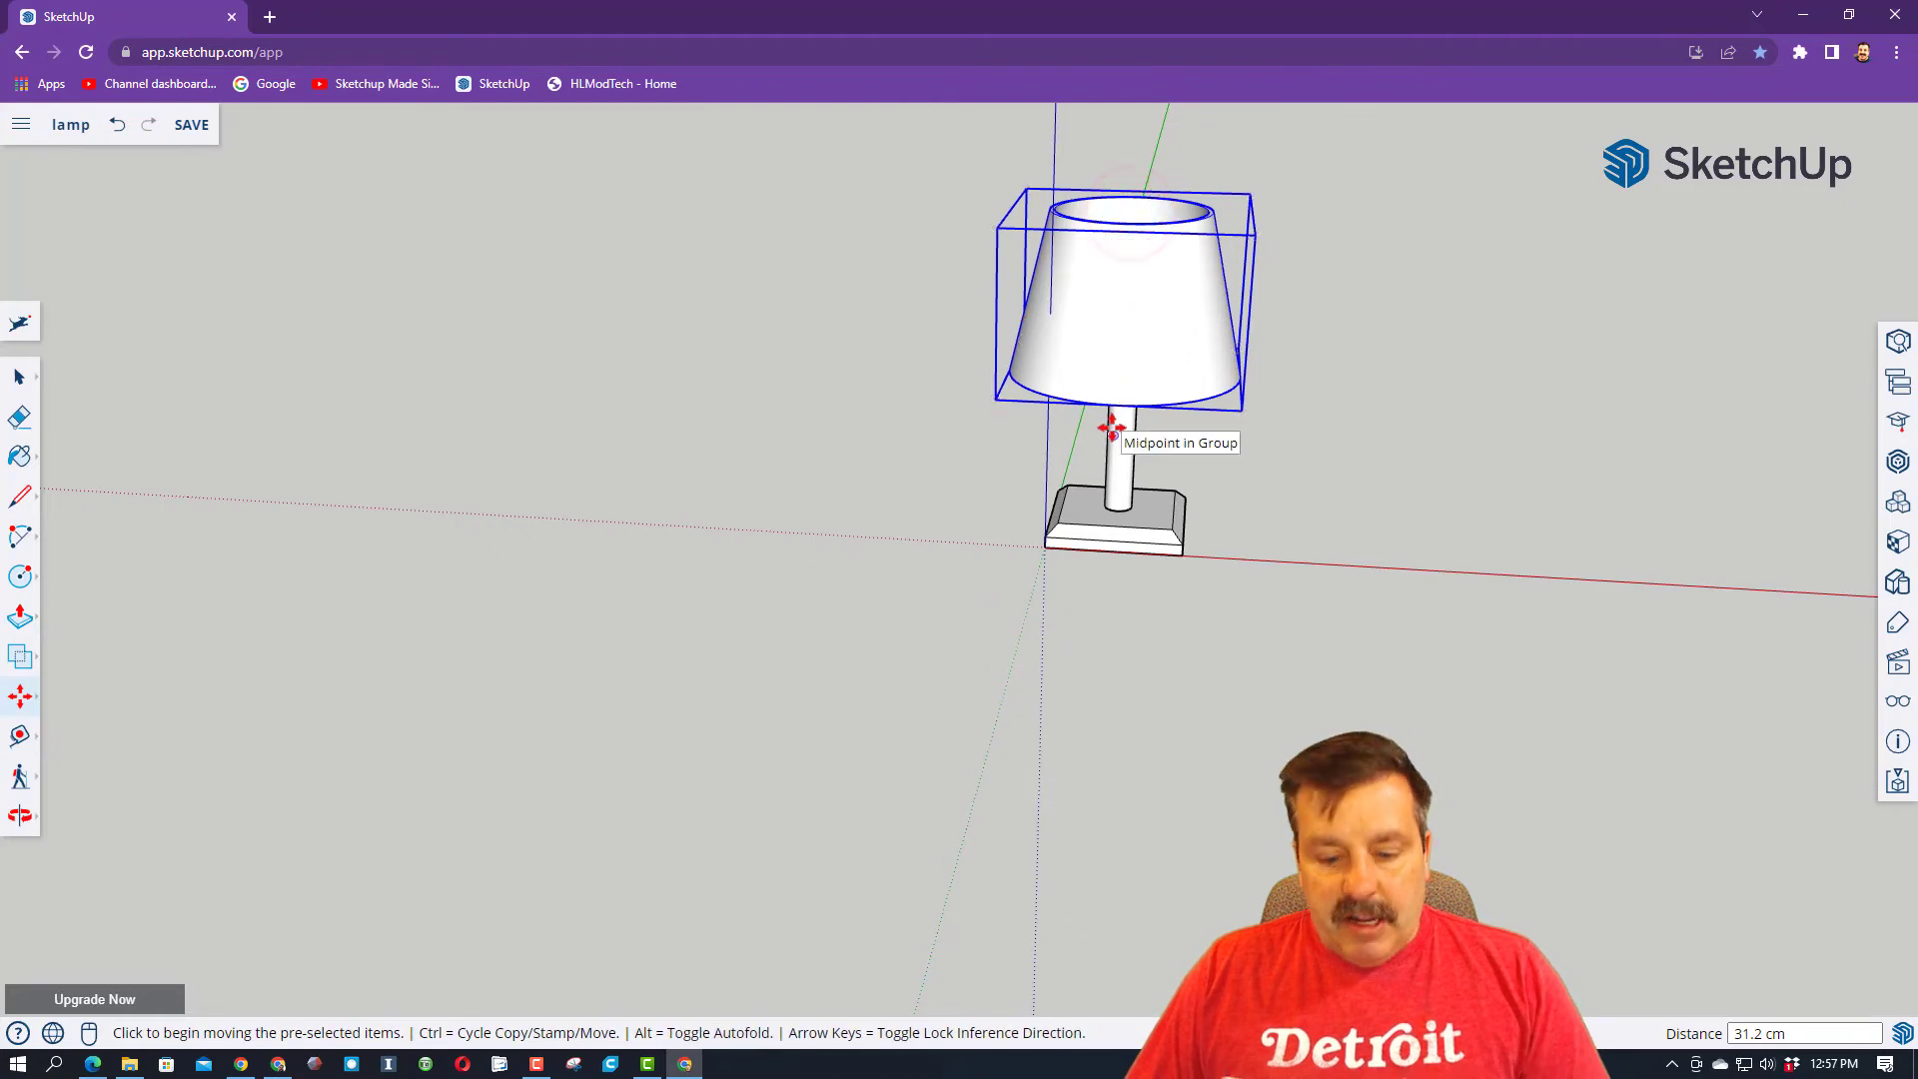
key(o)
drag(1406, 553, 1306, 528)
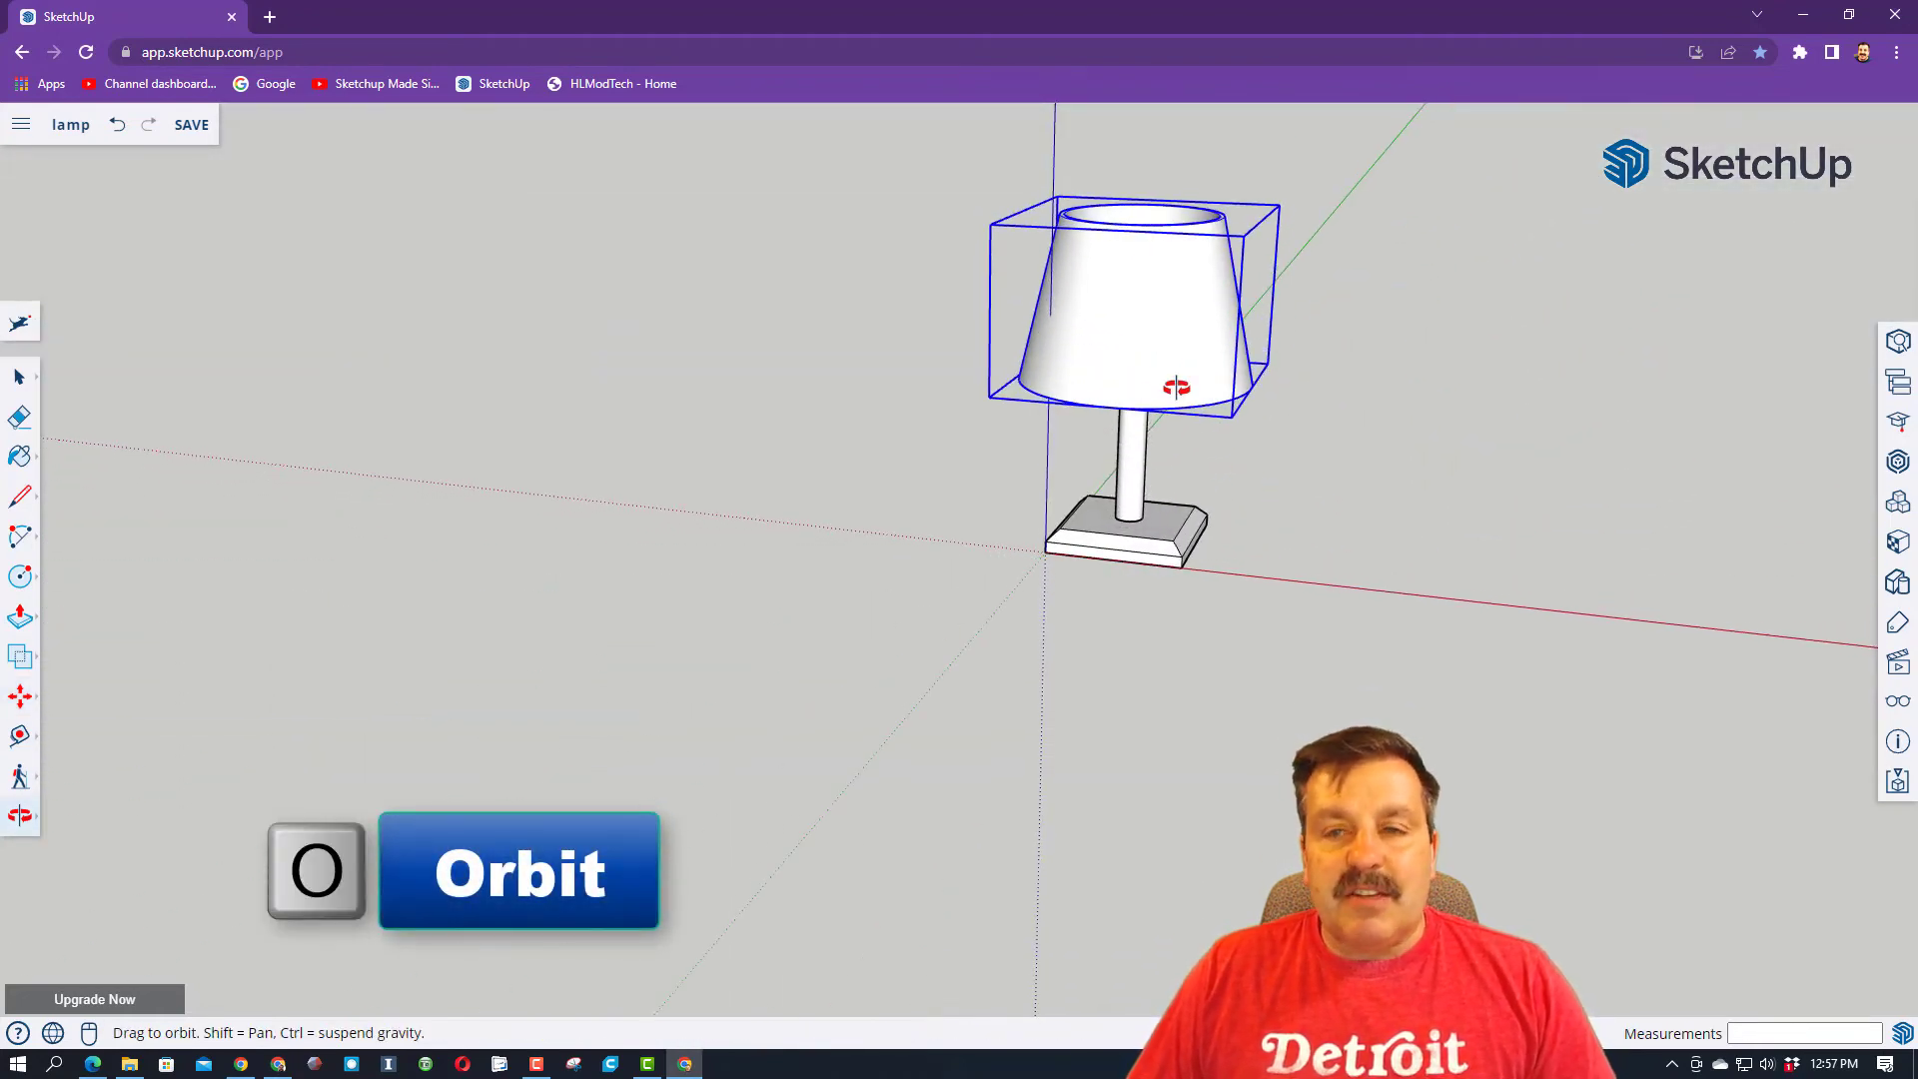
- Clear the selection and unhide all hidden objects to bring back the light bulb
key(space)
click(1477, 343)
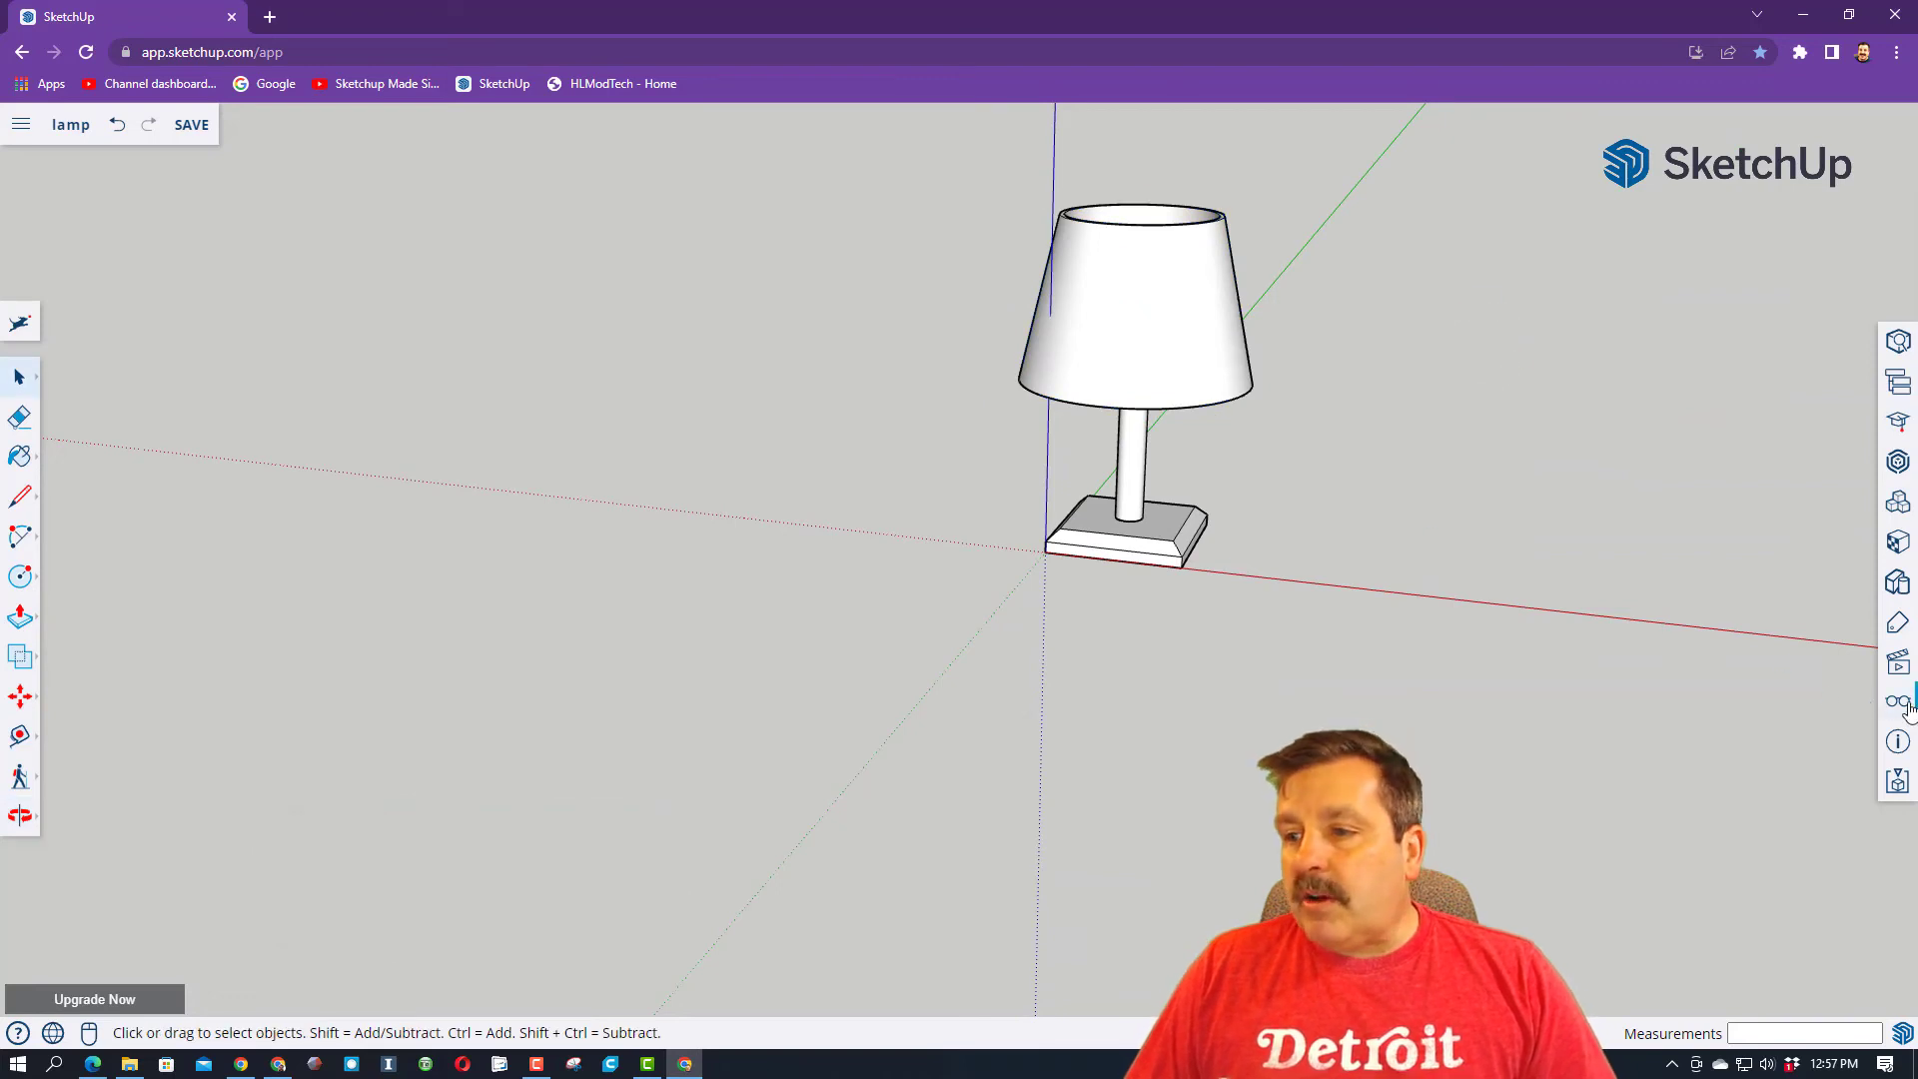
click(1897, 703)
click(1625, 208)
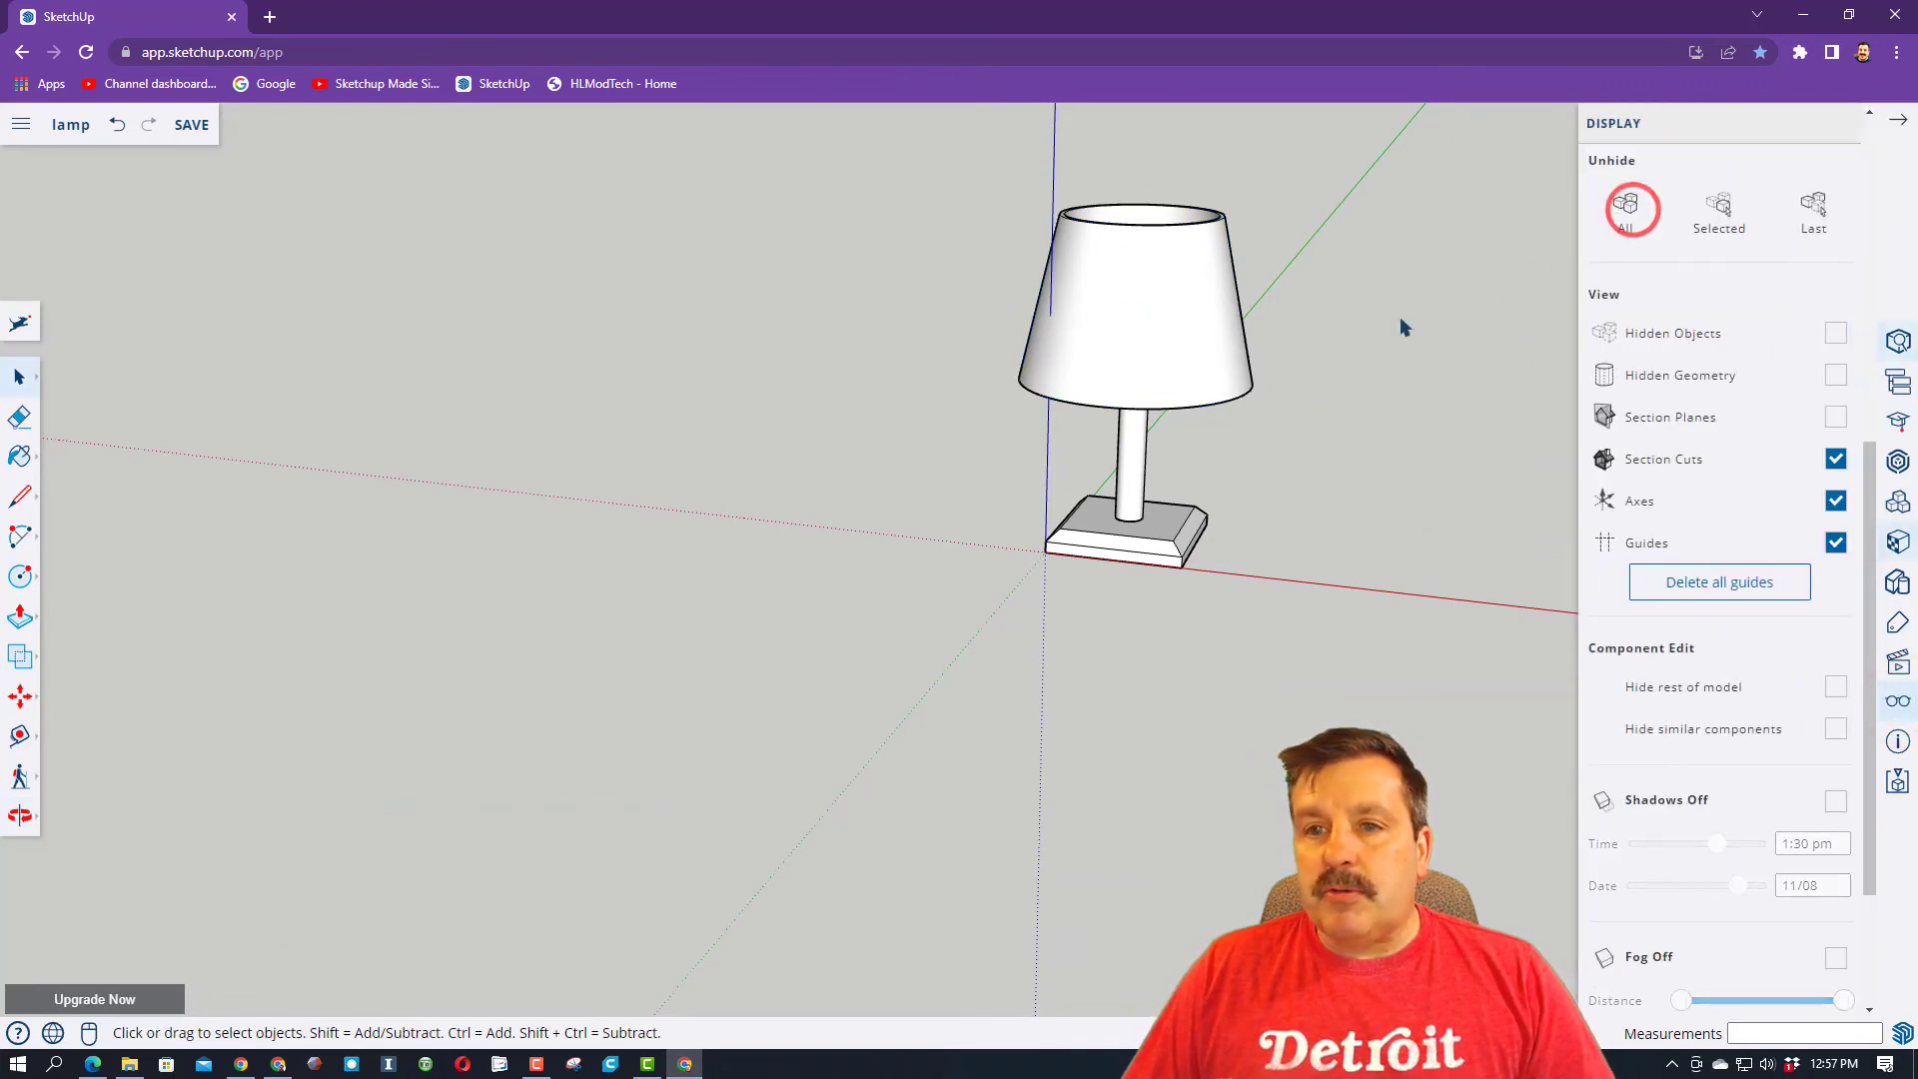
- Examine the assembled lamp from above, from the side and from below, checking the bulb's position inside the shade
key(o)
drag(1296, 273, 1284, 590)
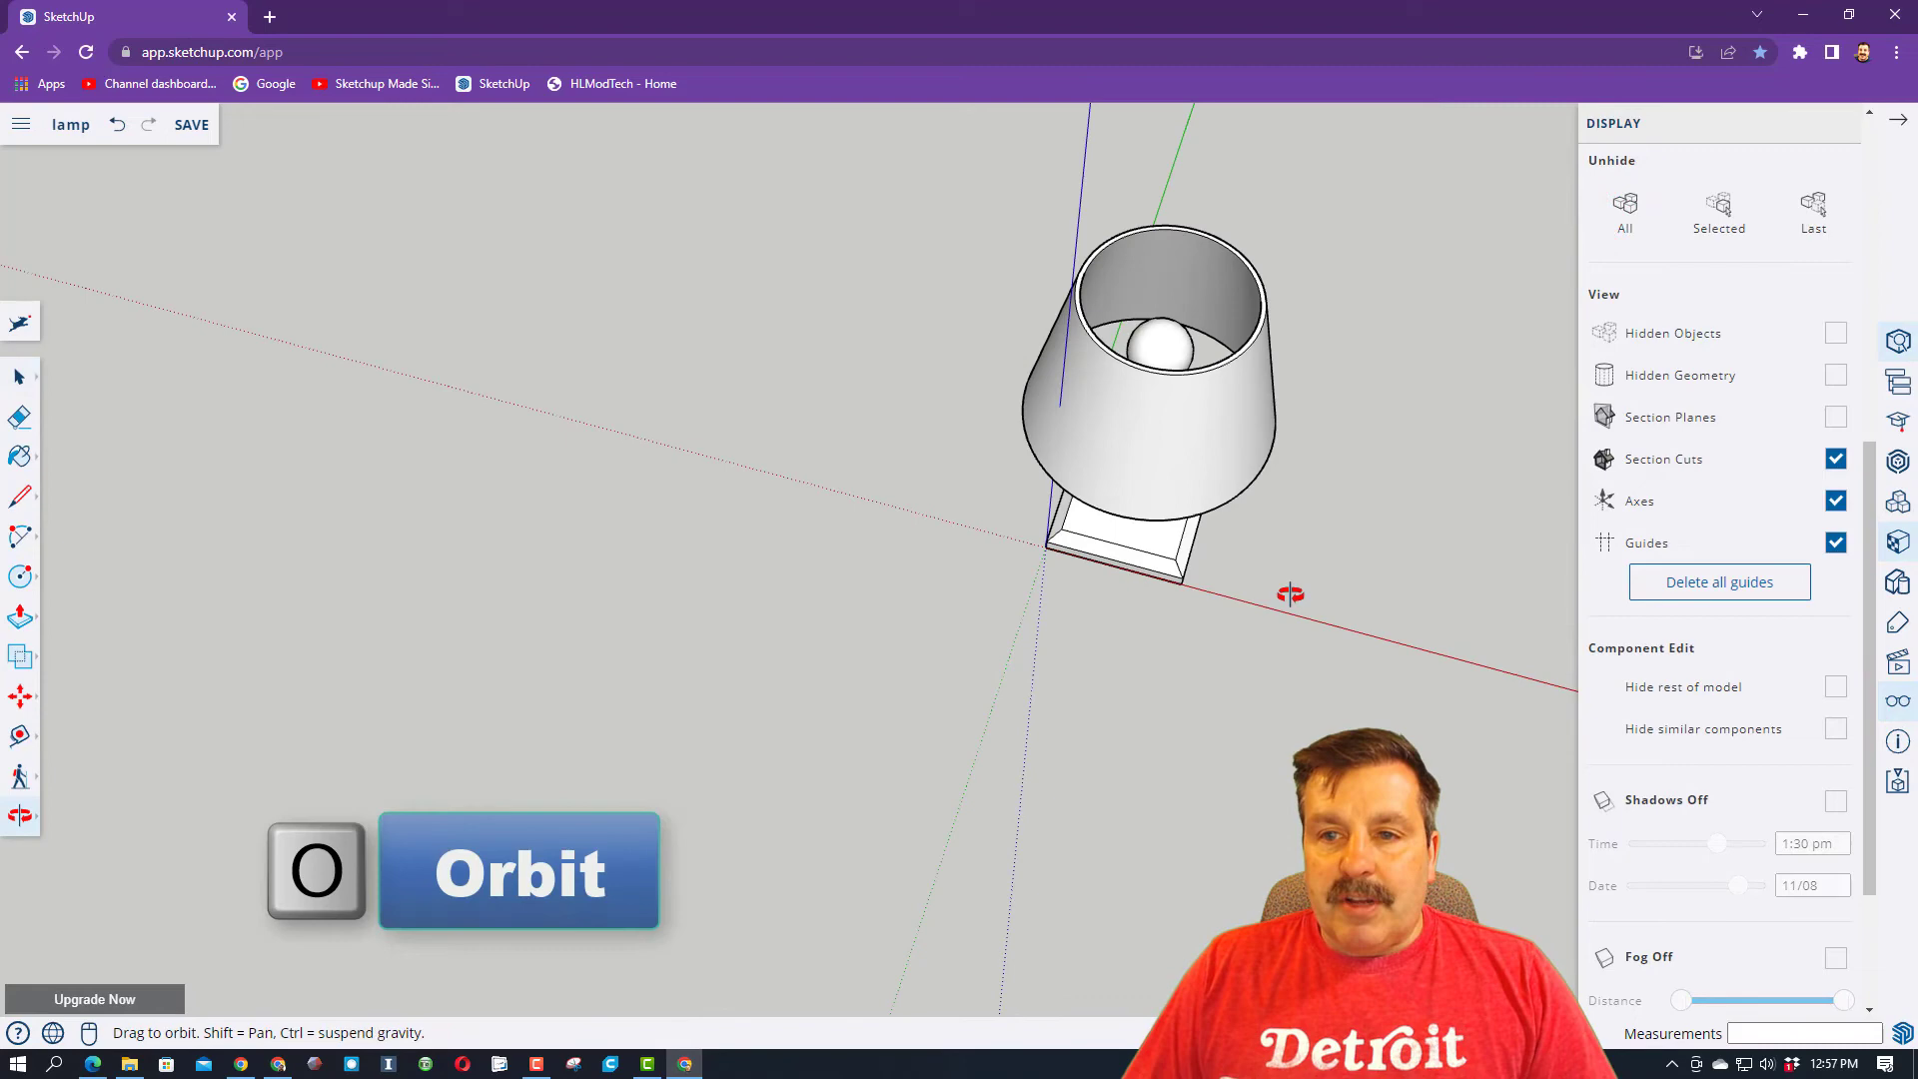
key(space)
scroll(1155, 382, up, 5)
scroll(1211, 492, down, 6)
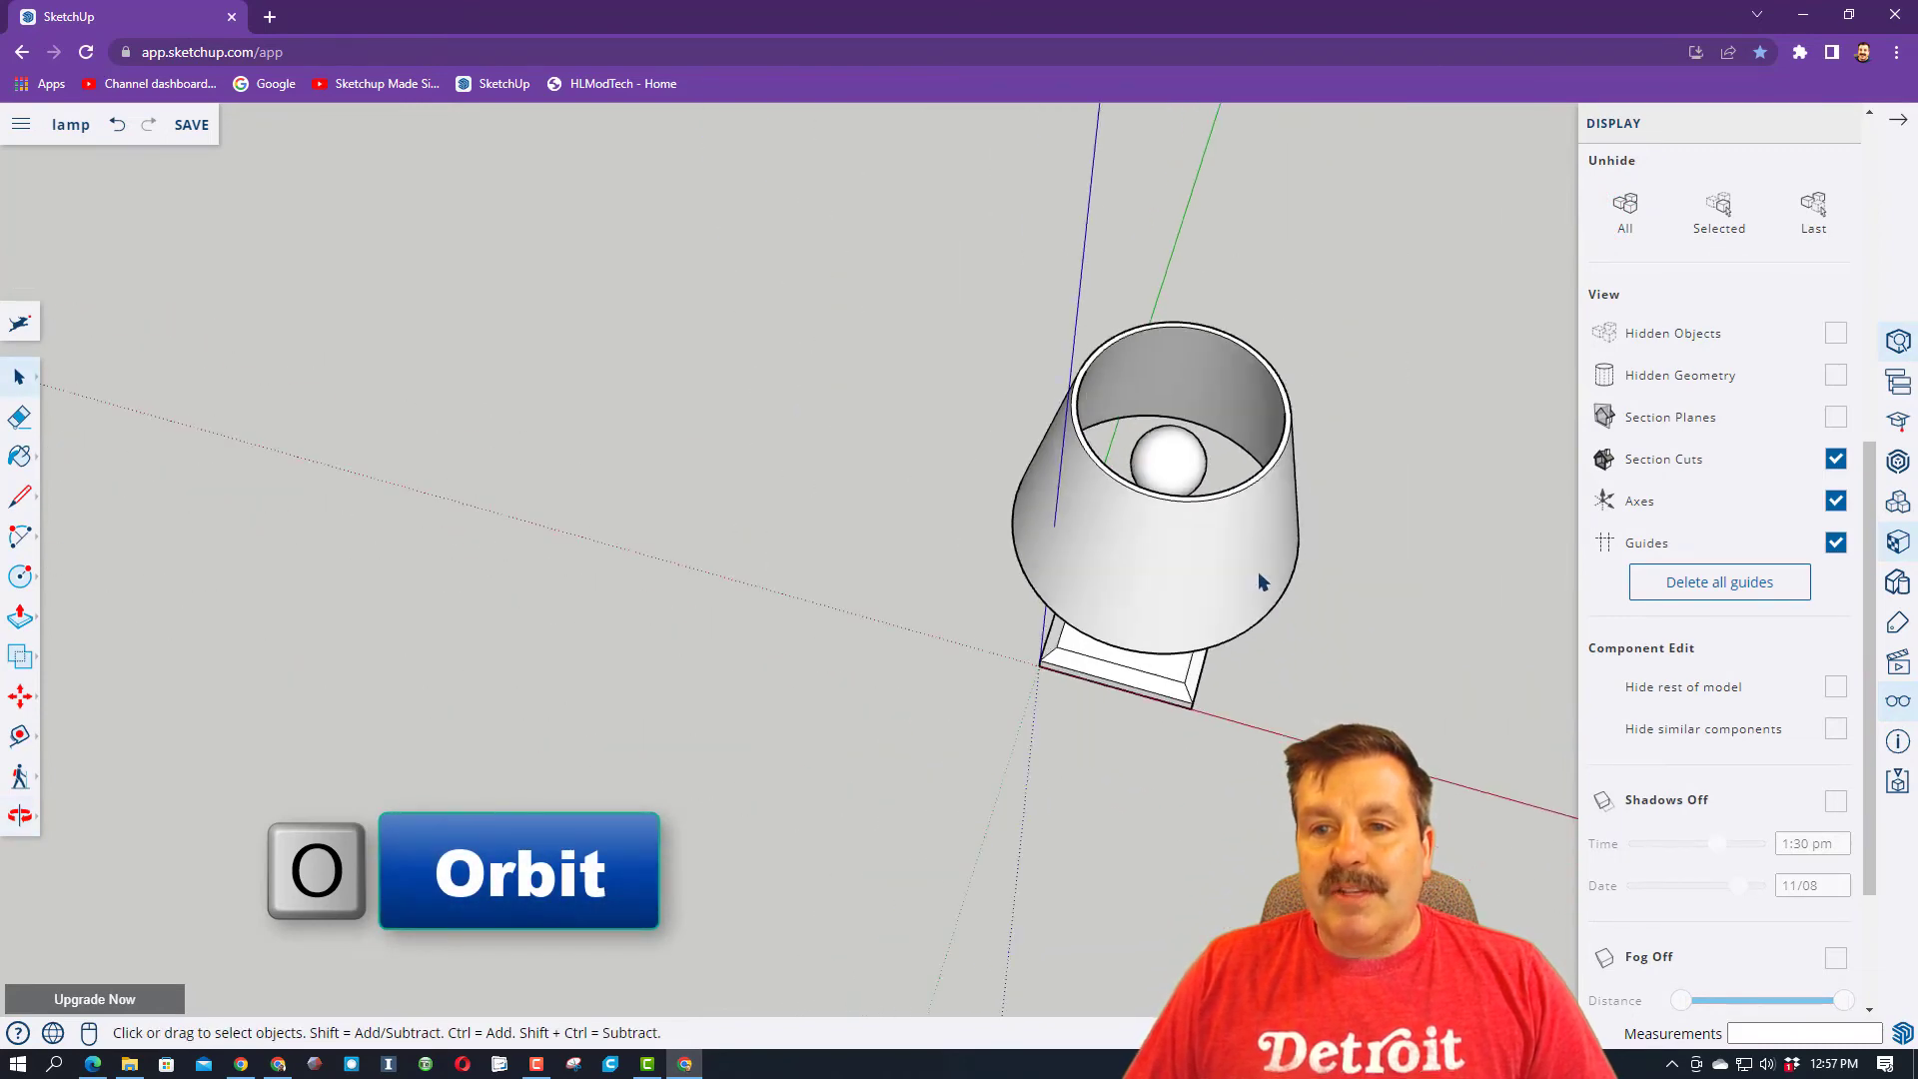
middle_drag(1256, 571, 1313, 447)
drag(1312, 448, 1332, 257)
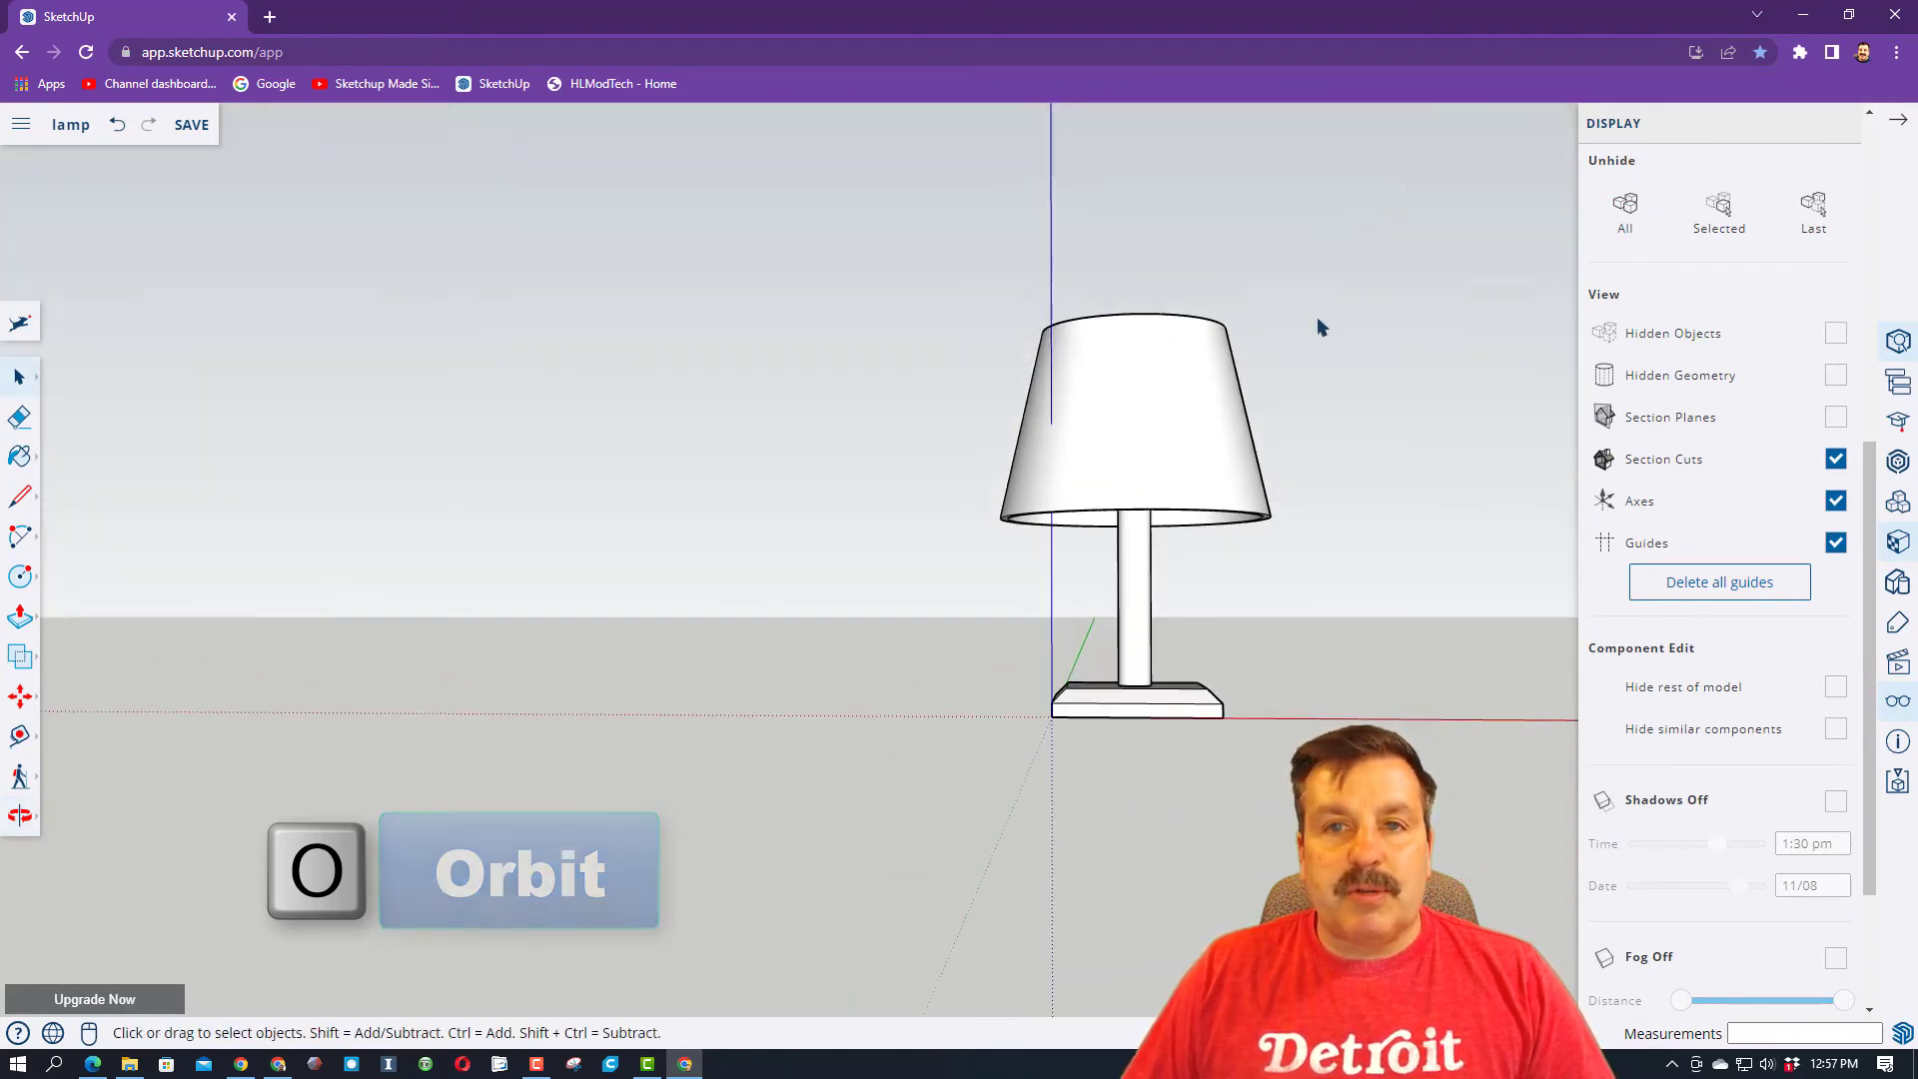
drag(1182, 411, 1196, 205)
middle_drag(1195, 206, 1197, 767)
middle_drag(1284, 565, 1272, 704)
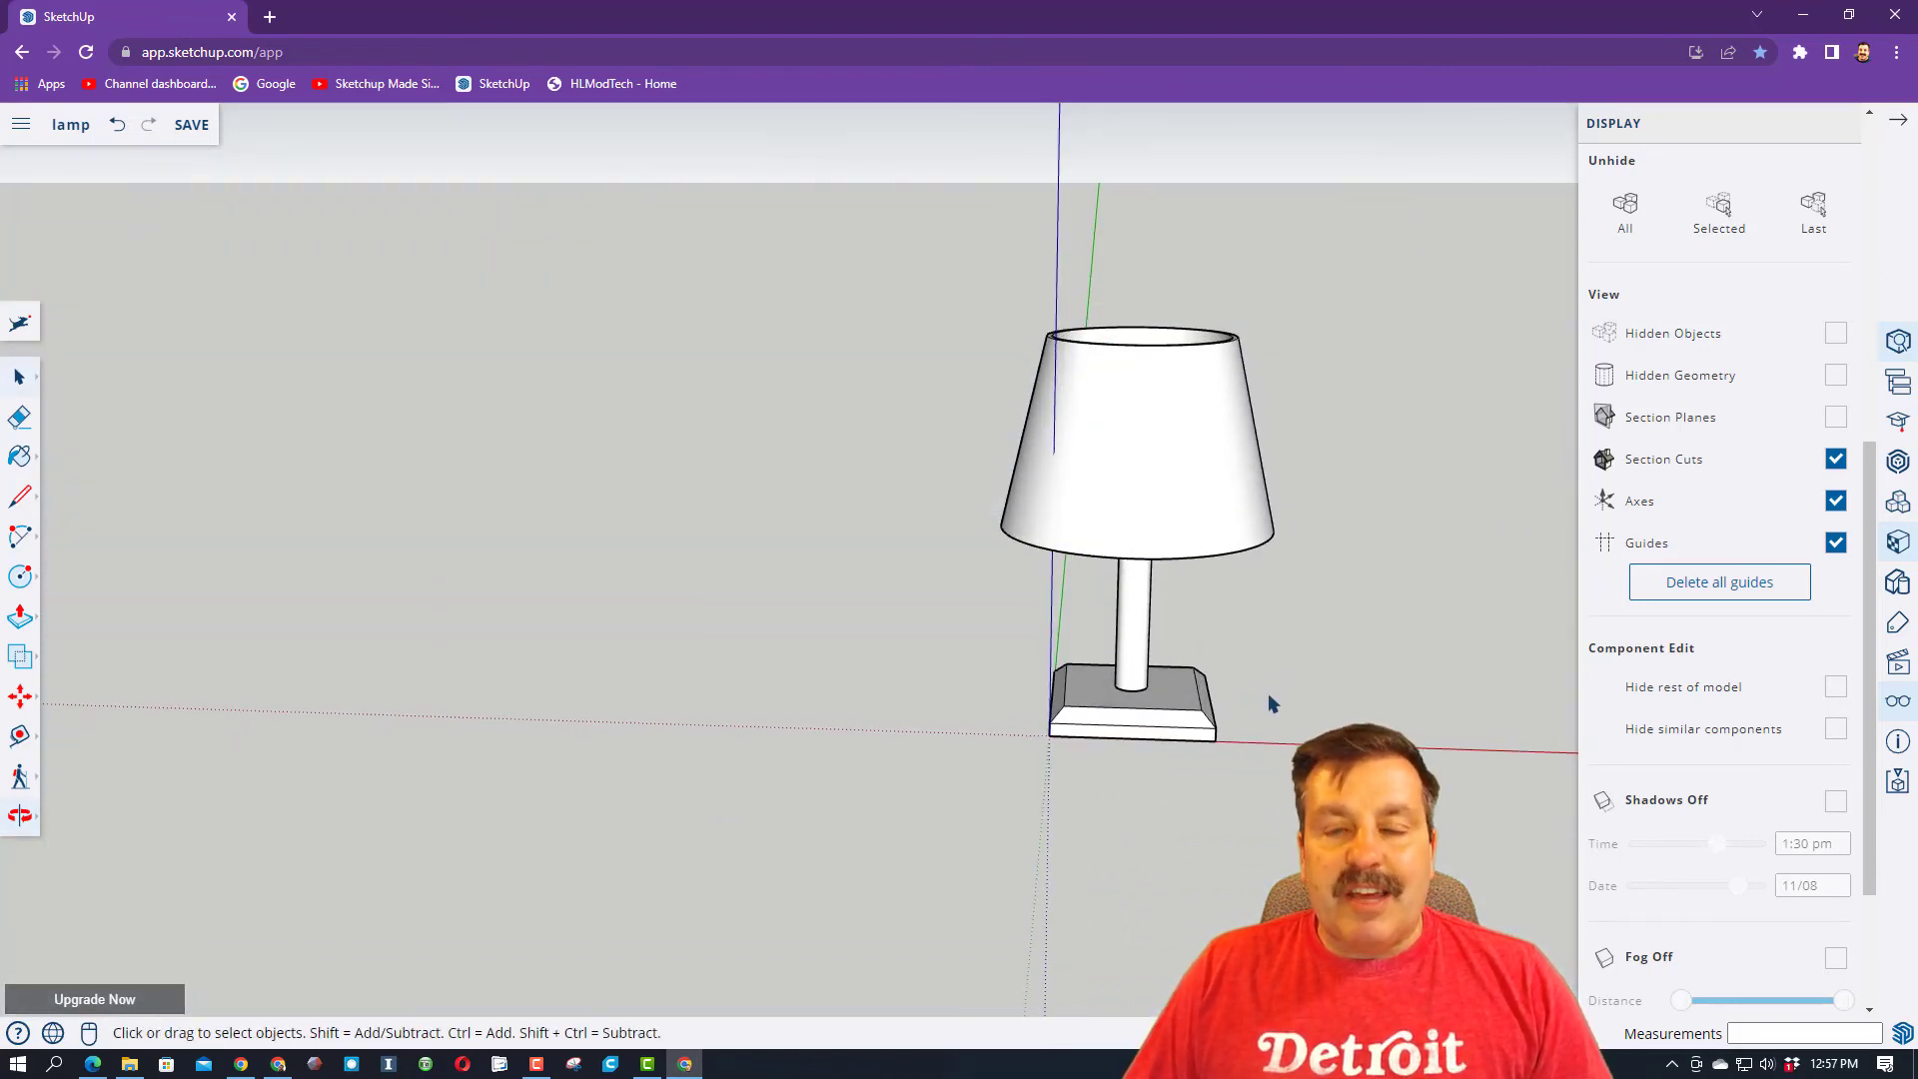
- Save the lamp model, purging all unused items
click(190, 125)
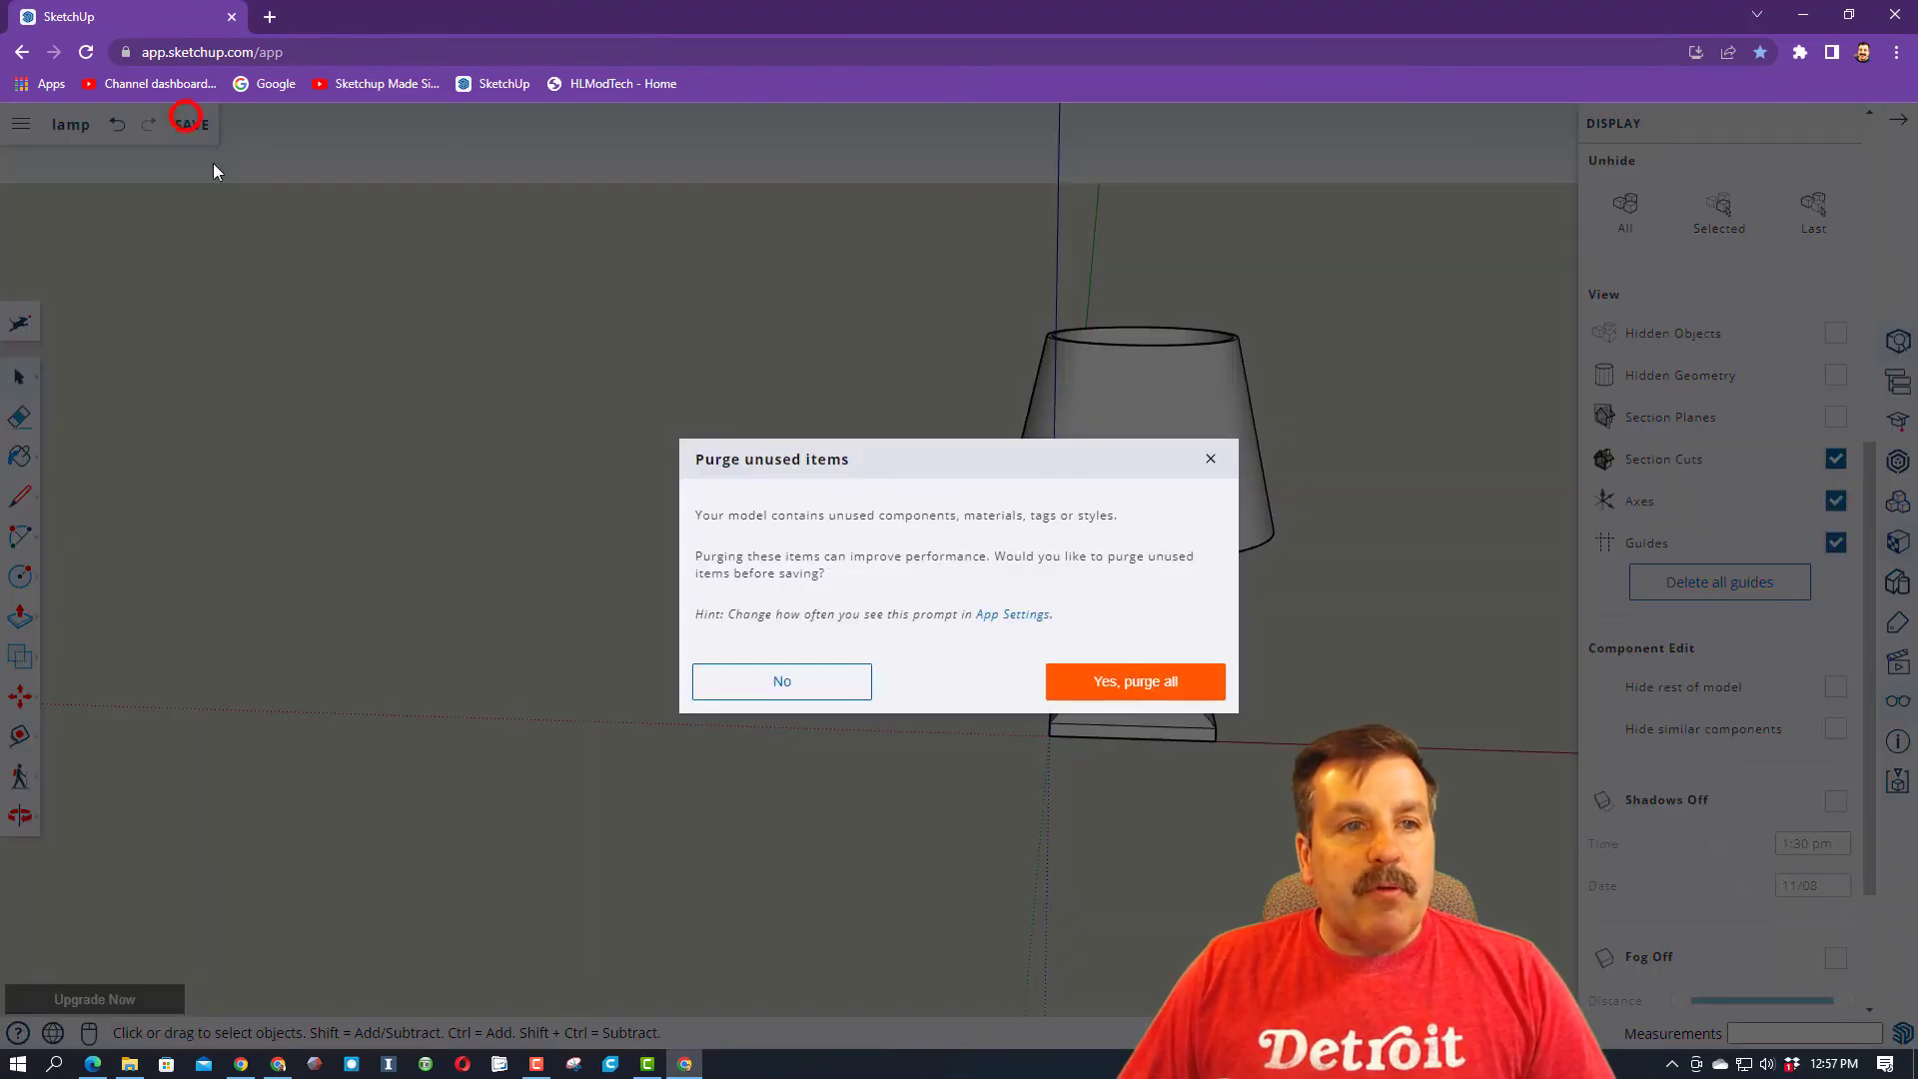
click(1135, 683)
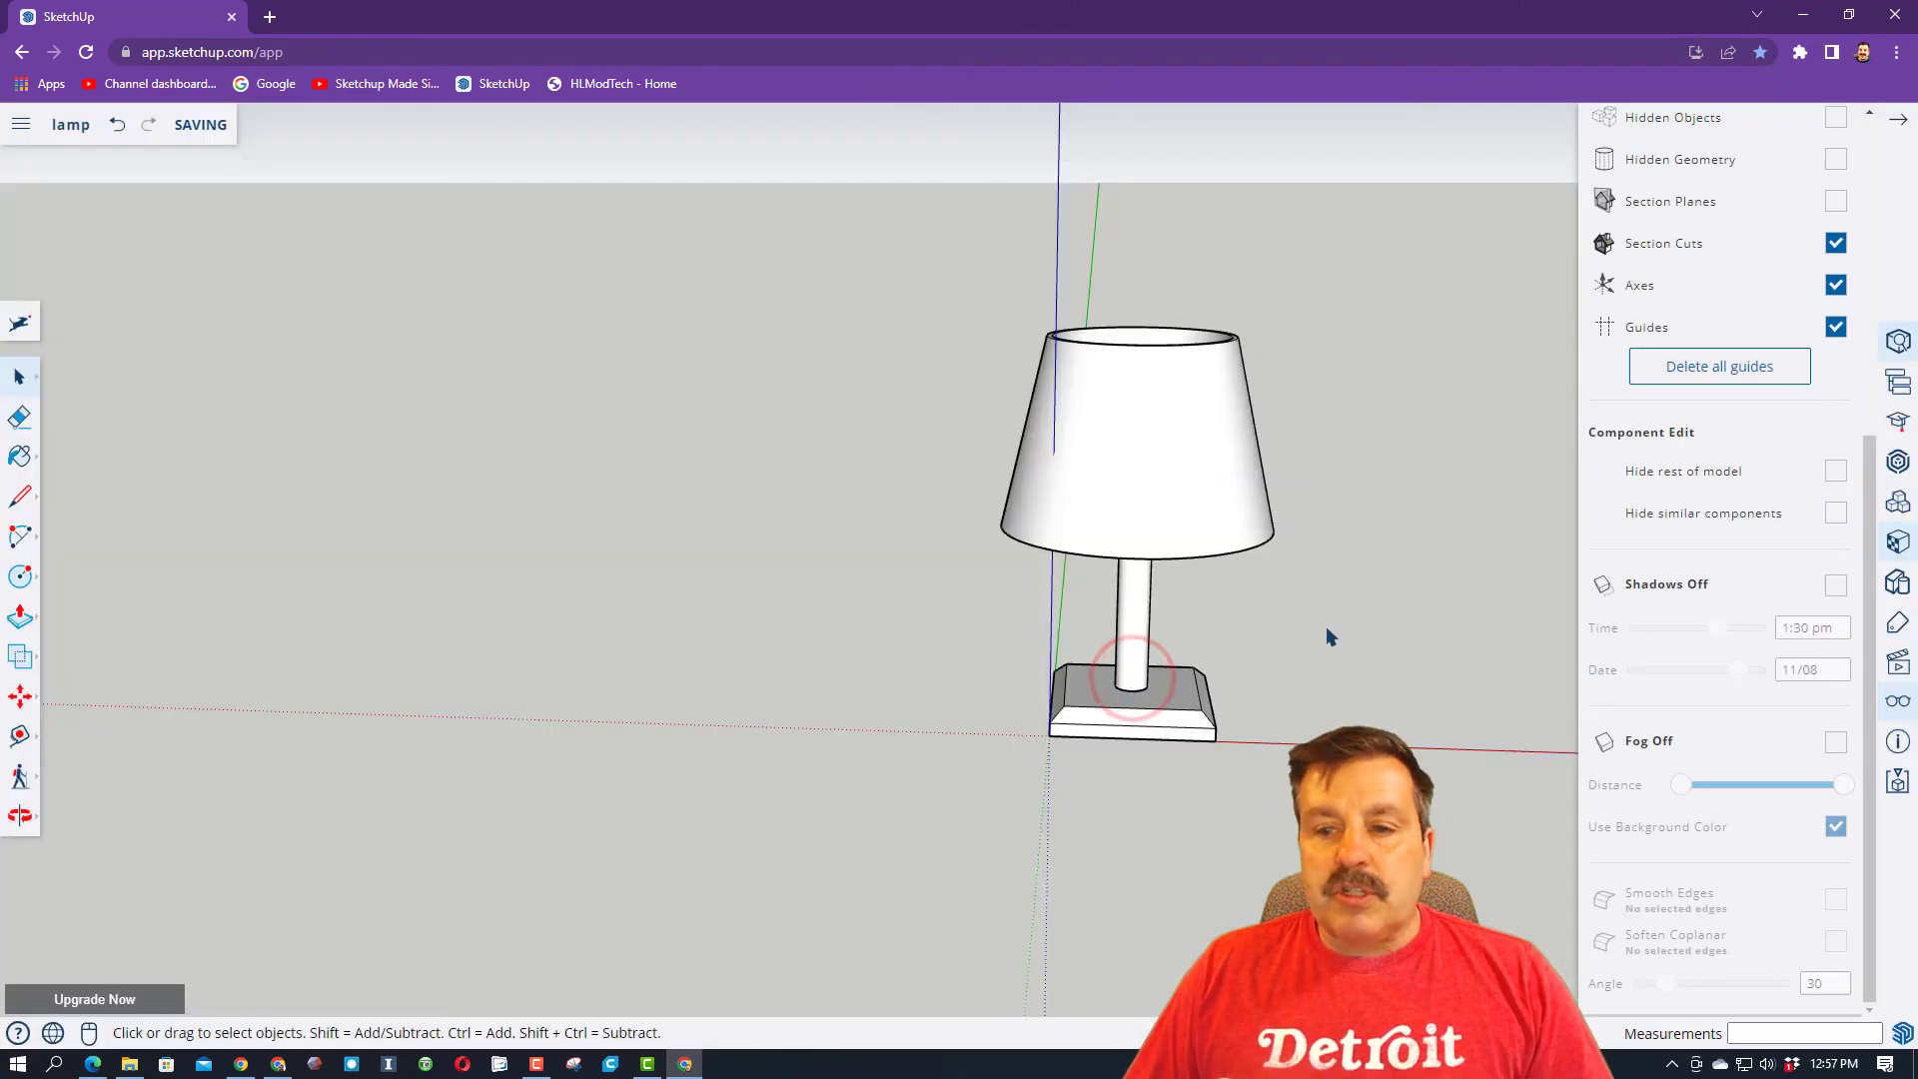
- Paint the lamp's bevelled square base bright pure blue from the Colors material collection
click(1902, 547)
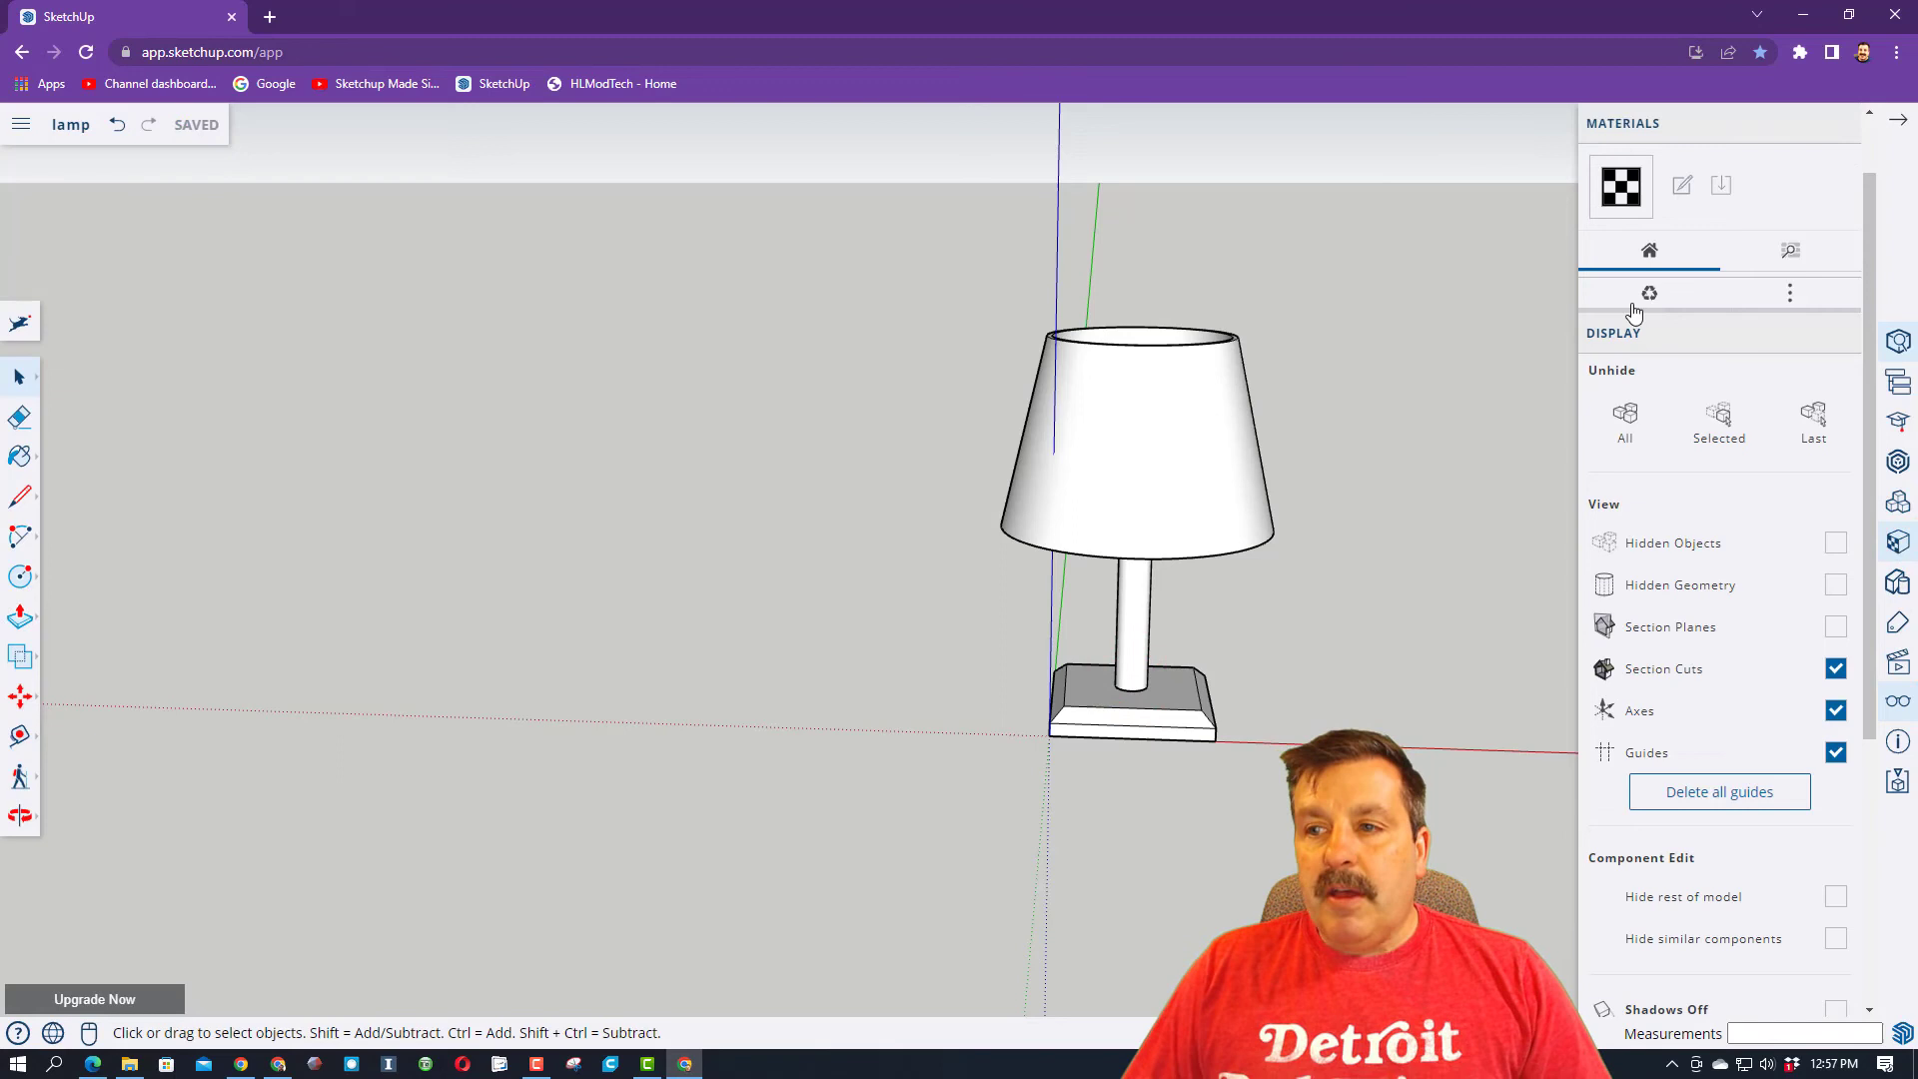
click(1792, 252)
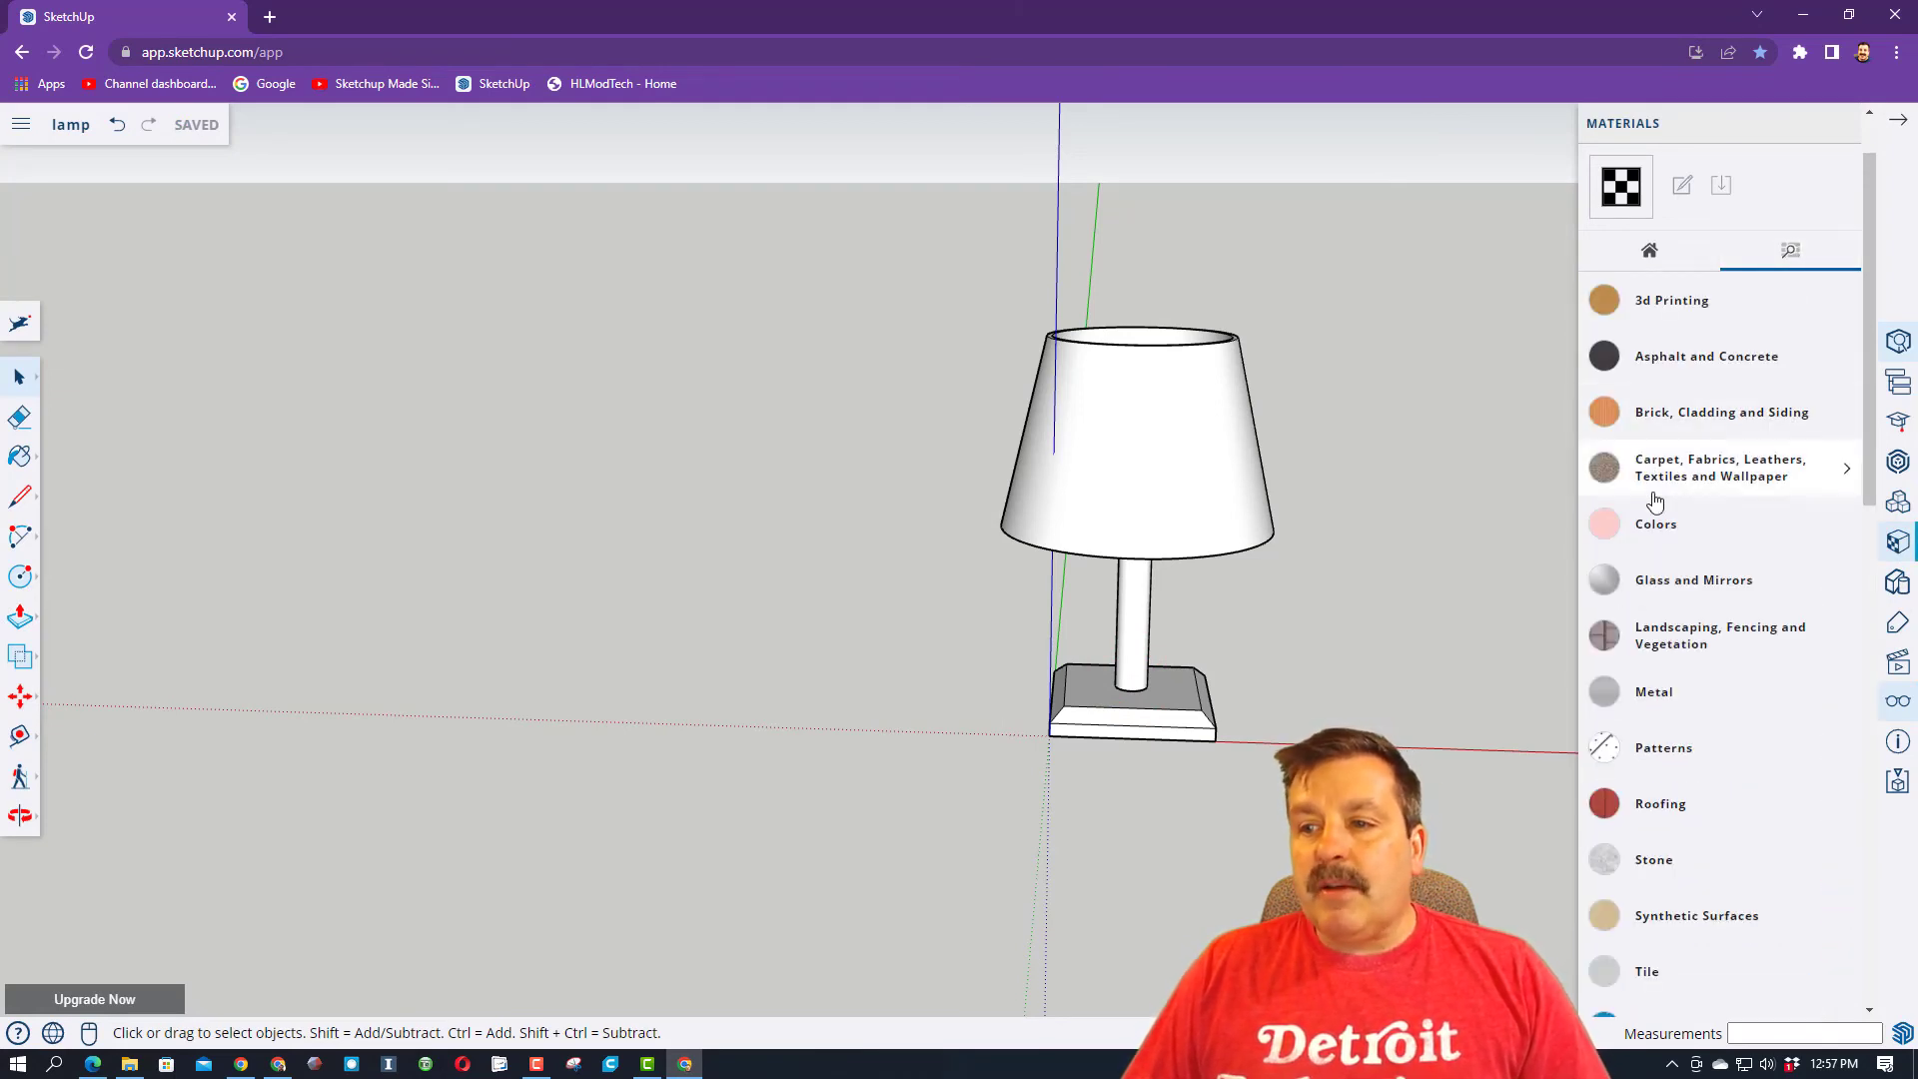
click(1655, 532)
scroll(1620, 629, down, 4)
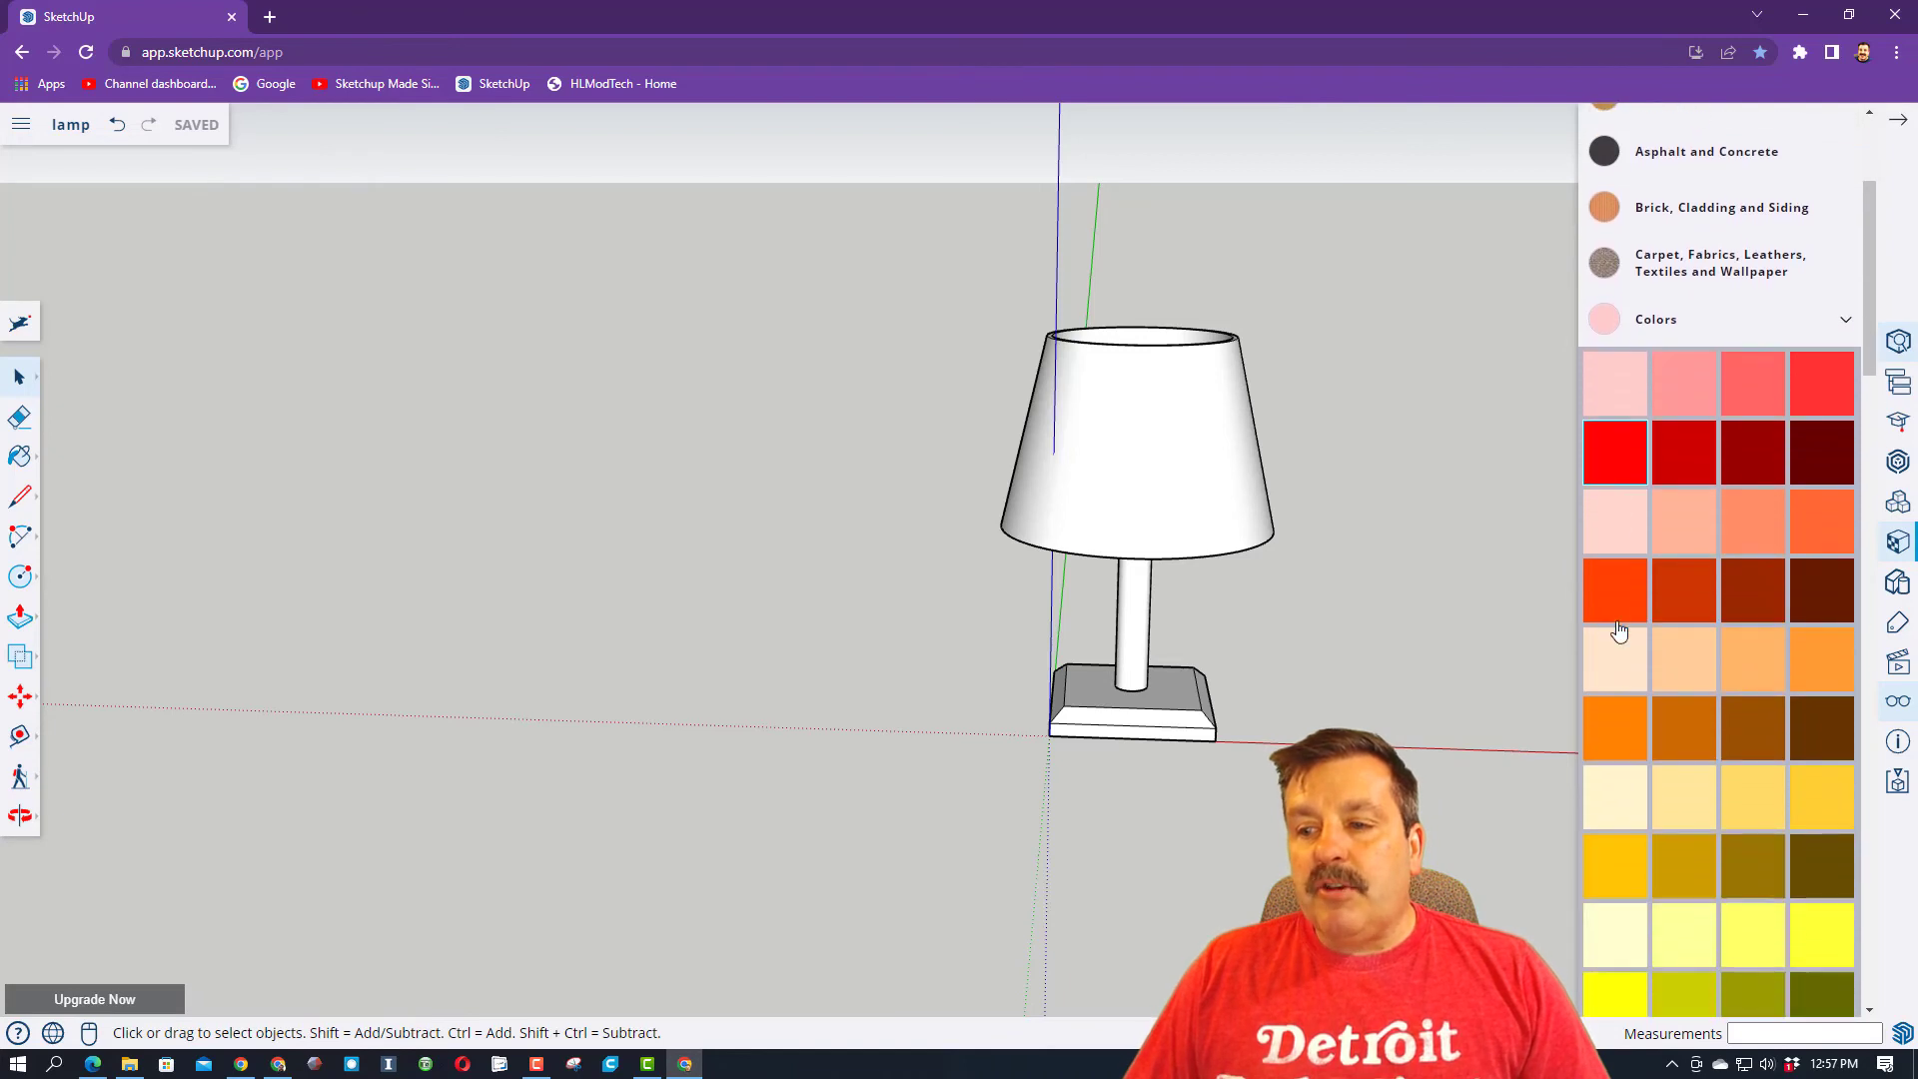
scroll(1620, 619, down, 4)
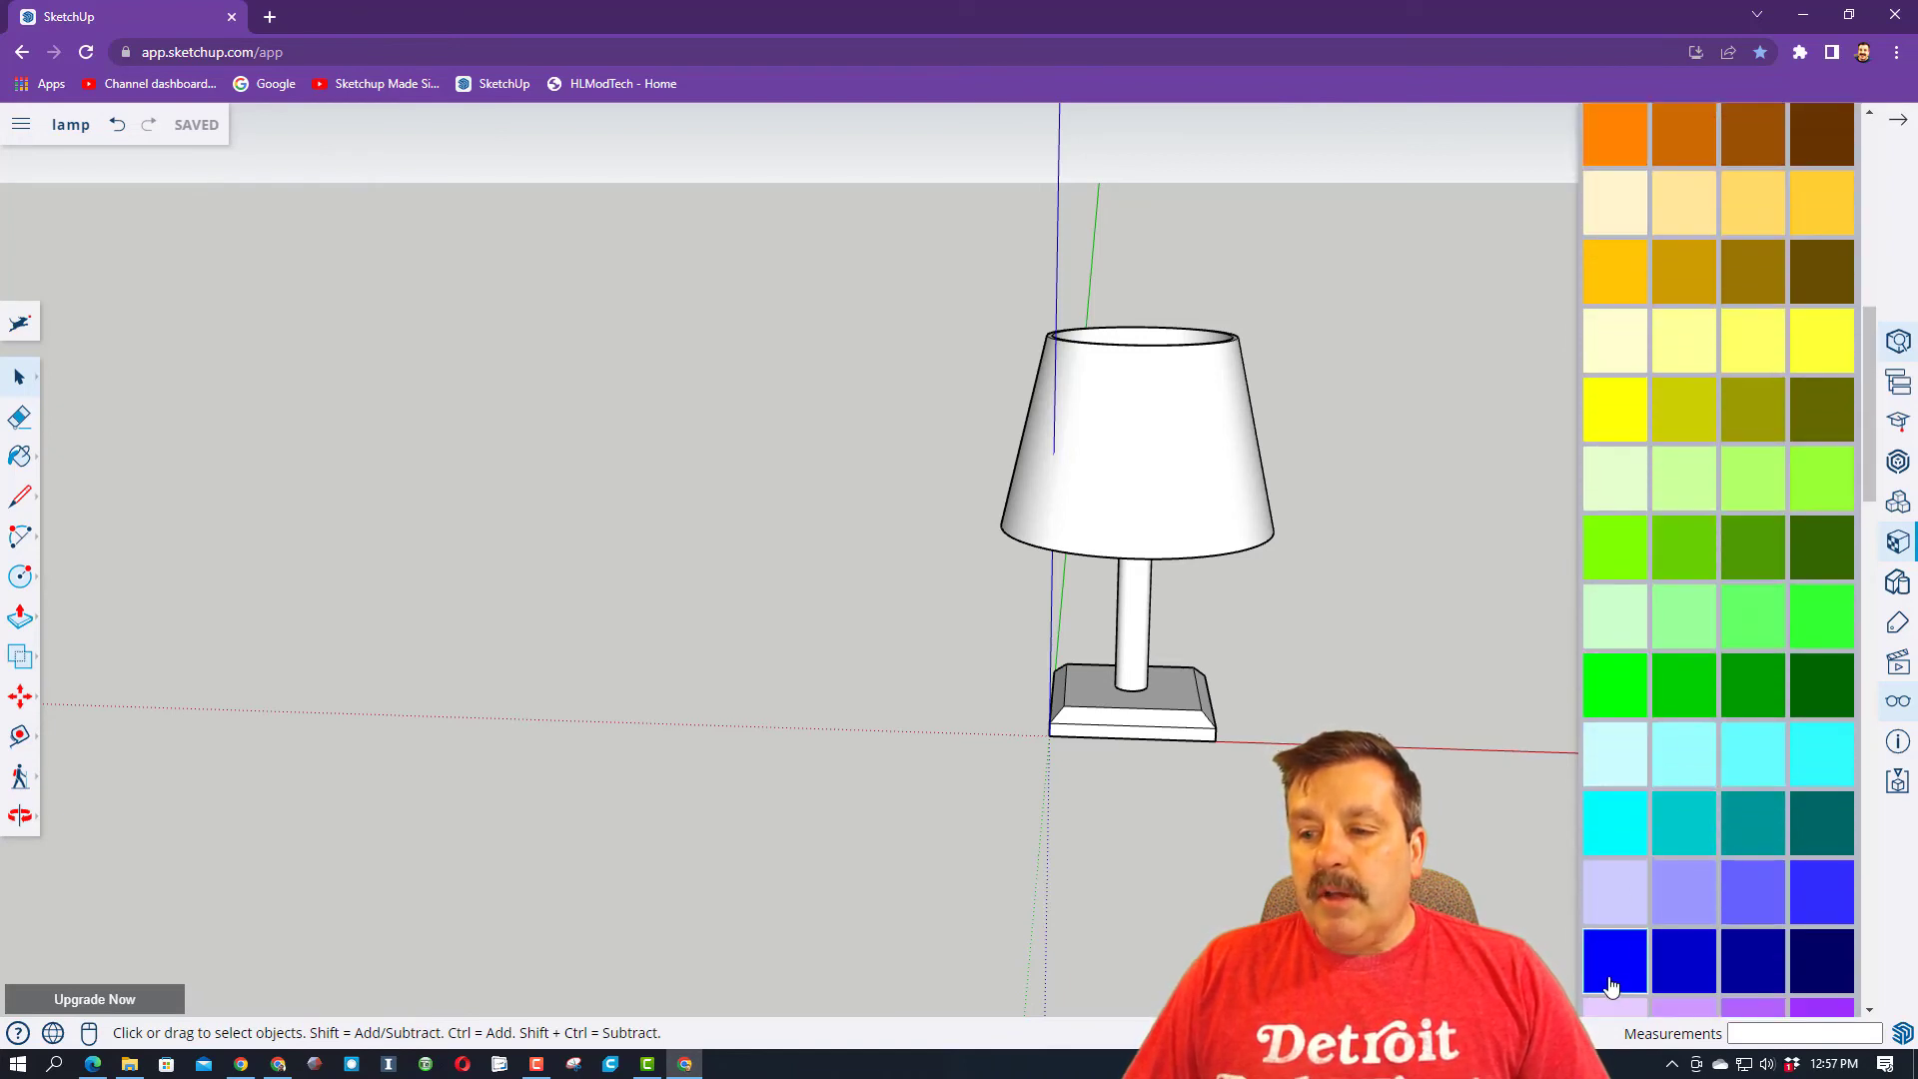
click(1611, 985)
click(1195, 724)
- Paint the lamp's cylindrical post bright yellow and the shade the same pure blue as the base
scroll(1618, 629, up, 1)
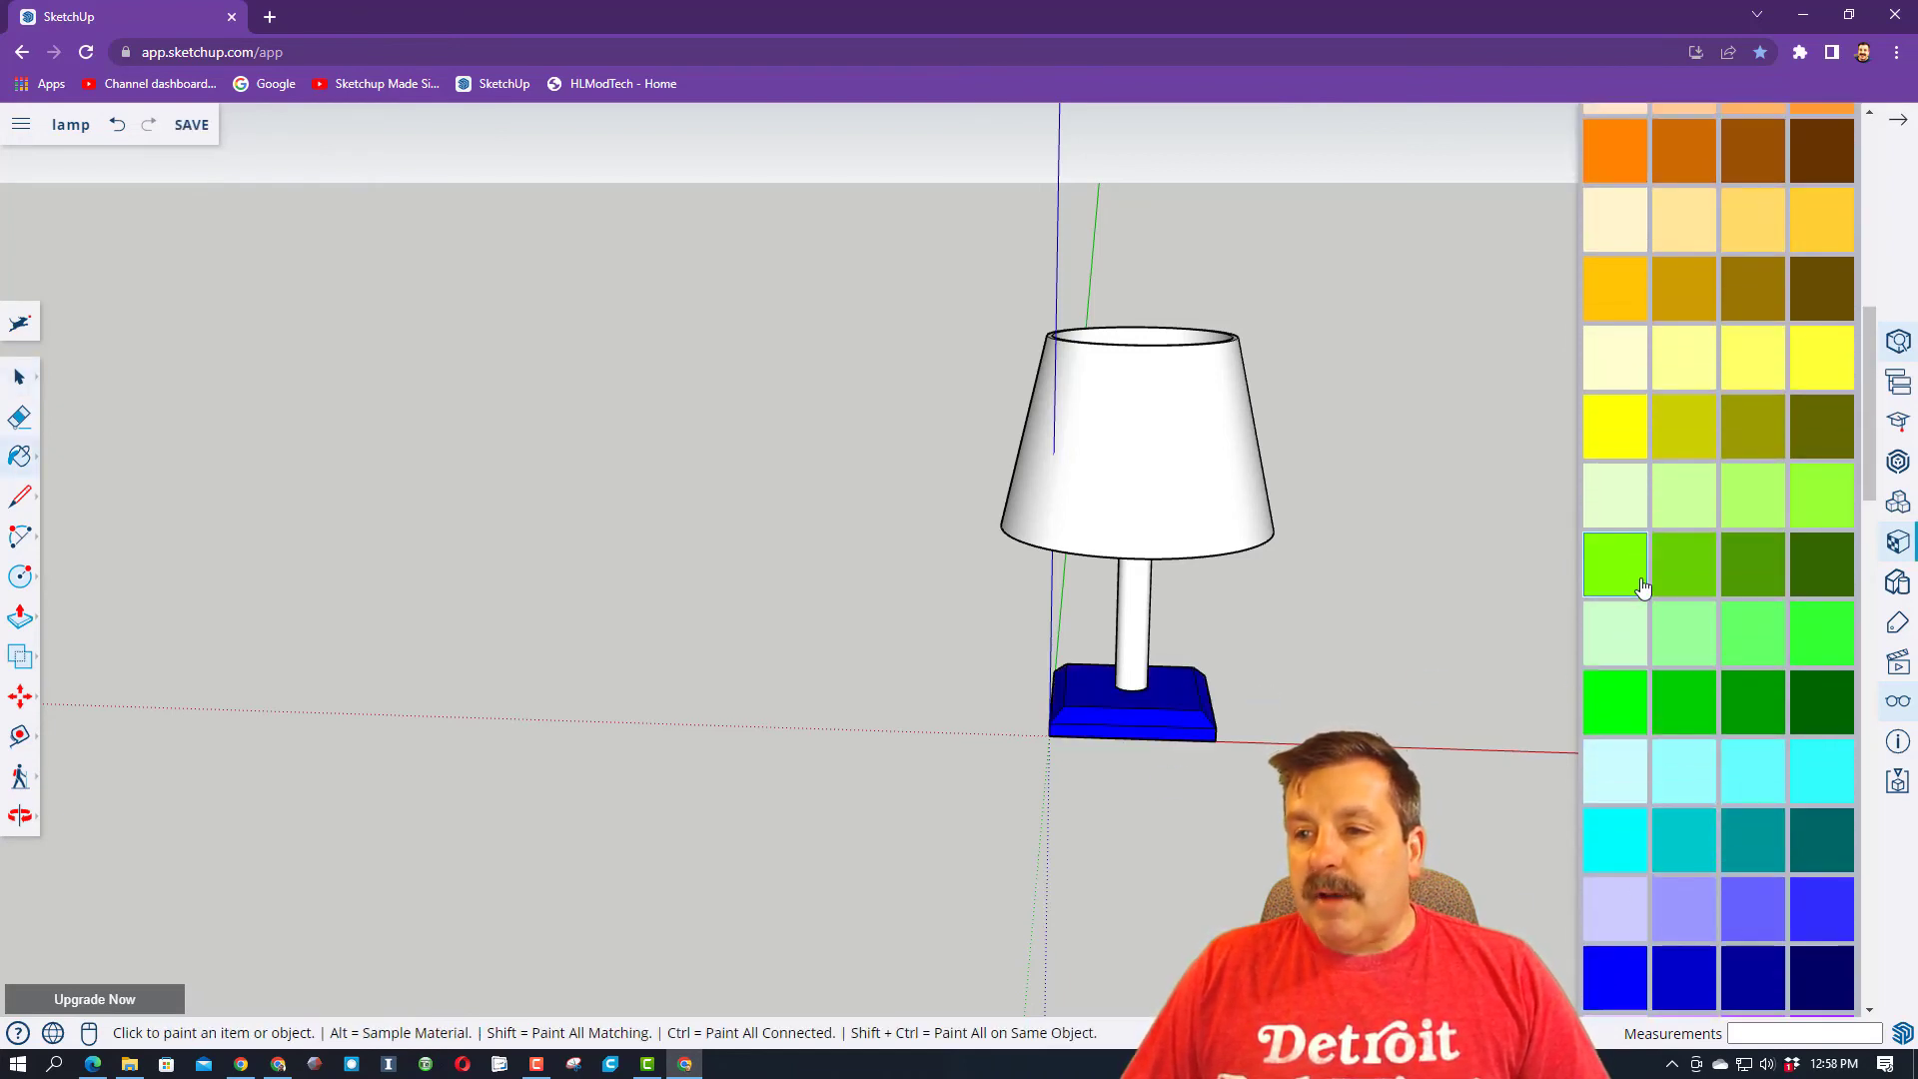
click(1608, 446)
click(1142, 603)
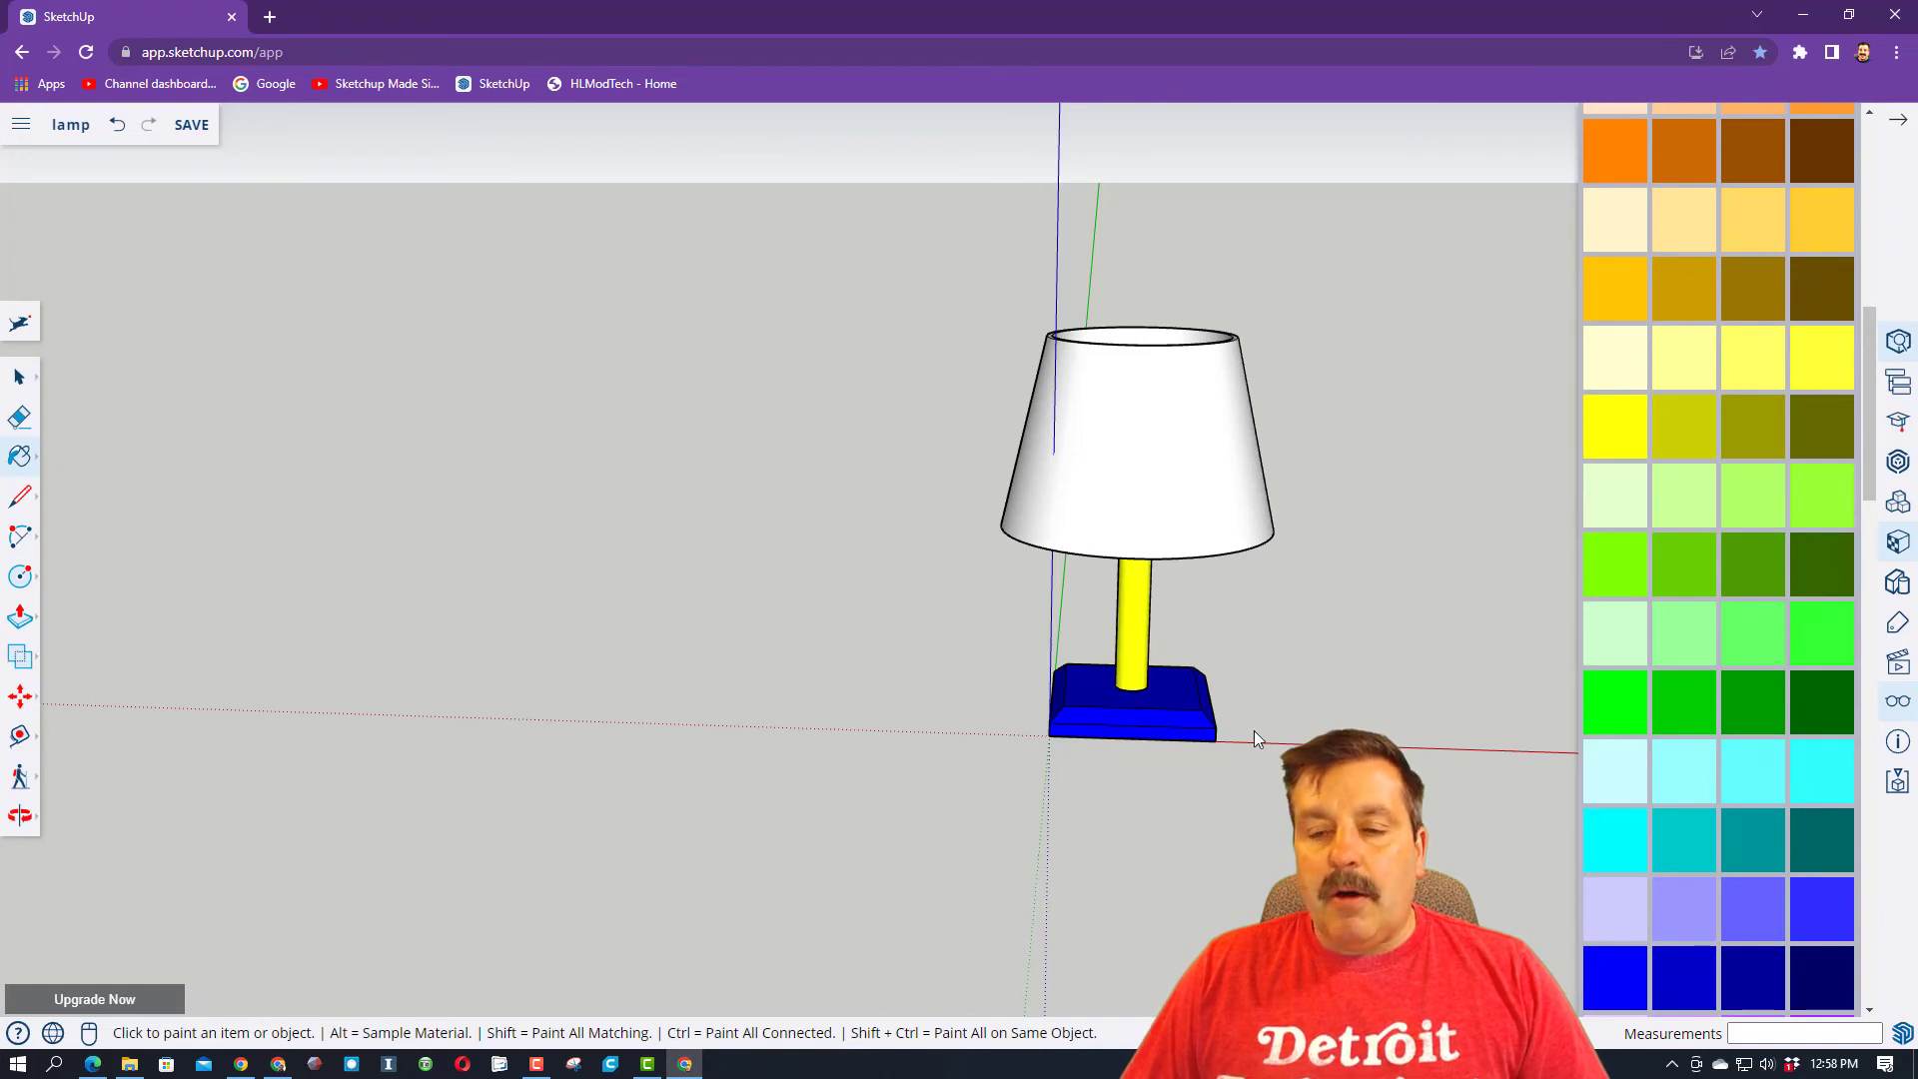
middle_drag(1254, 737, 1168, 629)
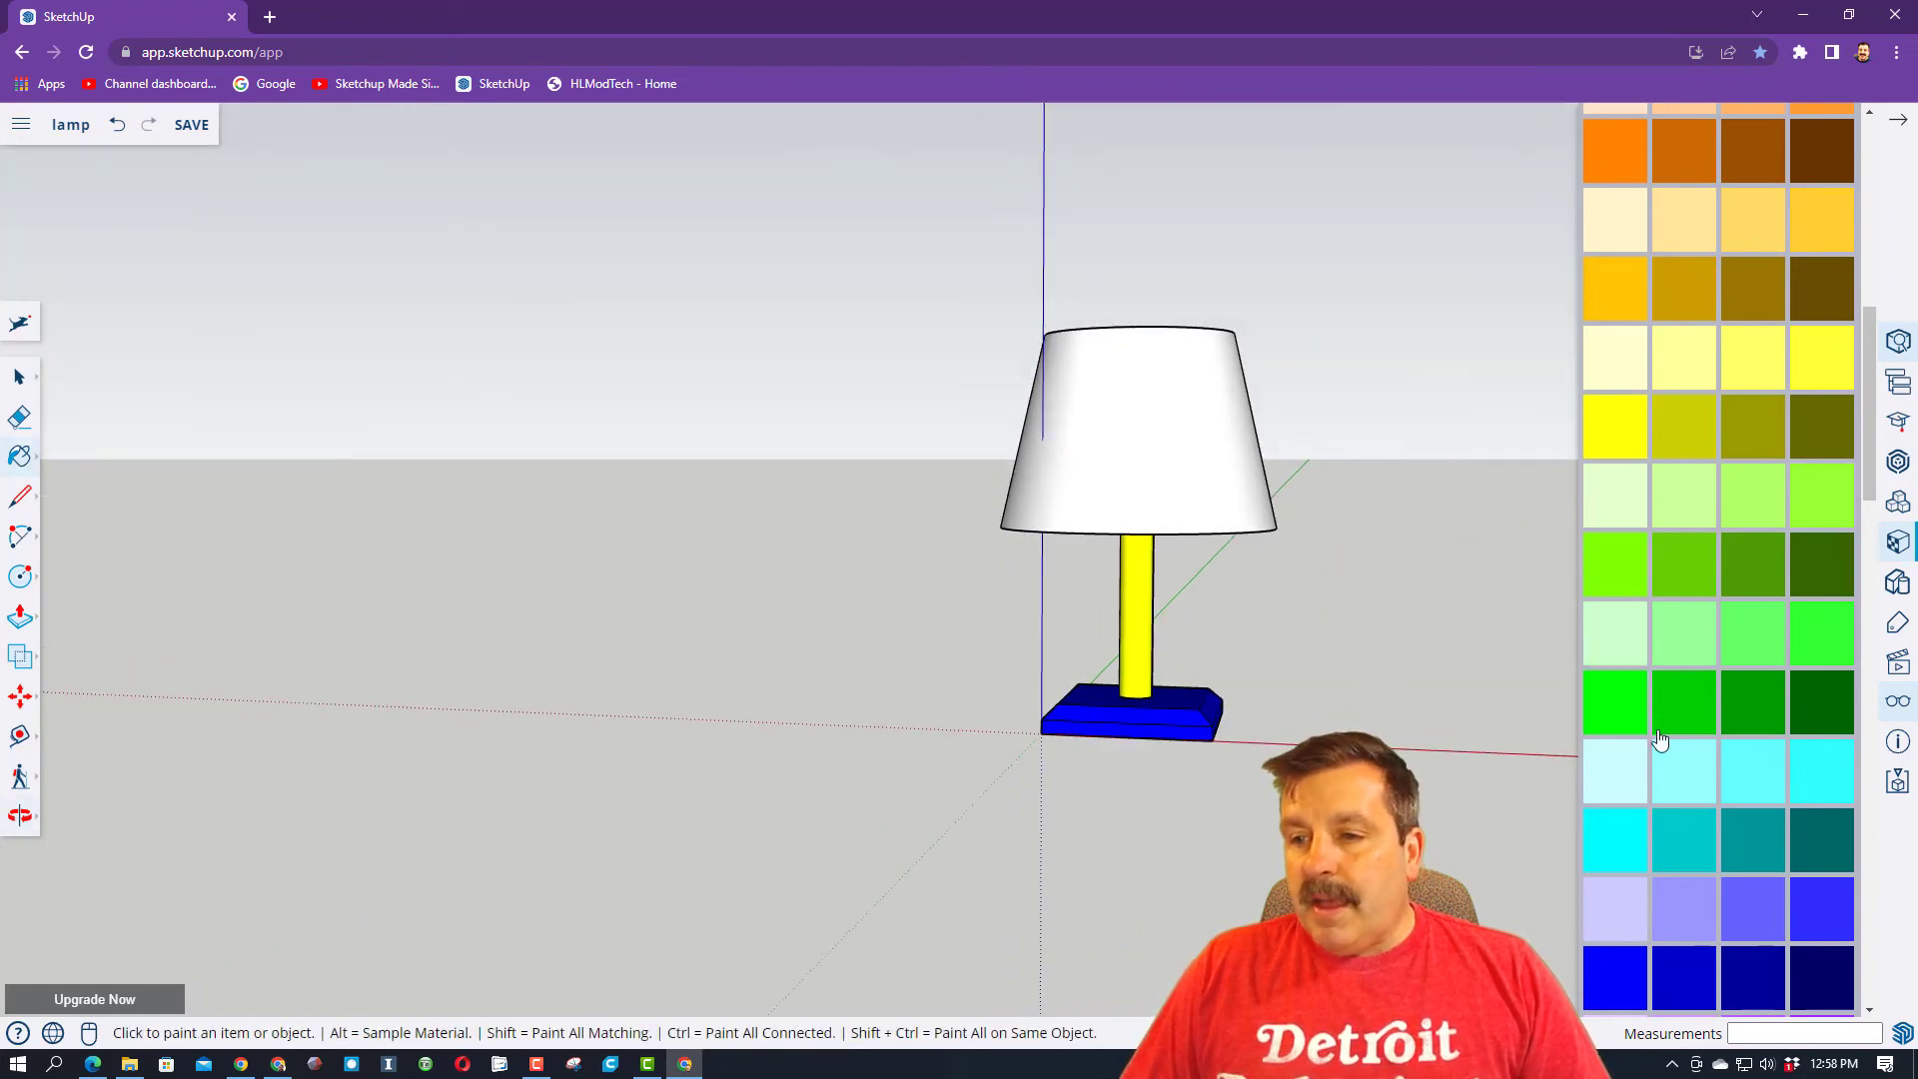
click(1622, 974)
click(1148, 402)
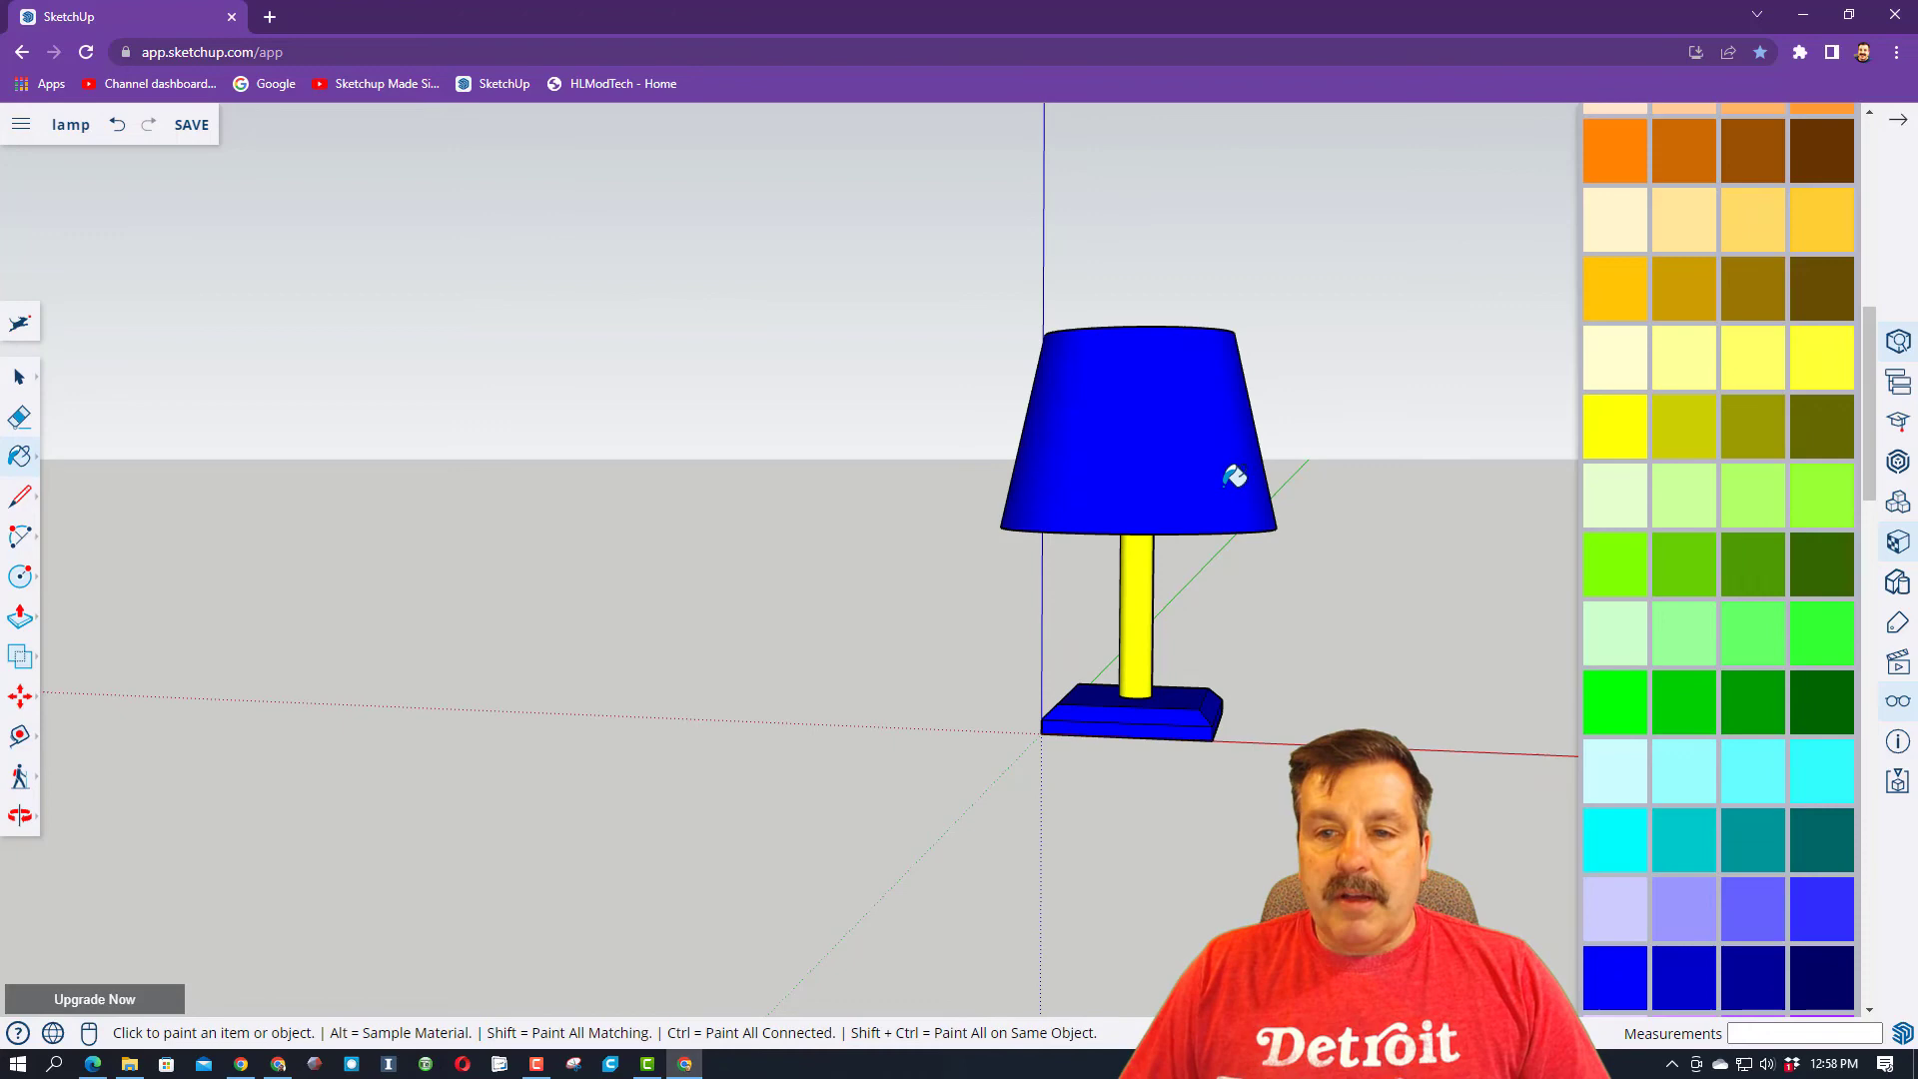
- Paint the light bulb inside the shade with a translucent light blue from the Glass and Mirrors collection, and review the coloured lamp
mouse_move(1236, 470)
middle_down()
mouse_move(1320, 732)
mouse_move(1135, 505)
mouse_move(1143, 522)
mouse_move(1152, 347)
mouse_move(1187, 420)
middle_up()
scroll(1199, 539, up, 5)
mouse_move(1165, 536)
middle_down()
mouse_move(1113, 415)
mouse_move(1148, 429)
middle_up()
click(1820, 564)
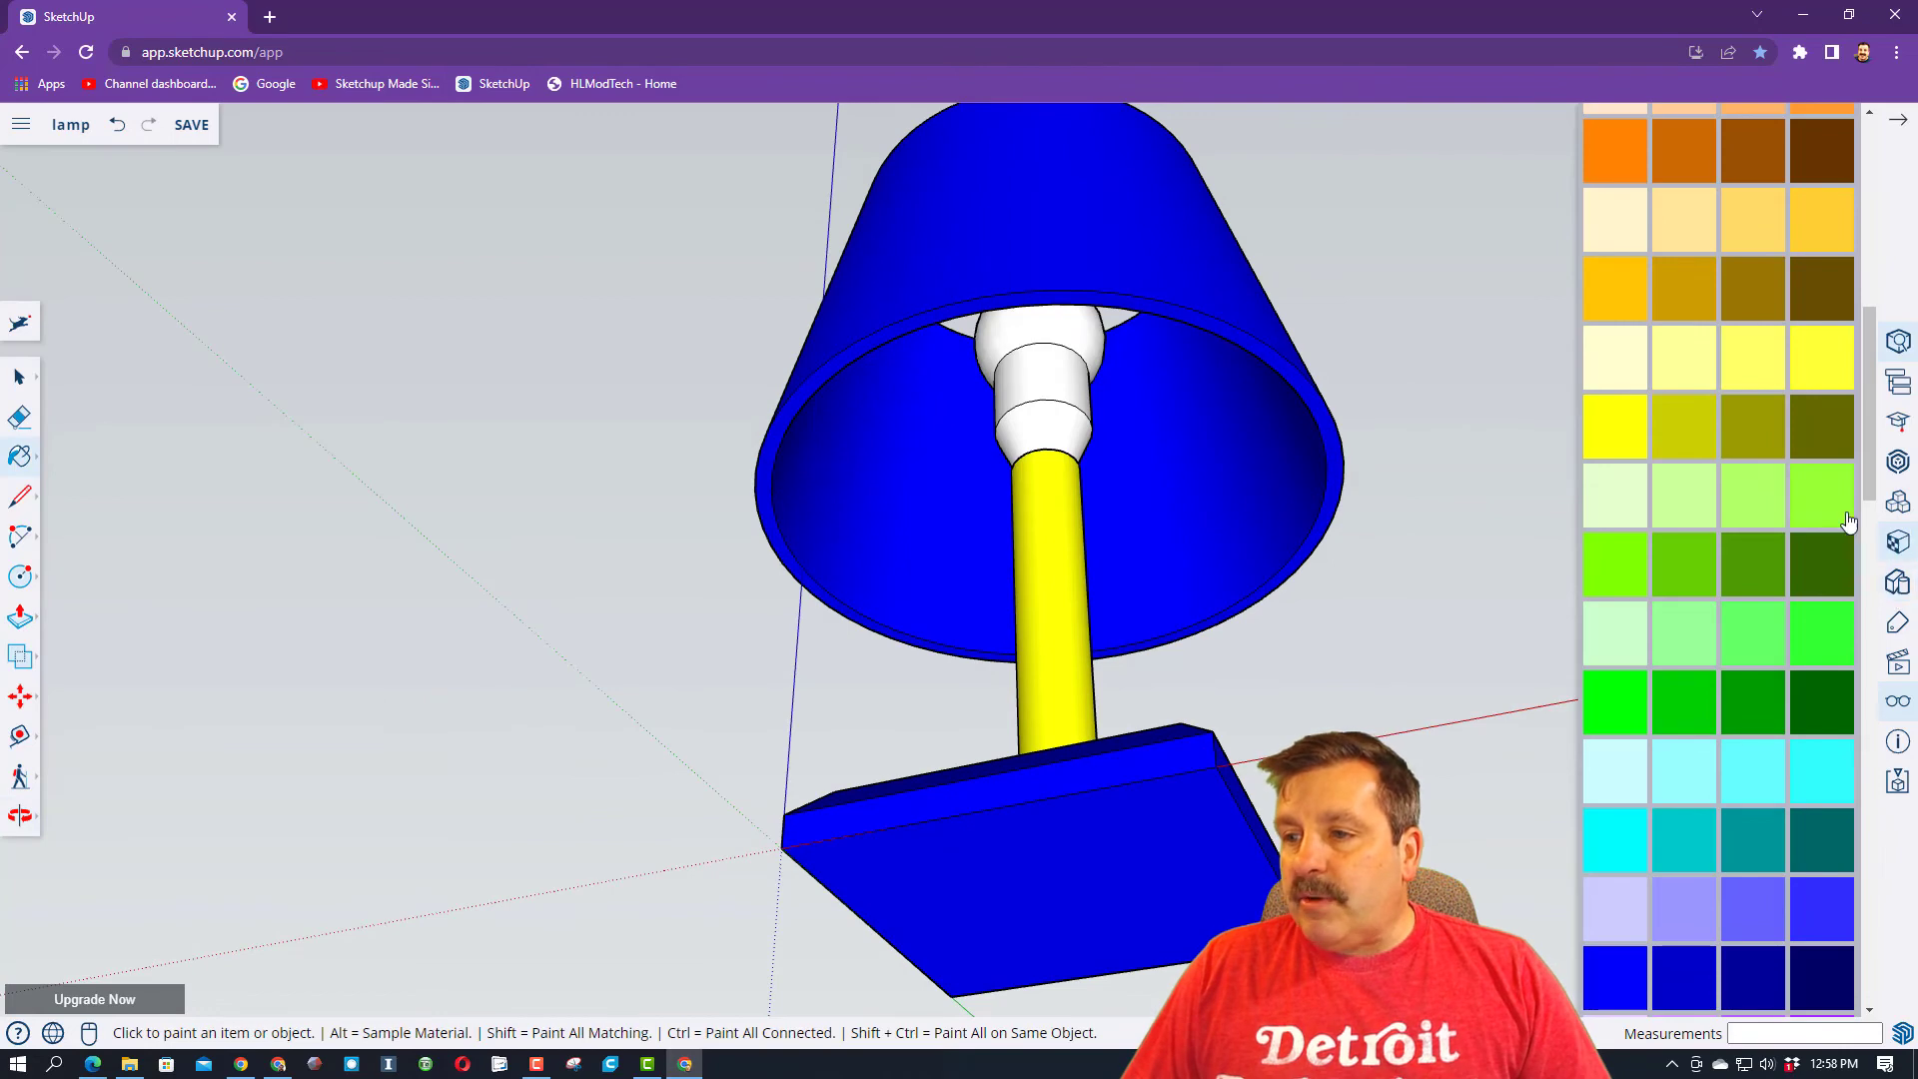
scroll(1788, 325, up, 10)
click(1814, 279)
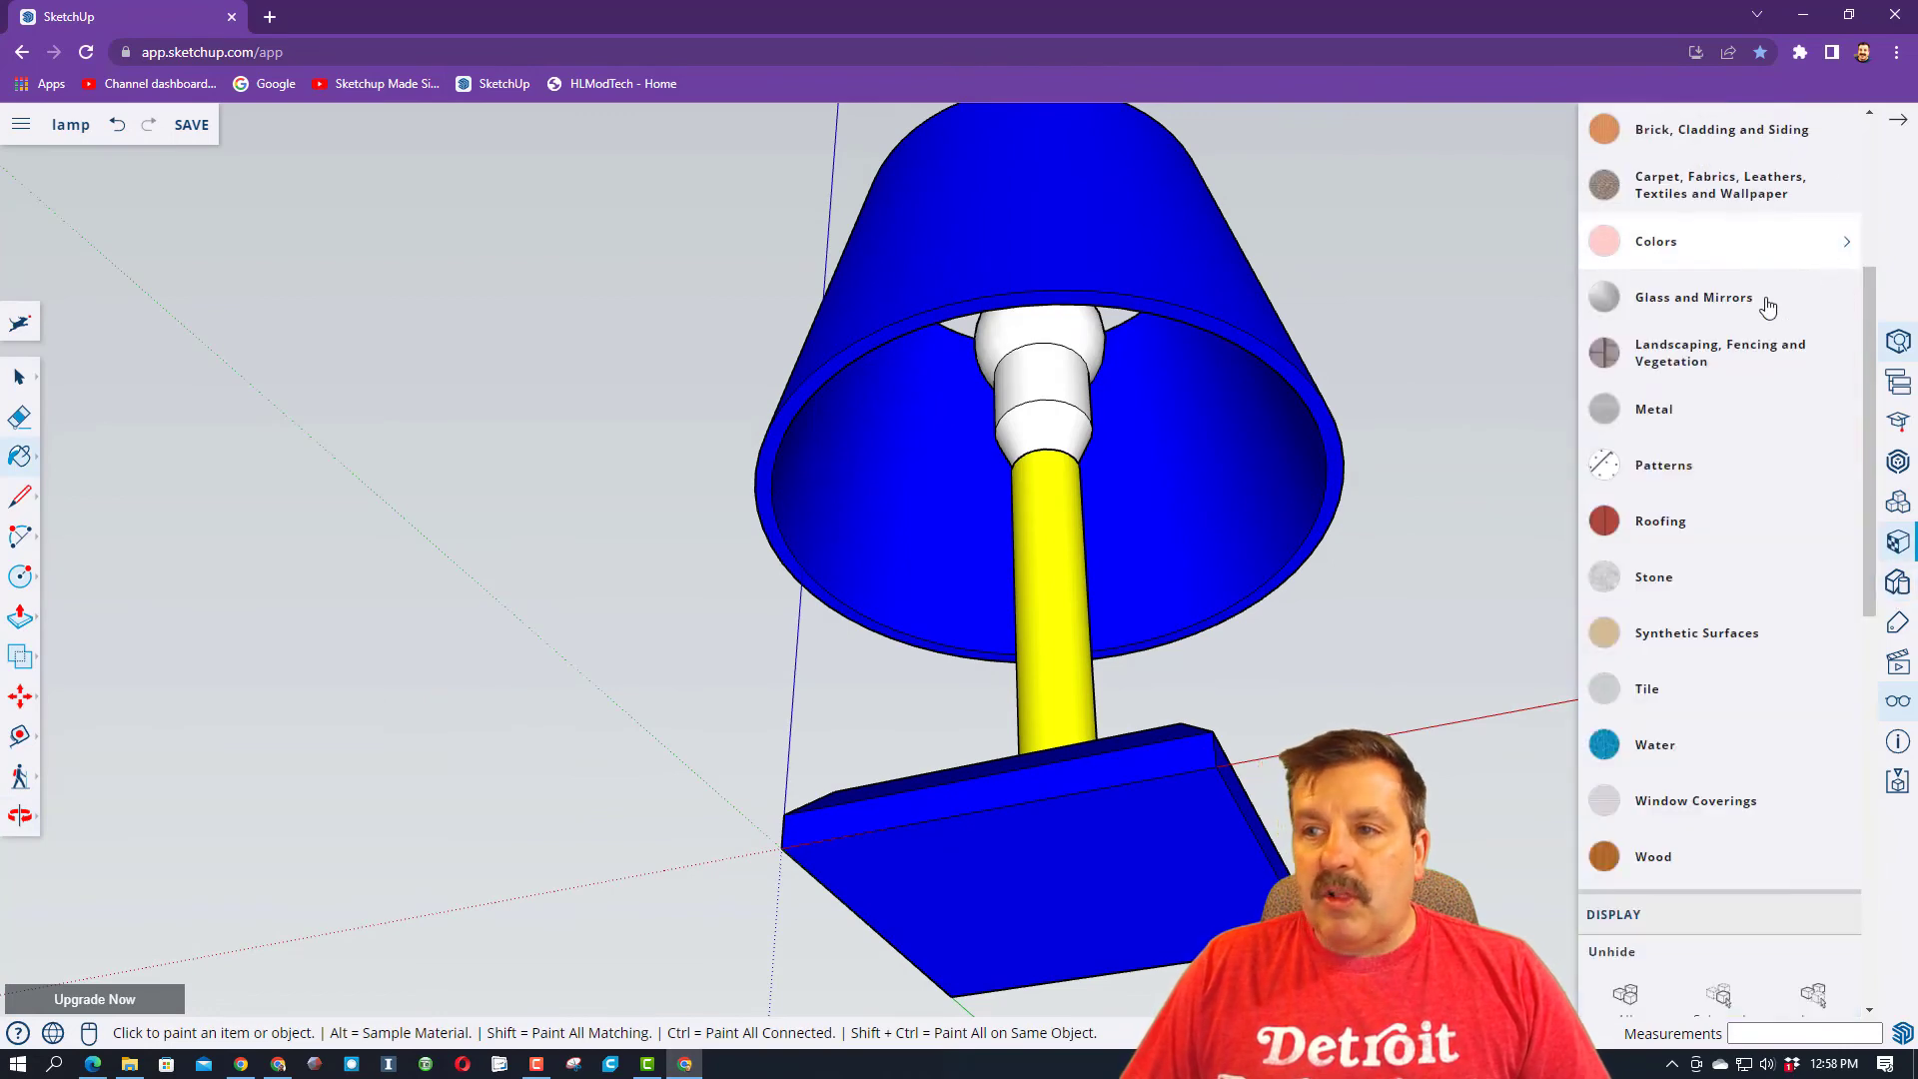
click(1718, 307)
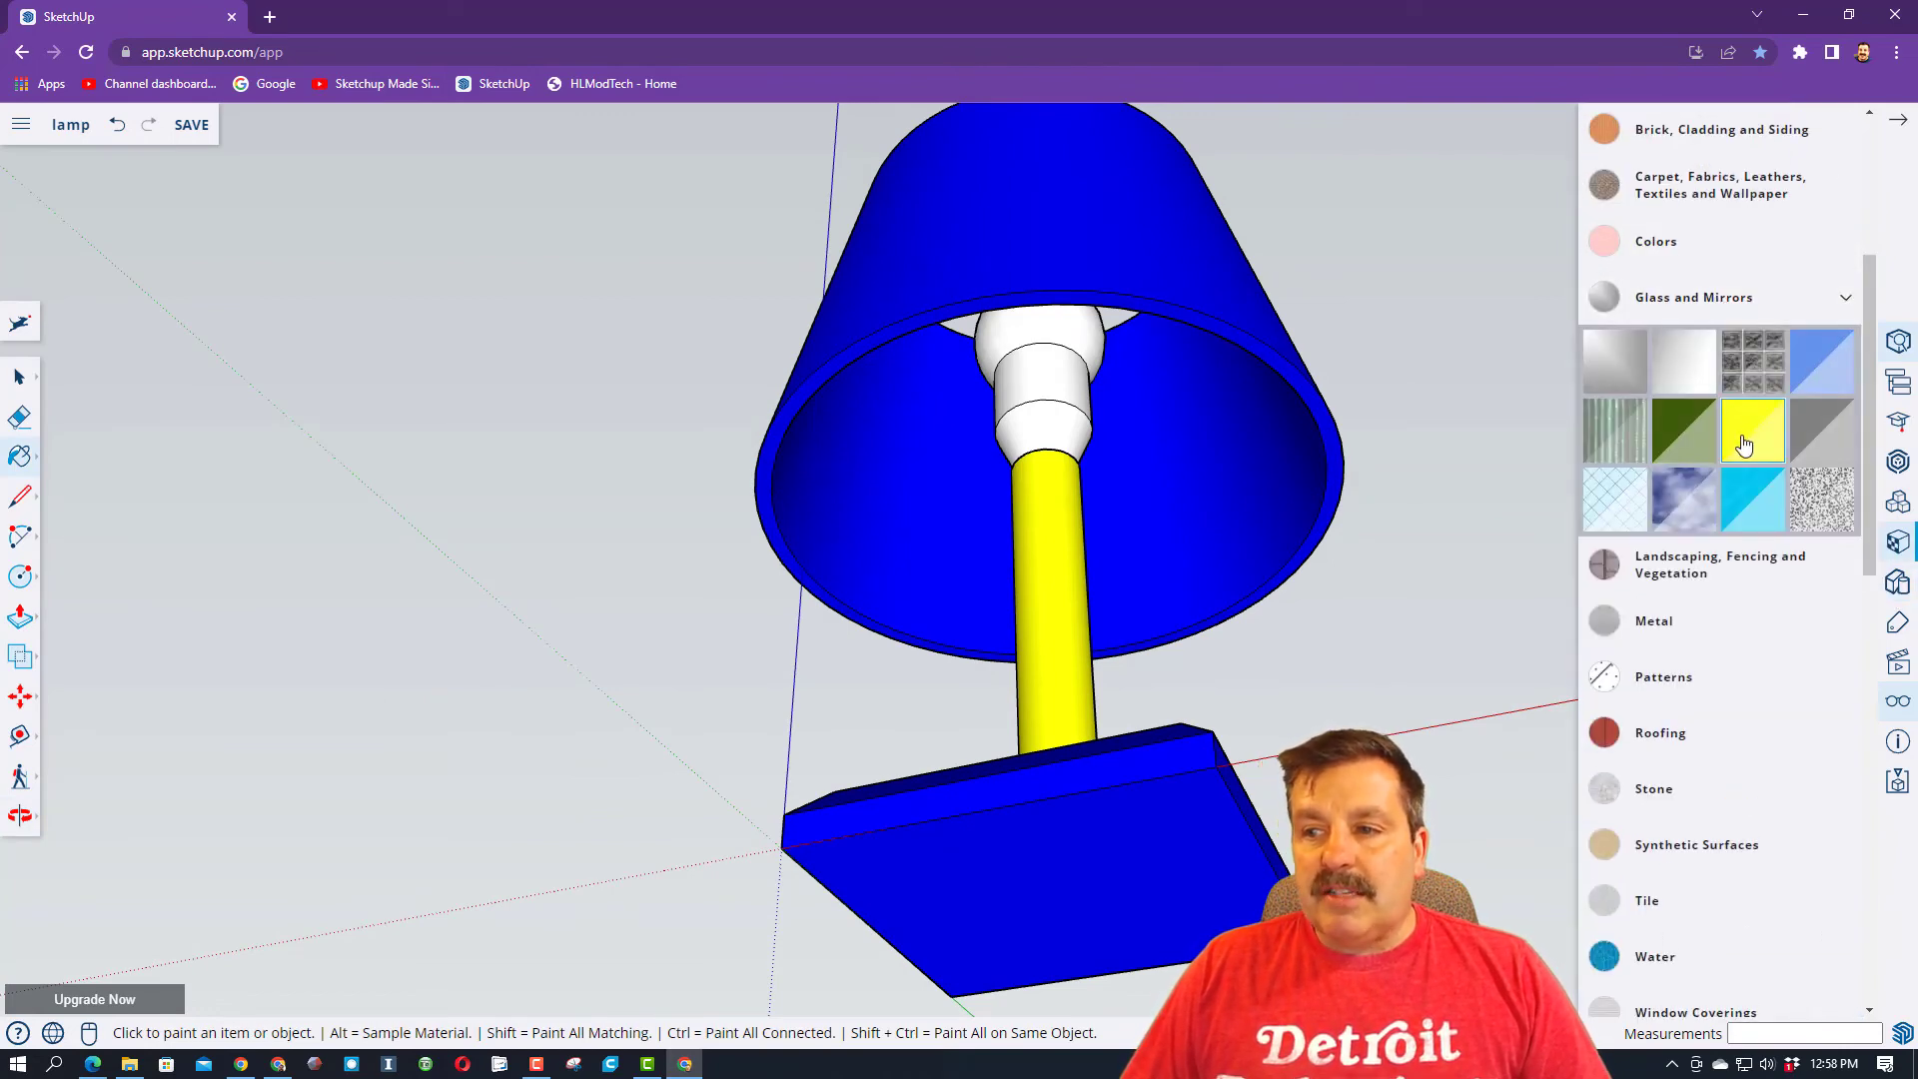
click(1043, 365)
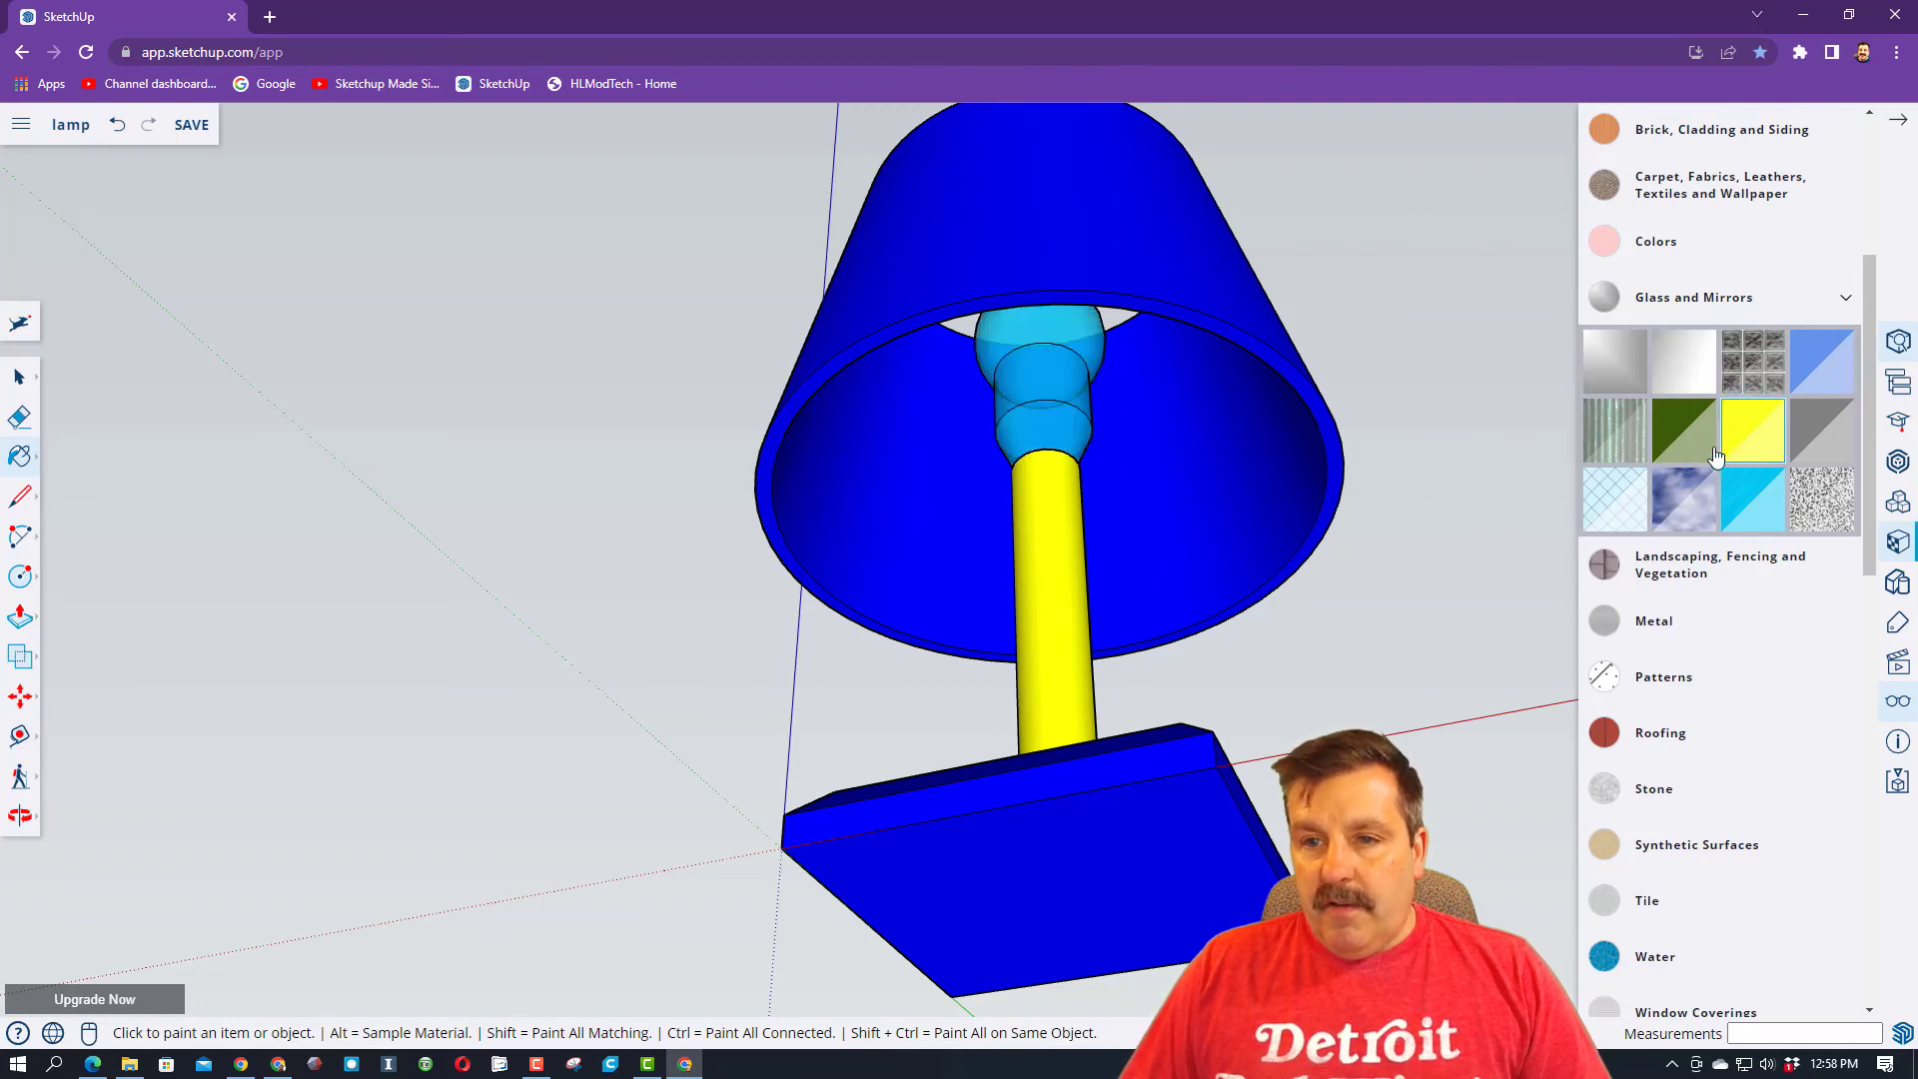
middle_drag(1042, 356, 1120, 532)
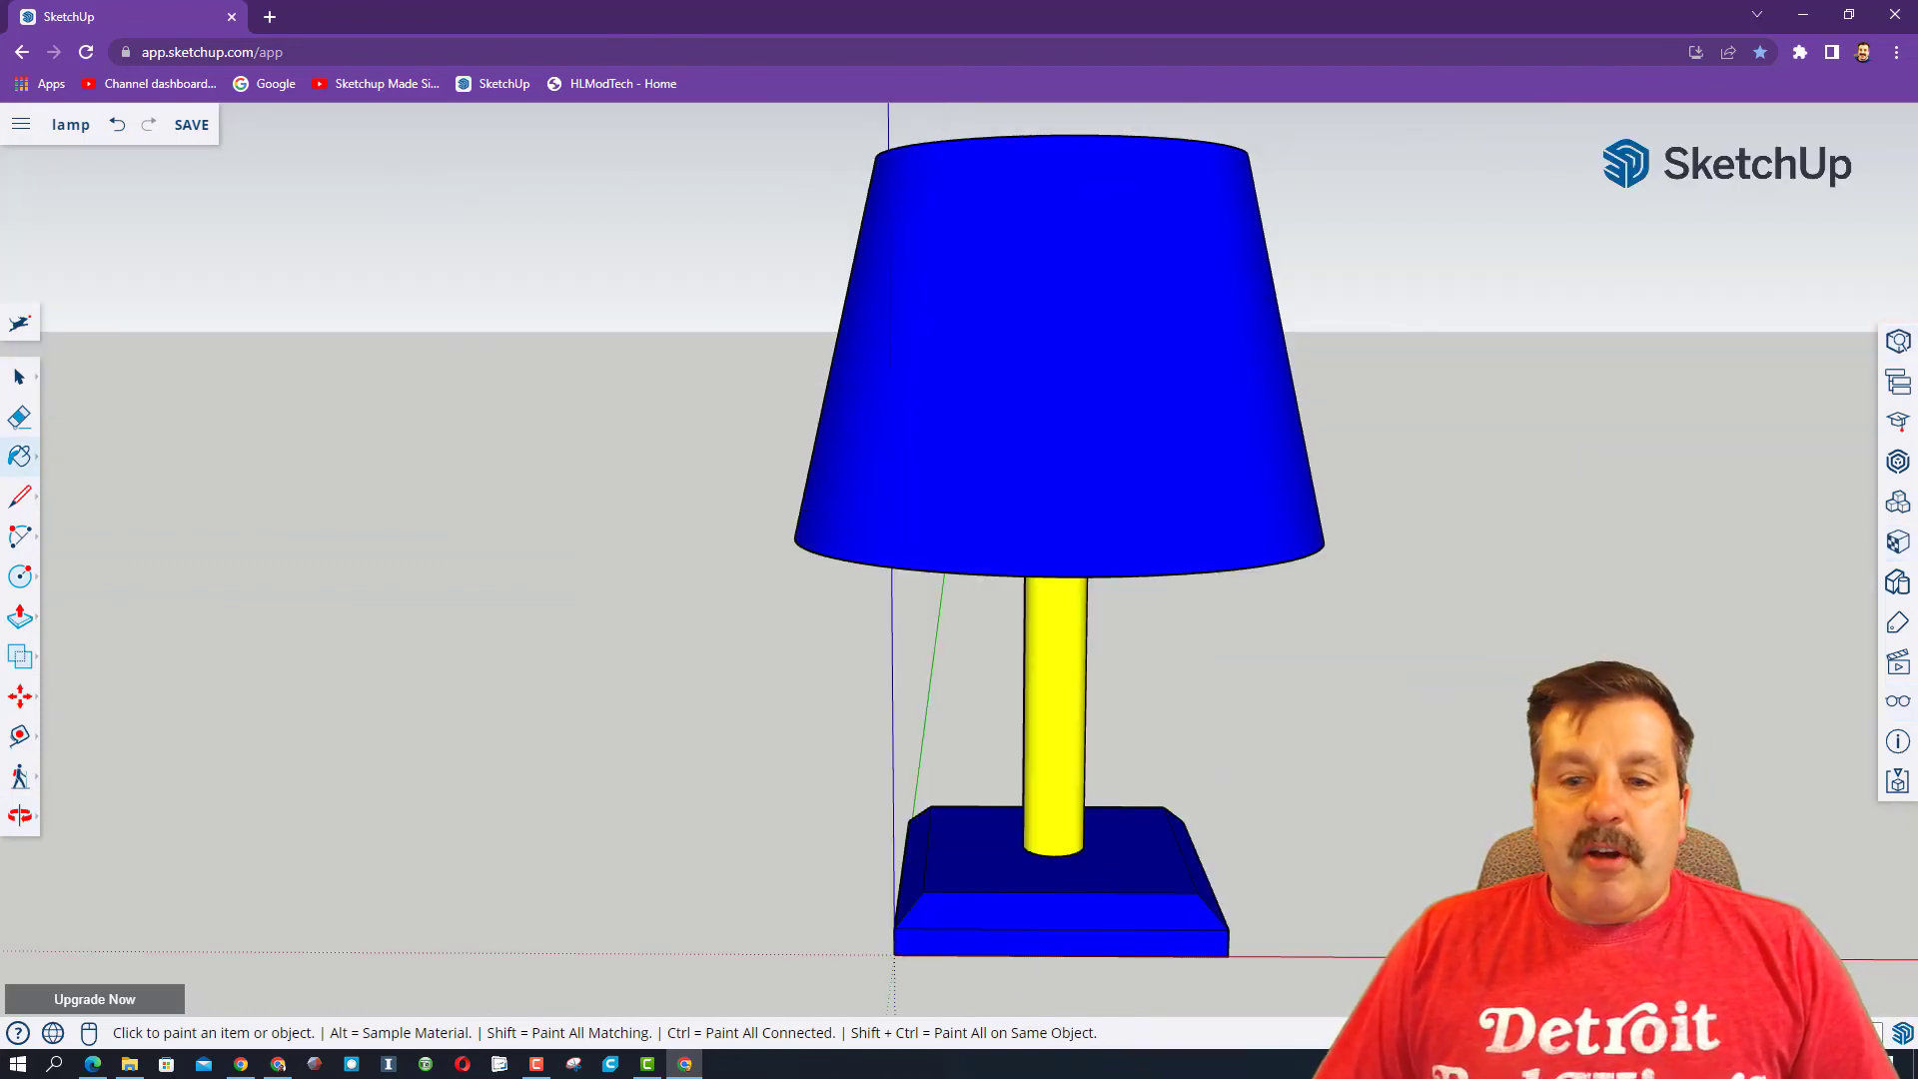
mouse_move(1098, 499)
middle_down()
mouse_move(1099, 399)
mouse_move(1099, 499)
middle_up()
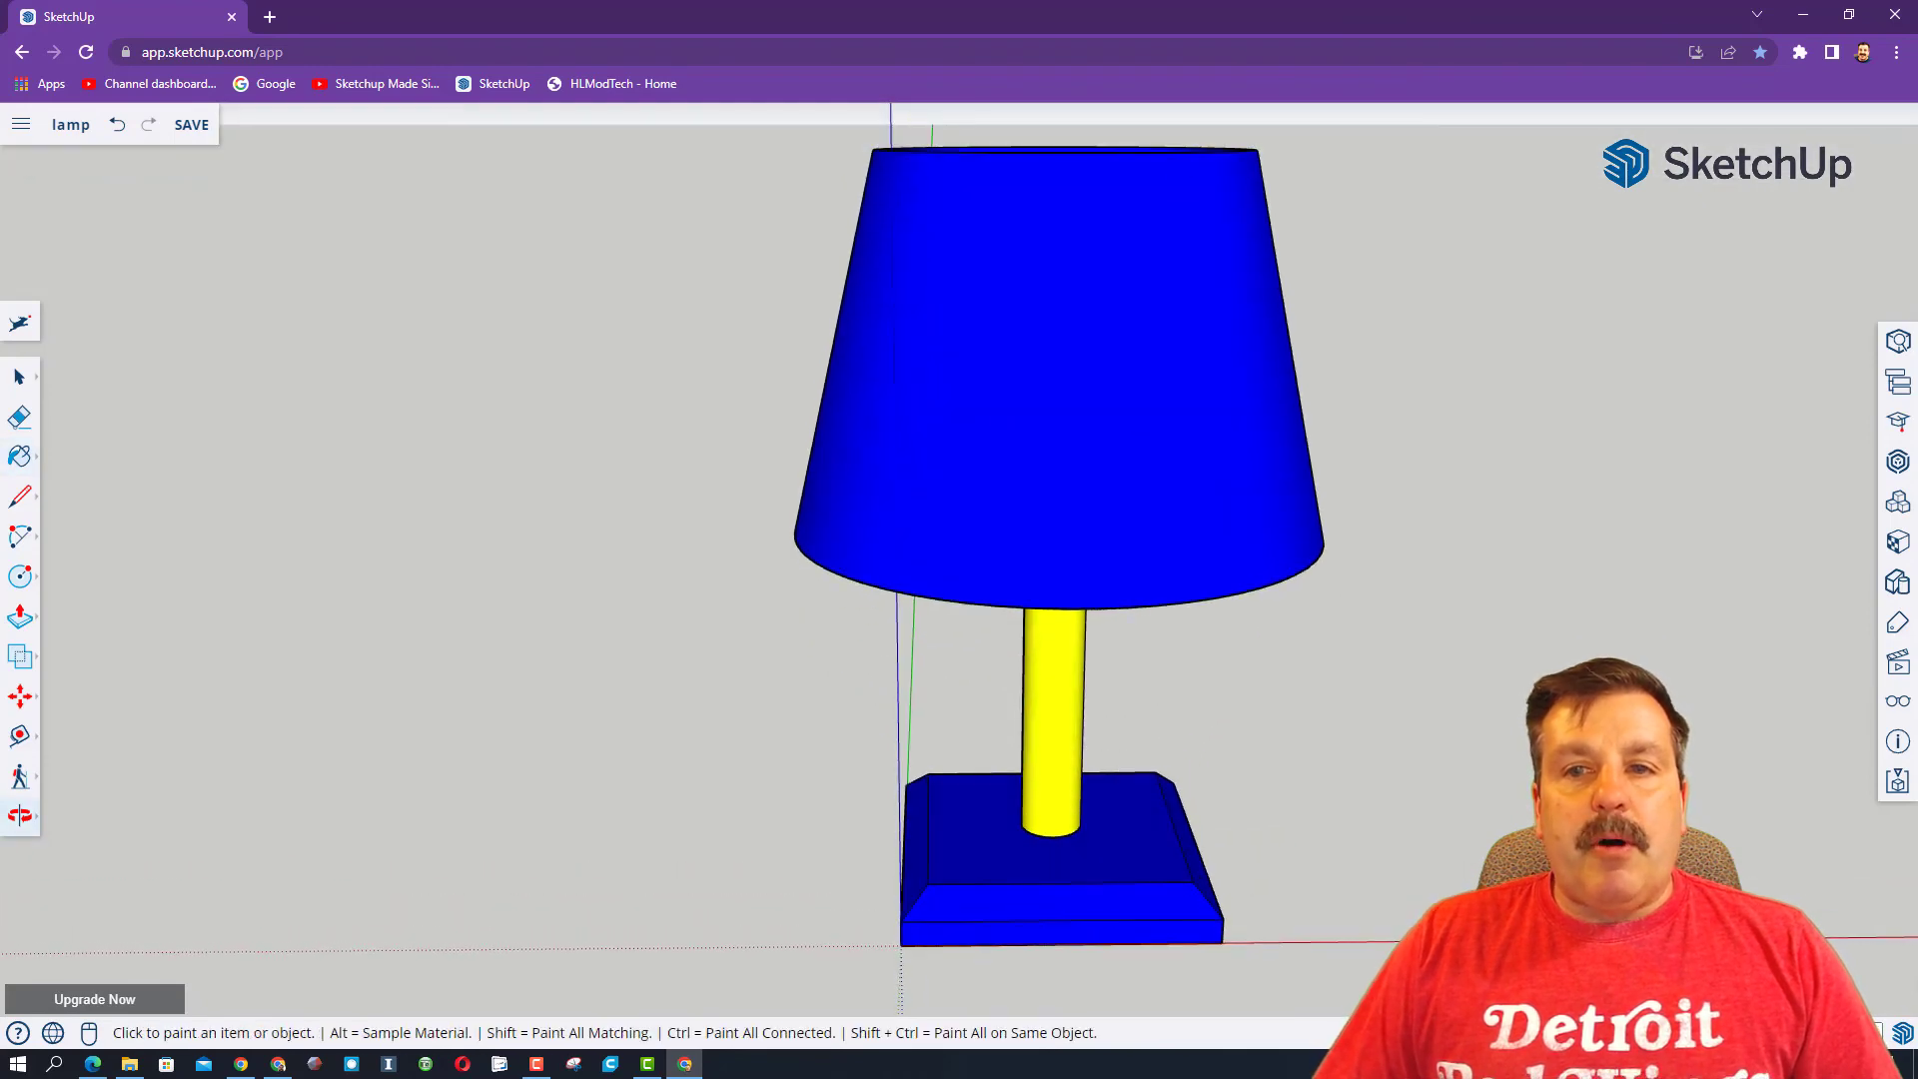